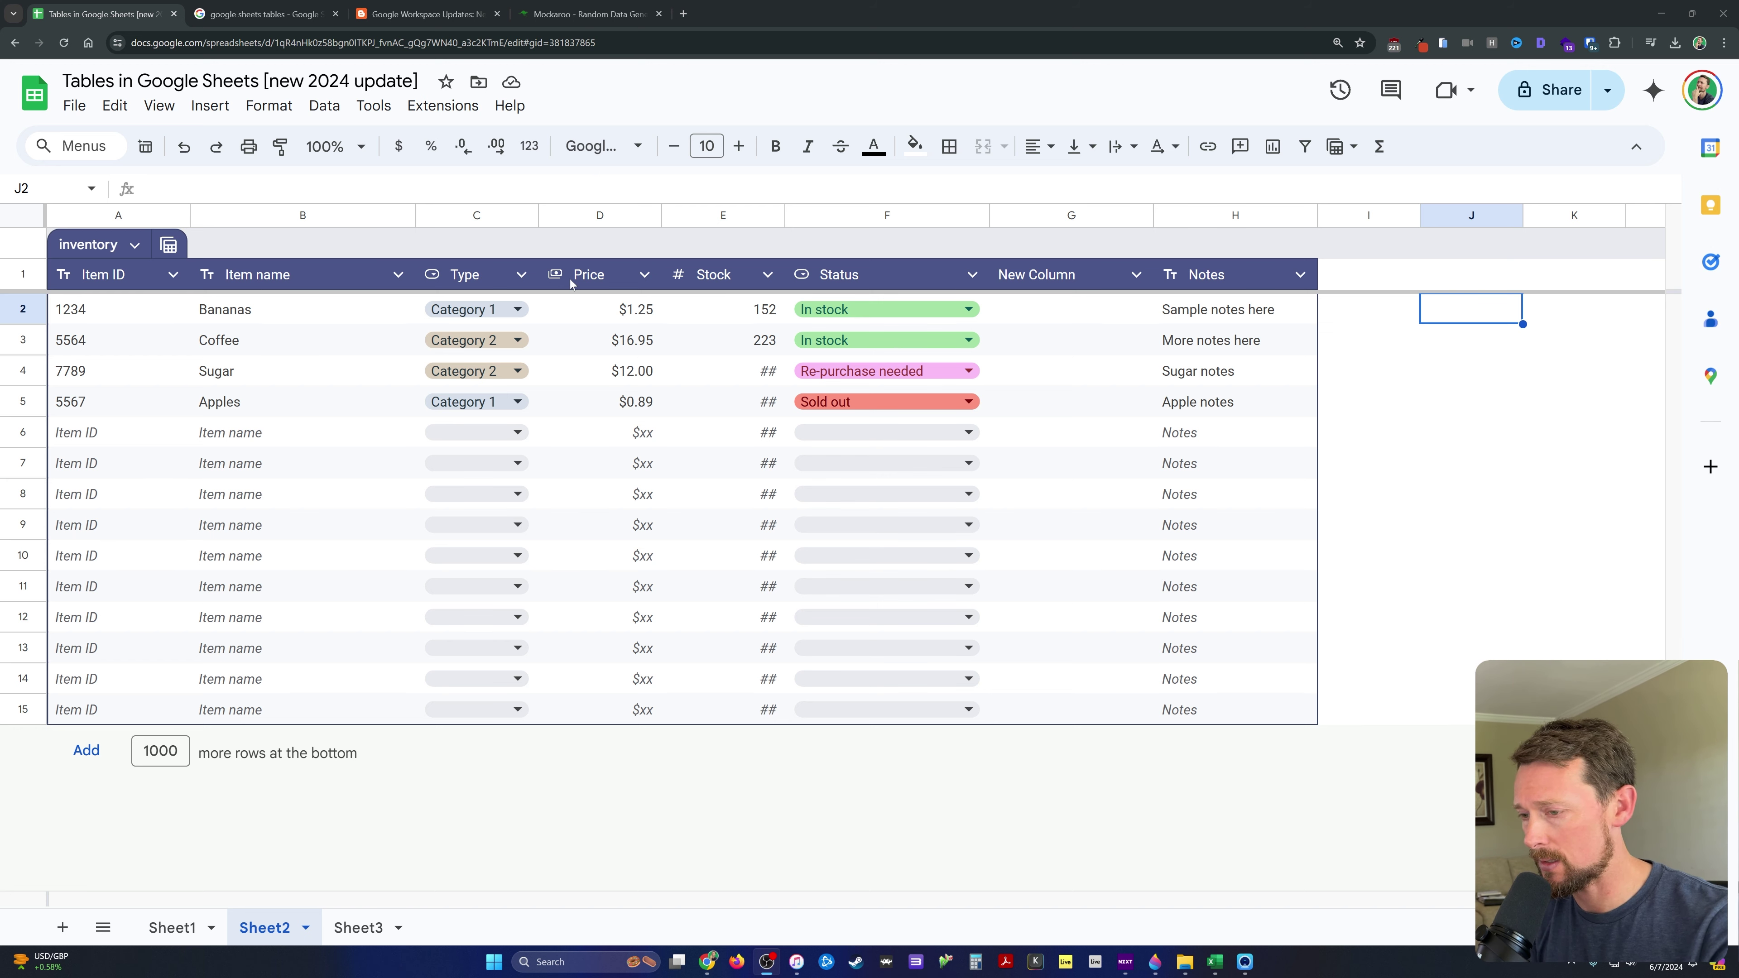
# - Add a new blank sheet, Sheet4, next to the inventory table on Sheet2
pyautogui.click(62, 927)
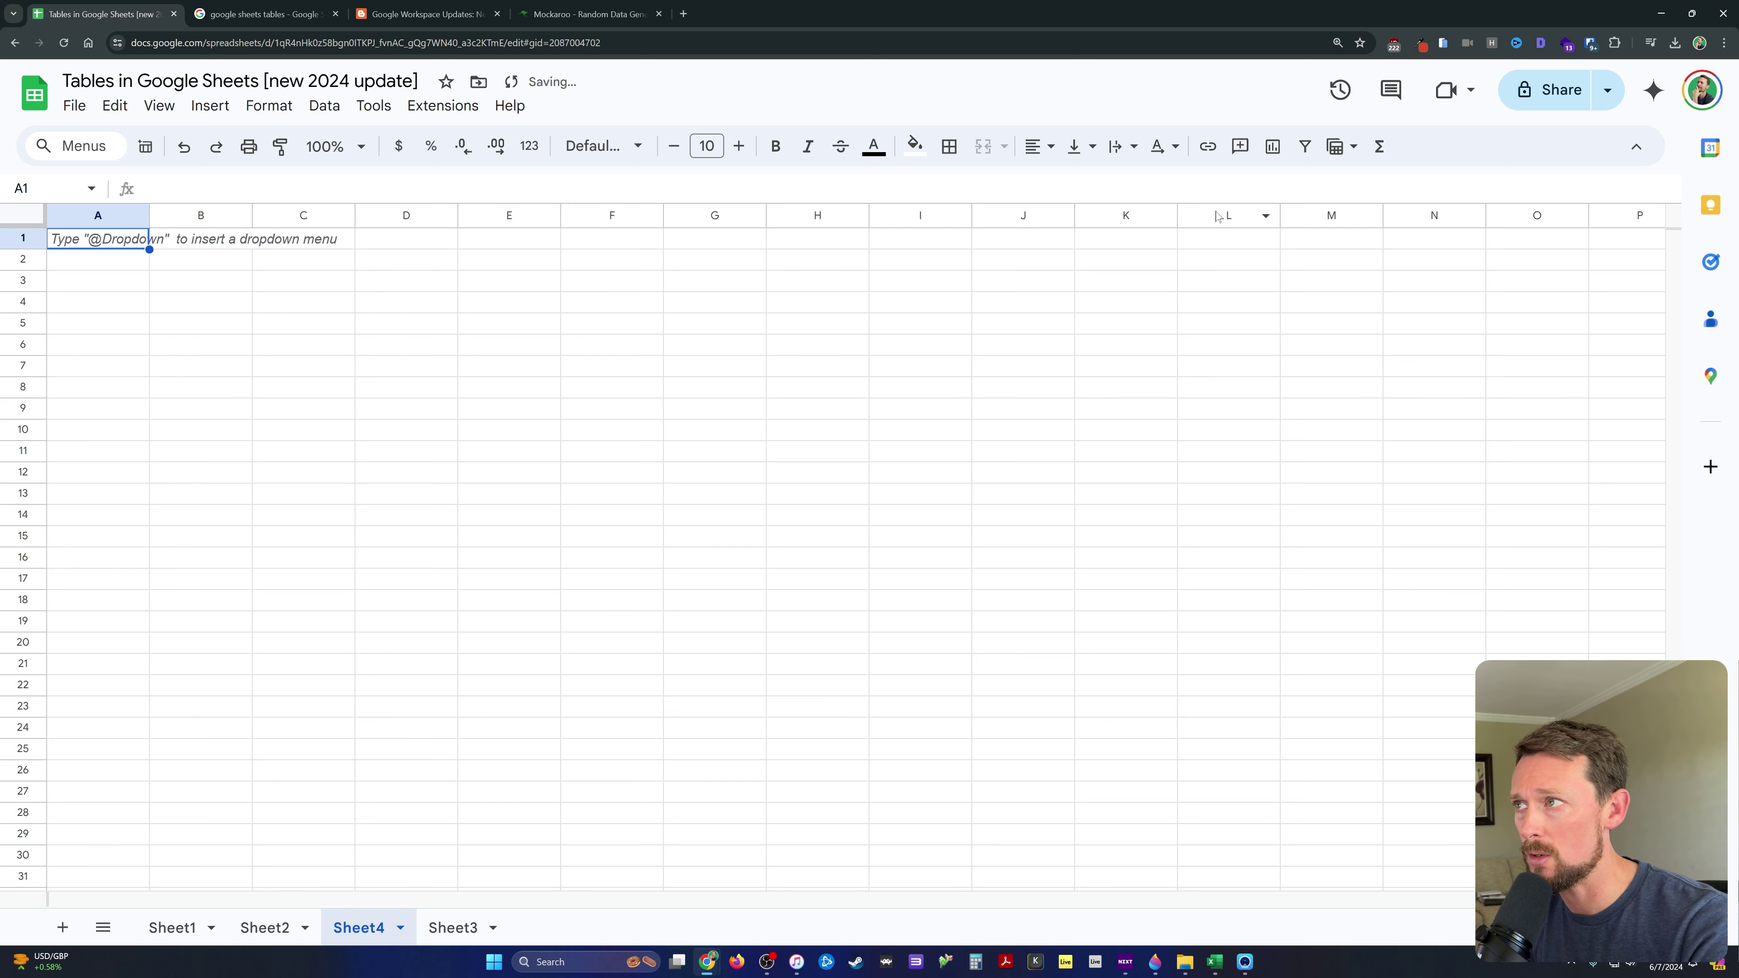
# - Browse the pre-built tables gallery, collapsing Featured and expanding Project management and Travel planner
pyautogui.click(62, 42)
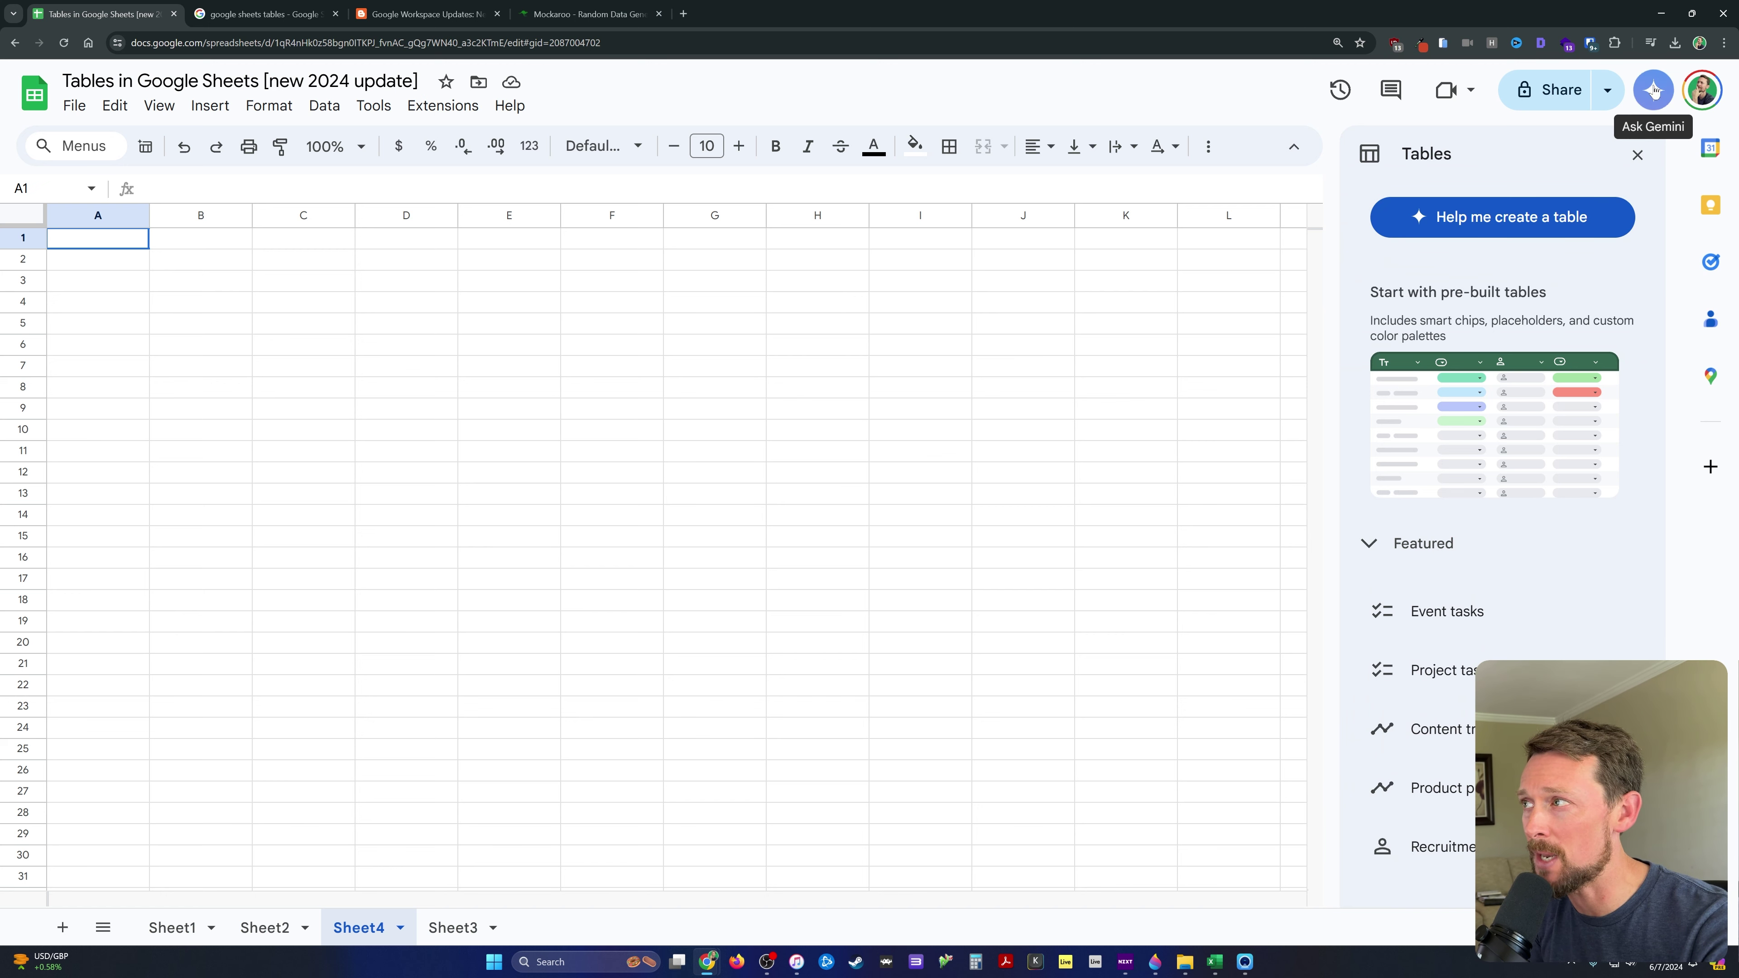
pyautogui.scroll(-4, 1511, 515)
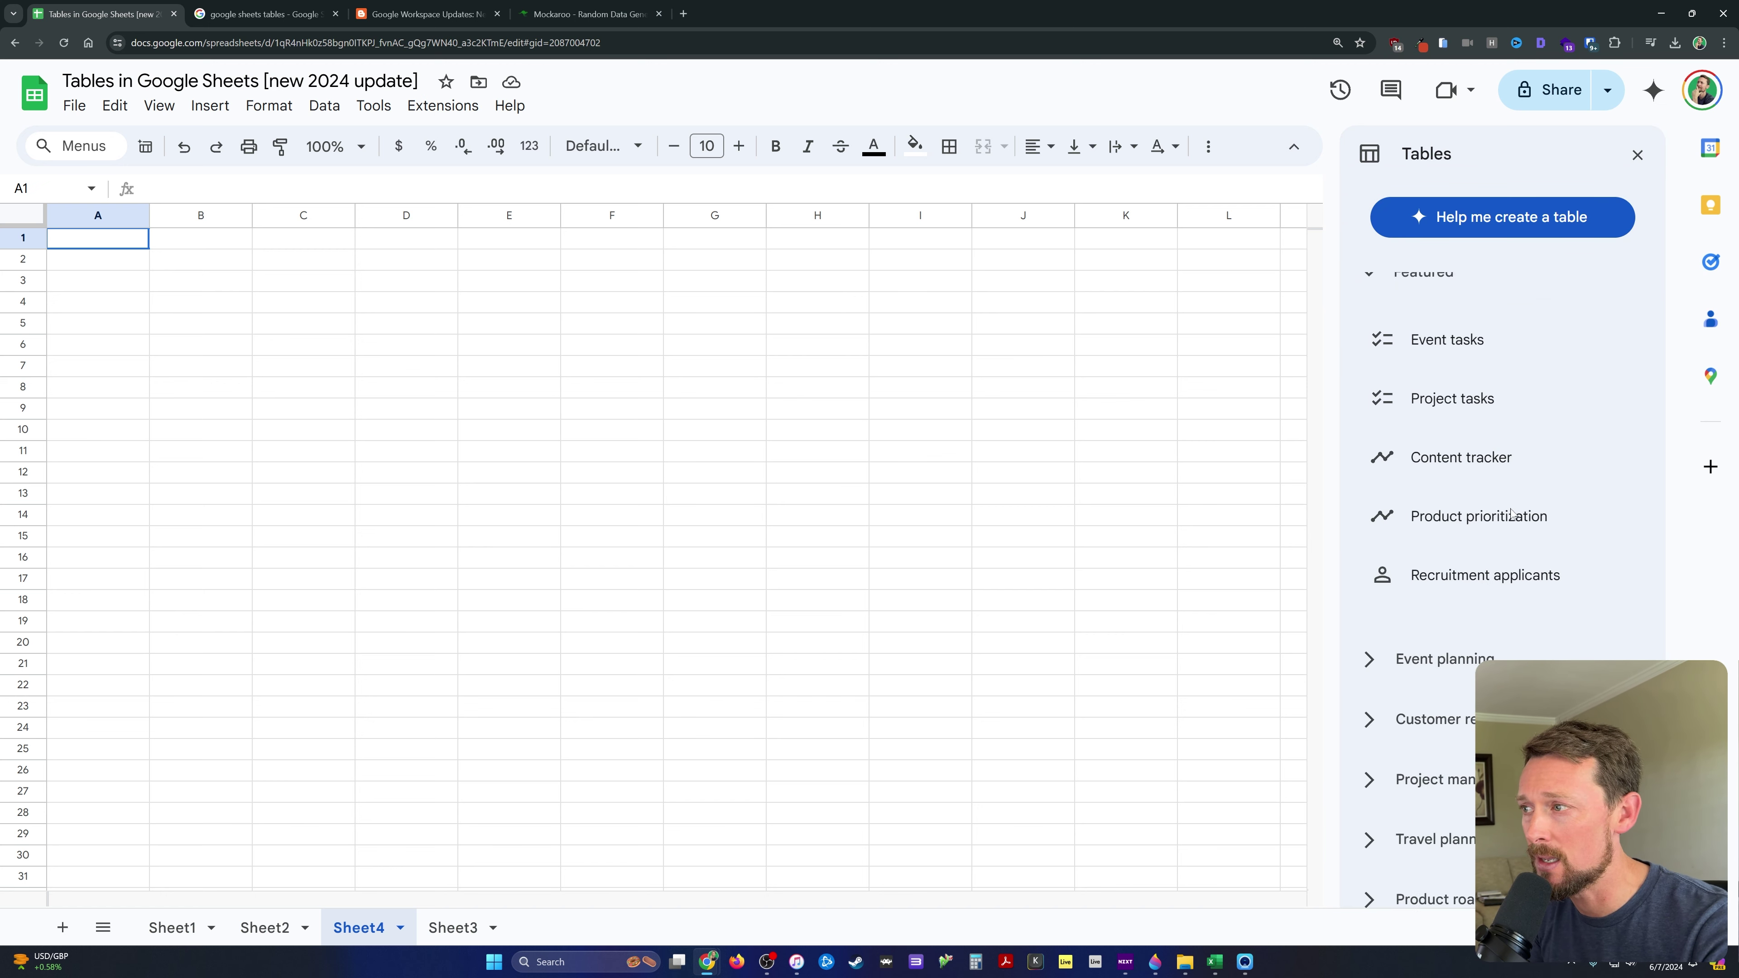
pyautogui.scroll(-4, 1512, 515)
pyautogui.scroll(6, 1506, 534)
pyautogui.click(1373, 441)
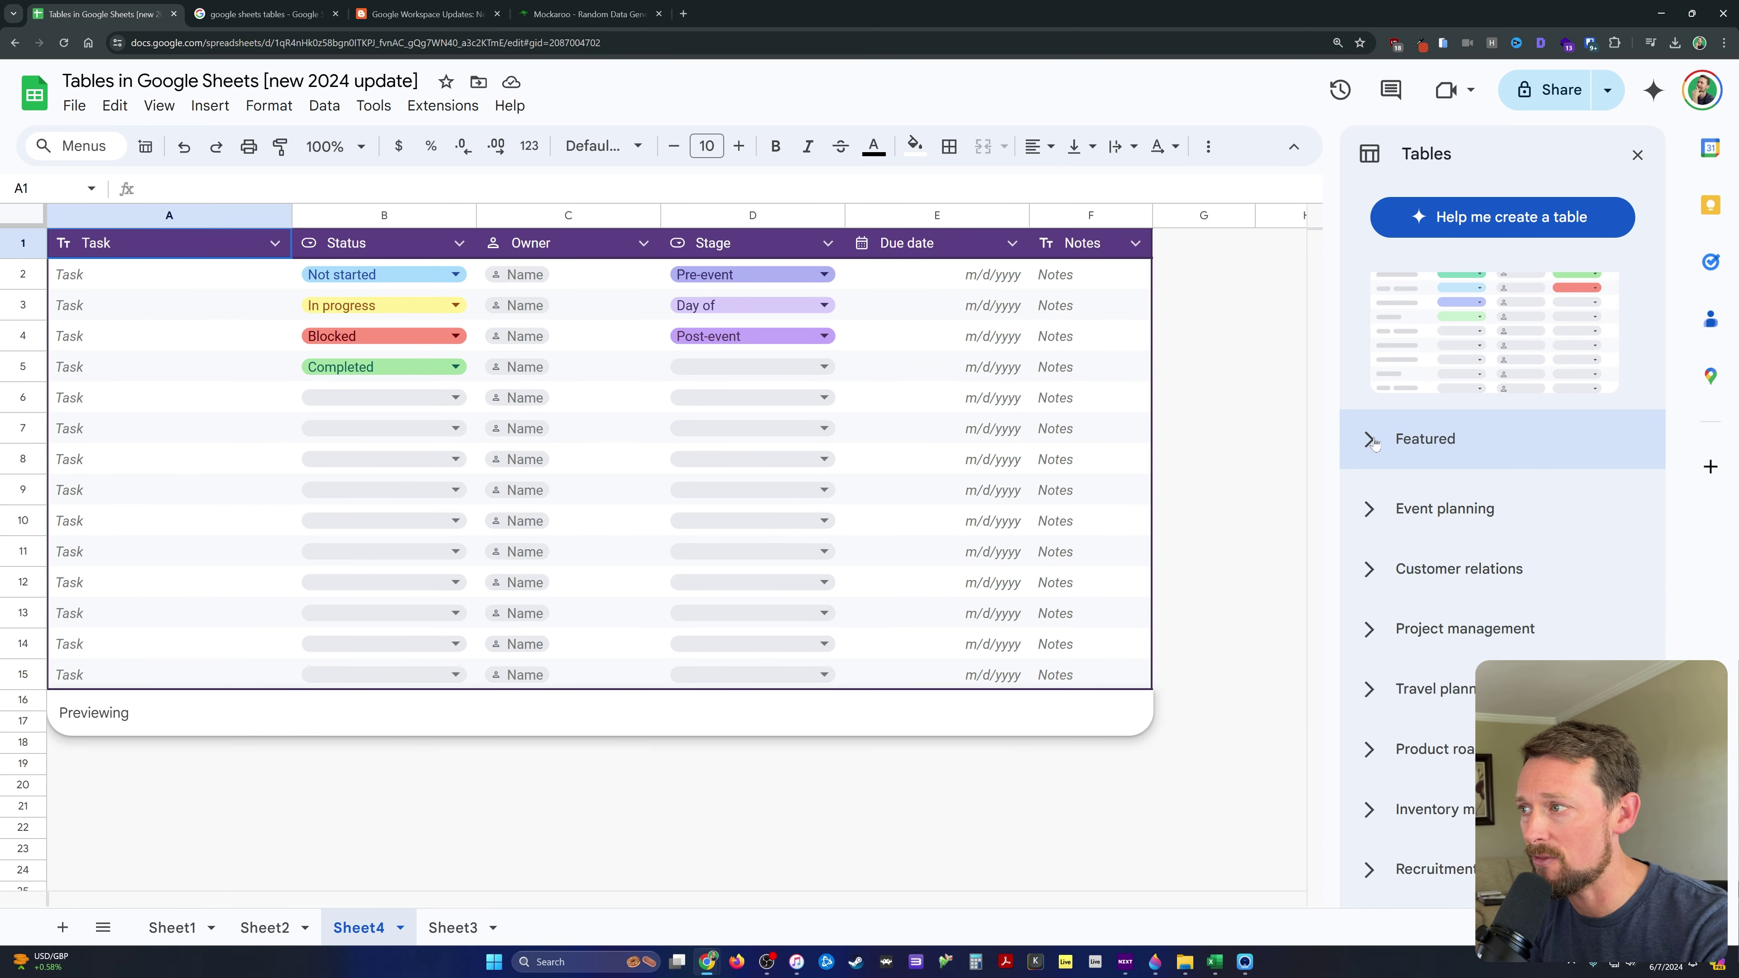
pyautogui.scroll(-1, 1376, 479)
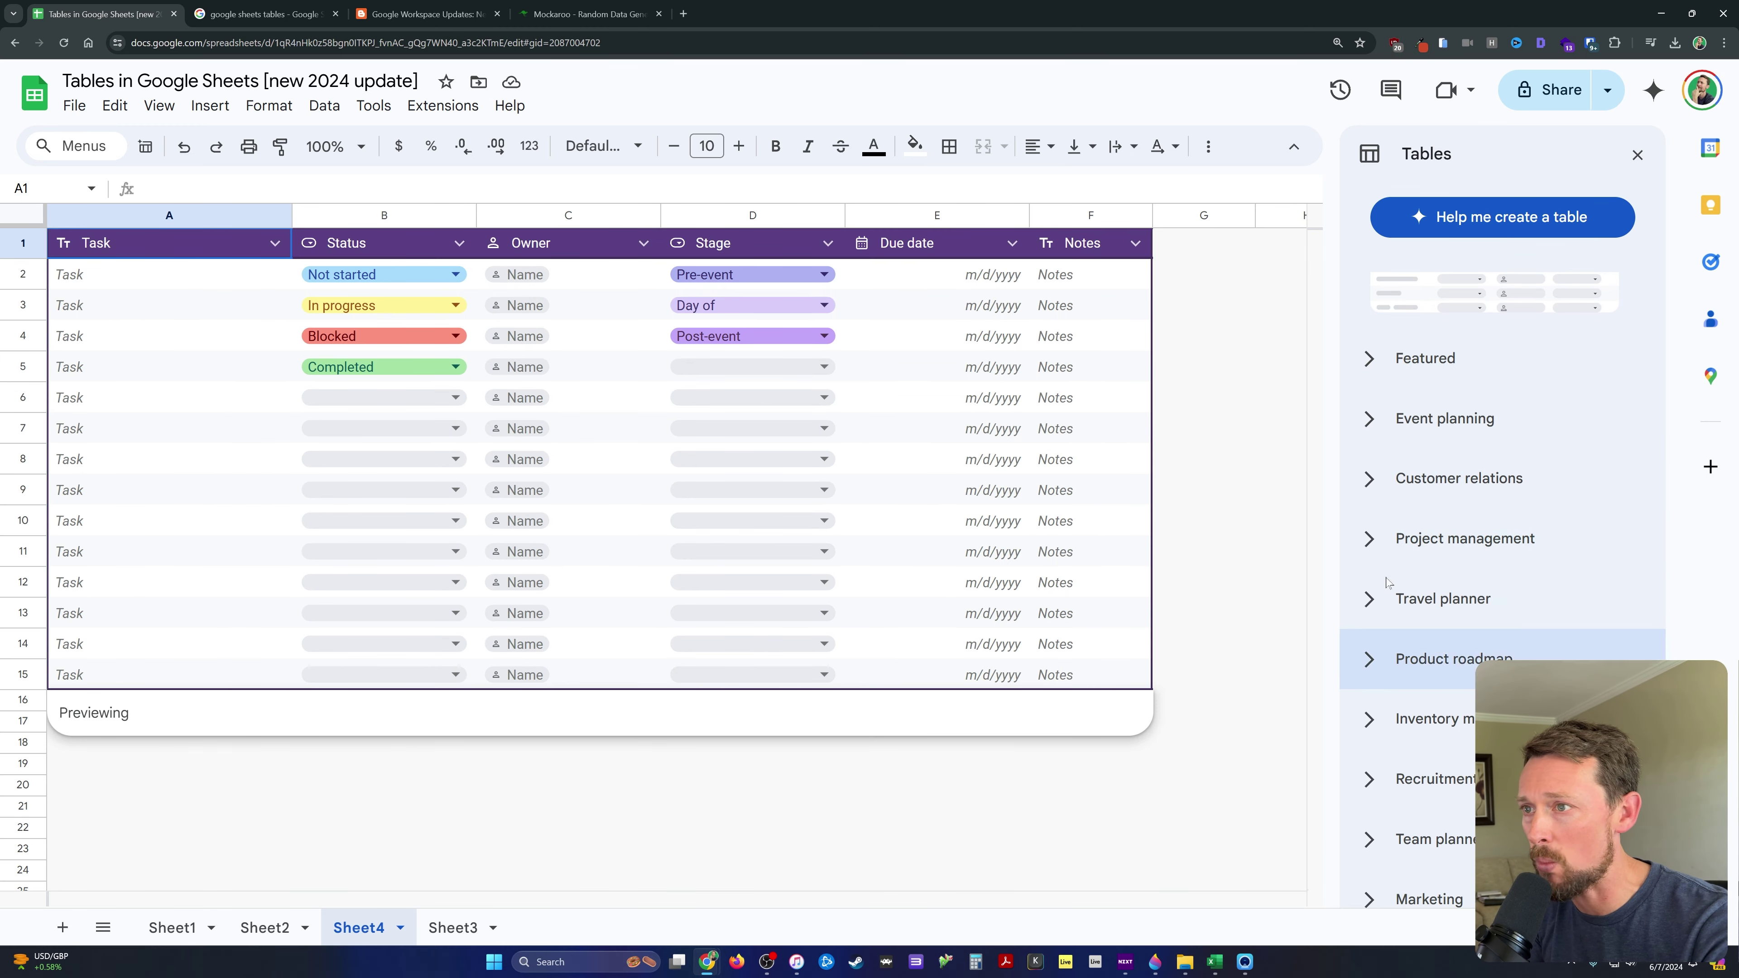
pyautogui.scroll(3, 1539, 300)
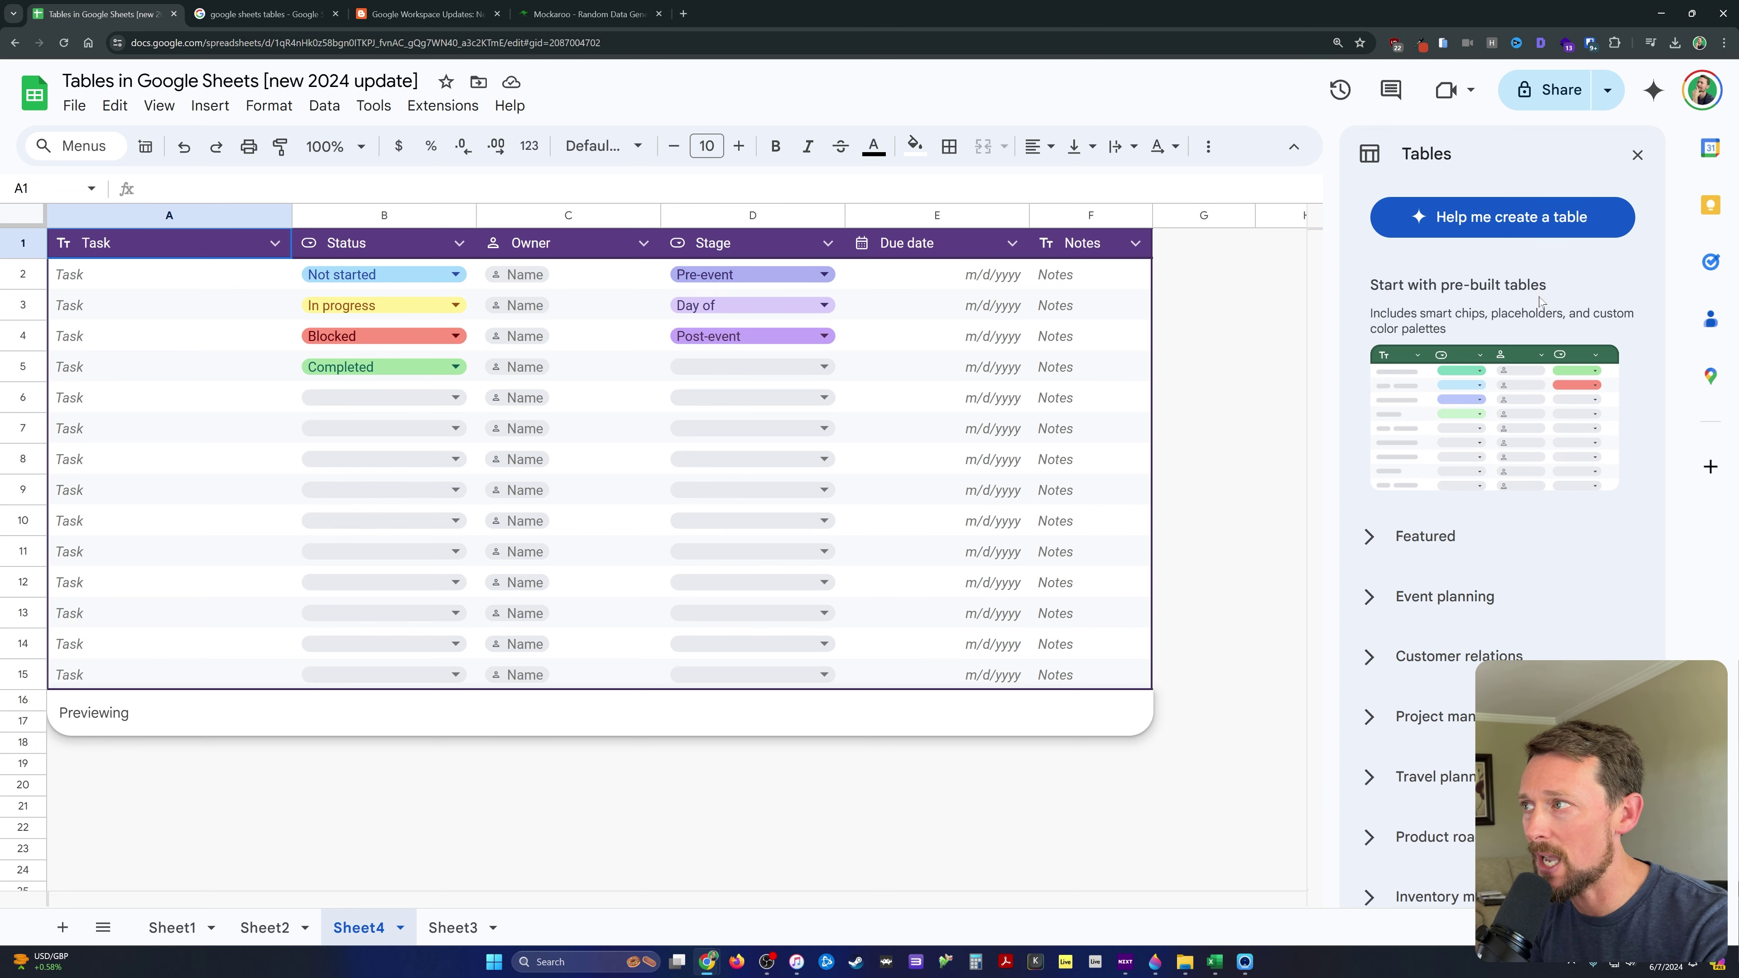
pyautogui.scroll(-3, 1373, 539)
pyautogui.click(1372, 538)
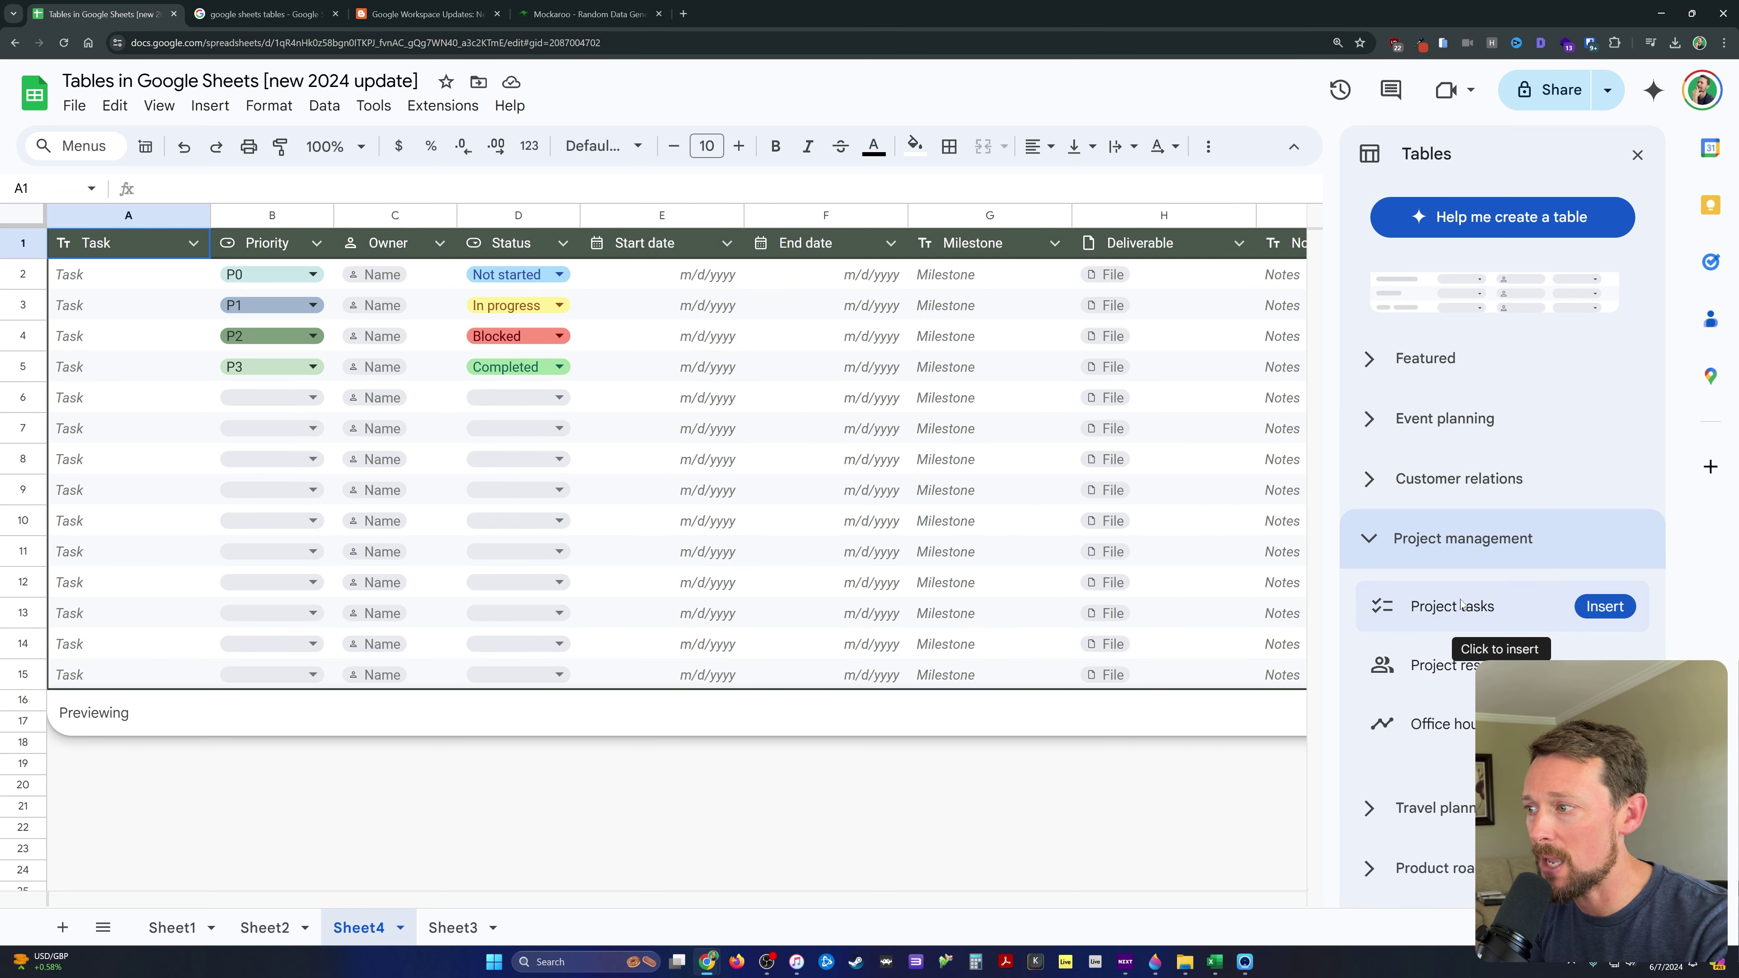
pyautogui.click(1384, 807)
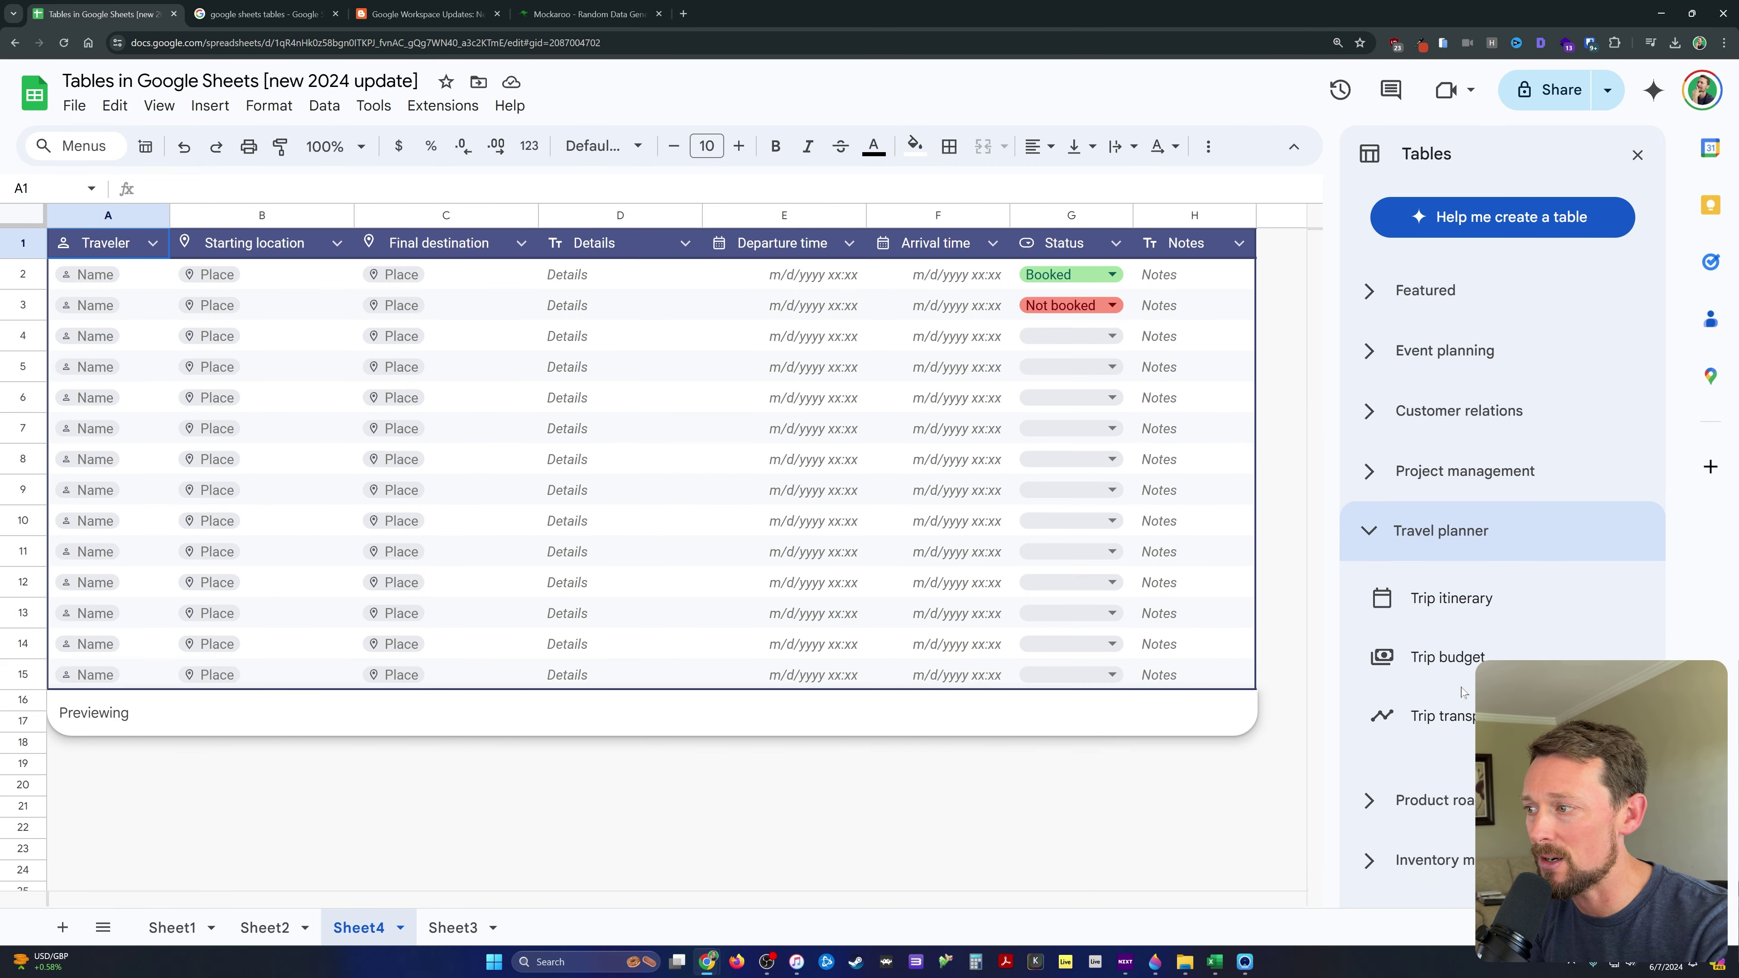
# - Insert the Trip budget table on Sheet4 and change its colour to purple
pyautogui.click(1455, 666)
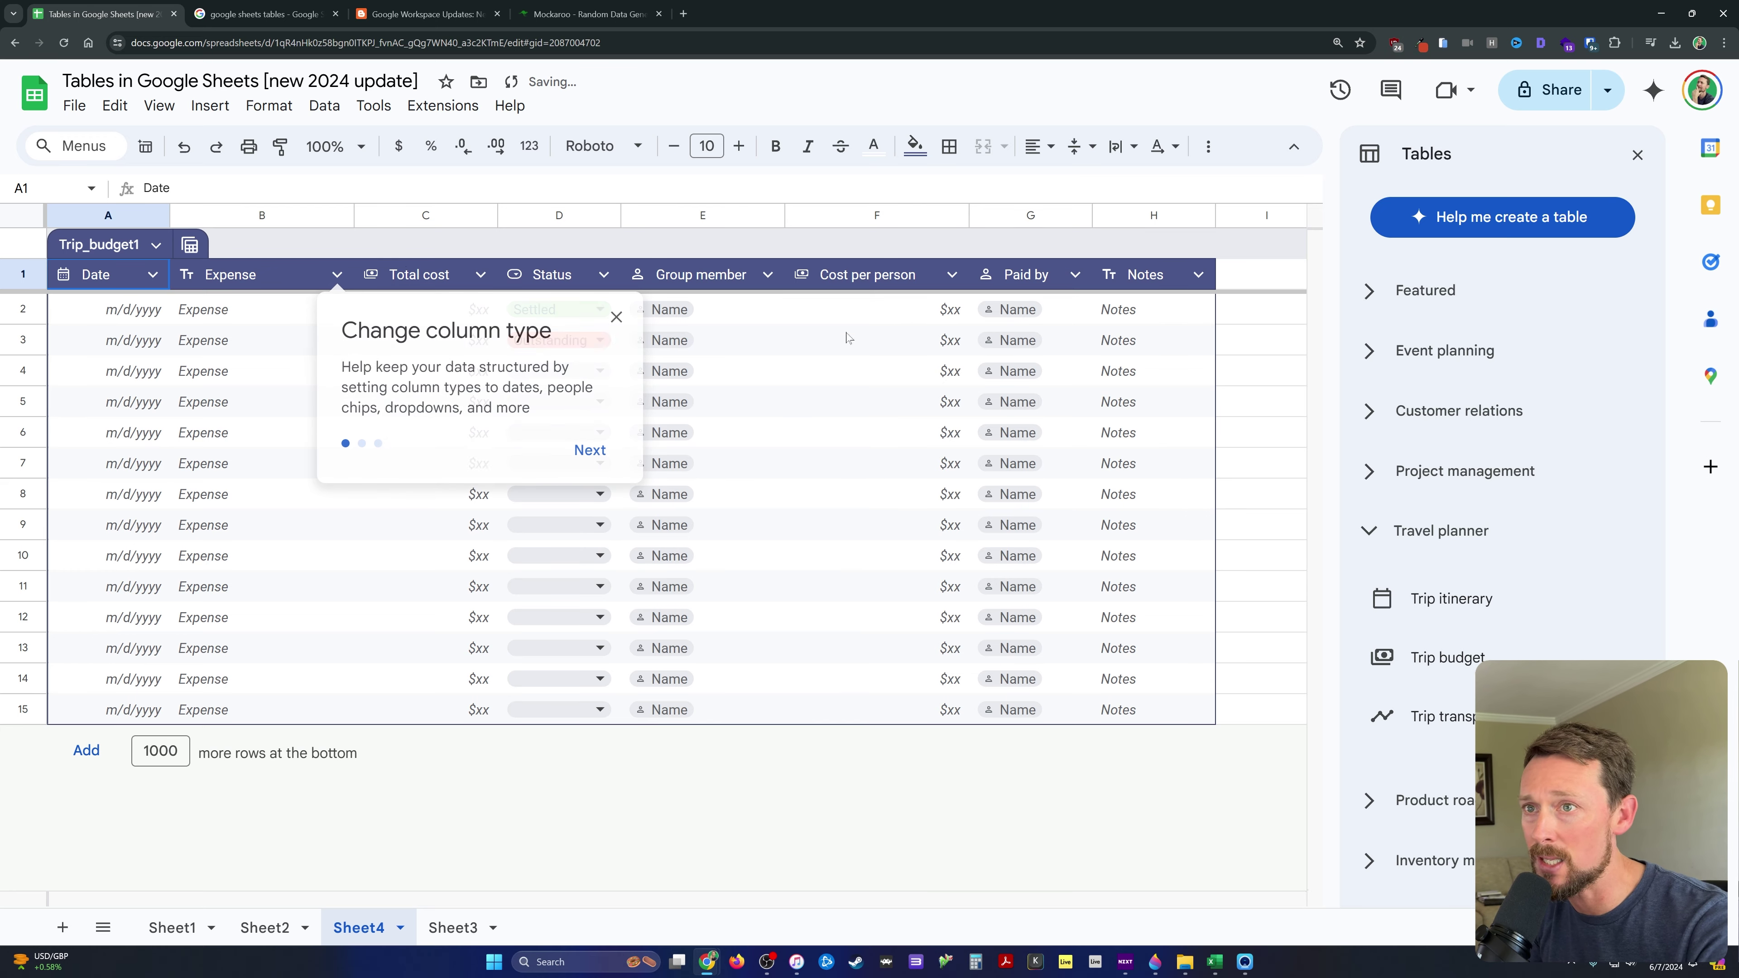
pyautogui.click(617, 316)
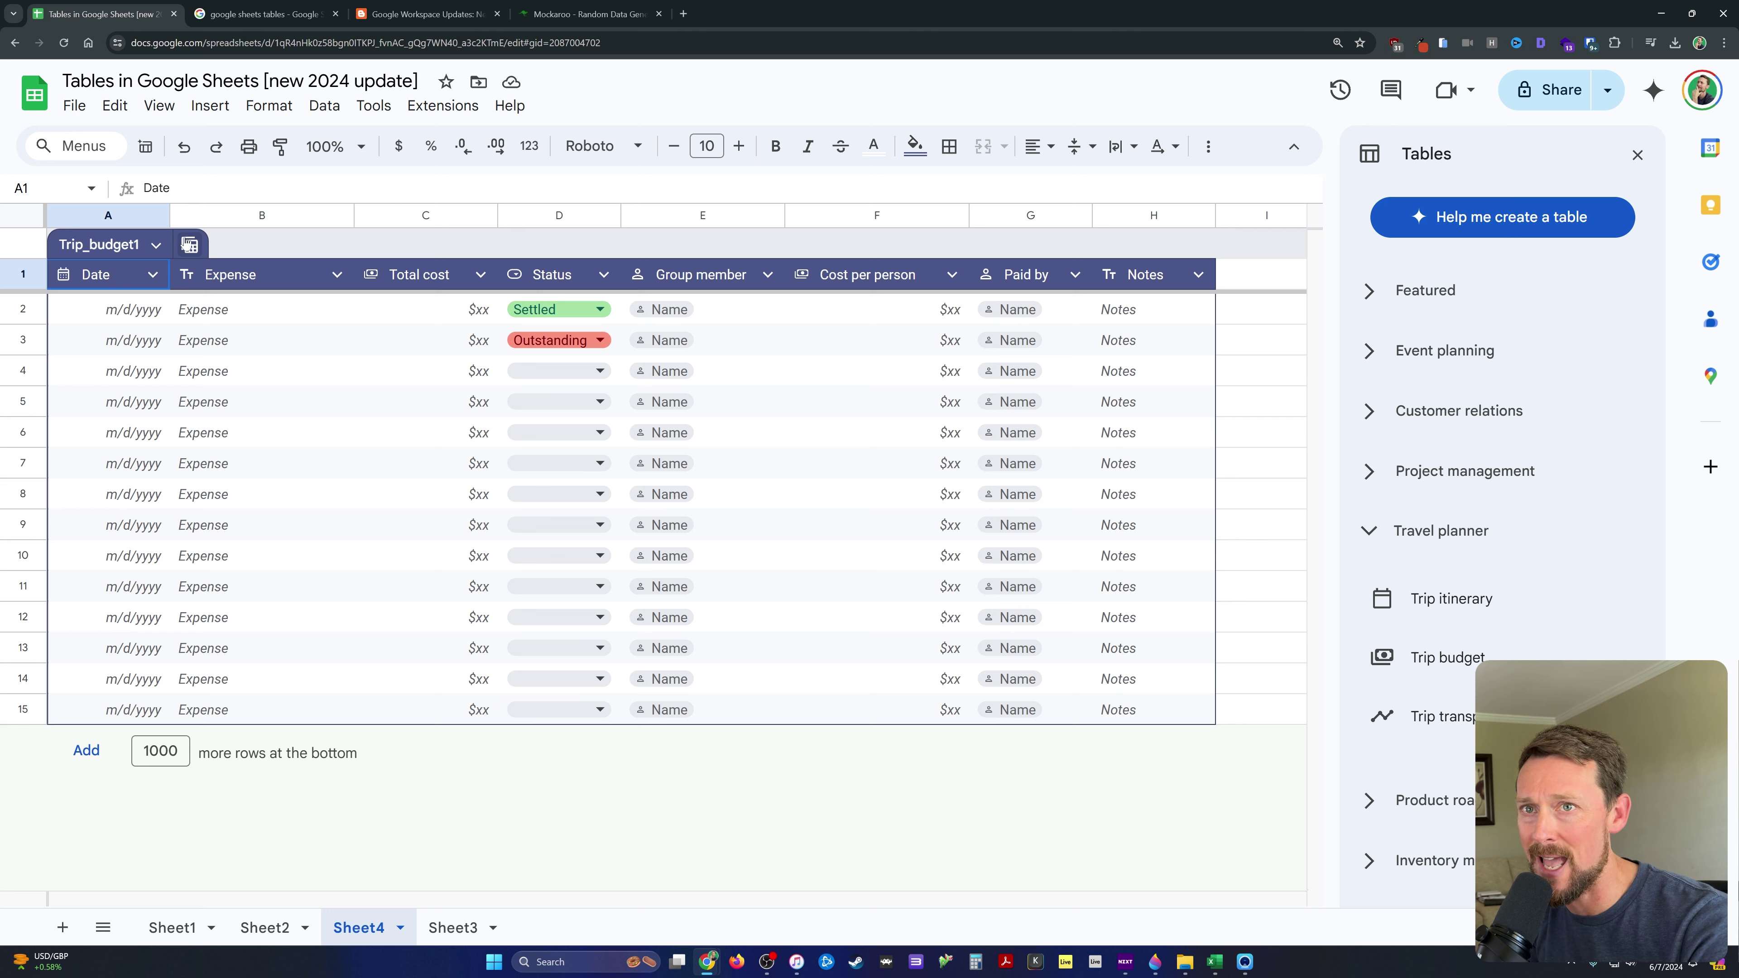
pyautogui.click(157, 245)
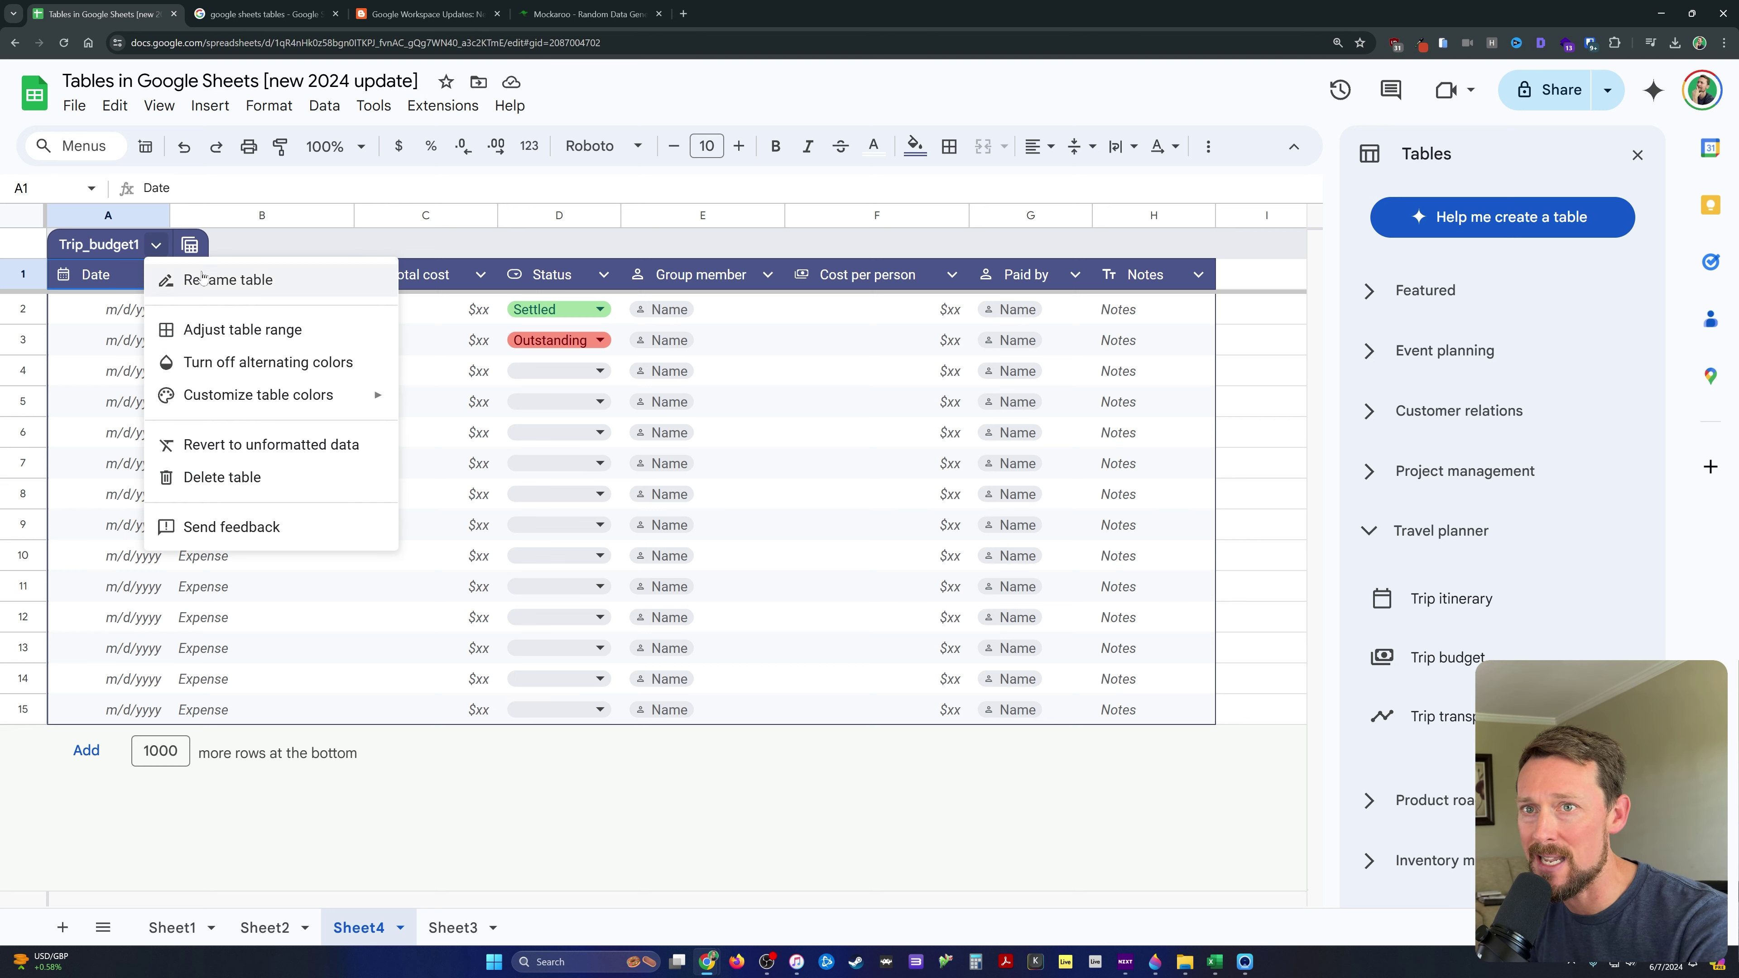
pyautogui.moveTo(292, 406)
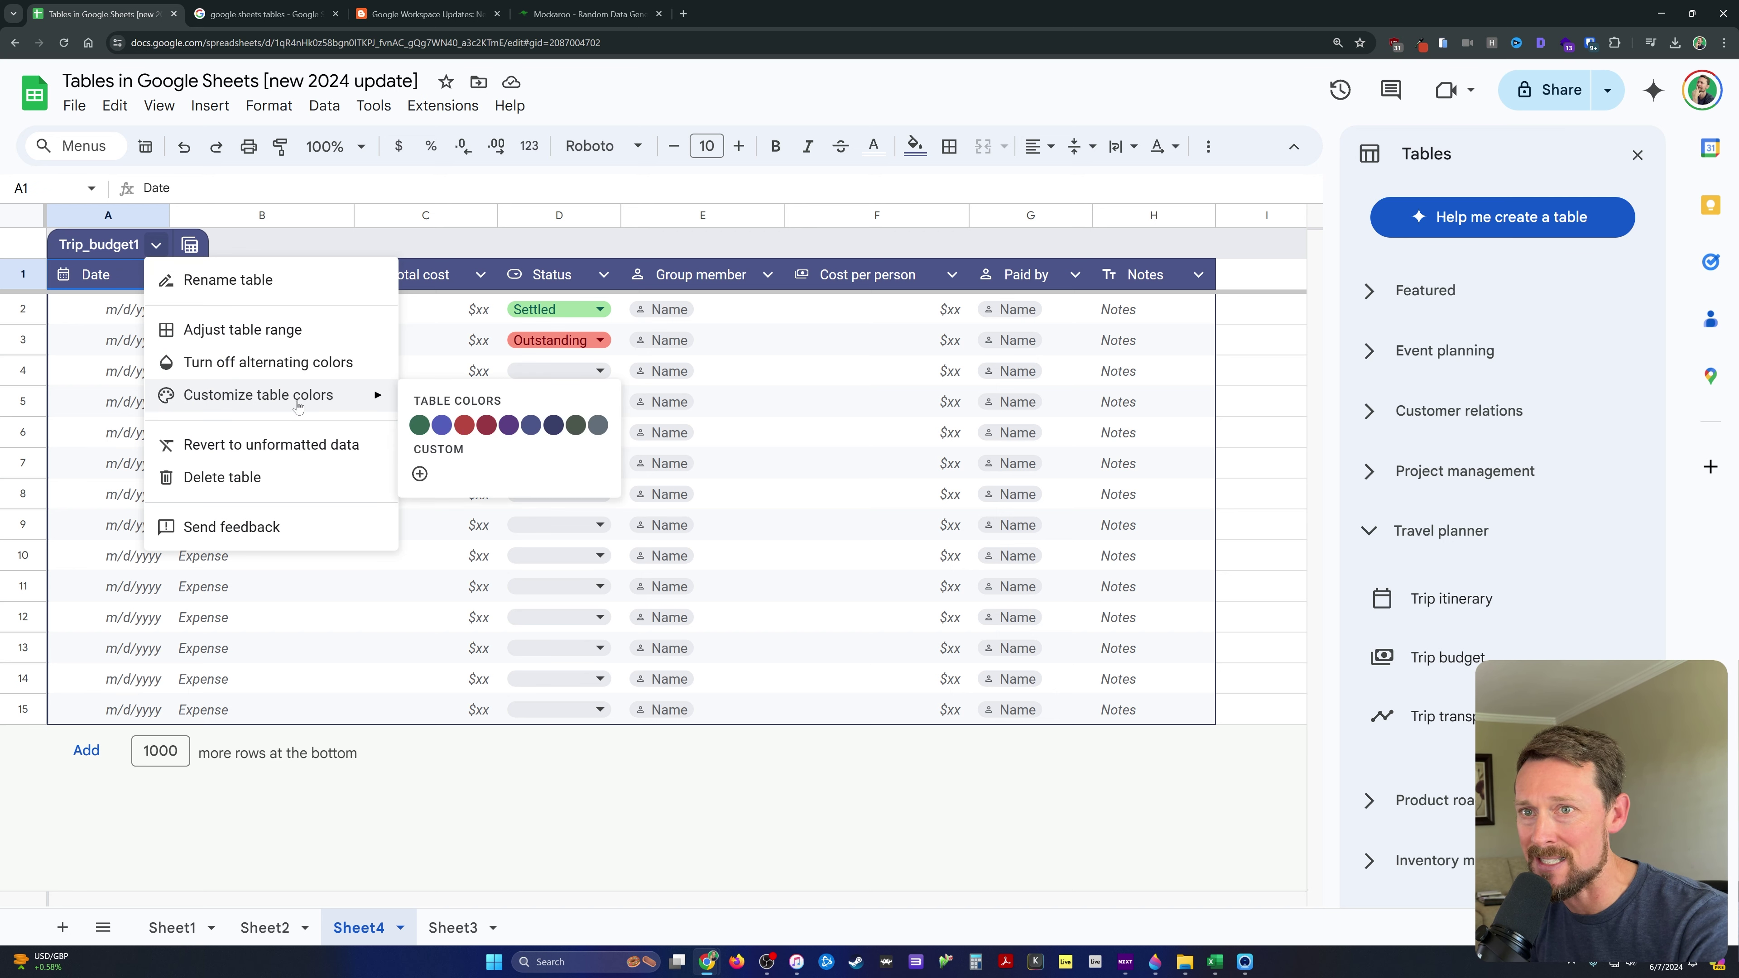
pyautogui.click(508, 425)
# - Rename the table to 'budget'
pyautogui.click(250, 280)
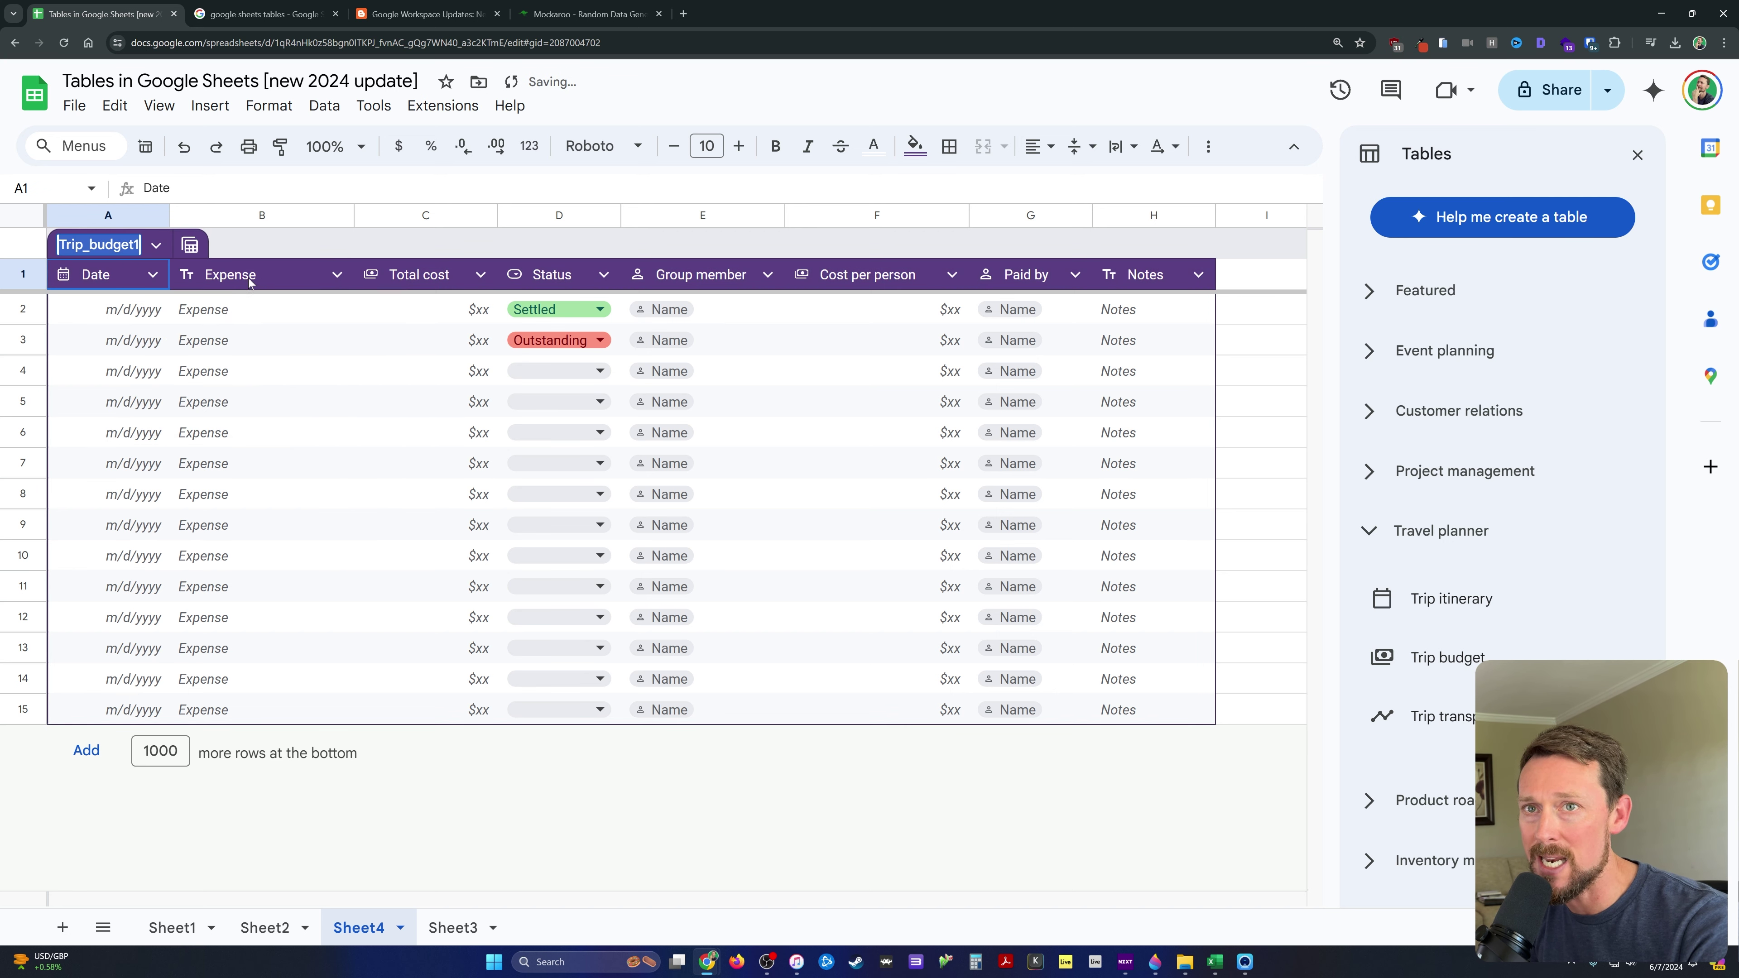
pyautogui.write('budge')
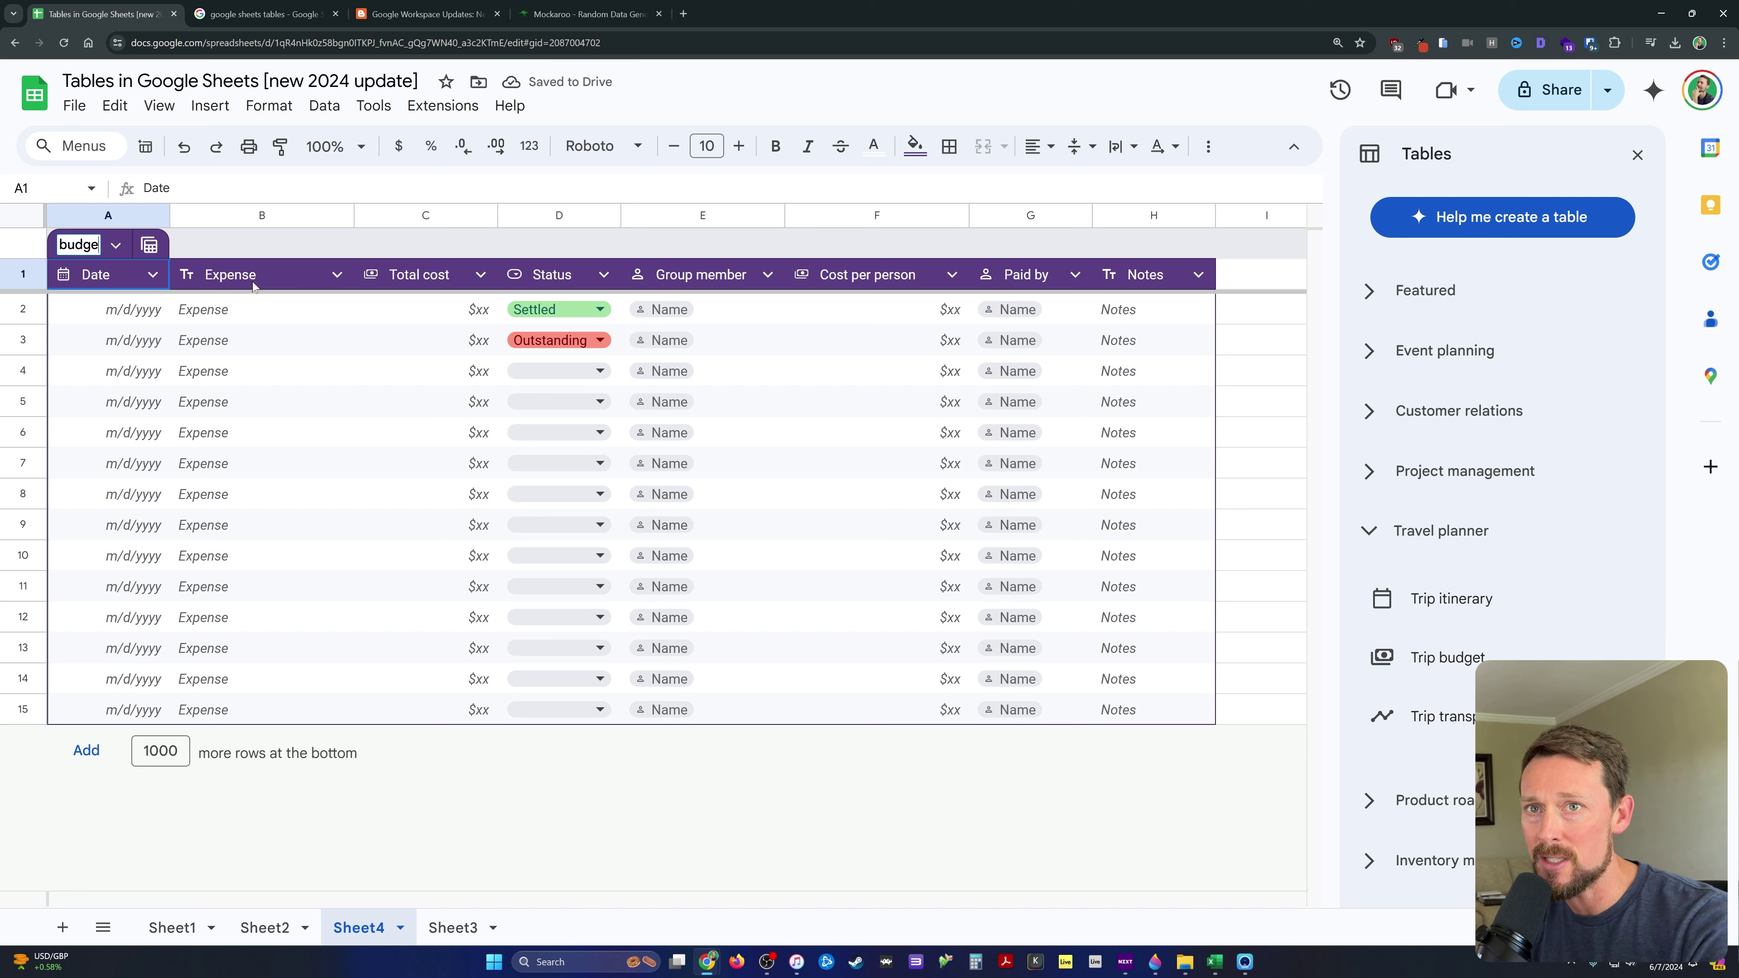
pyautogui.write('t')
pyautogui.press('Return')
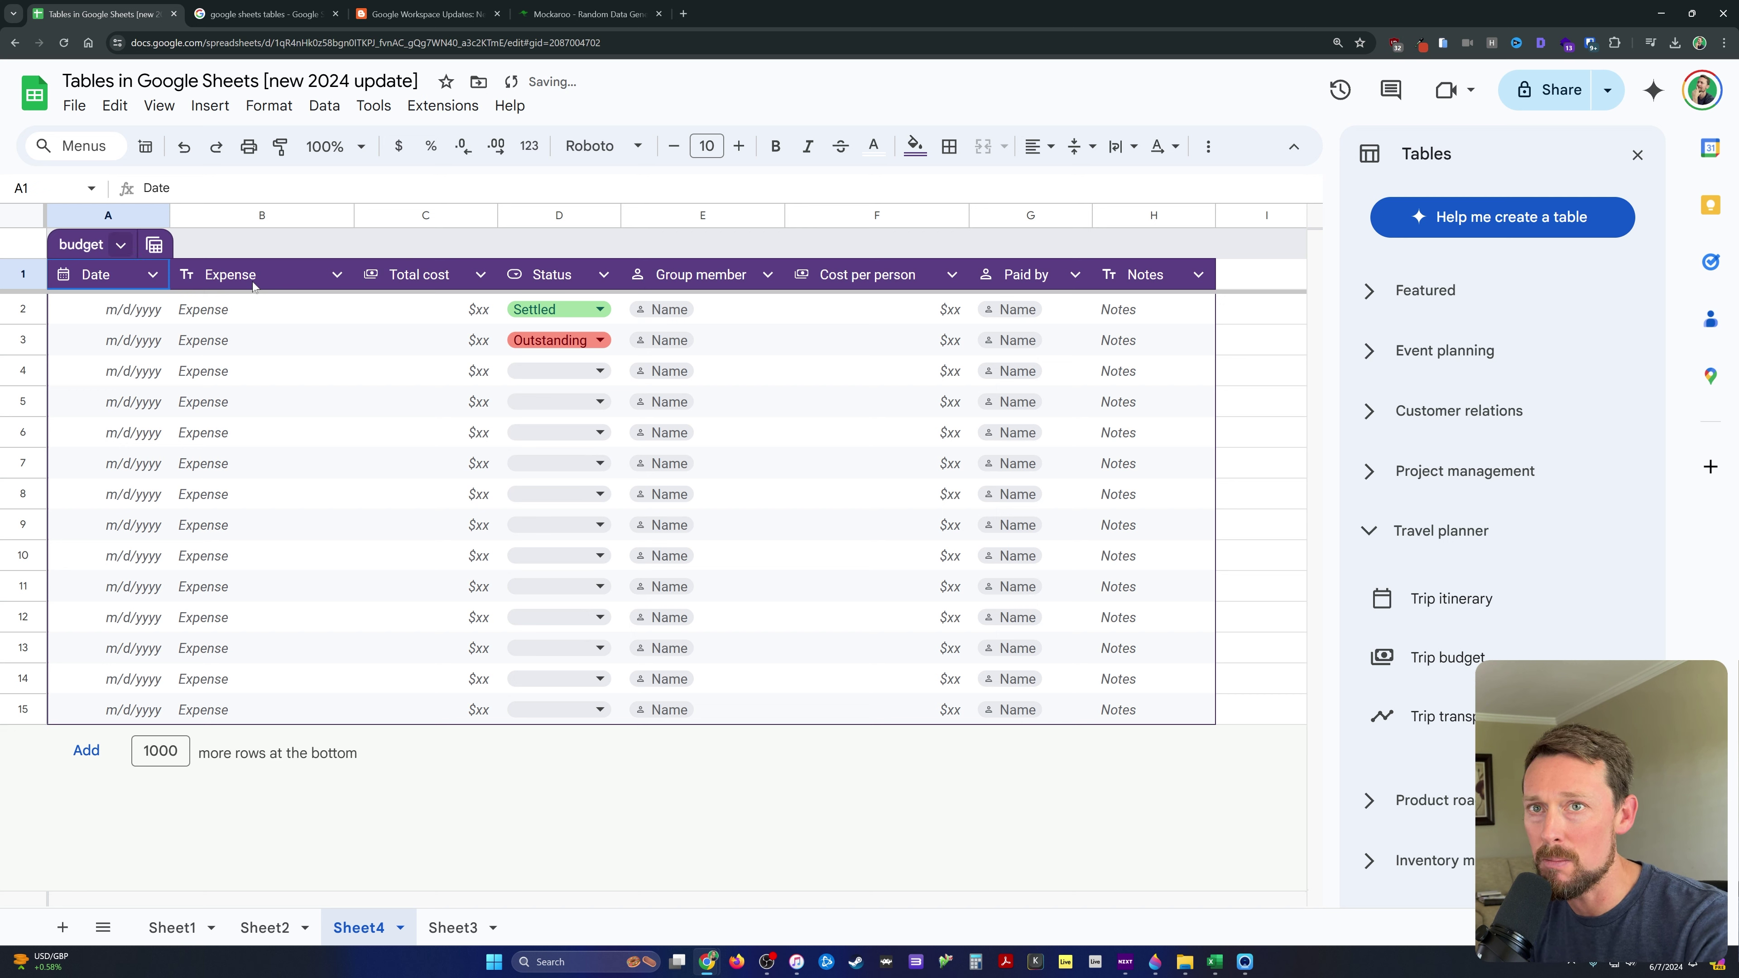
pyautogui.click(121, 246)
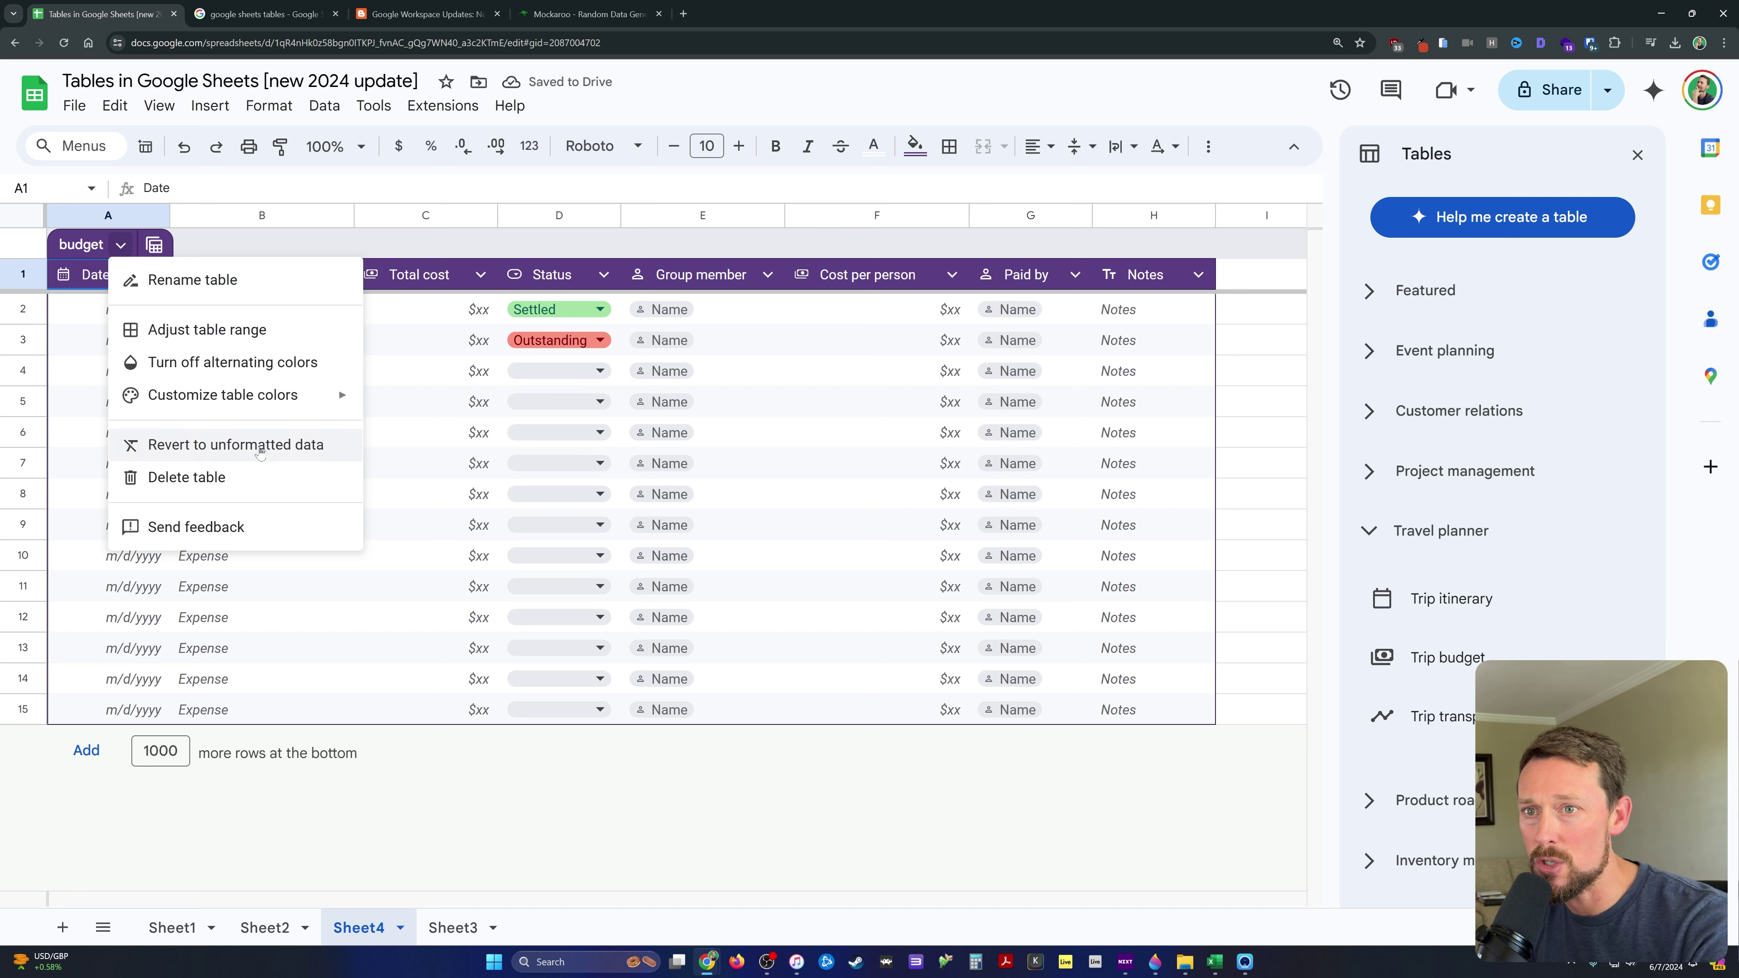
pyautogui.click(269, 445)
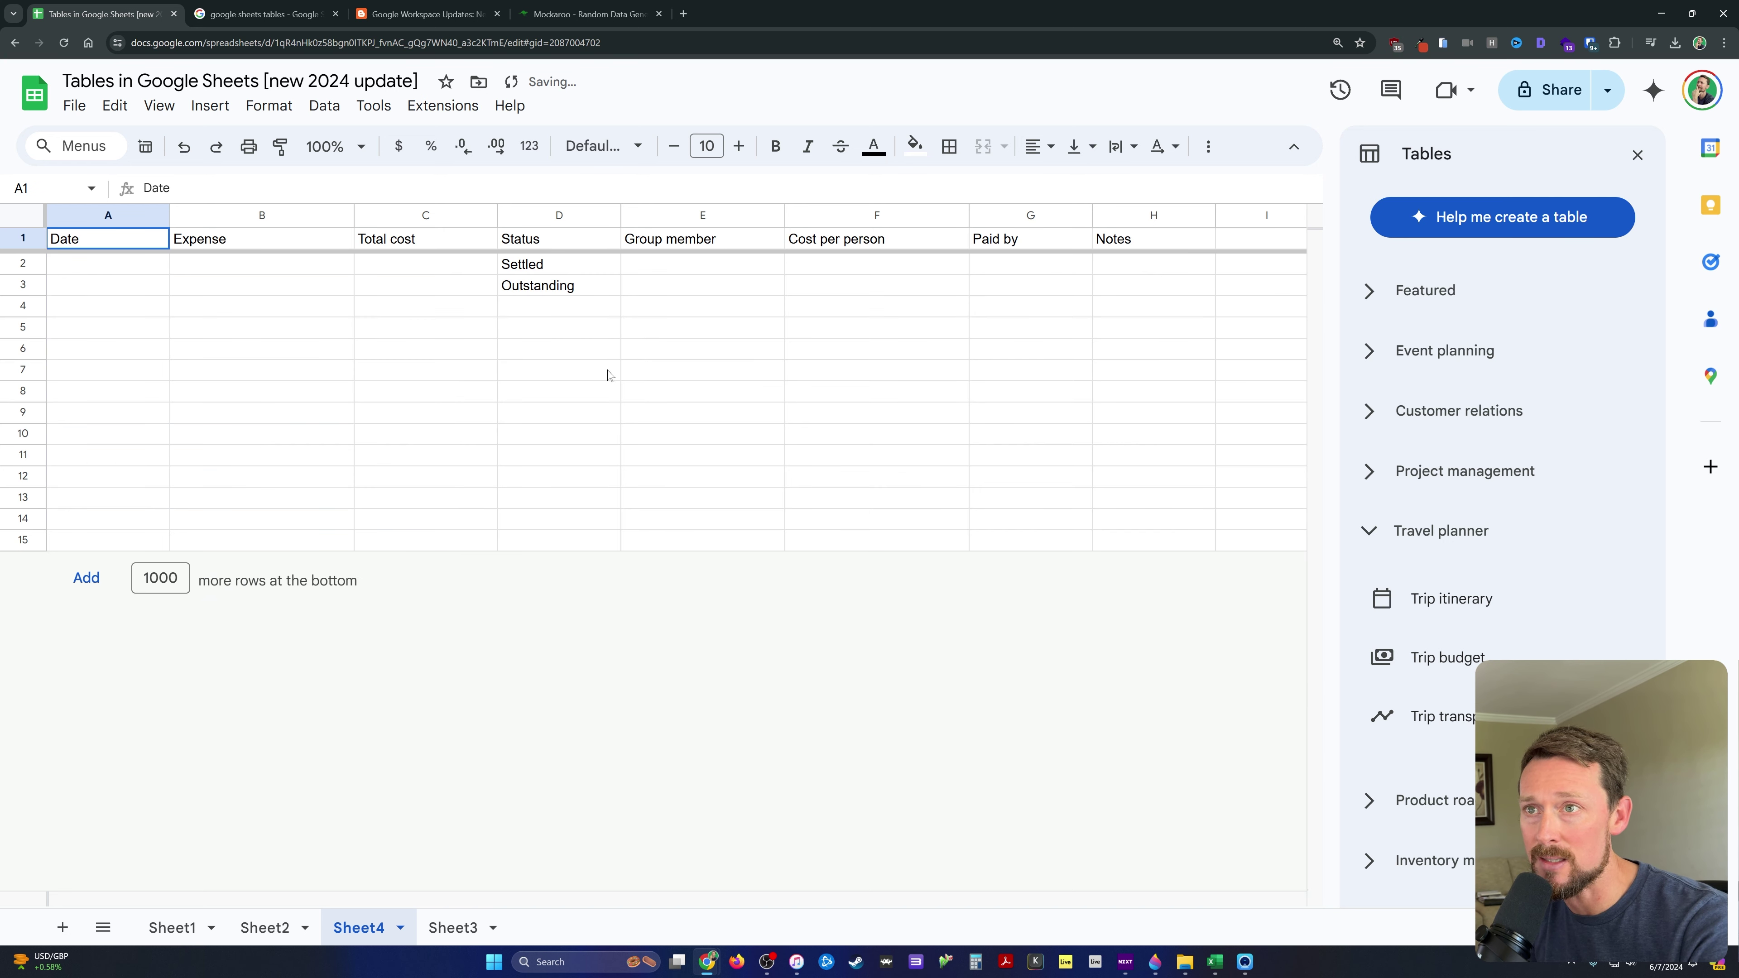
pyautogui.hotkey('ctrl', 'z')
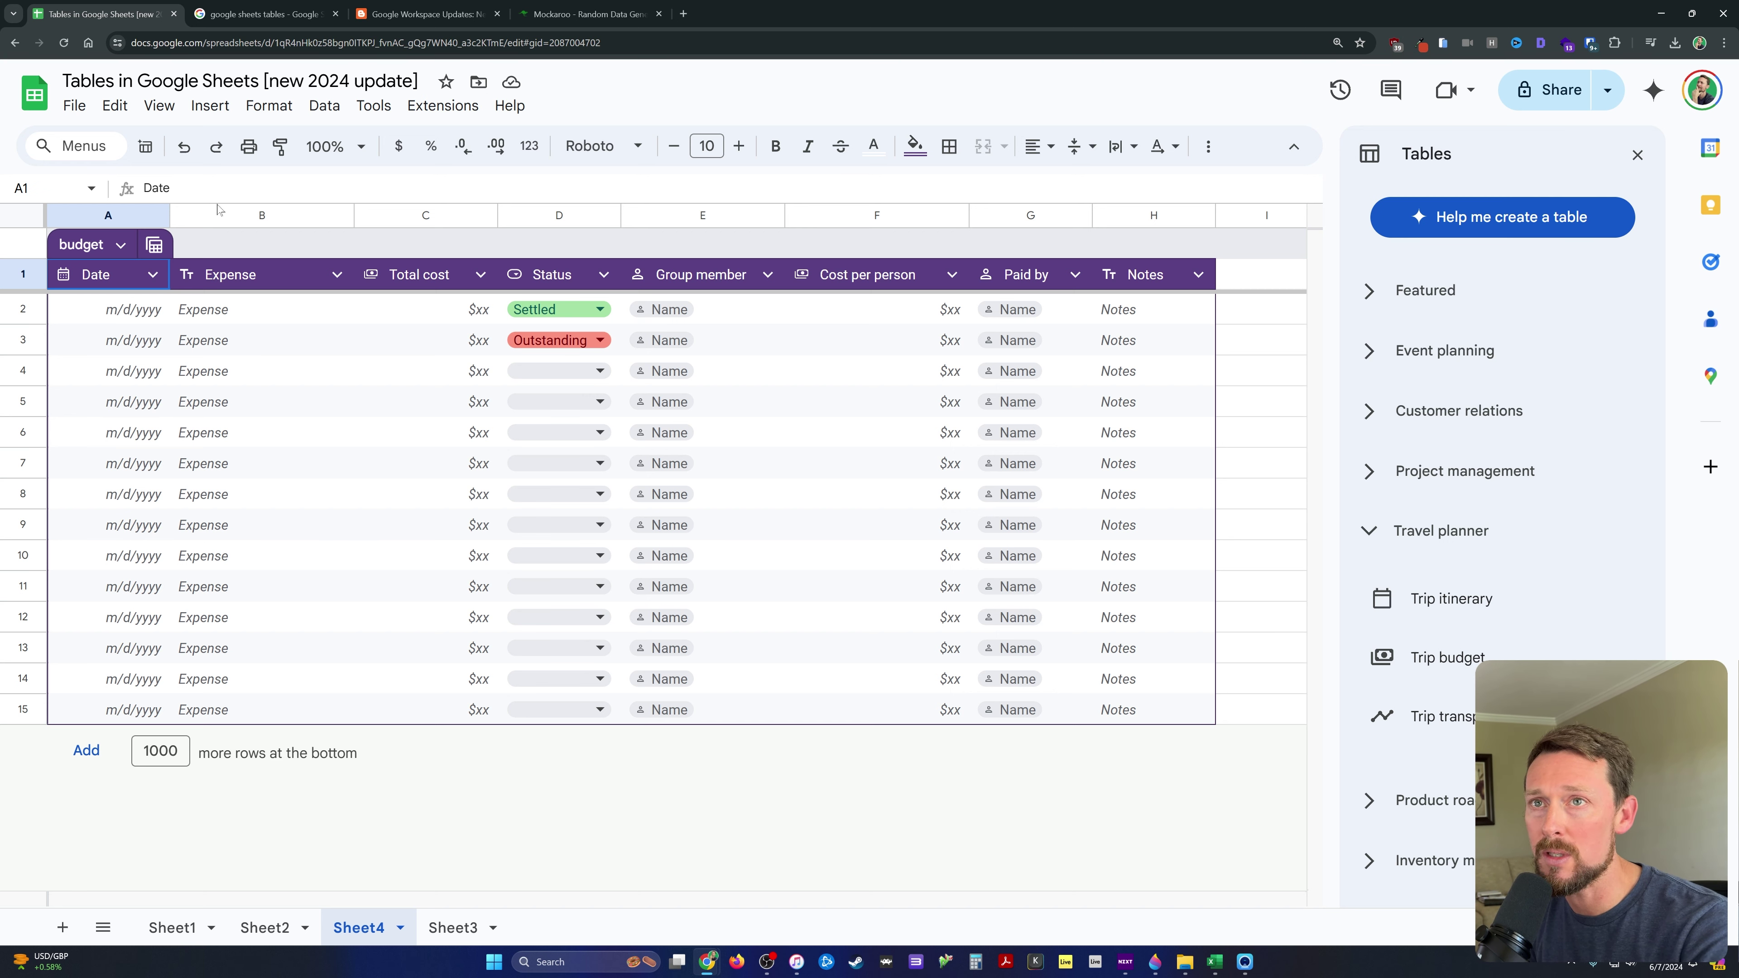
pyautogui.click(269, 104)
# - In alternating colours, try the blue style, return to purple and set Color 2 to grey
pyautogui.click(447, 522)
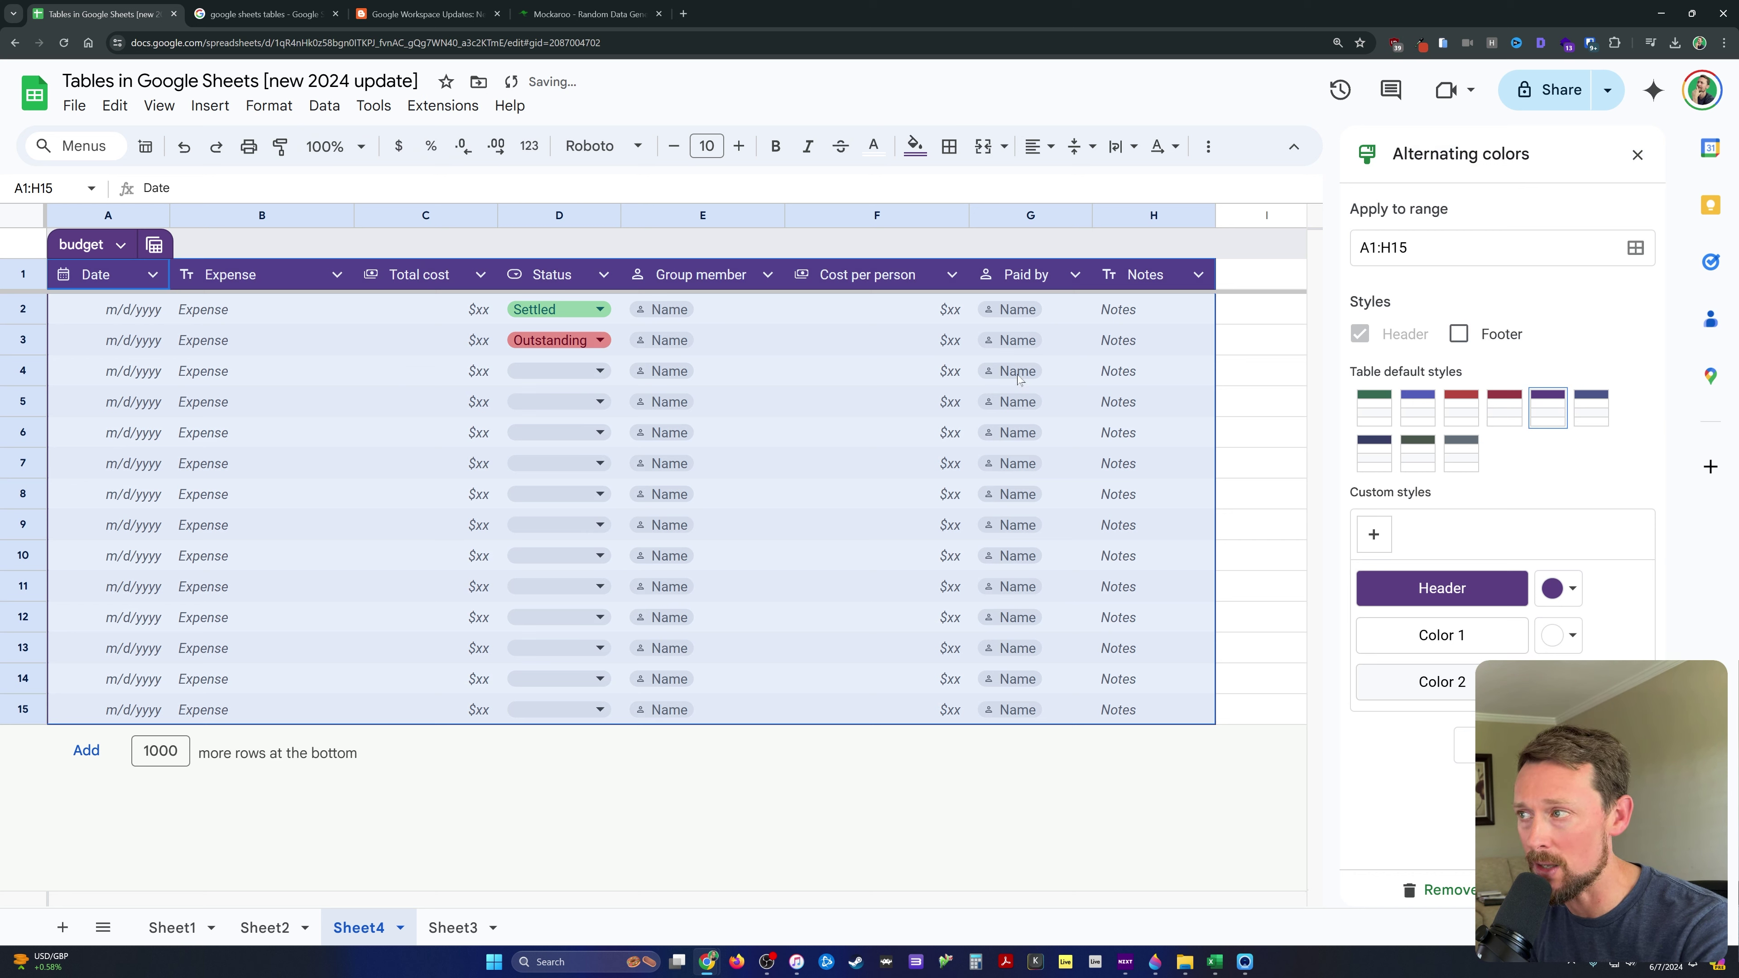
pyautogui.click(1418, 411)
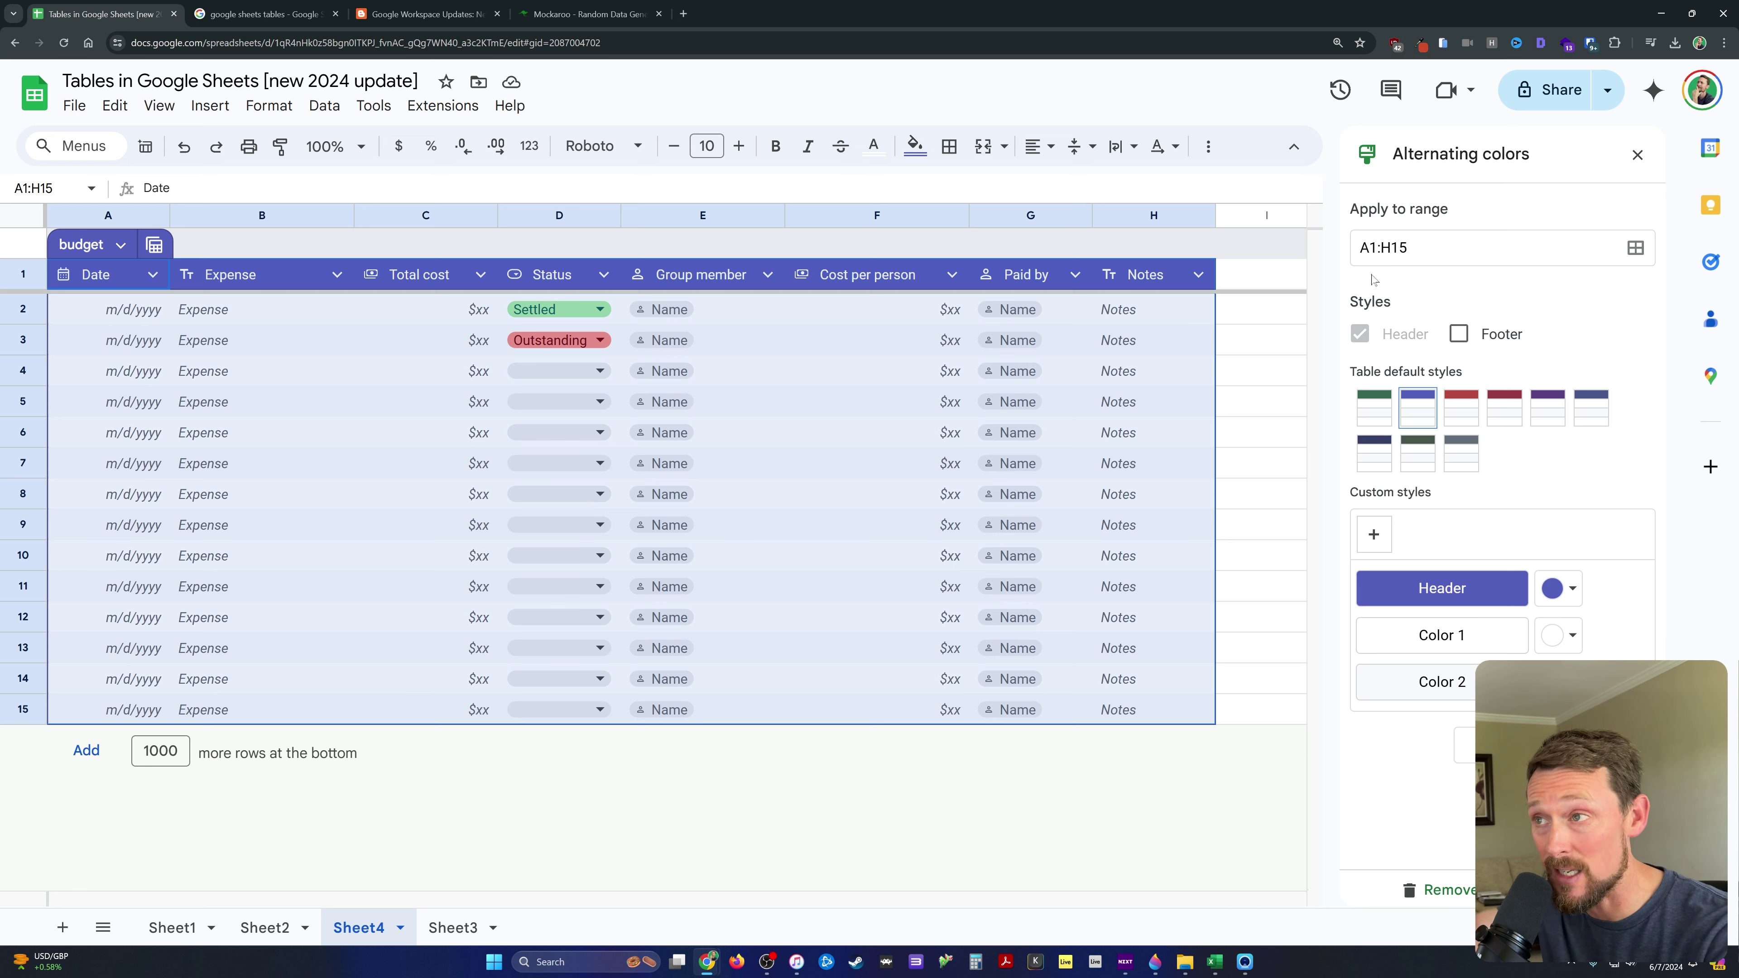
pyautogui.click(1546, 408)
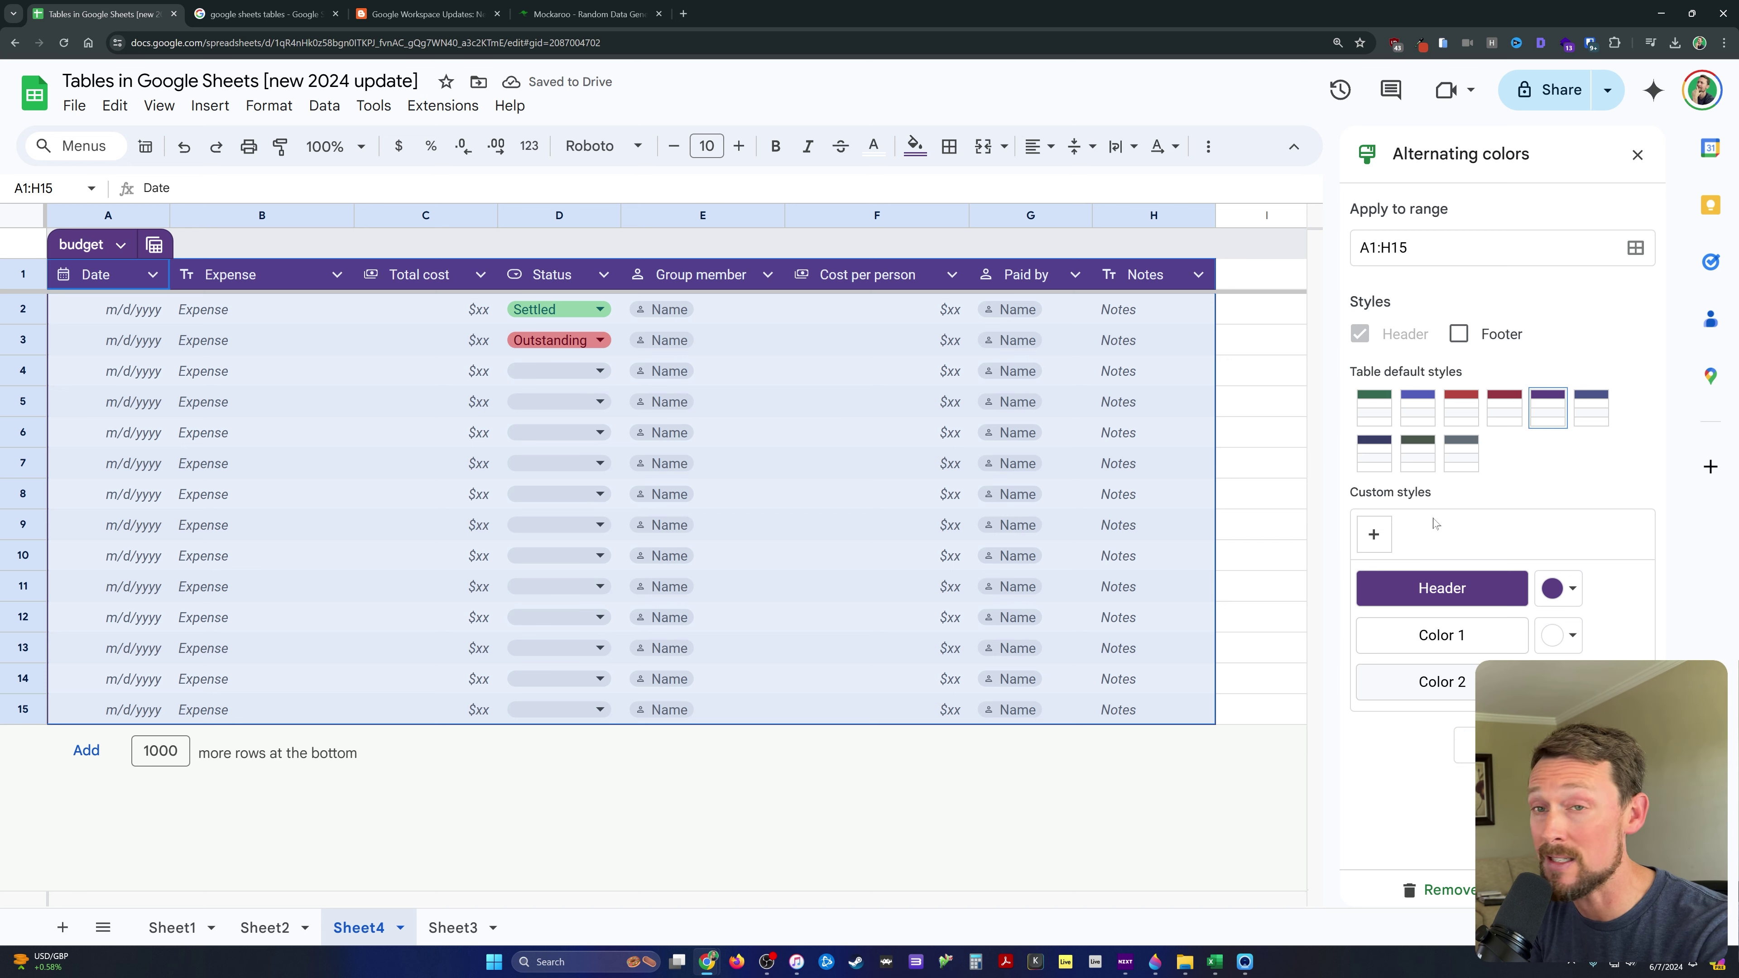
pyautogui.click(1564, 681)
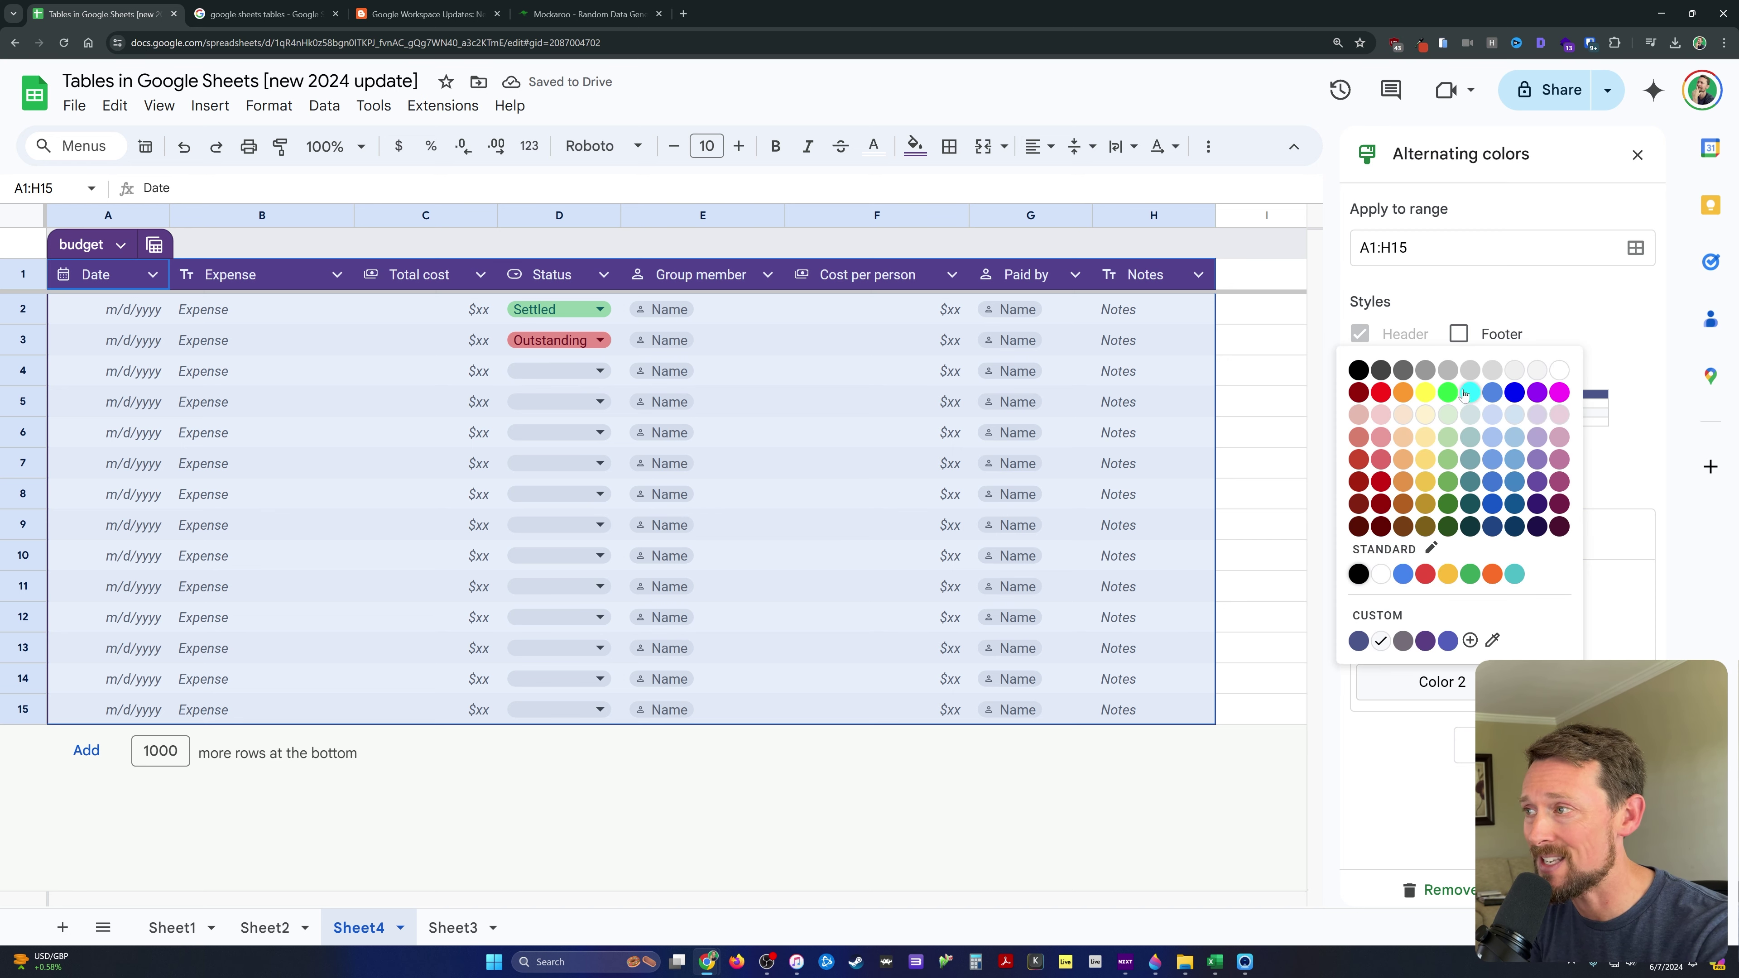
pyautogui.click(1493, 374)
# - Select various cells and the range B2:C9 in the budget table to check the striping
pyautogui.click(294, 375)
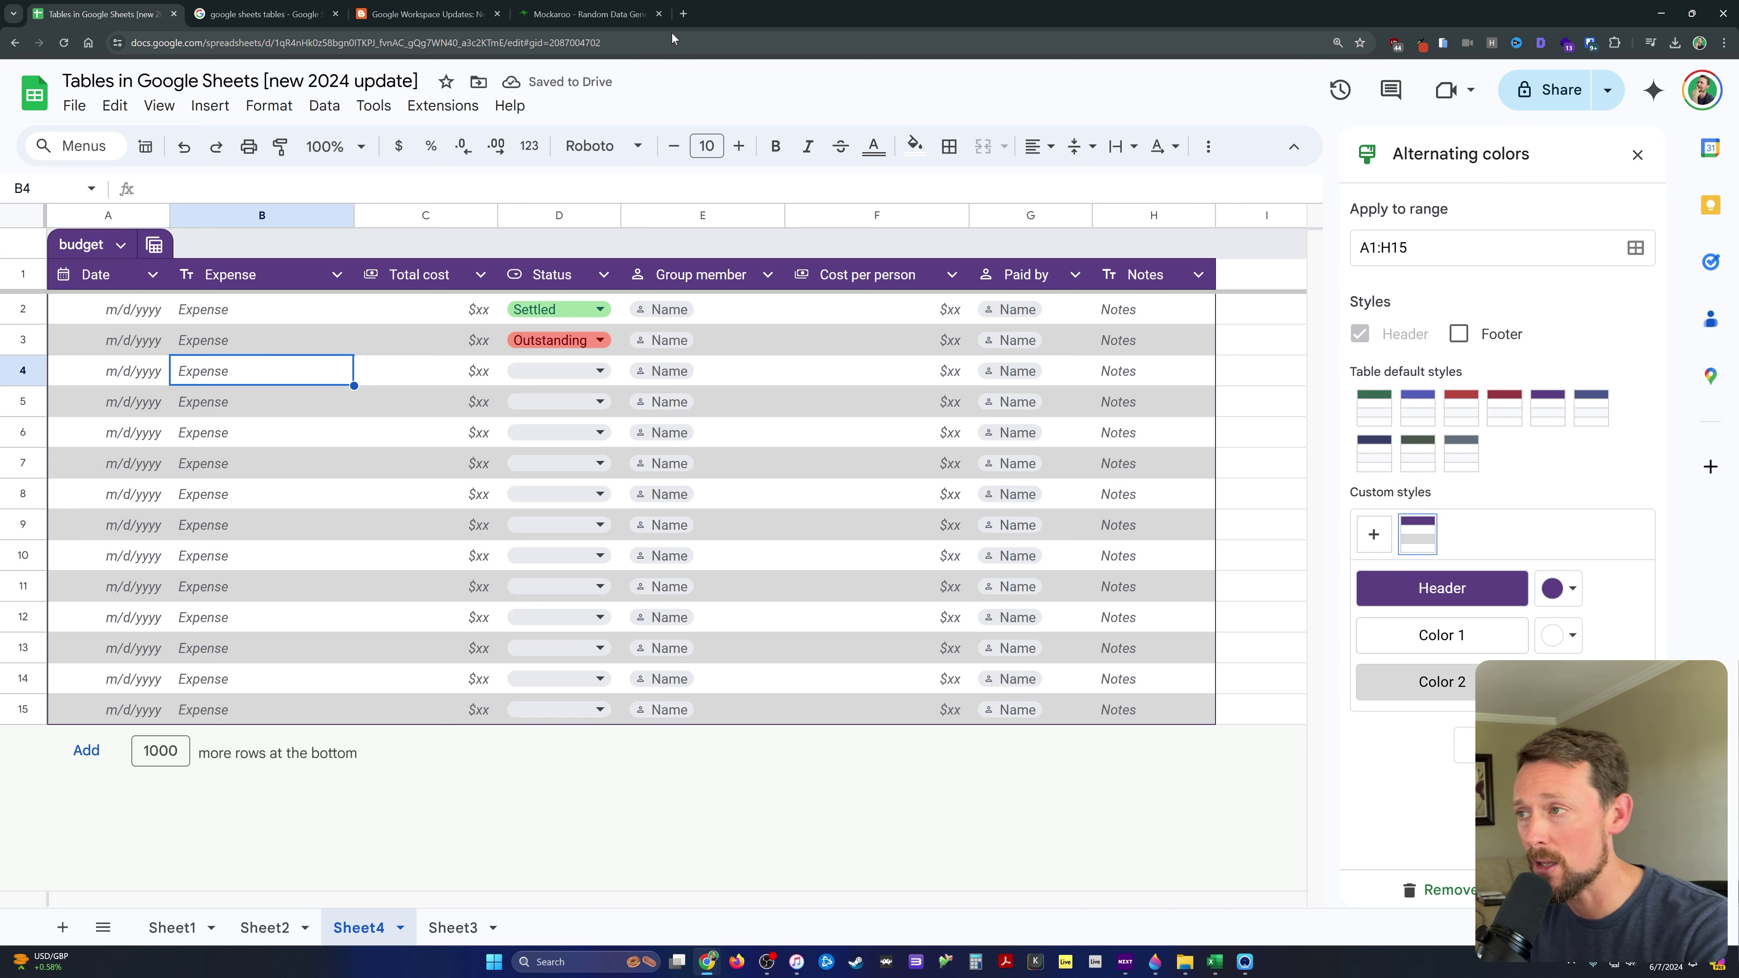
pyautogui.hotkey('ctrl', 'a')
pyautogui.click(424, 430)
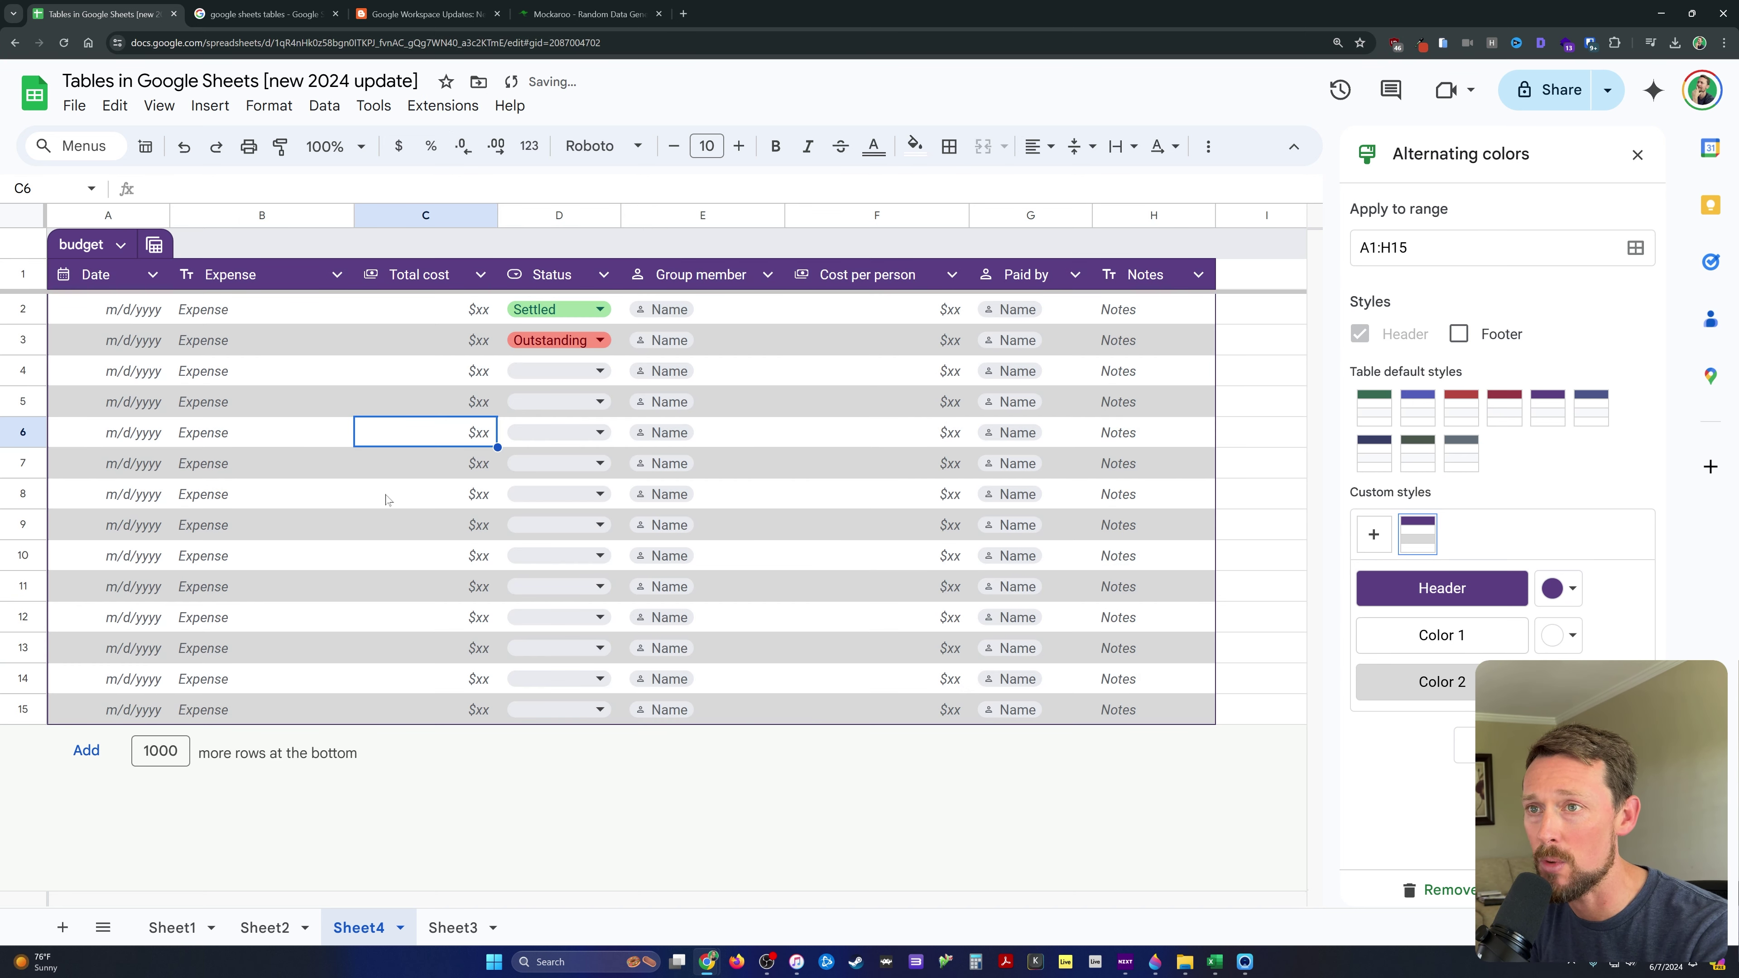
pyautogui.hotkey('ctrl', 'a')
pyautogui.click(345, 401)
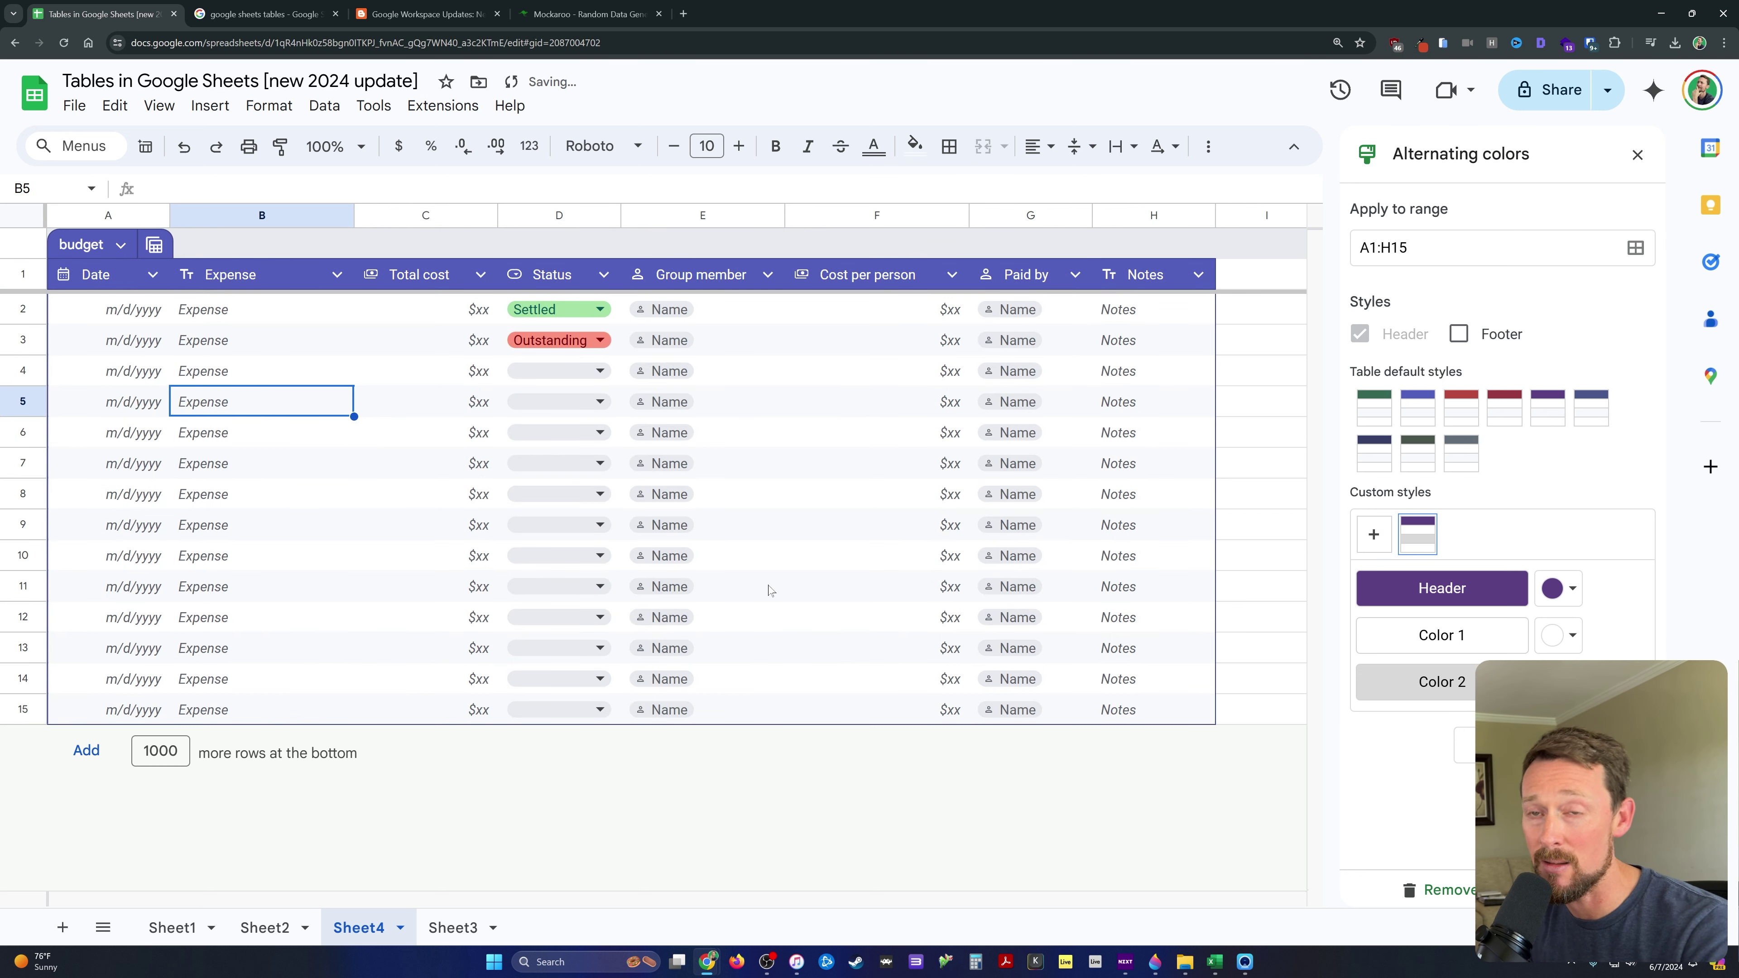
pyautogui.moveTo(241, 346); pyautogui.dragTo(438, 524)
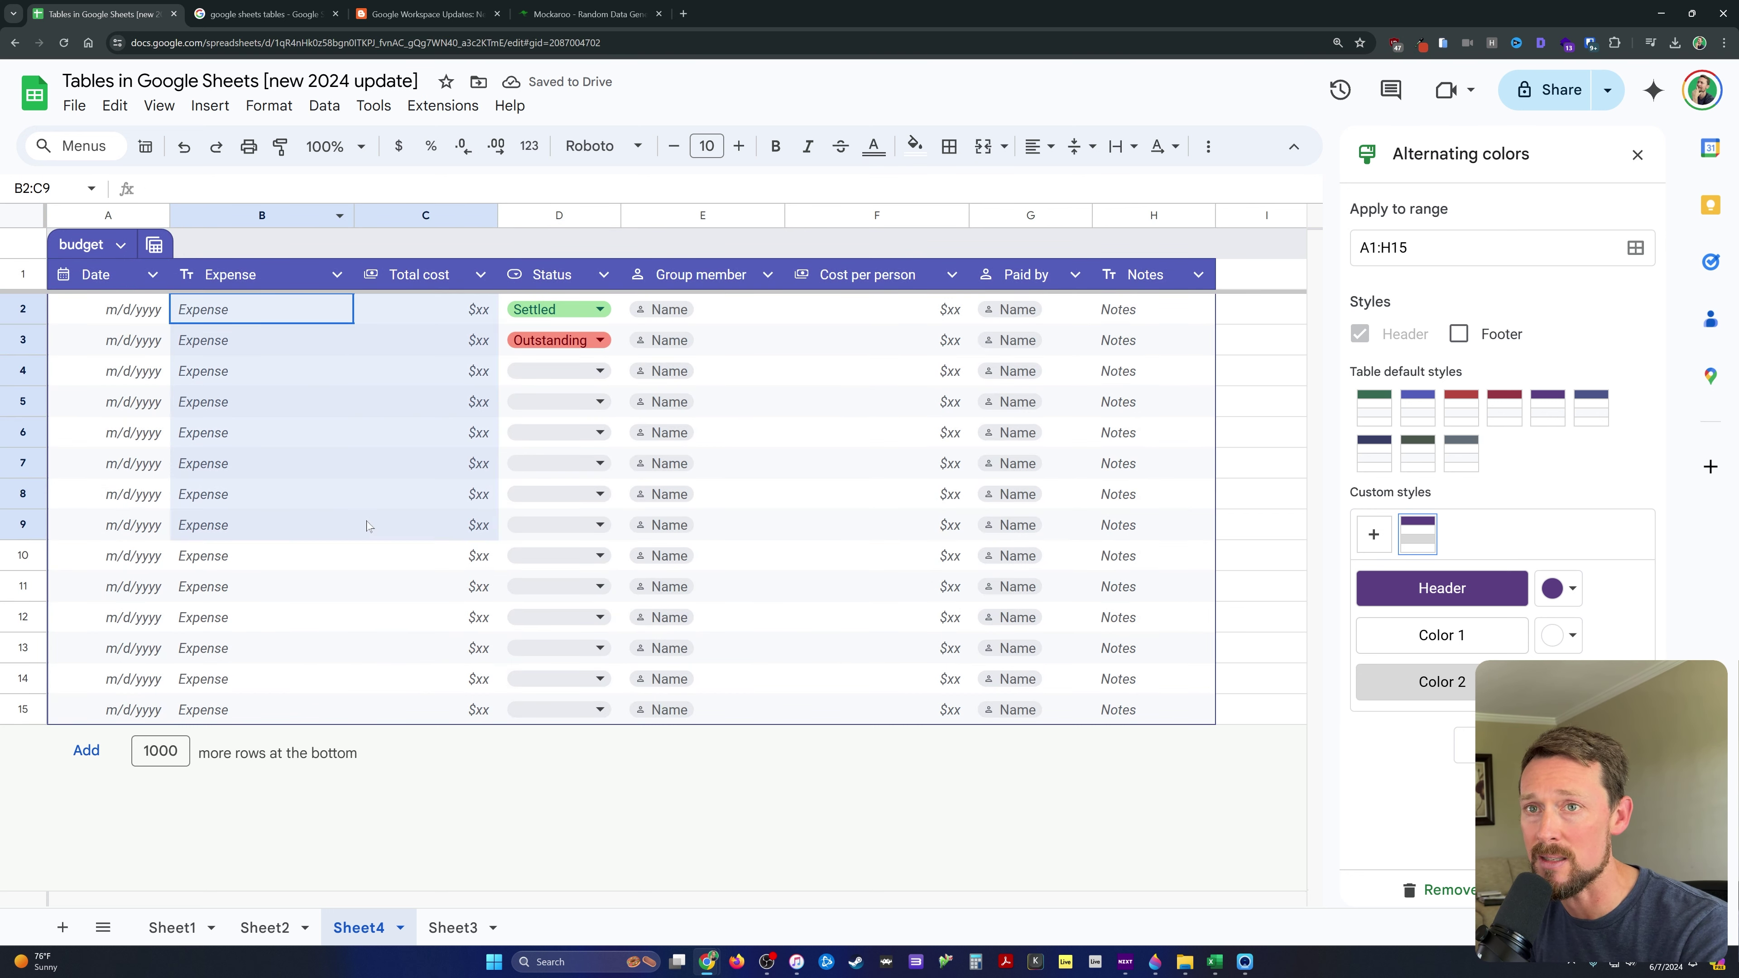
pyautogui.click(876, 403)
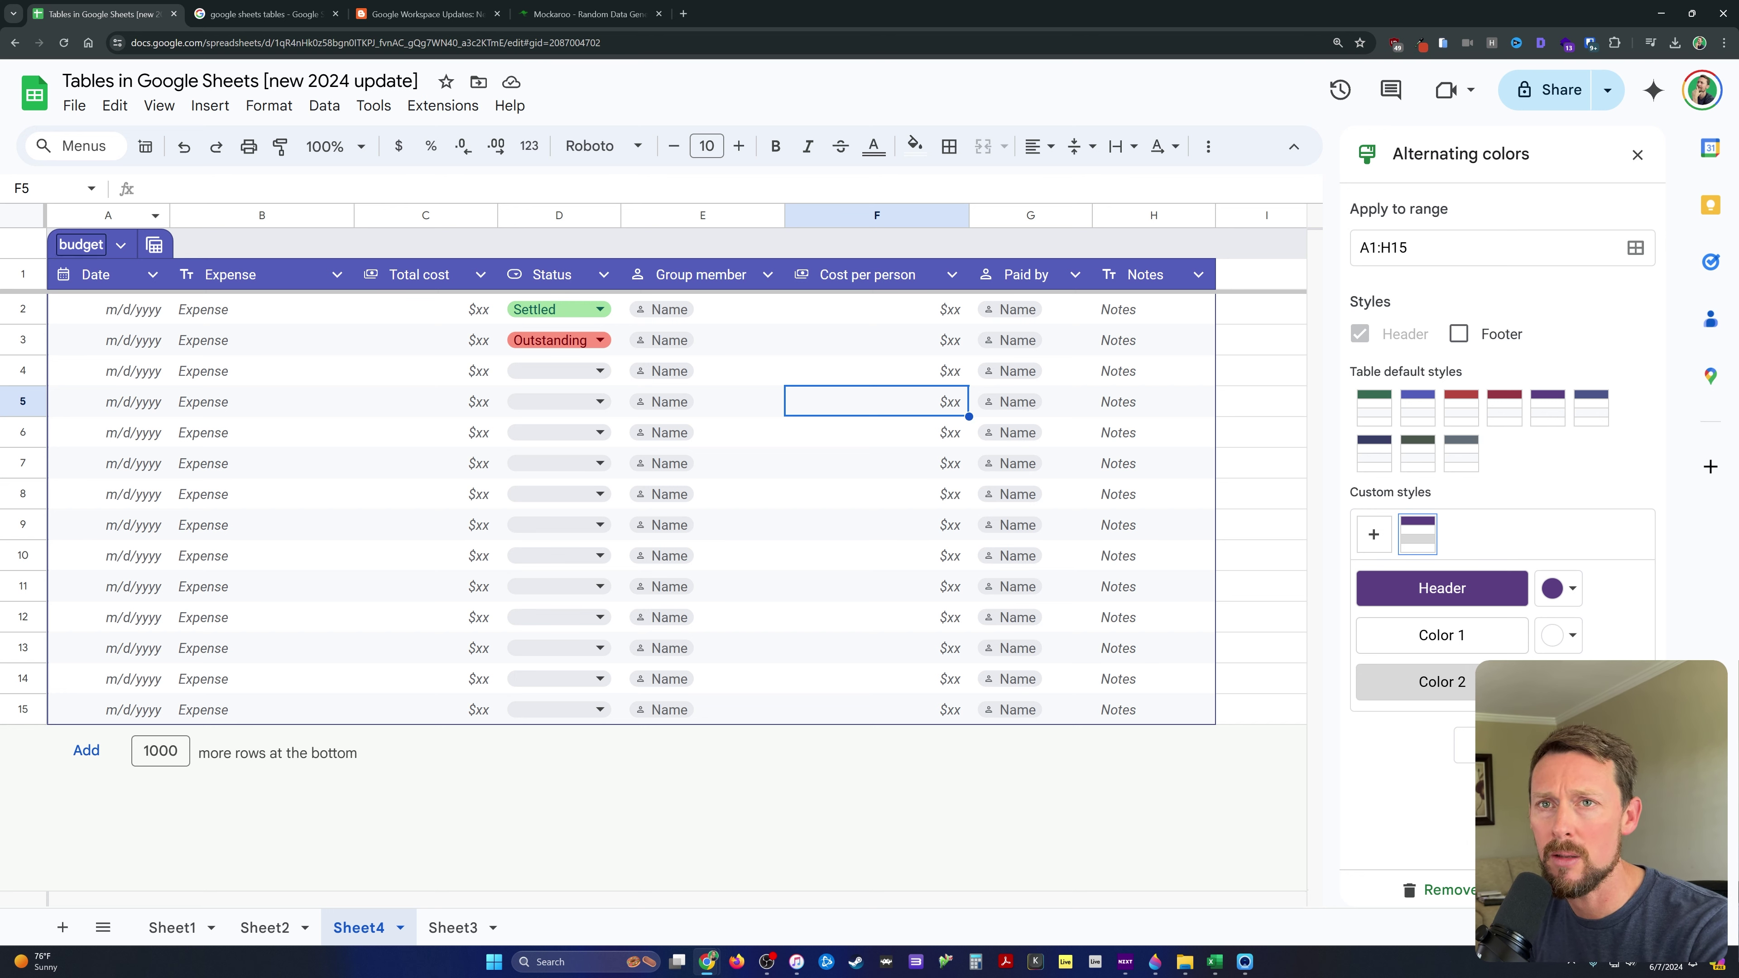
pyautogui.click(121, 245)
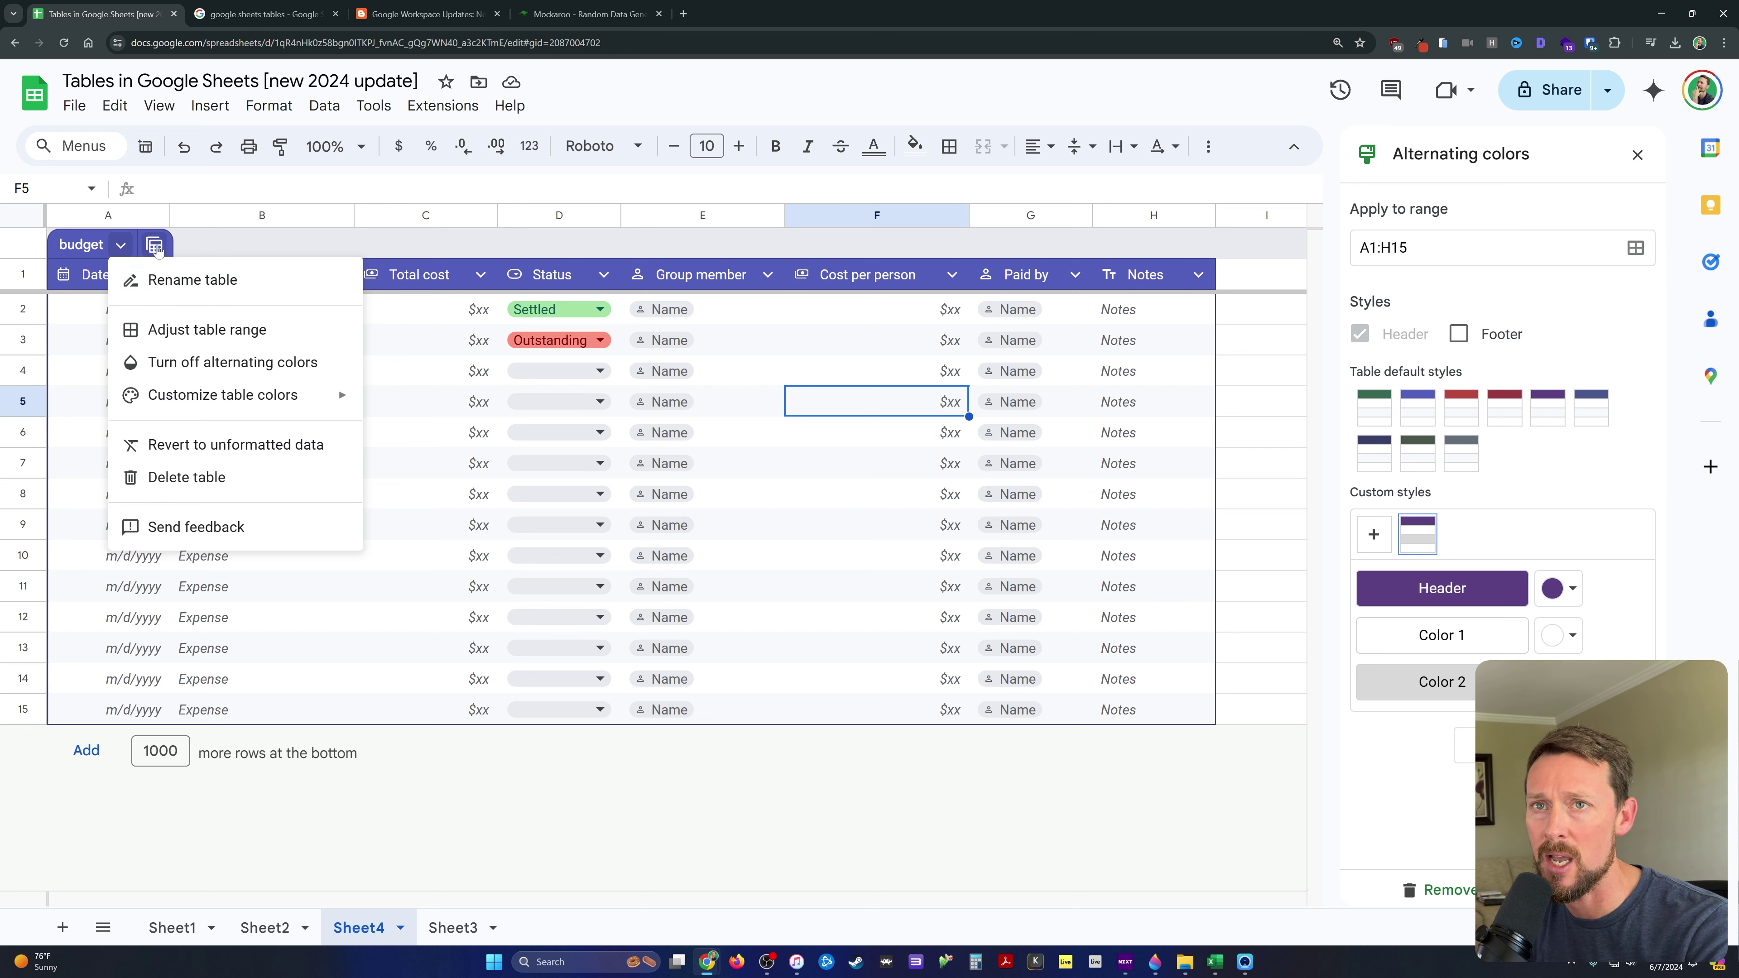
pyautogui.click(155, 244)
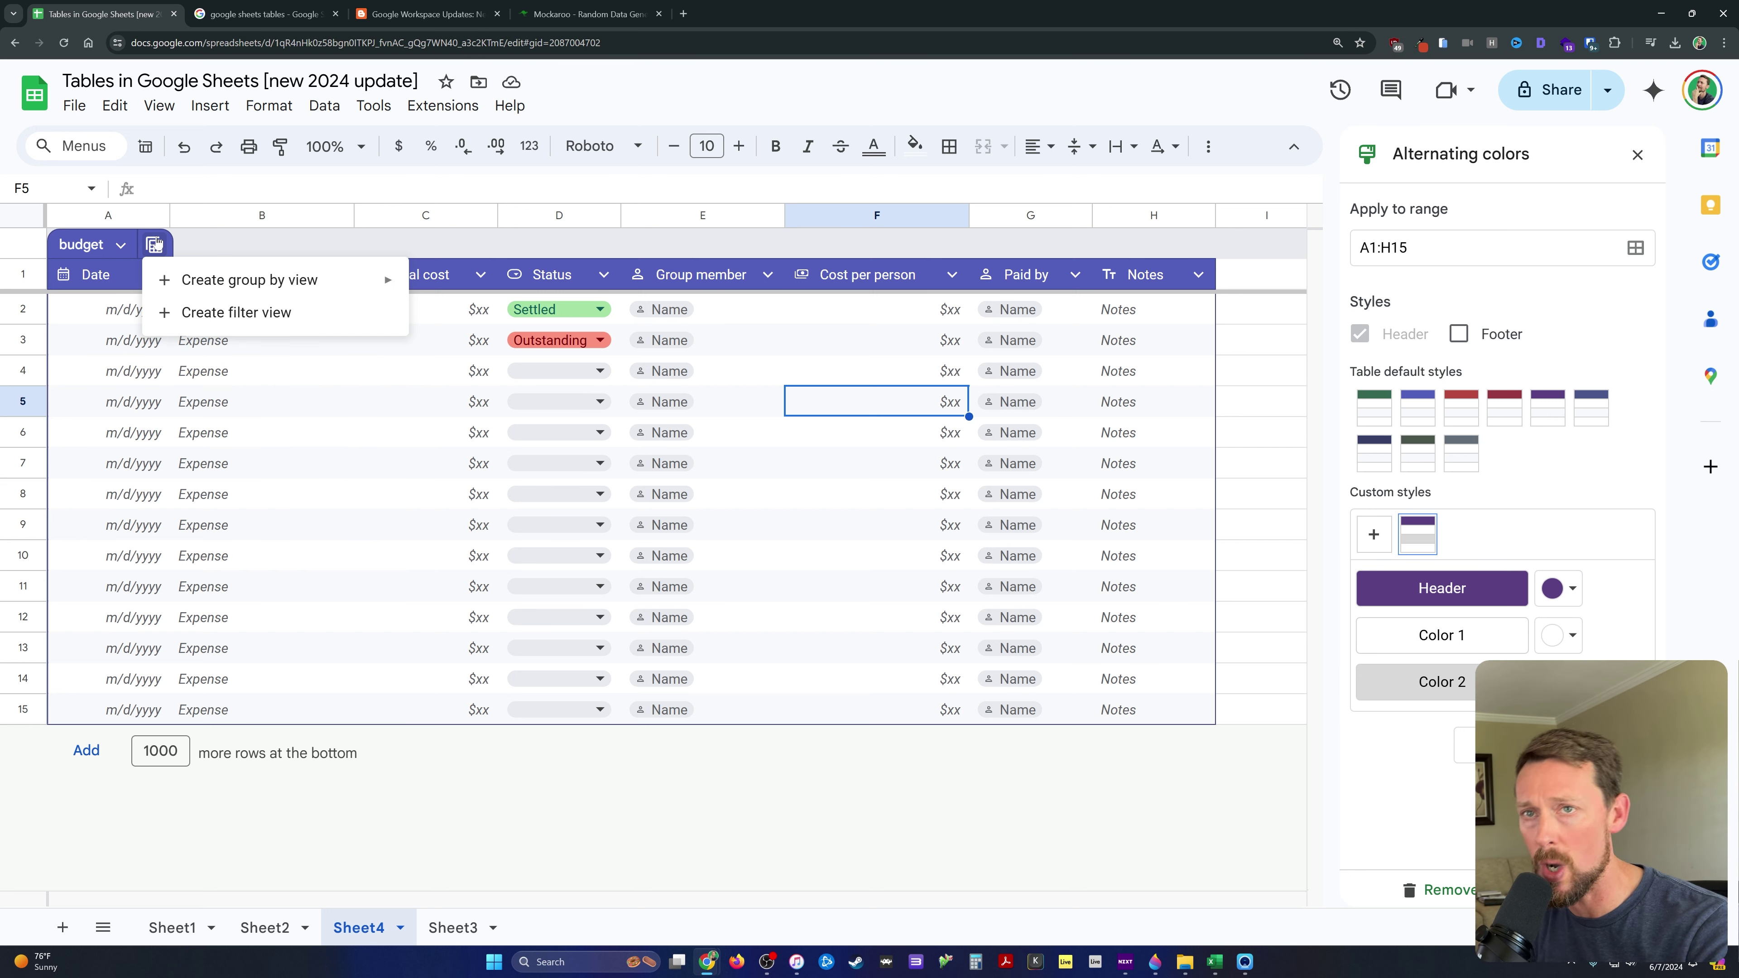
pyautogui.moveTo(227, 280)
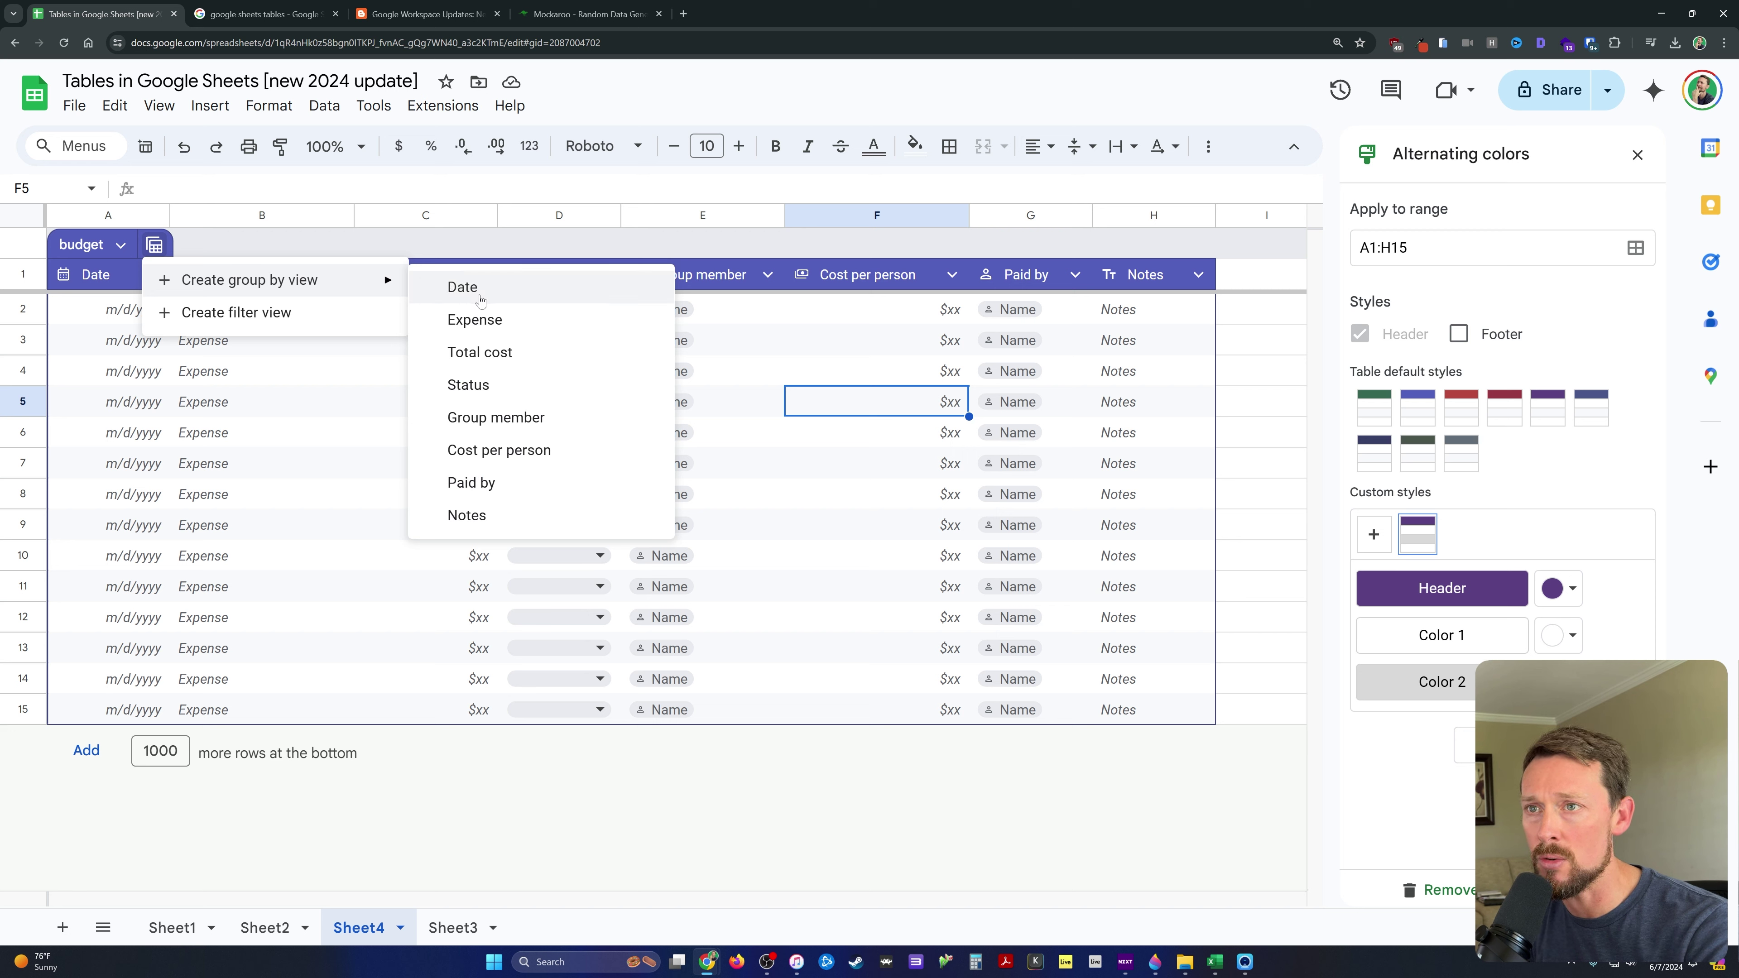
pyautogui.click(827, 595)
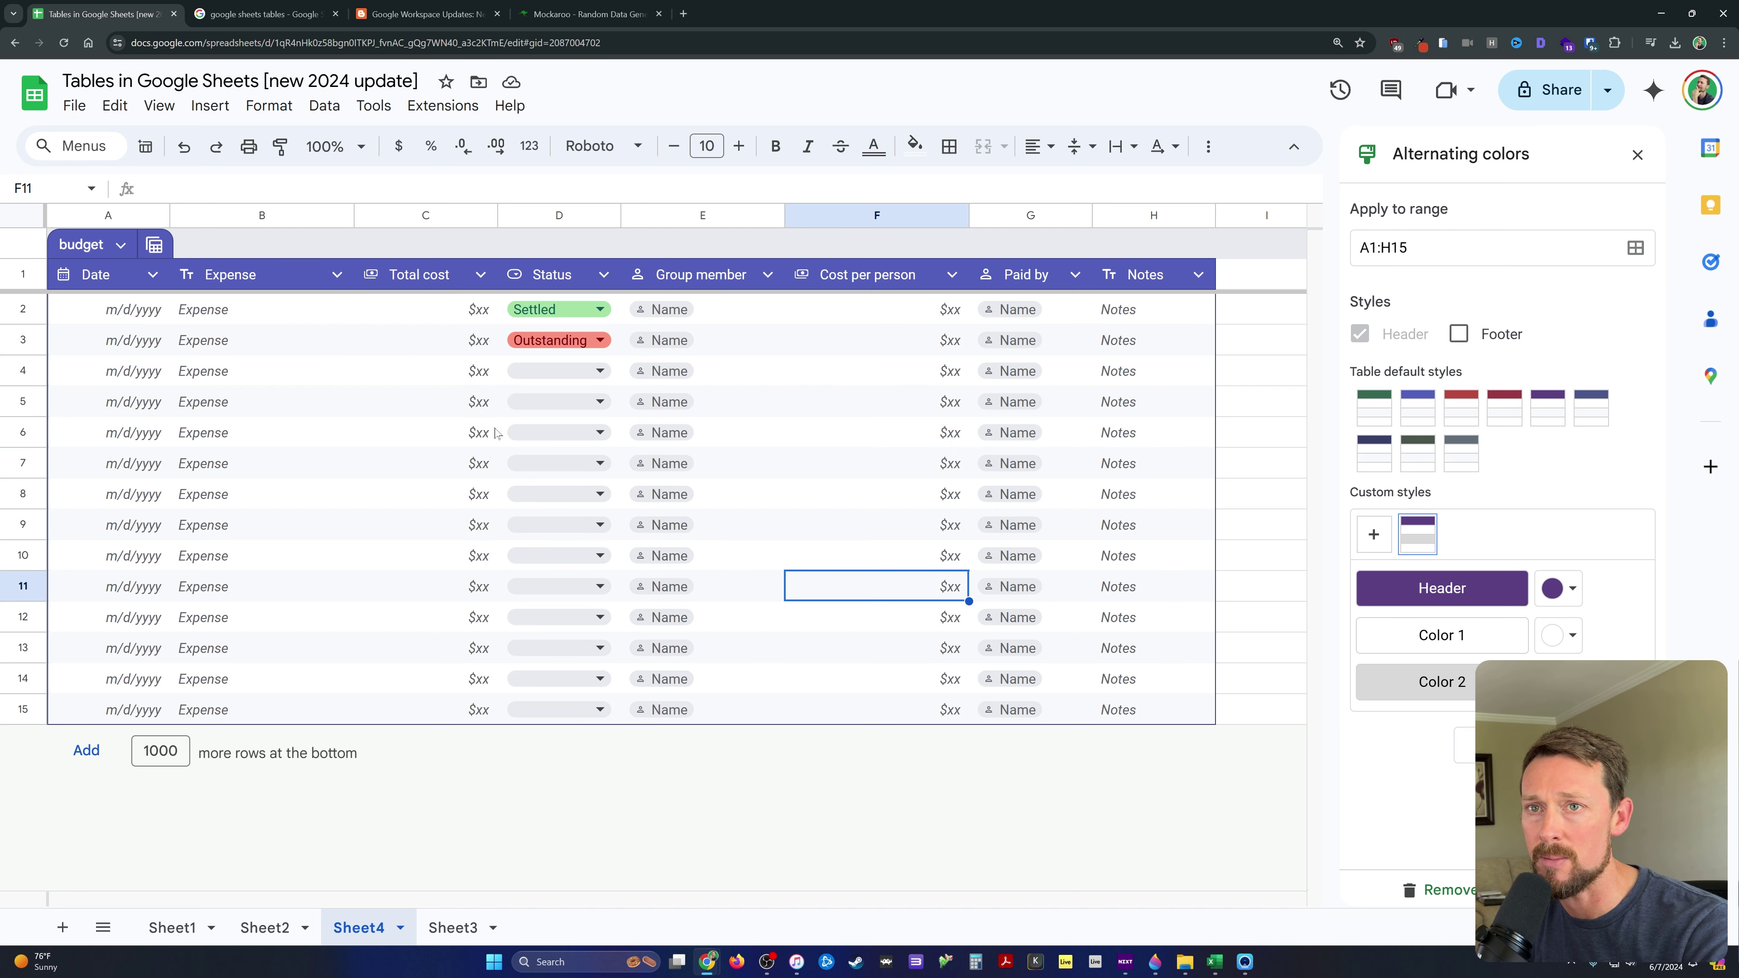
# - On Sheet2, group the inventory table's rows by the Type column
pyautogui.click(265, 939)
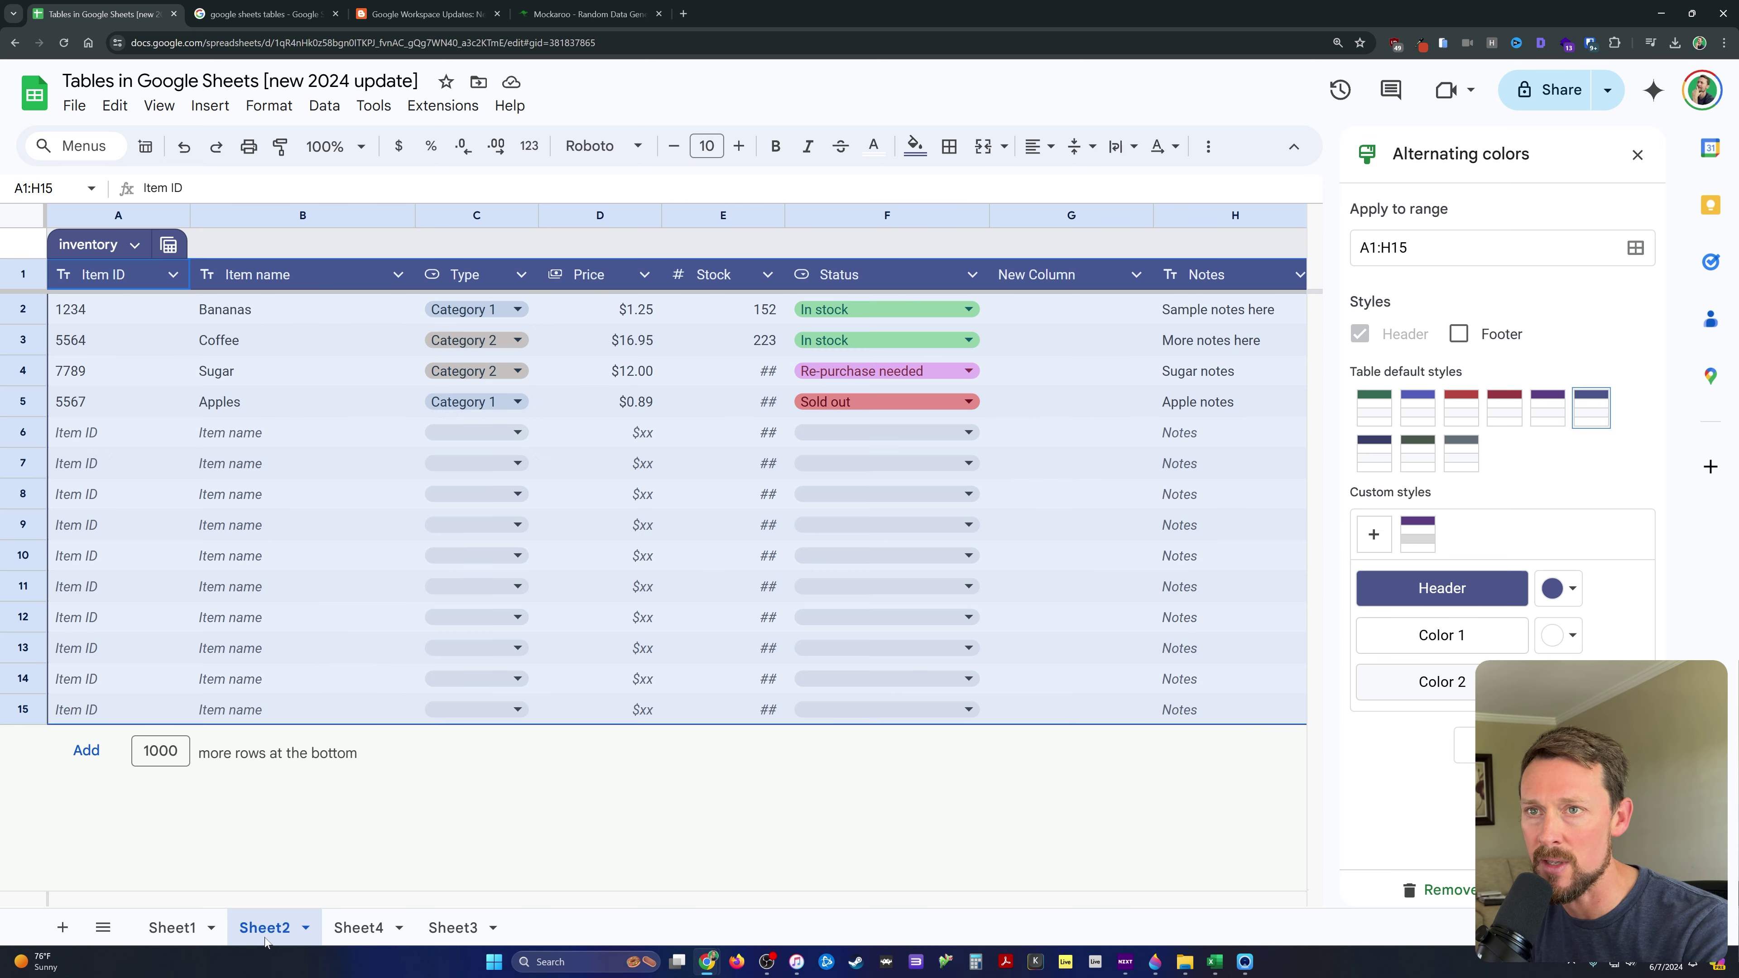
pyautogui.click(359, 378)
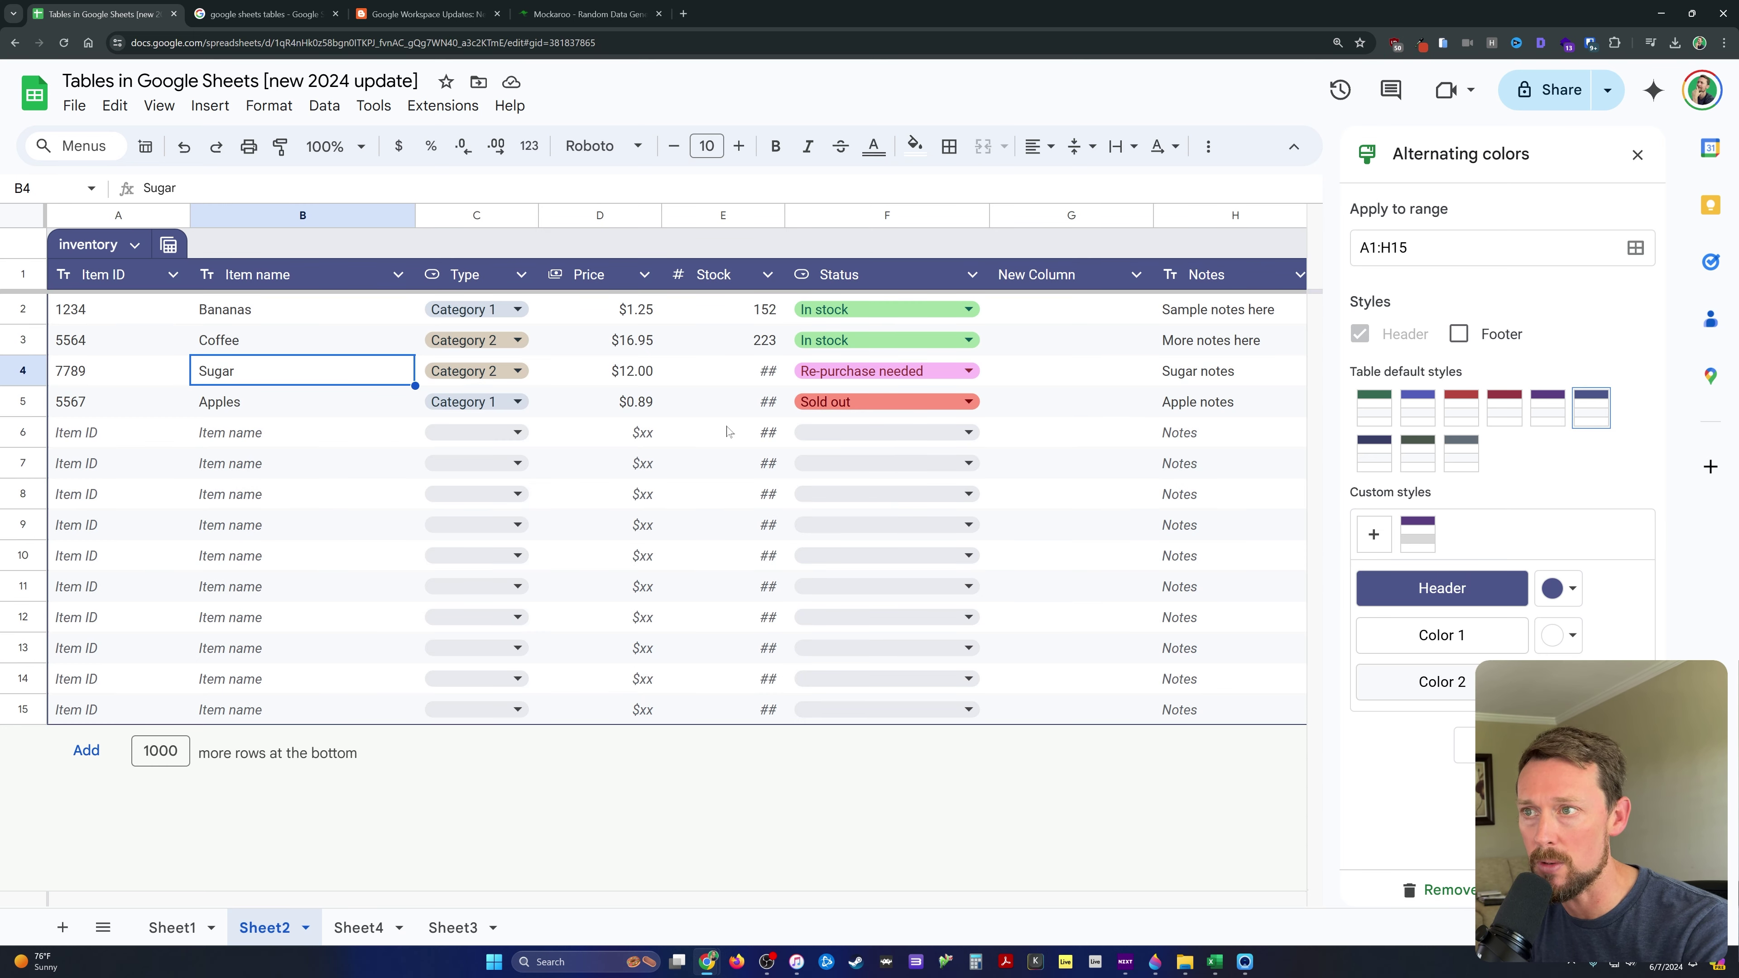
pyautogui.click(168, 245)
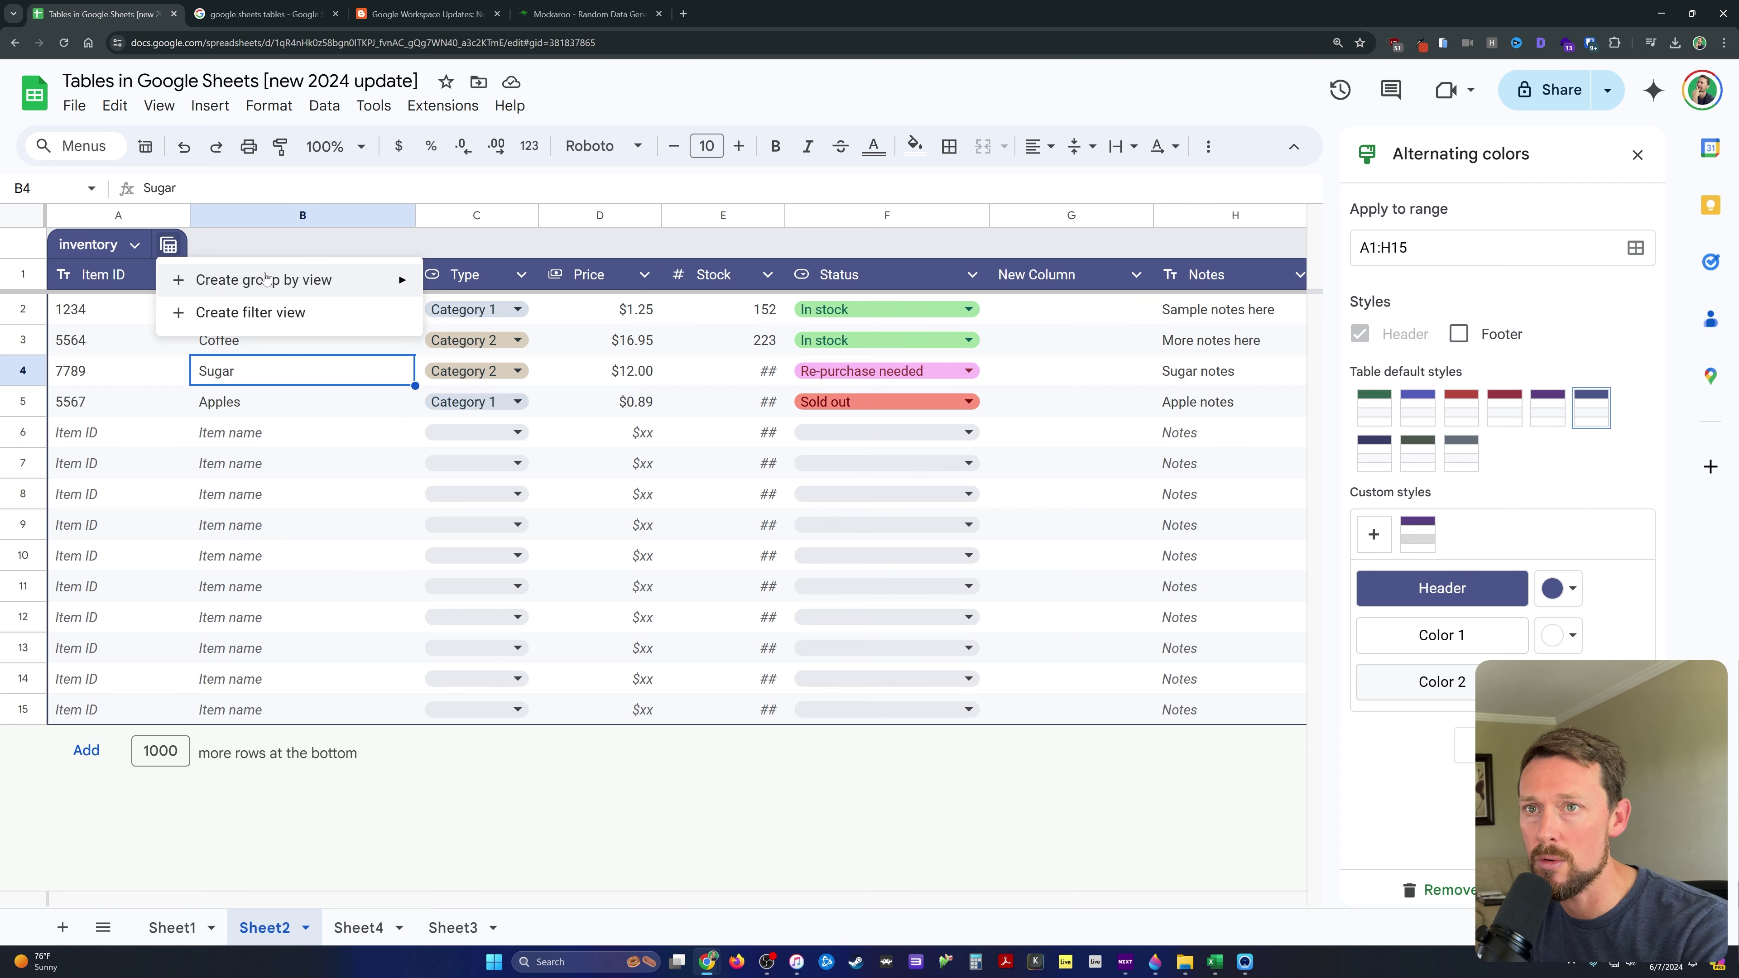
pyautogui.moveTo(265, 280)
pyautogui.click(479, 351)
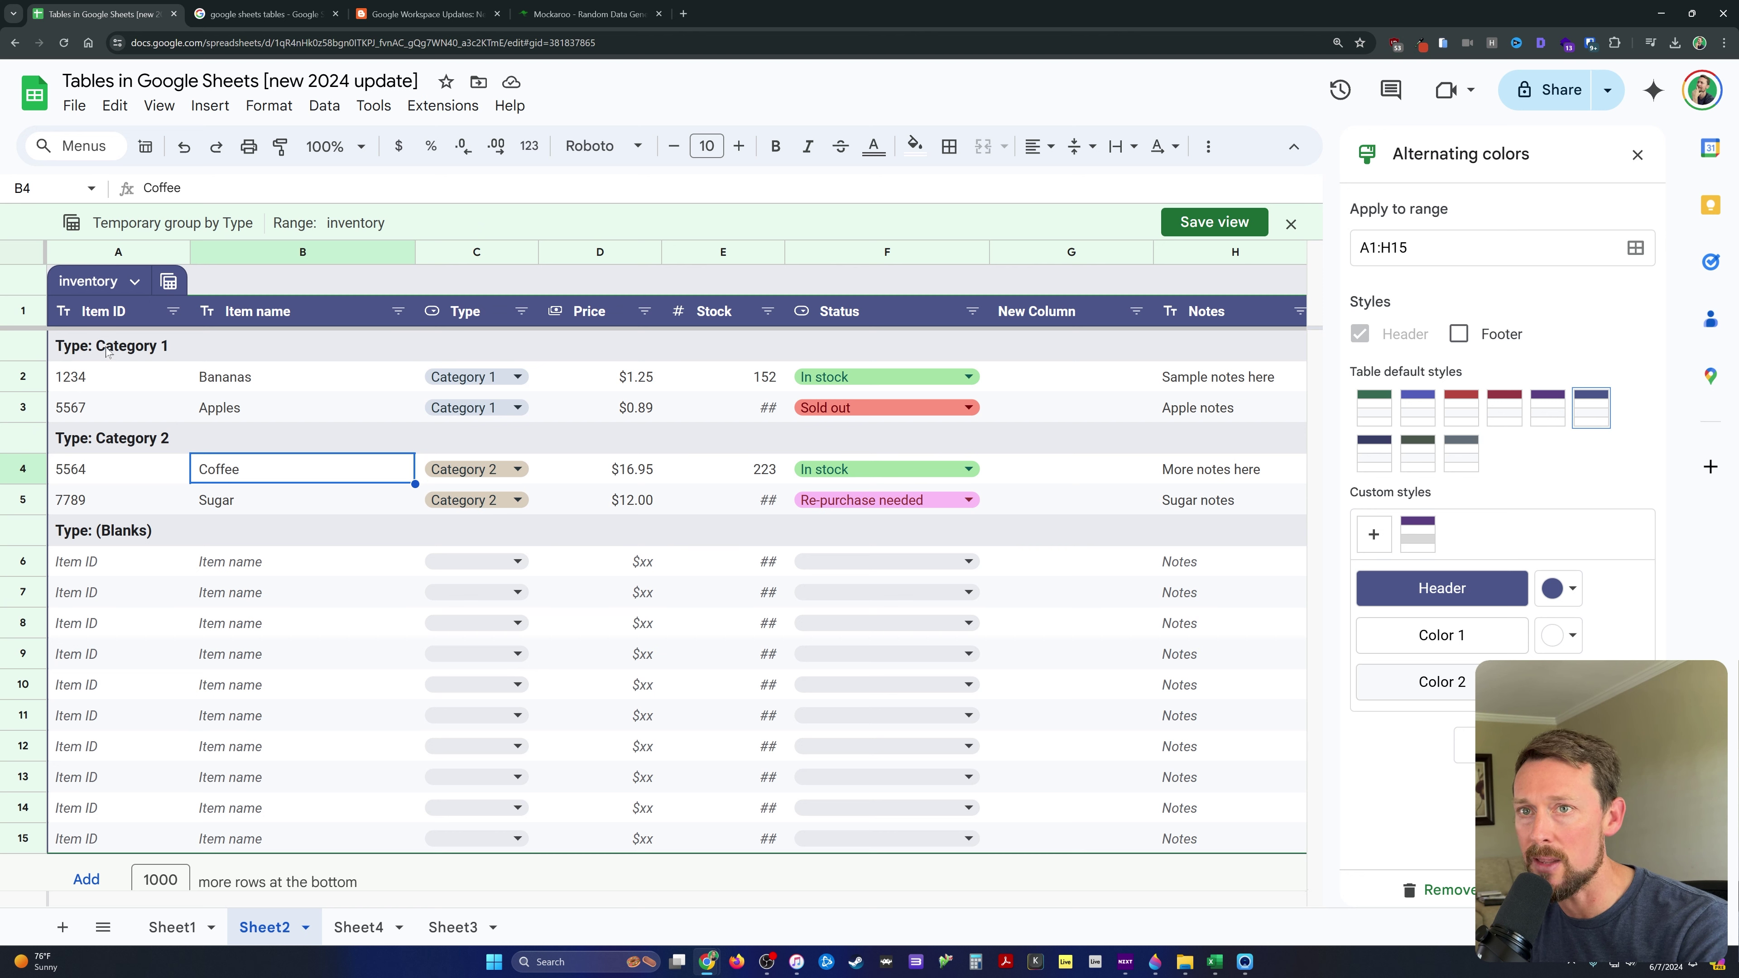
pyautogui.click(487, 251)
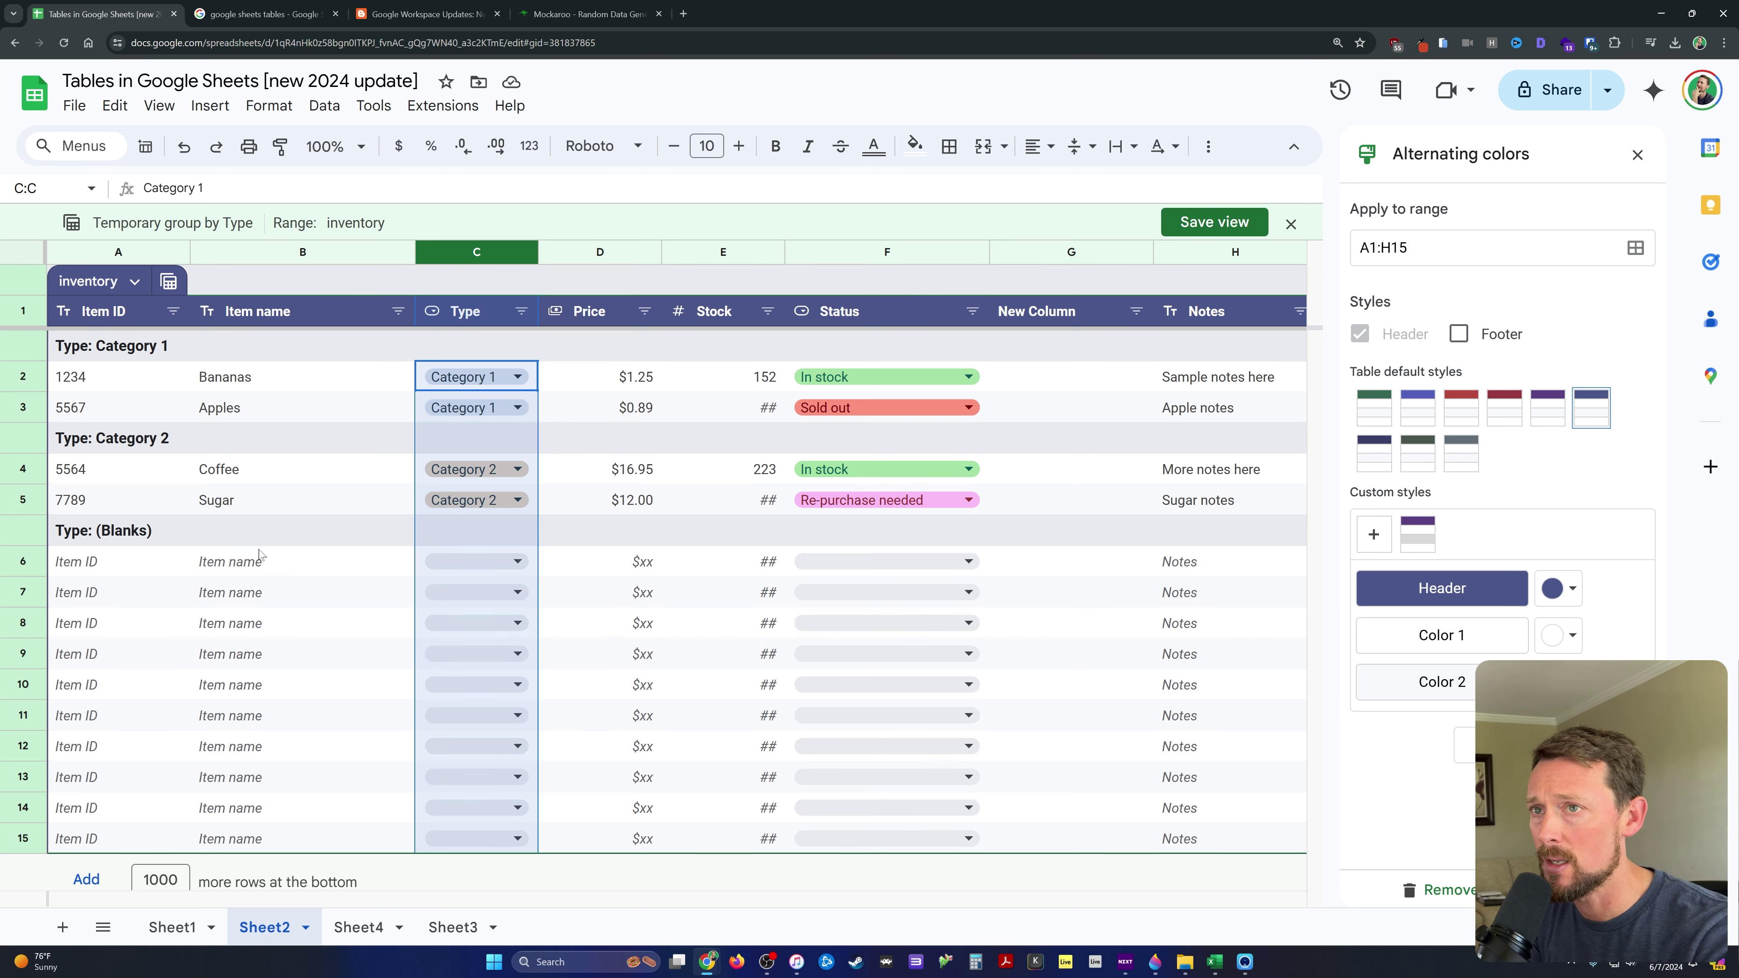
# - Save the grouping as 'Type View', close it, and reapply it from the views list
pyautogui.click(1210, 225)
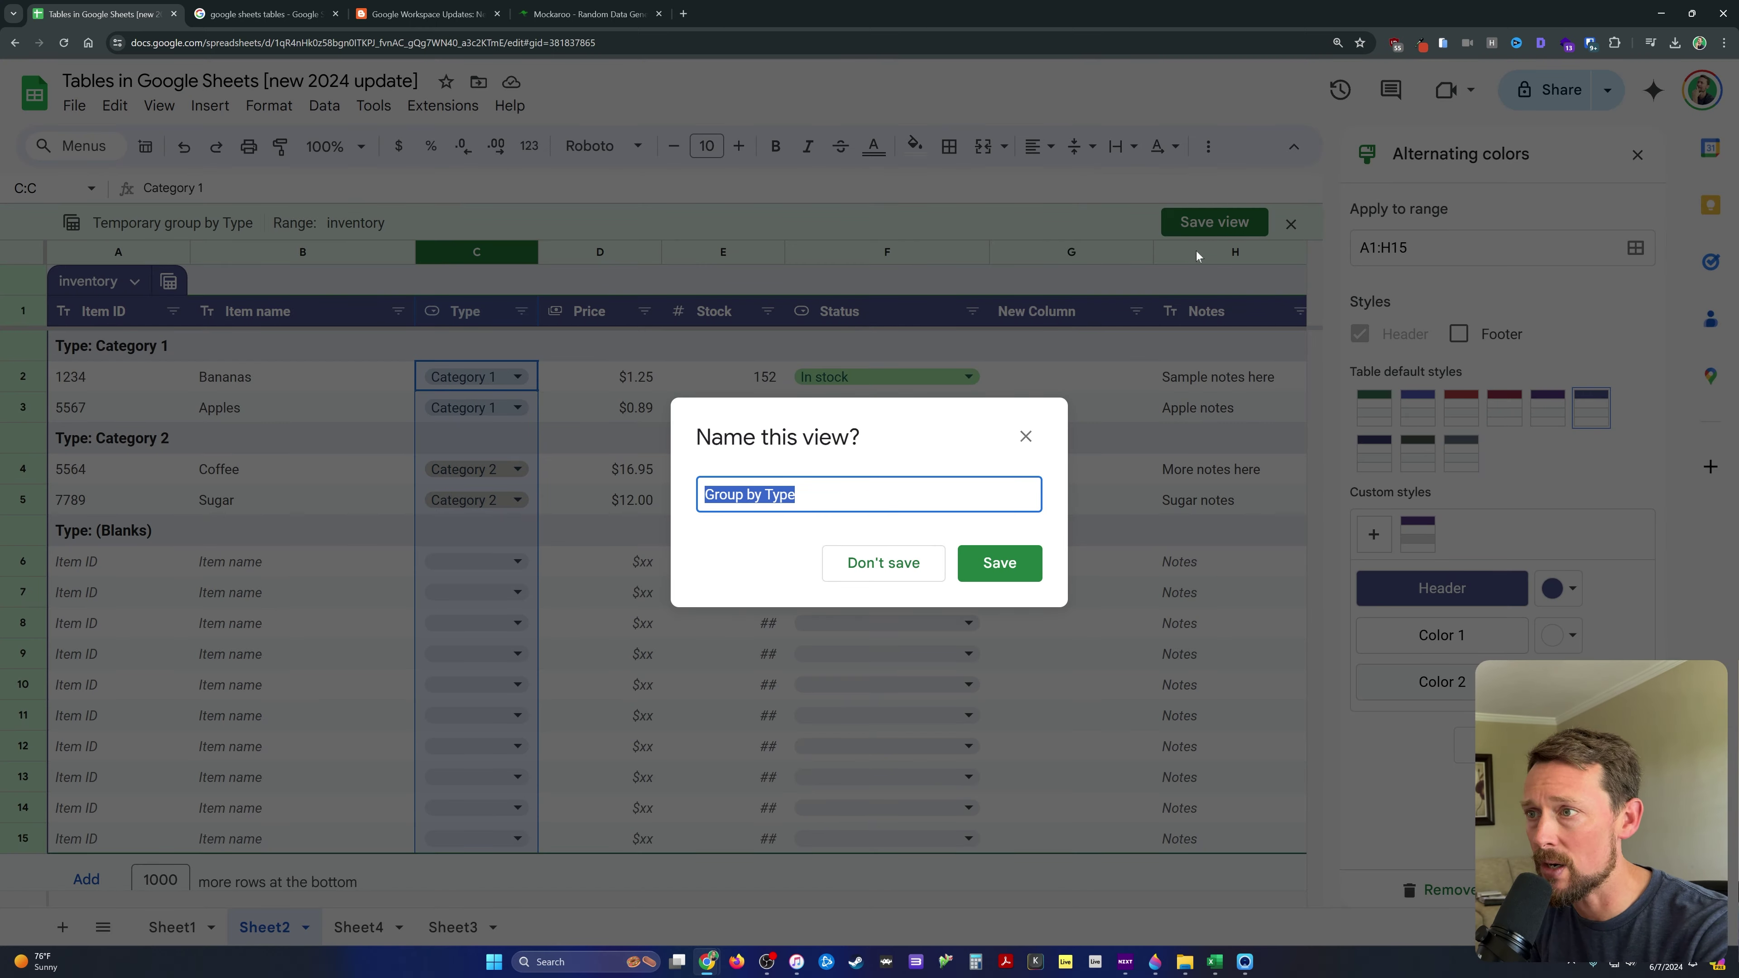
pyautogui.write('Type View')
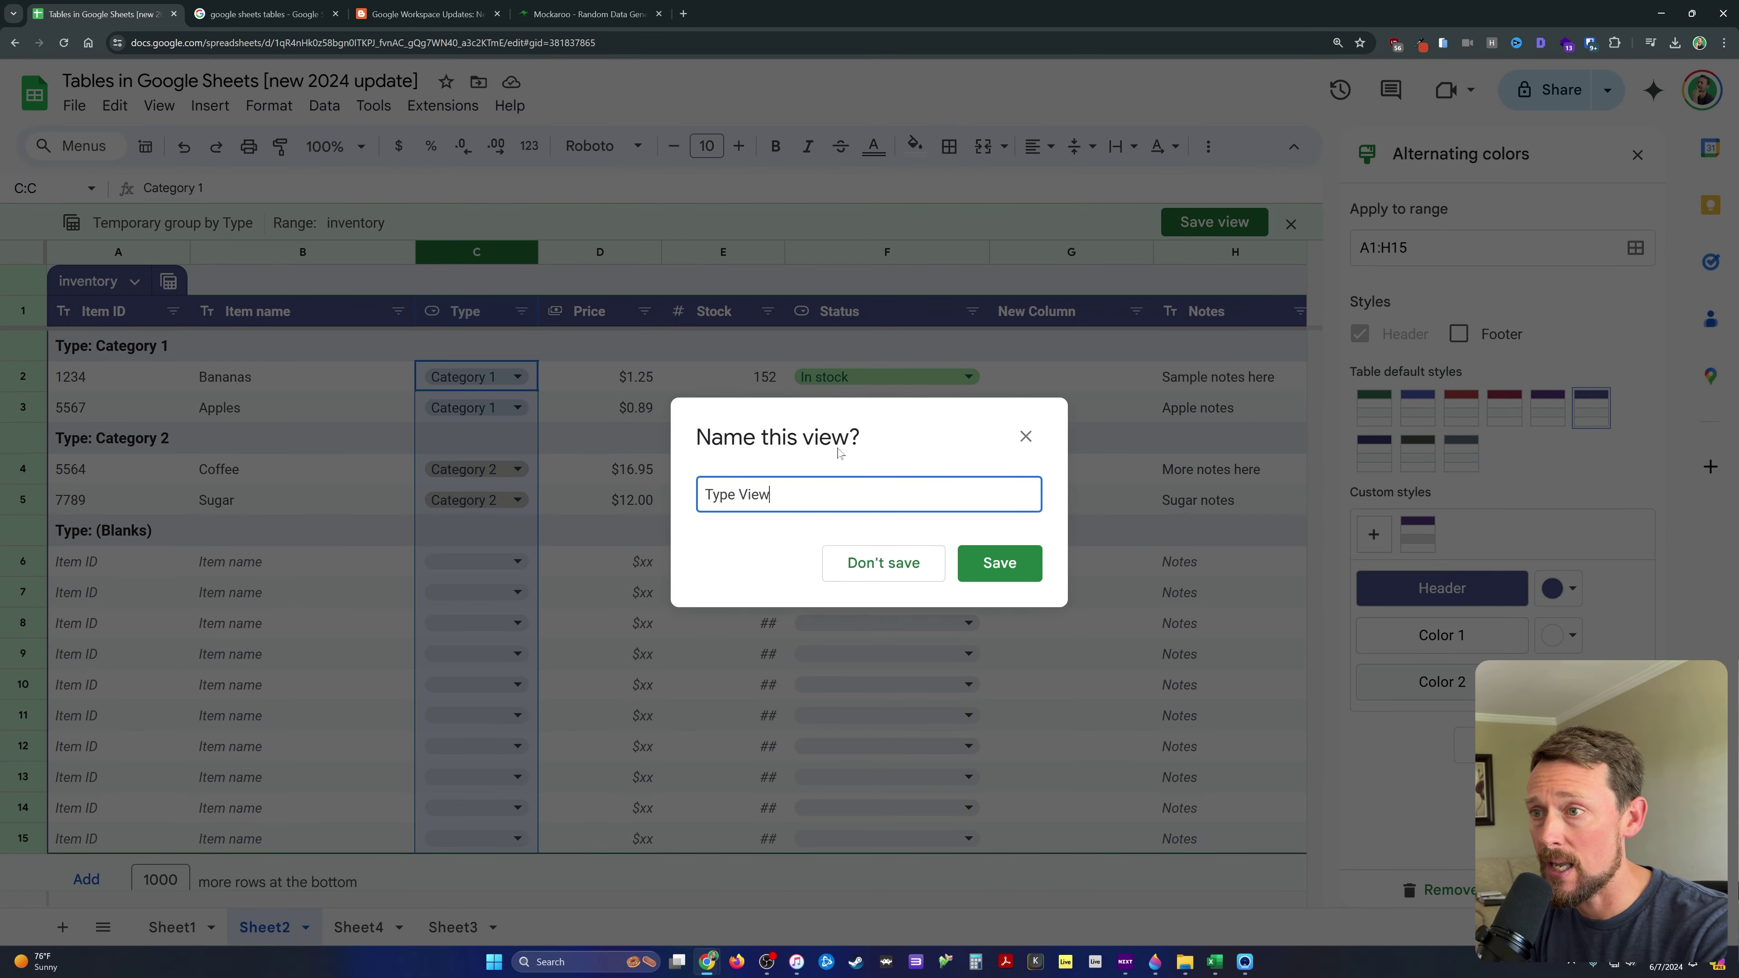
pyautogui.press('Return')
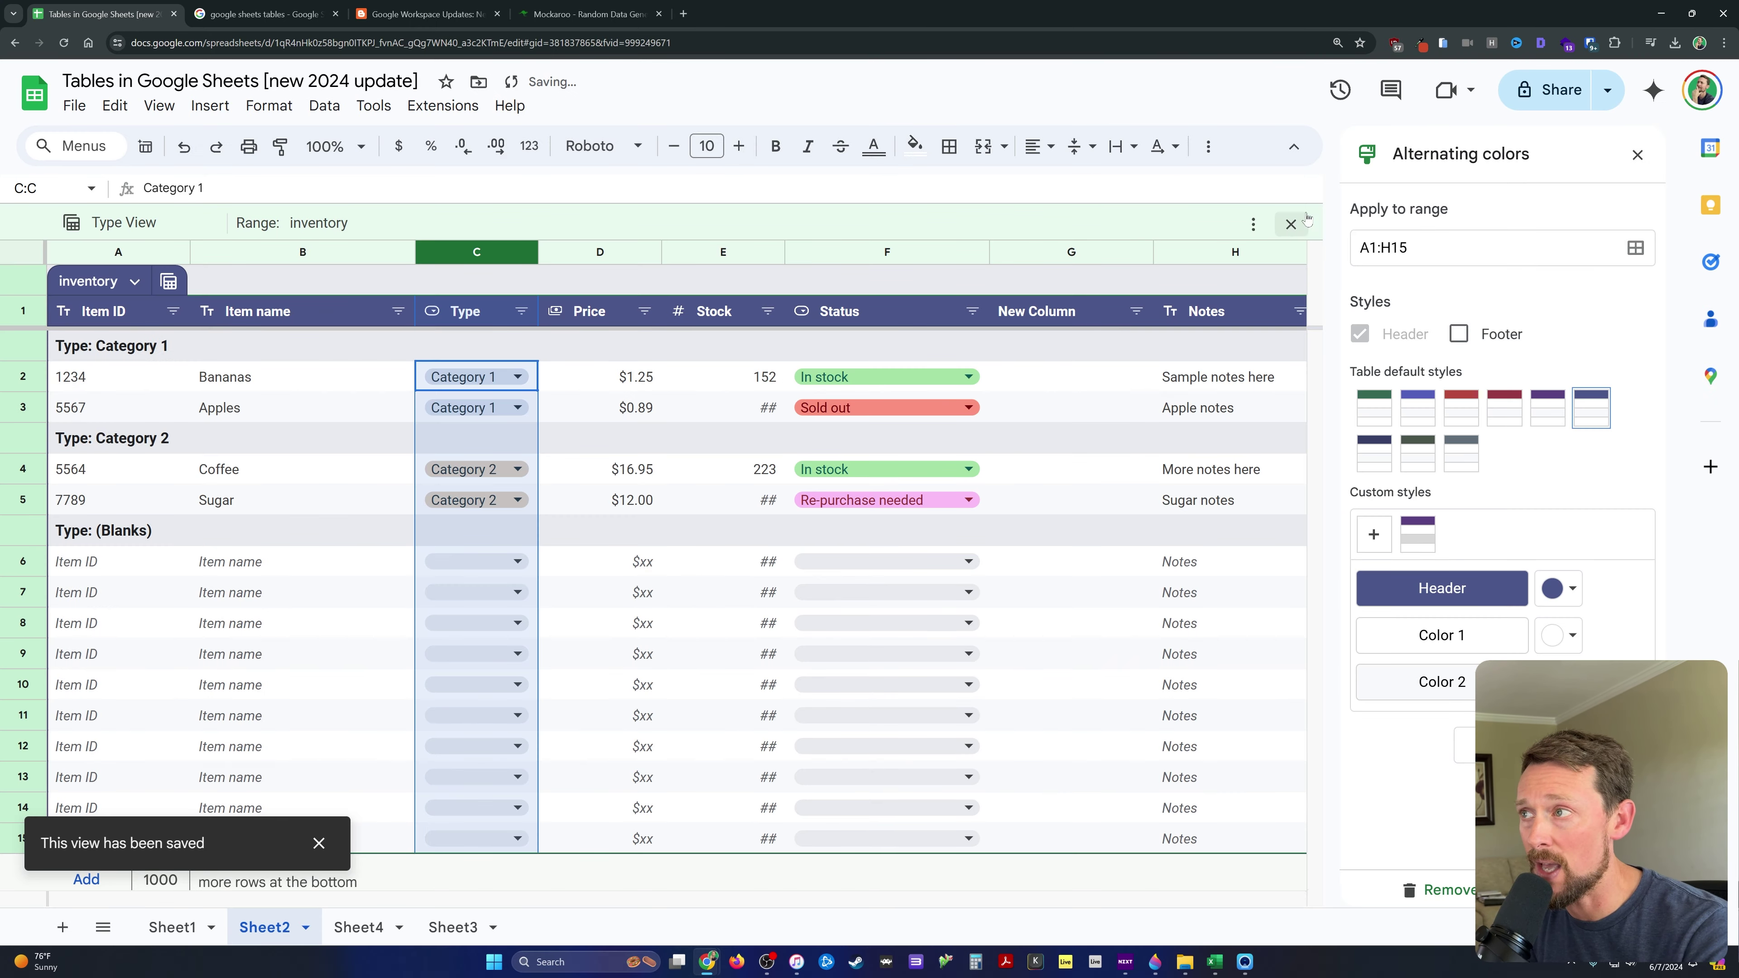
pyautogui.click(1290, 224)
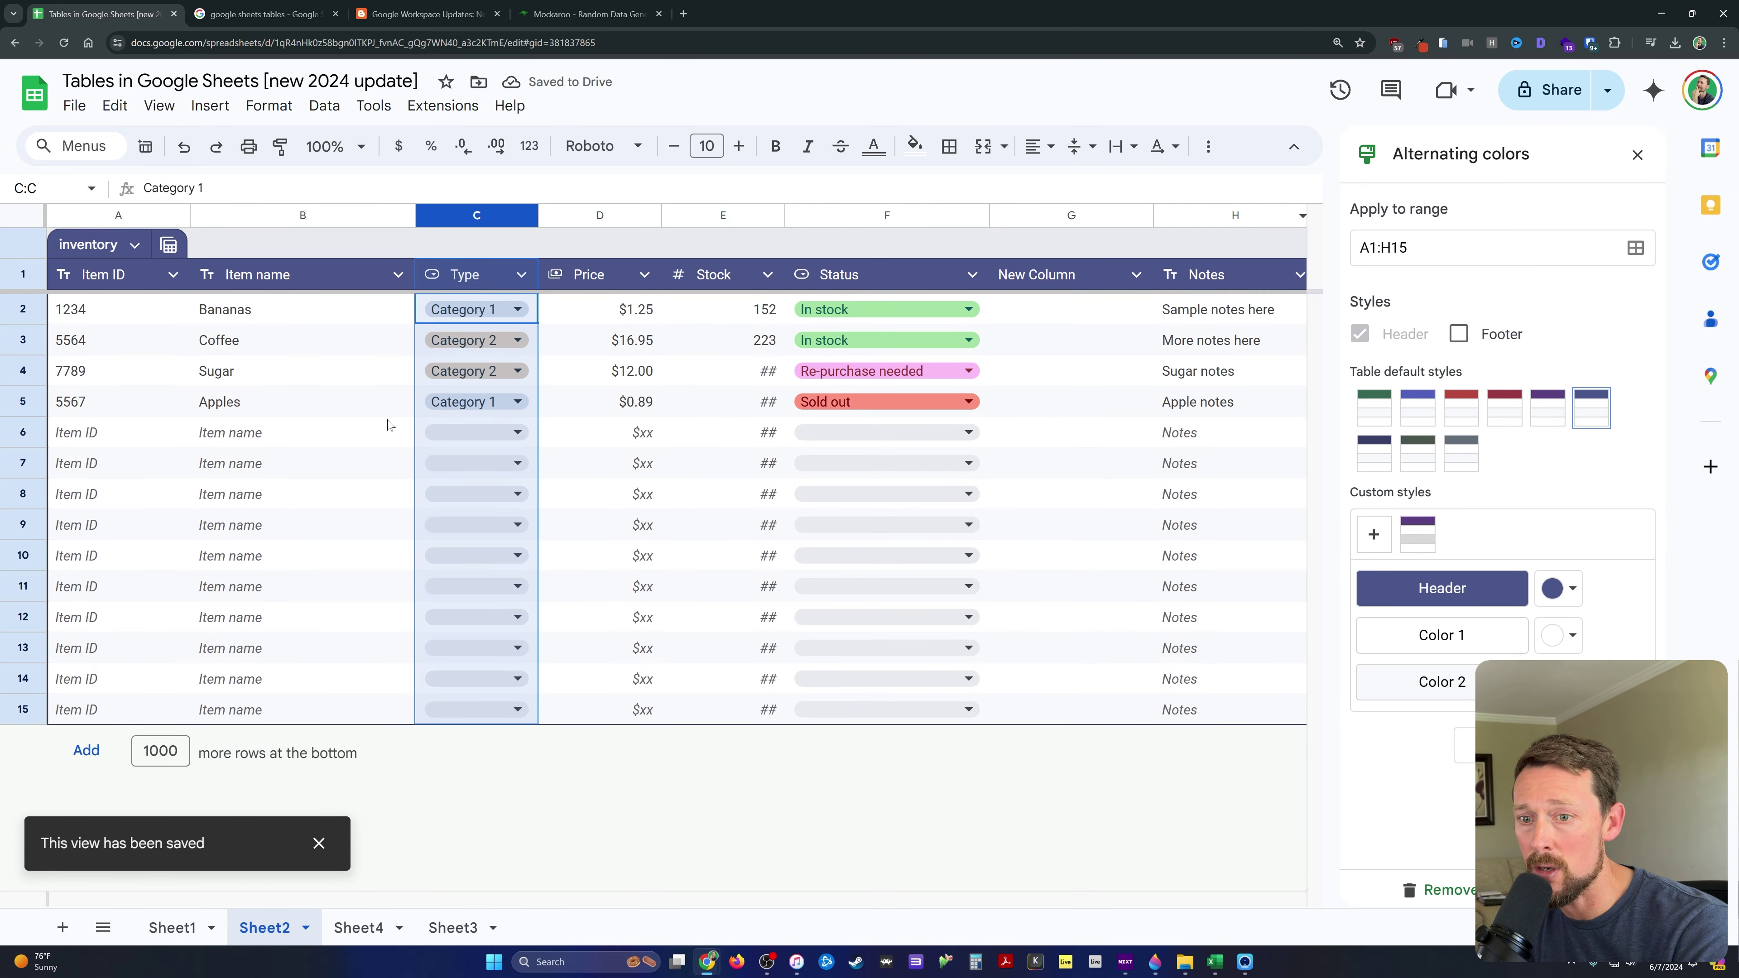
pyautogui.click(169, 244)
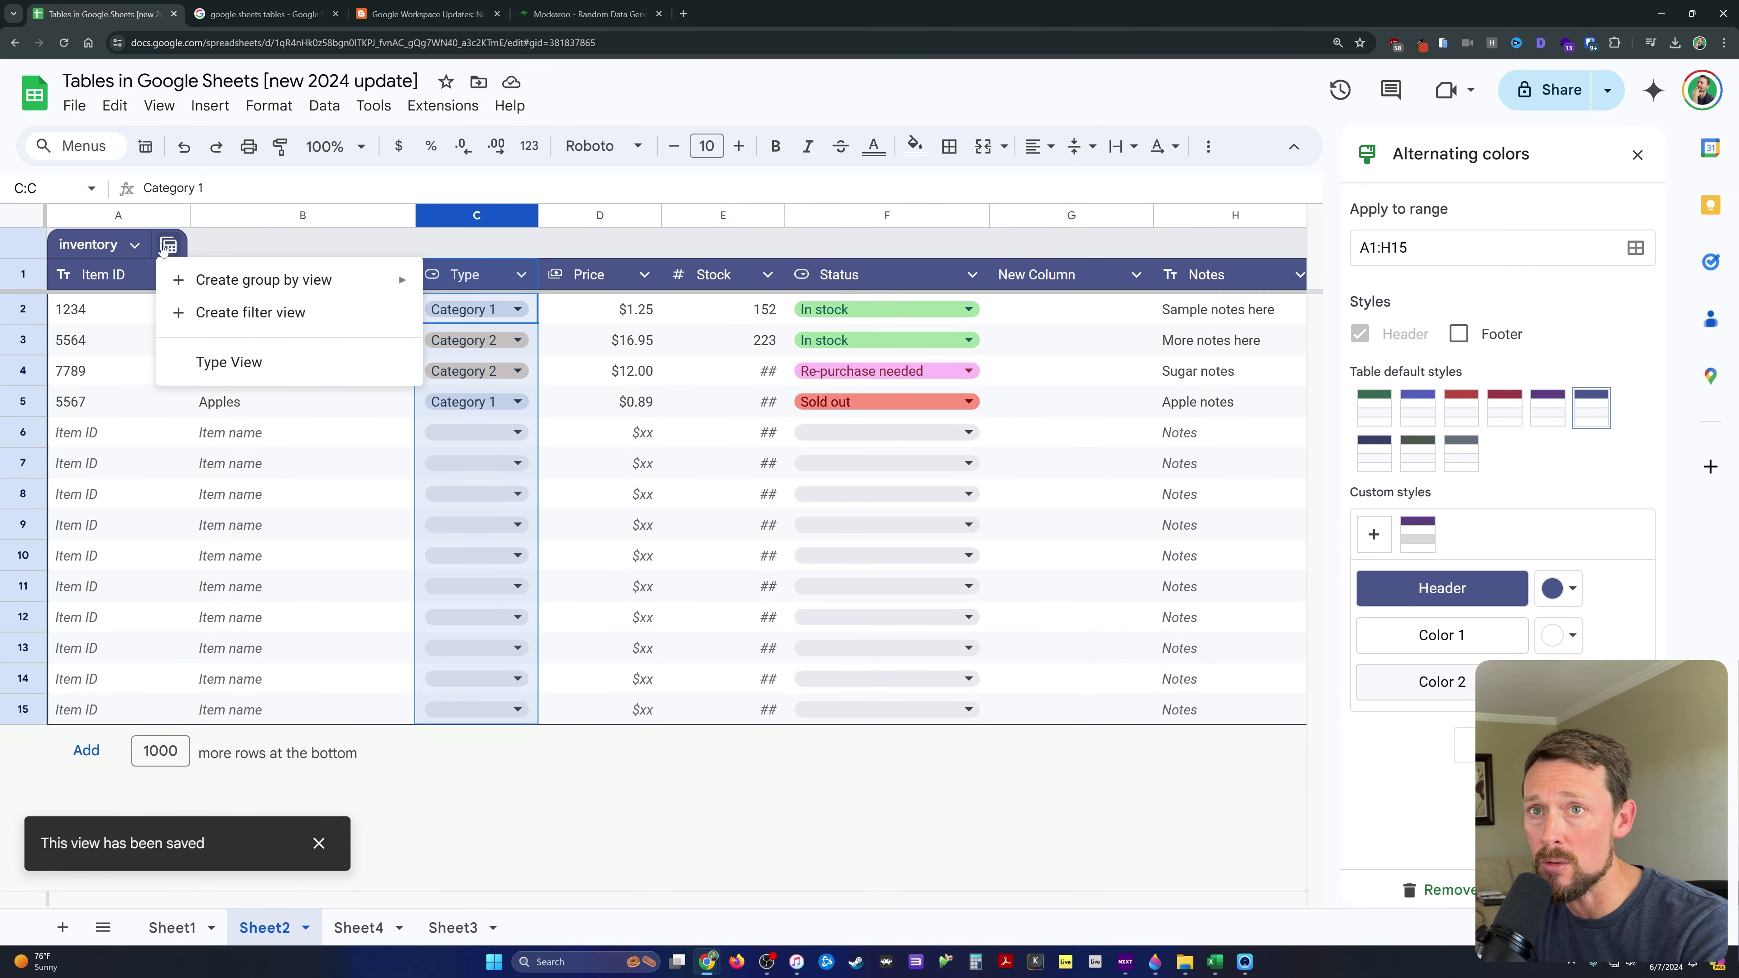
pyautogui.moveTo(232, 282)
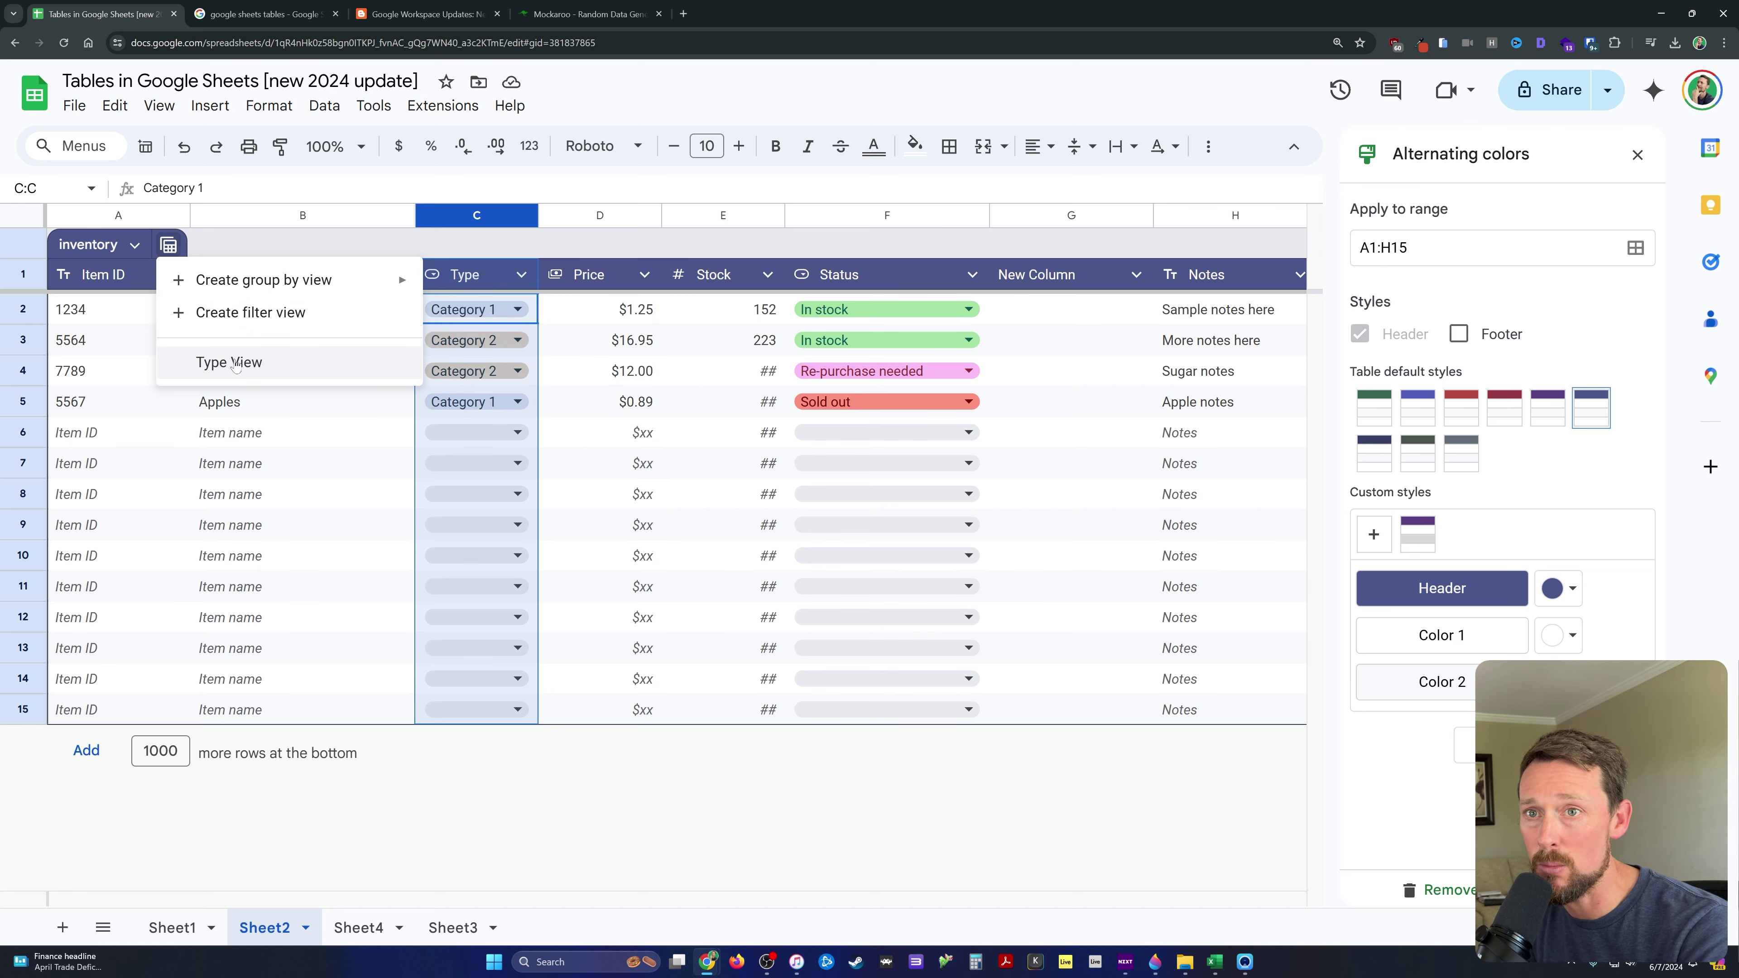
pyautogui.click(233, 362)
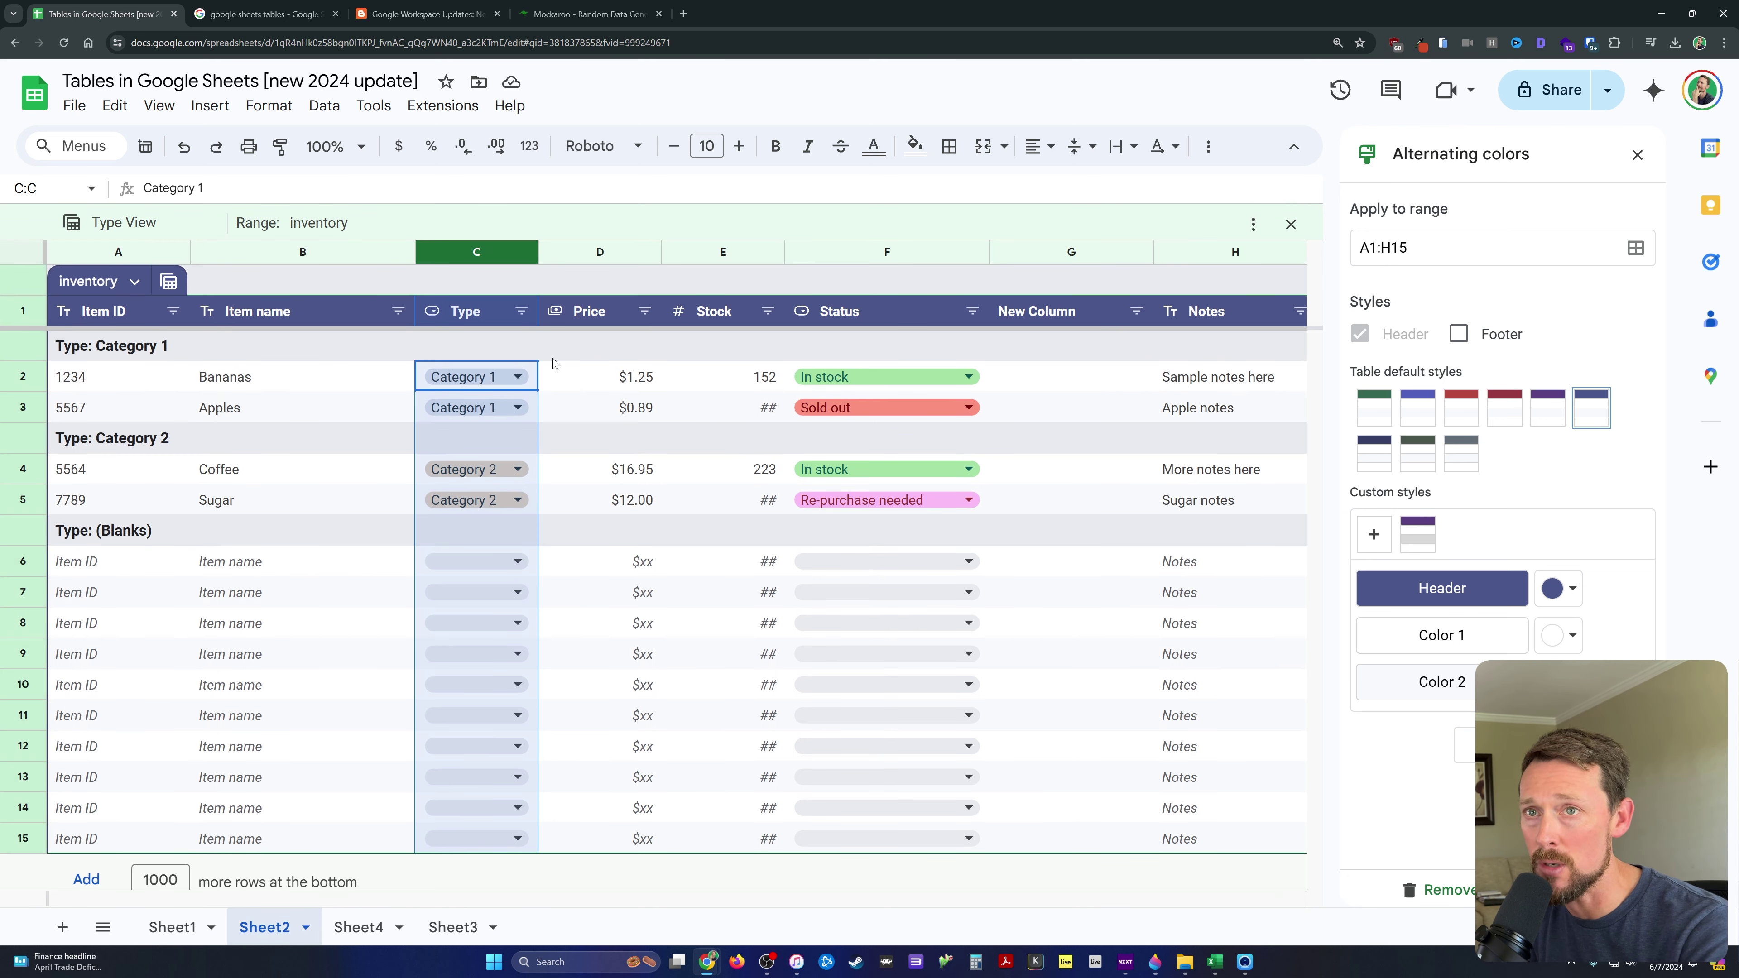
# - Close Type View and filter the Item name column to exclude (Blanks)
pyautogui.click(1291, 224)
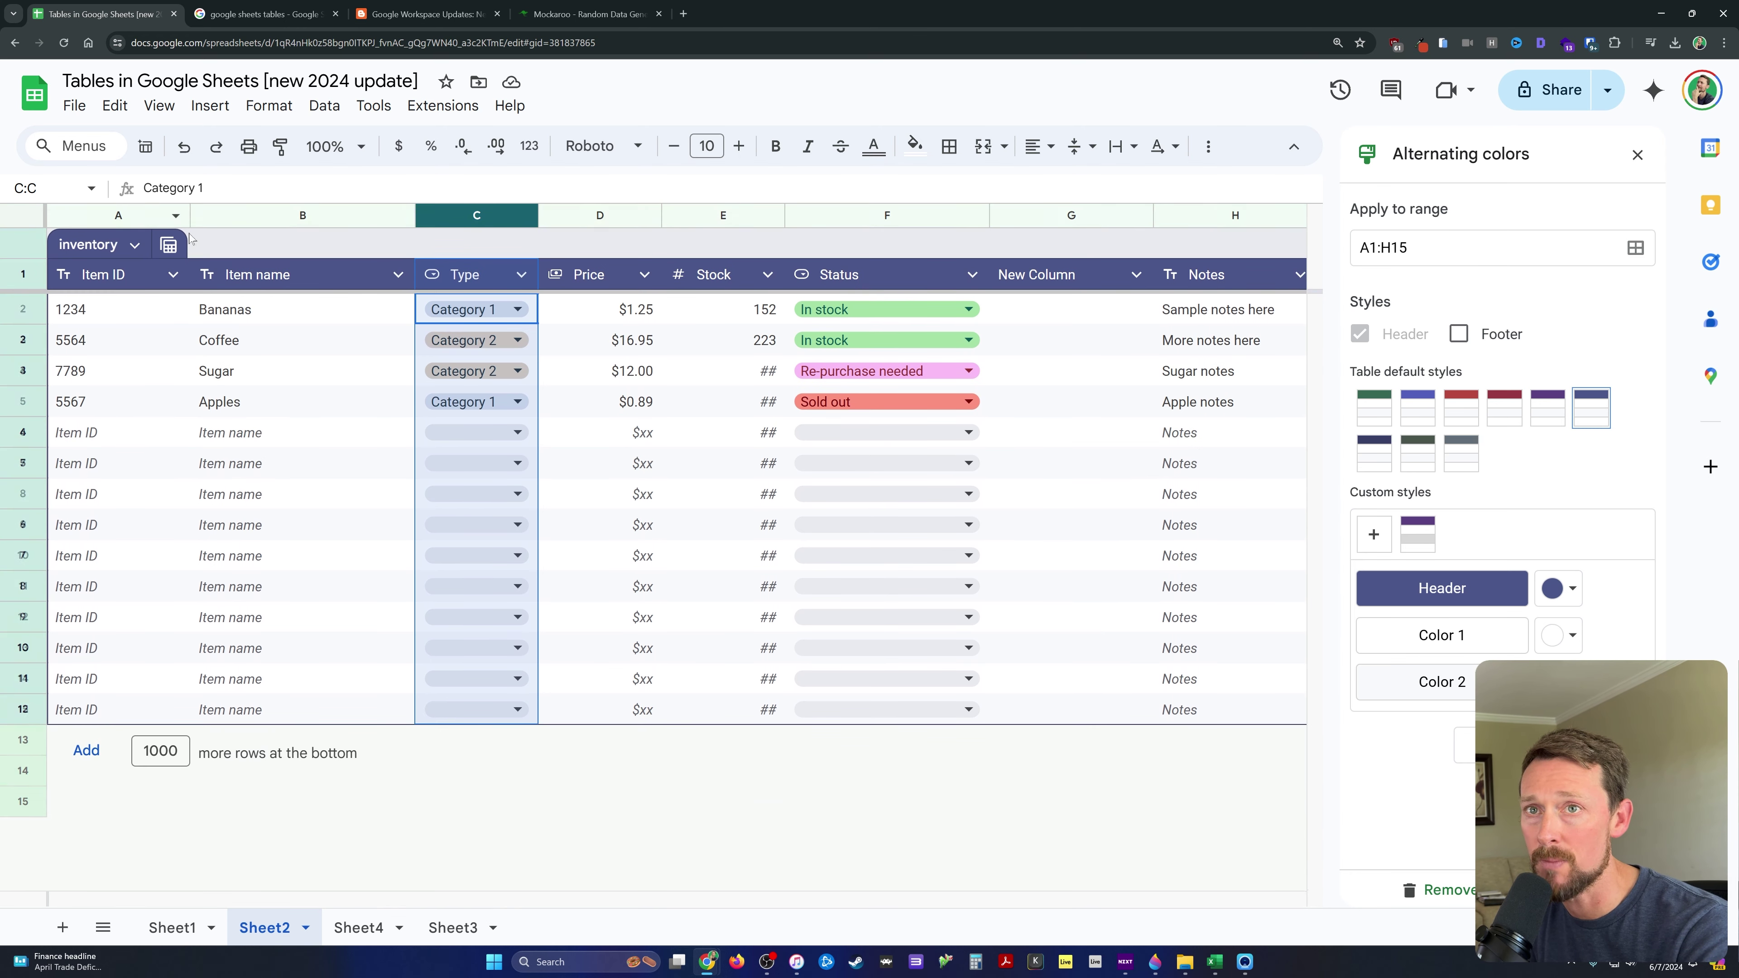
pyautogui.click(169, 244)
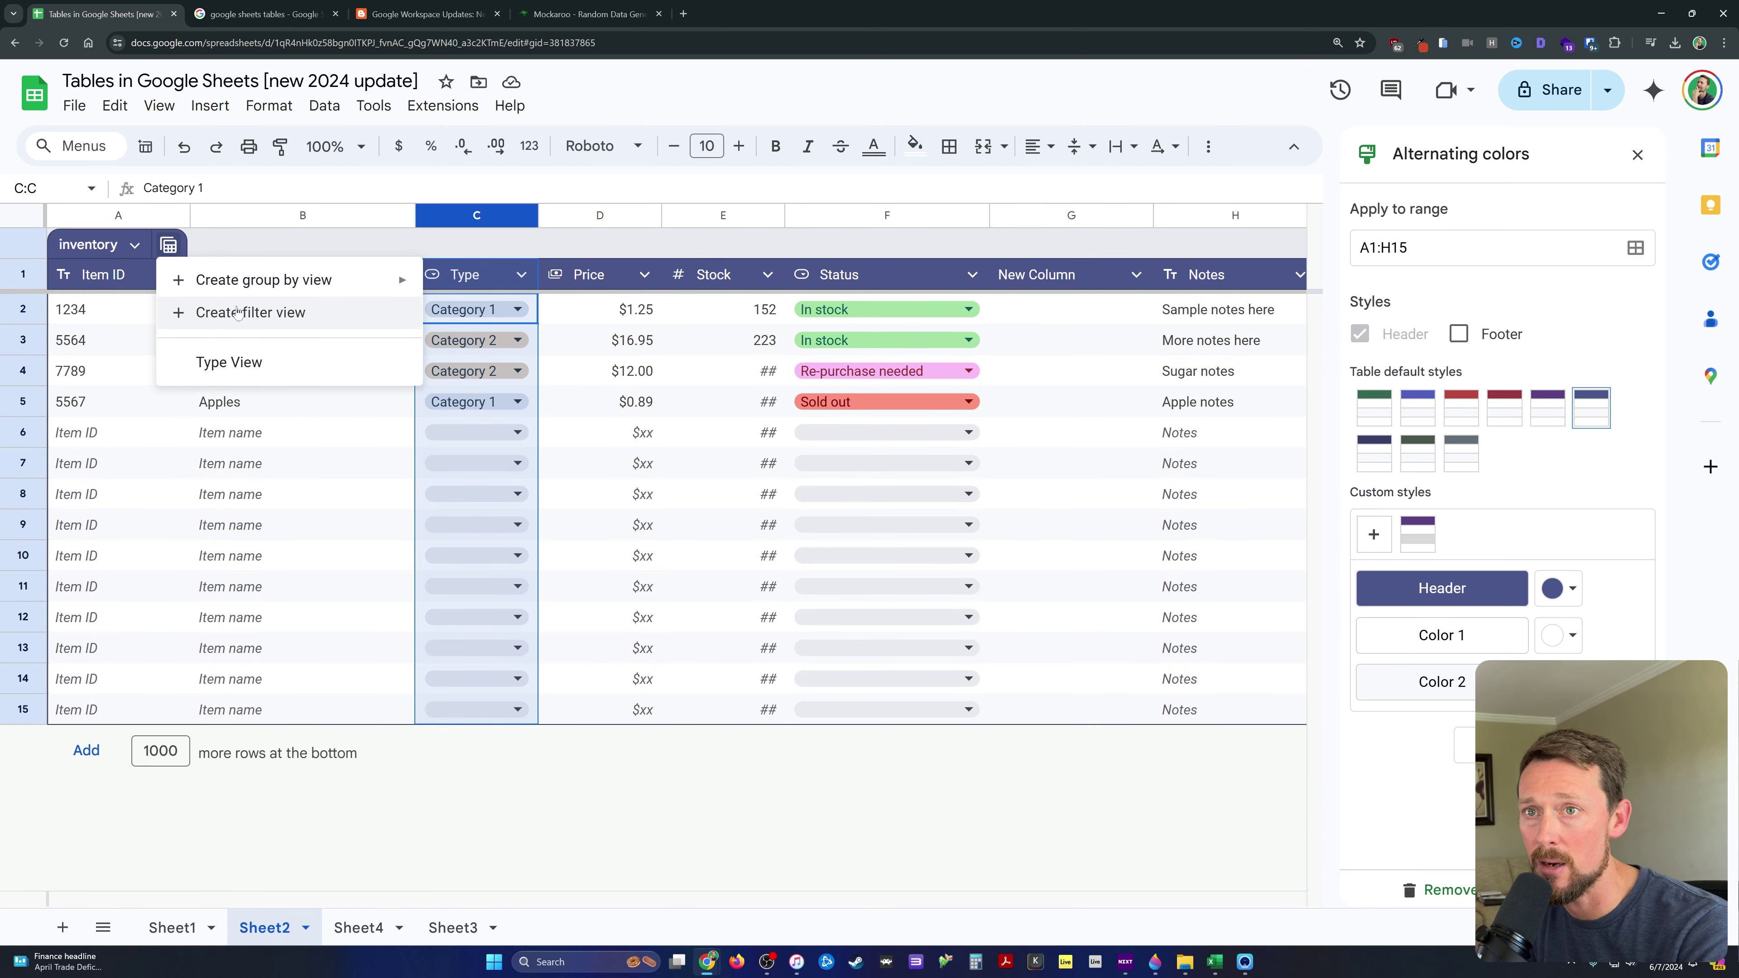
pyautogui.click(589, 366)
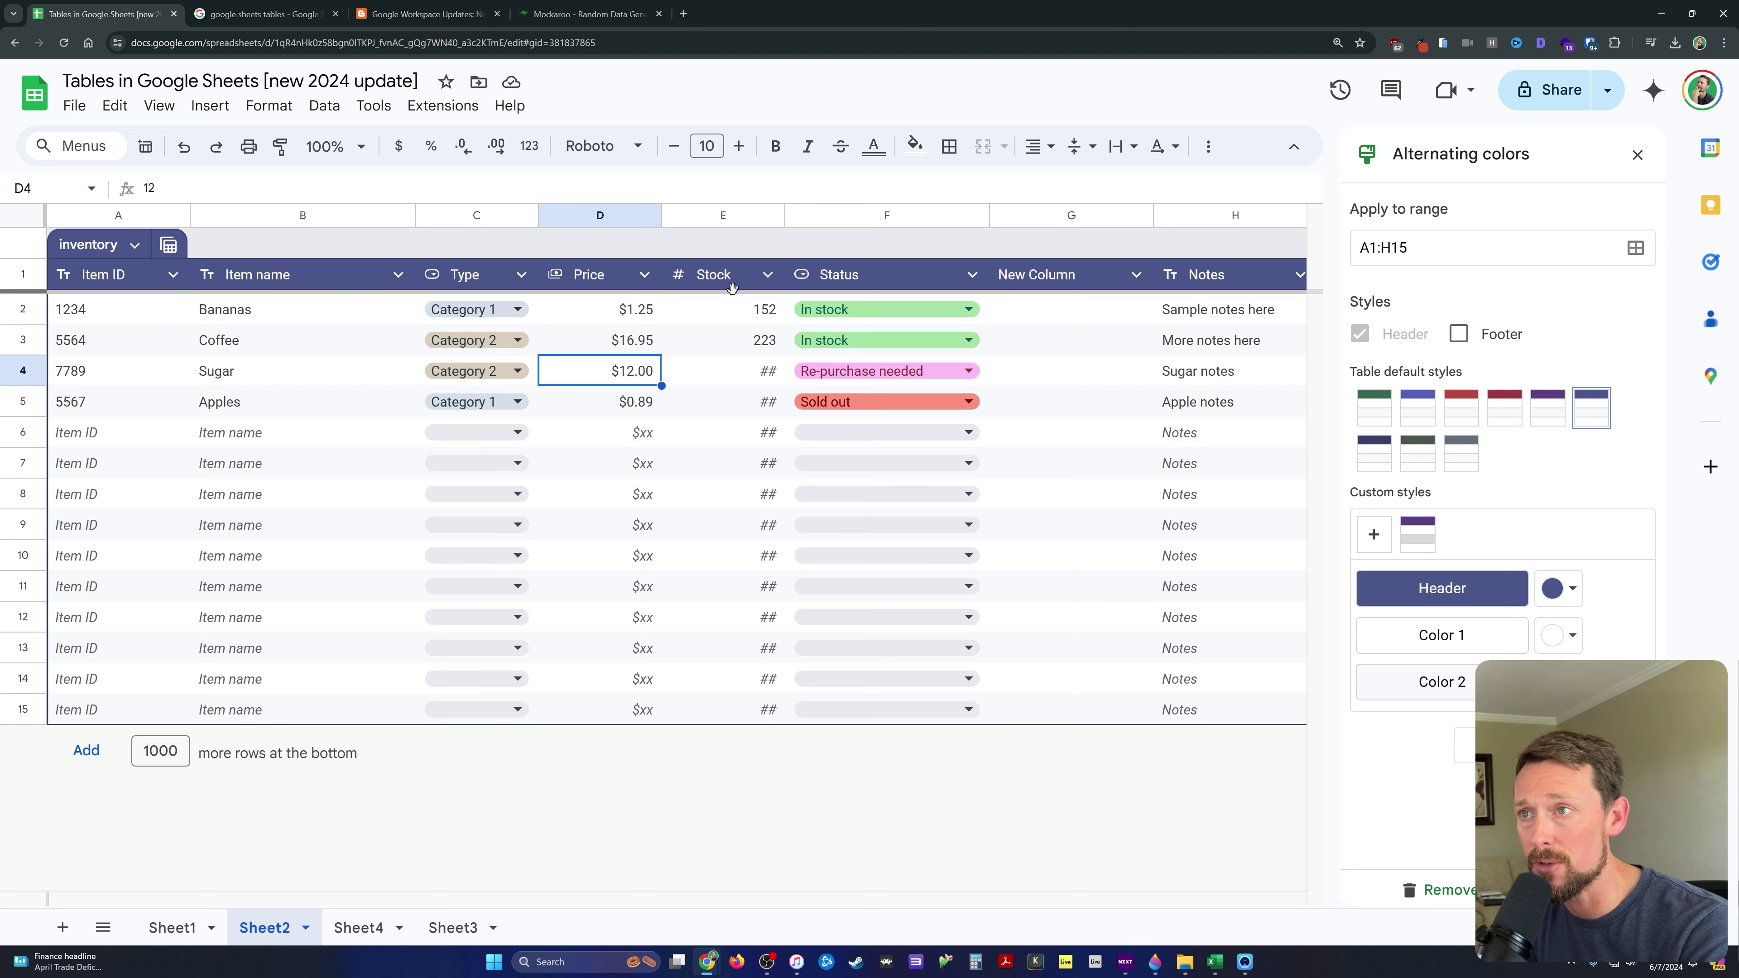
pyautogui.click(398, 275)
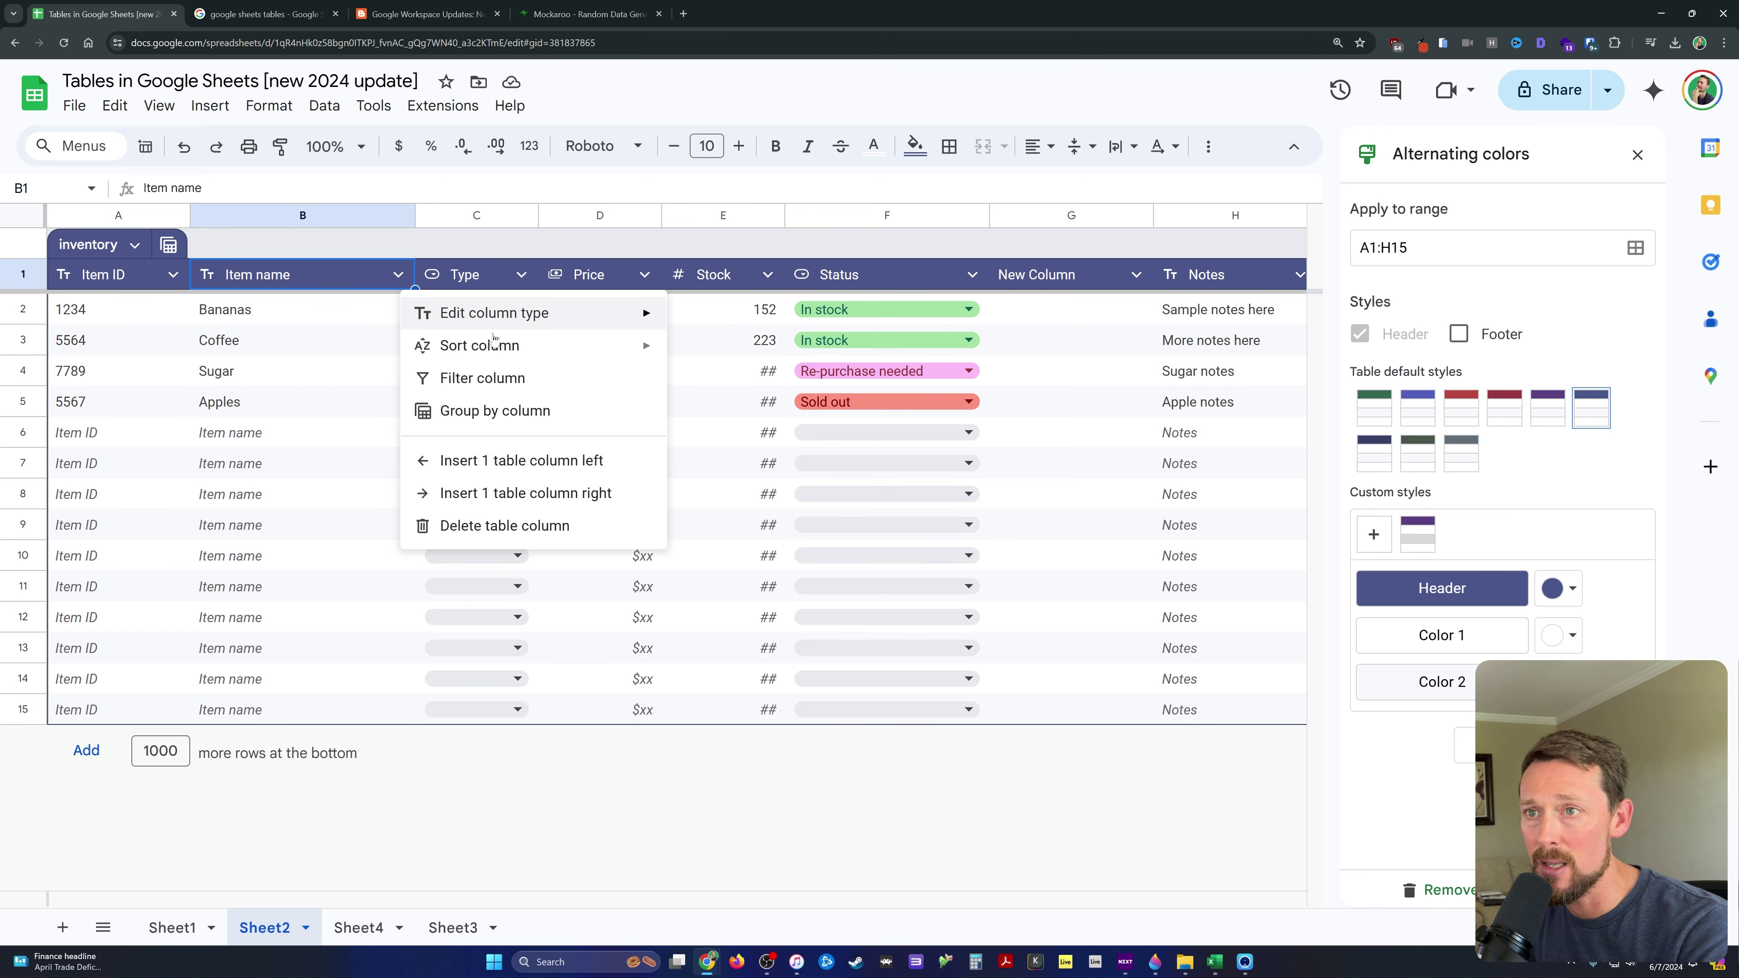
pyautogui.click(542, 369)
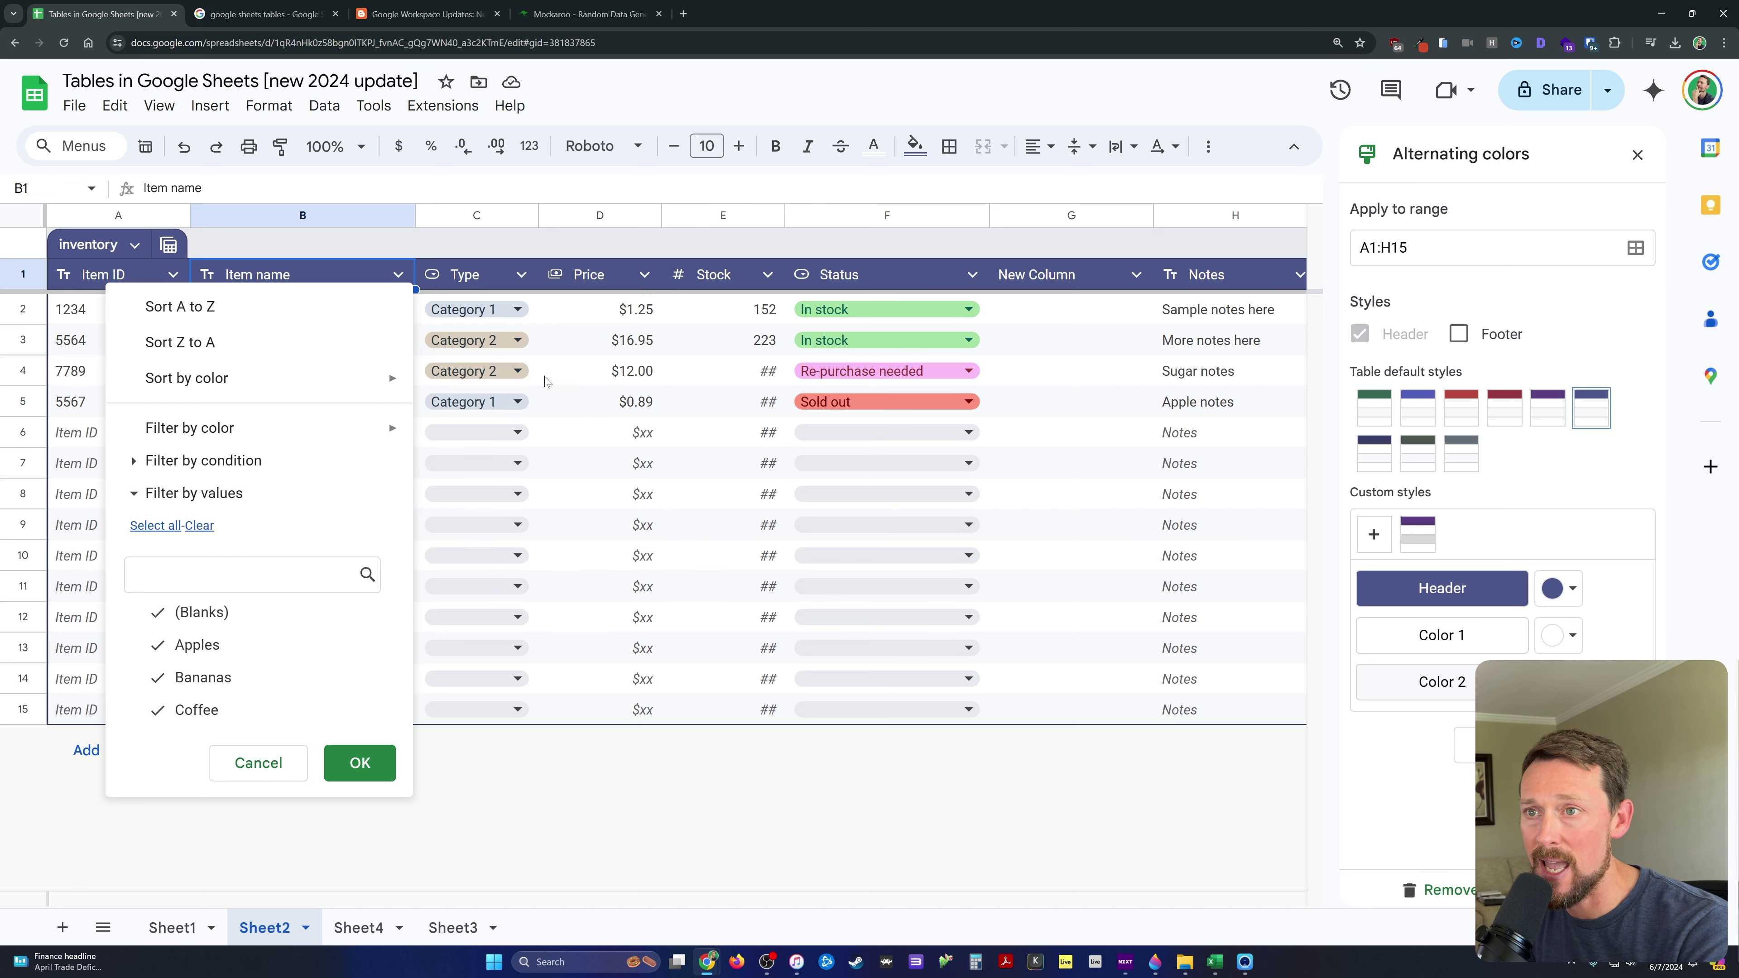
pyautogui.click(322, 613)
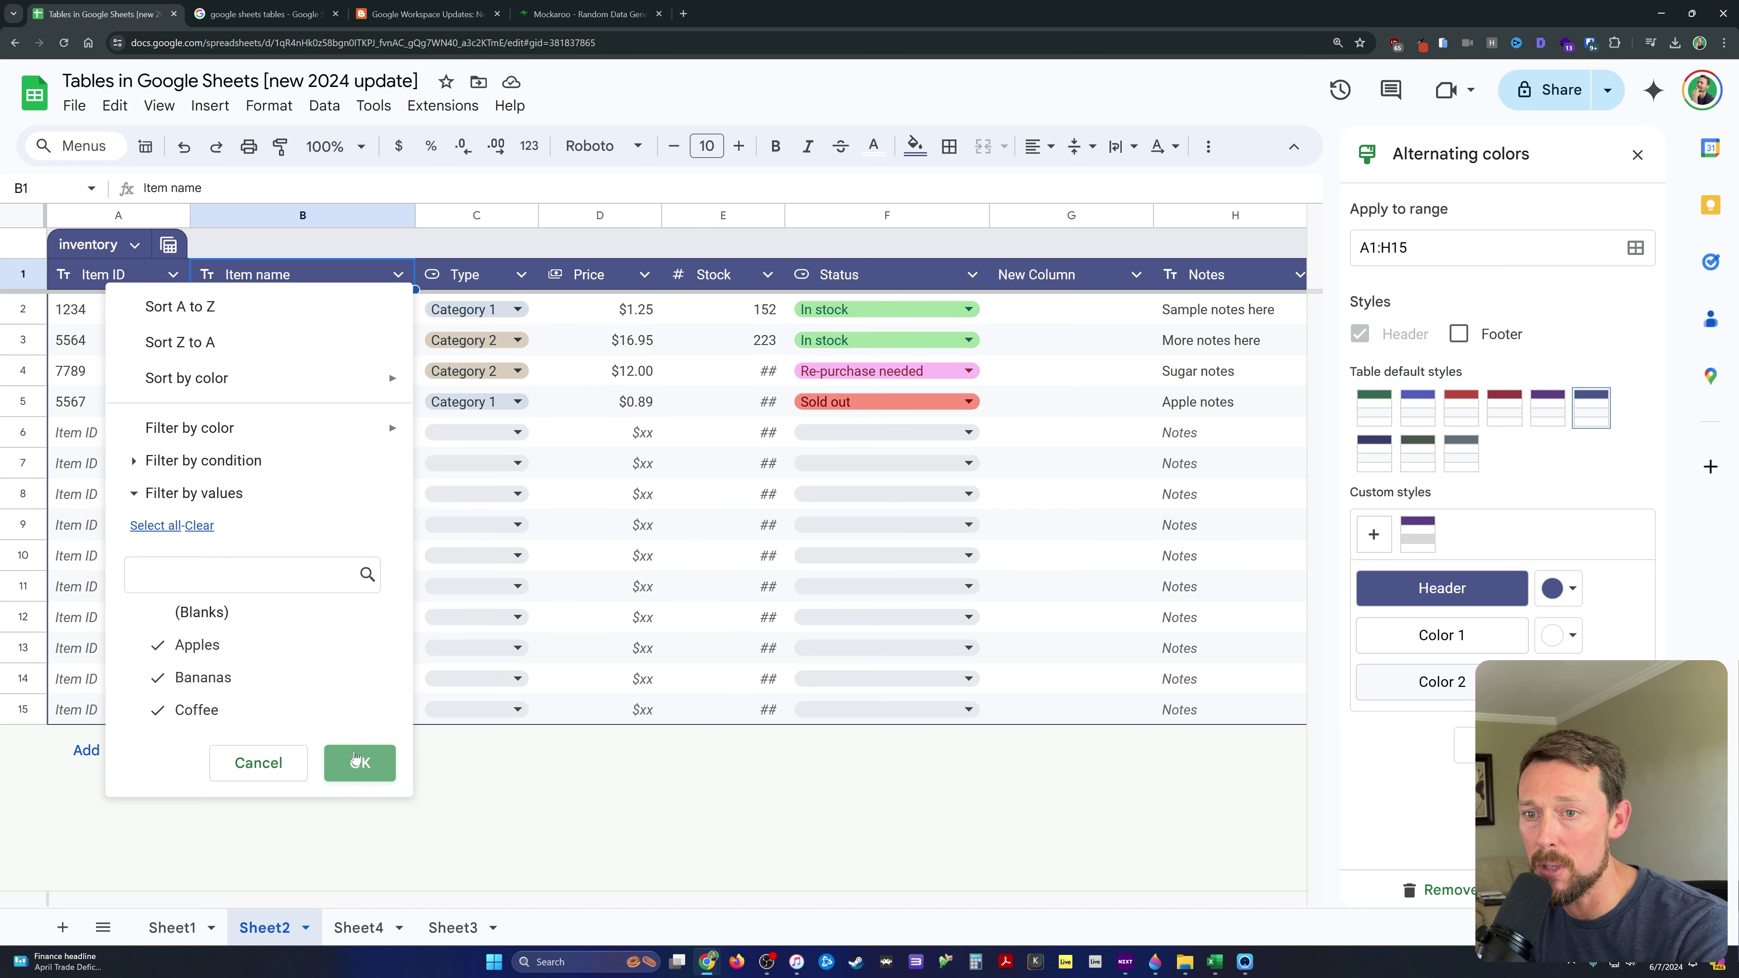
pyautogui.click(359, 763)
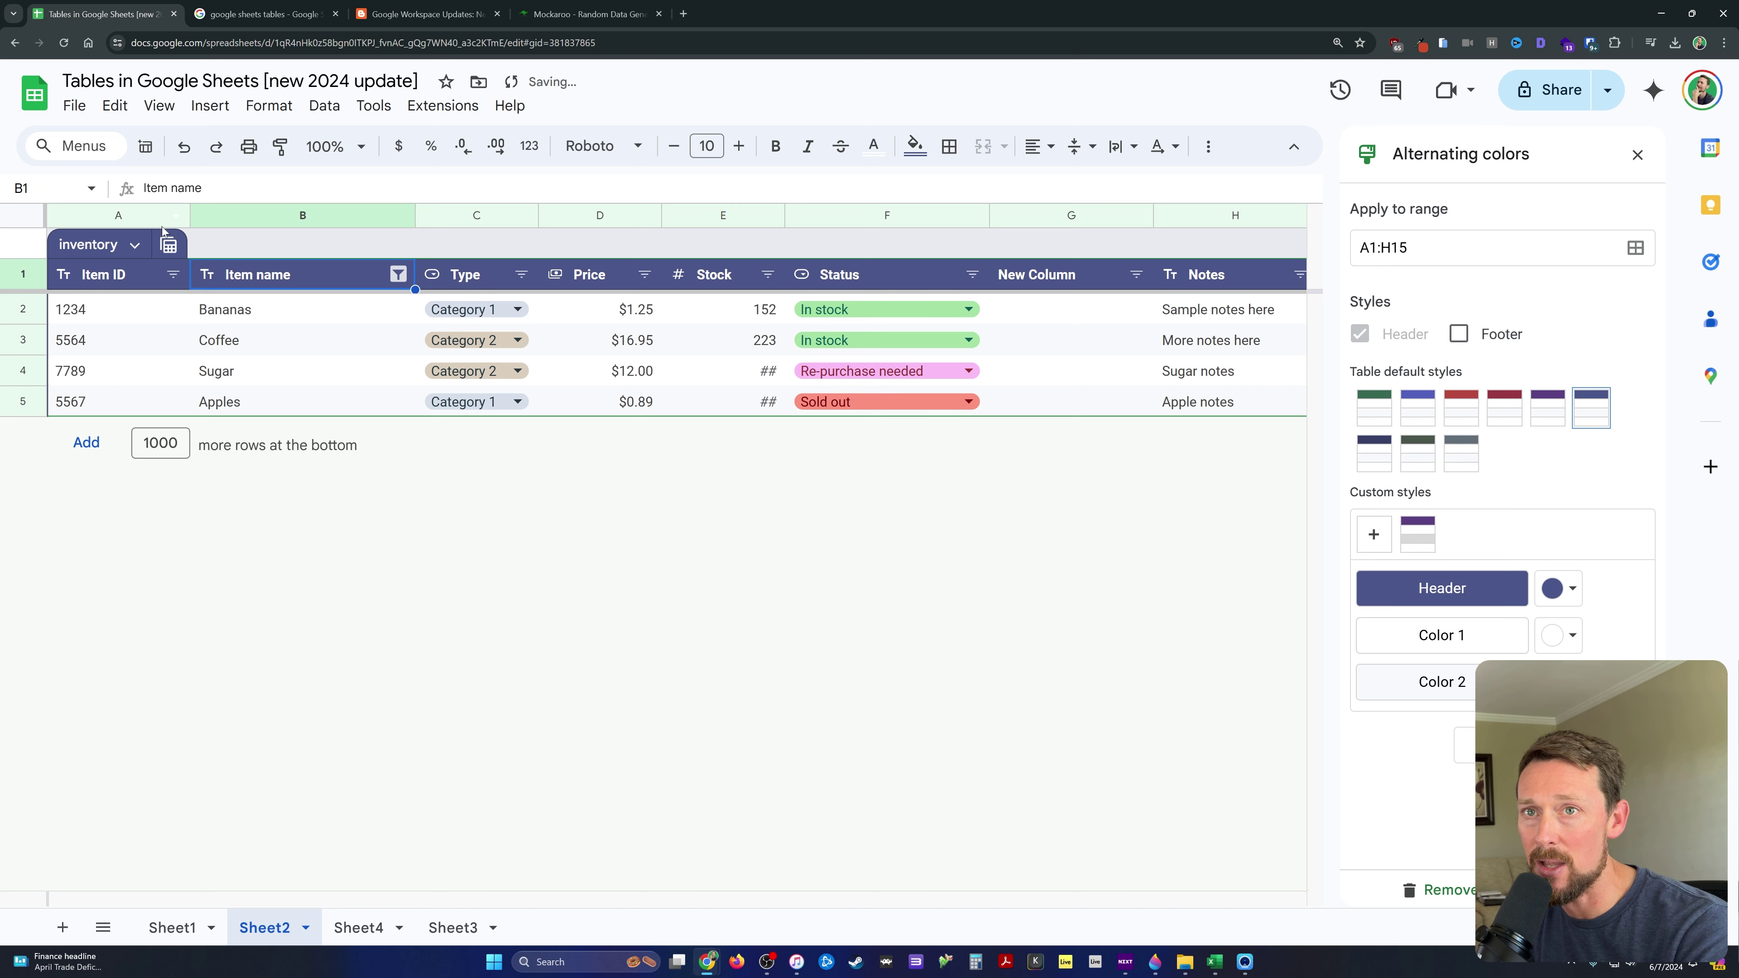
# - Create a filter view of the table and save it as 'No Blank Items'
pyautogui.click(168, 245)
pyautogui.click(247, 318)
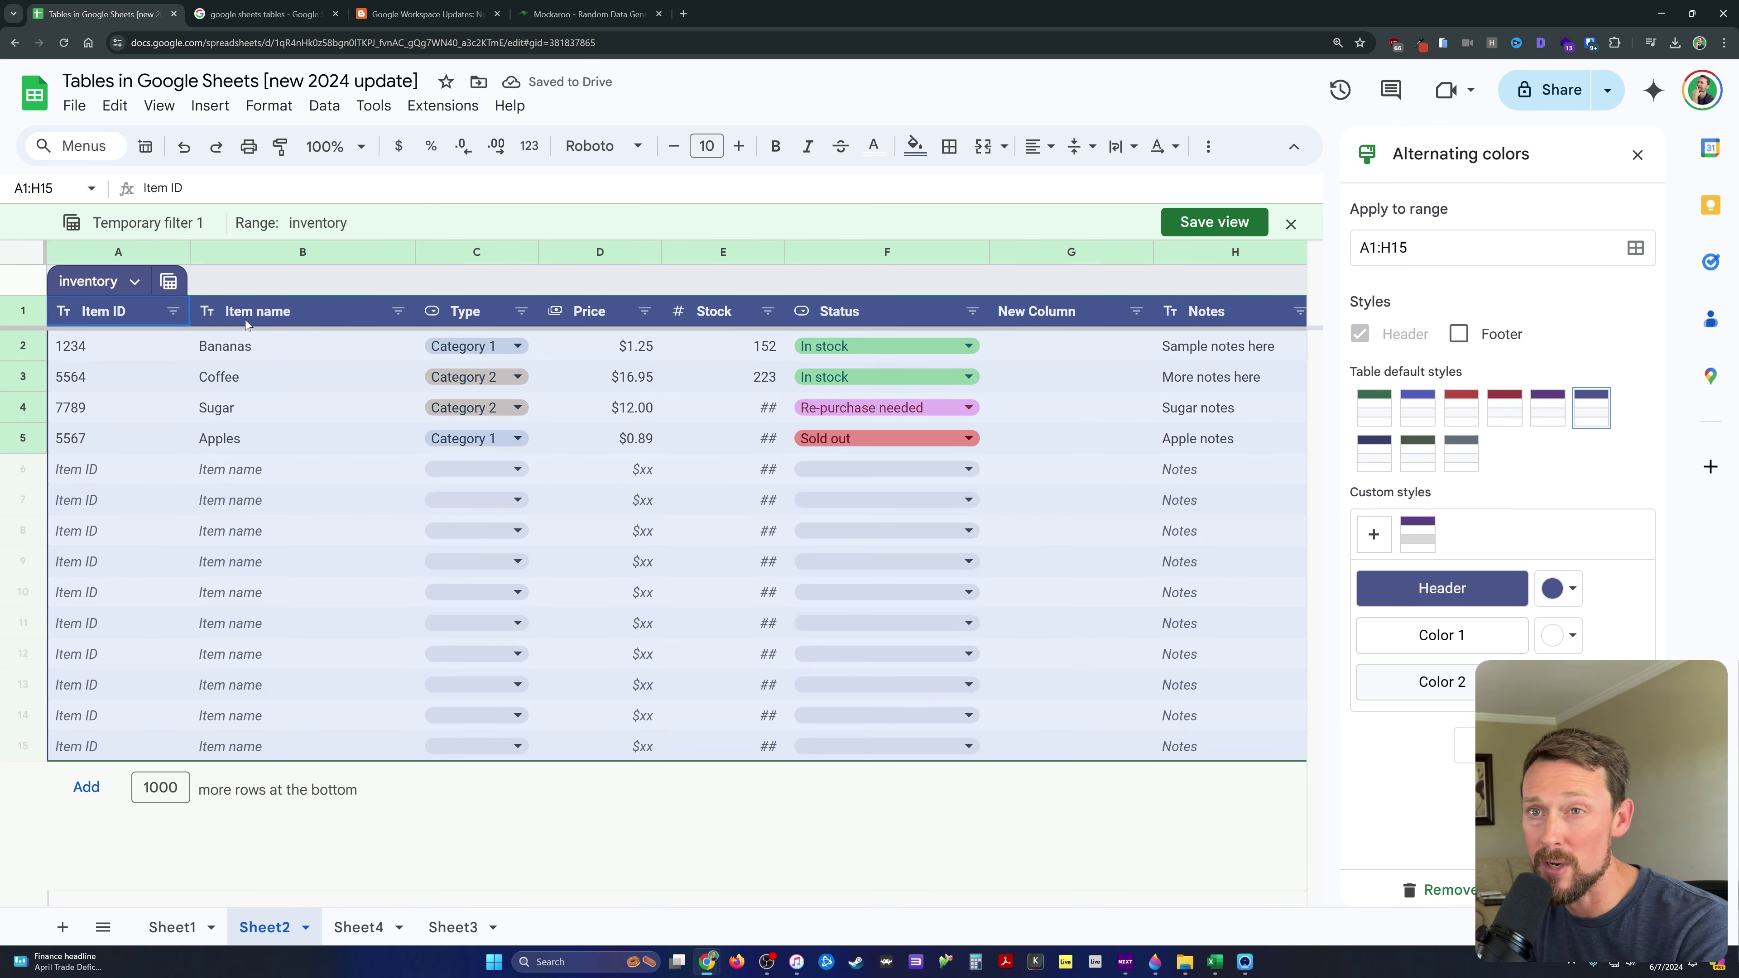
pyautogui.click(1212, 223)
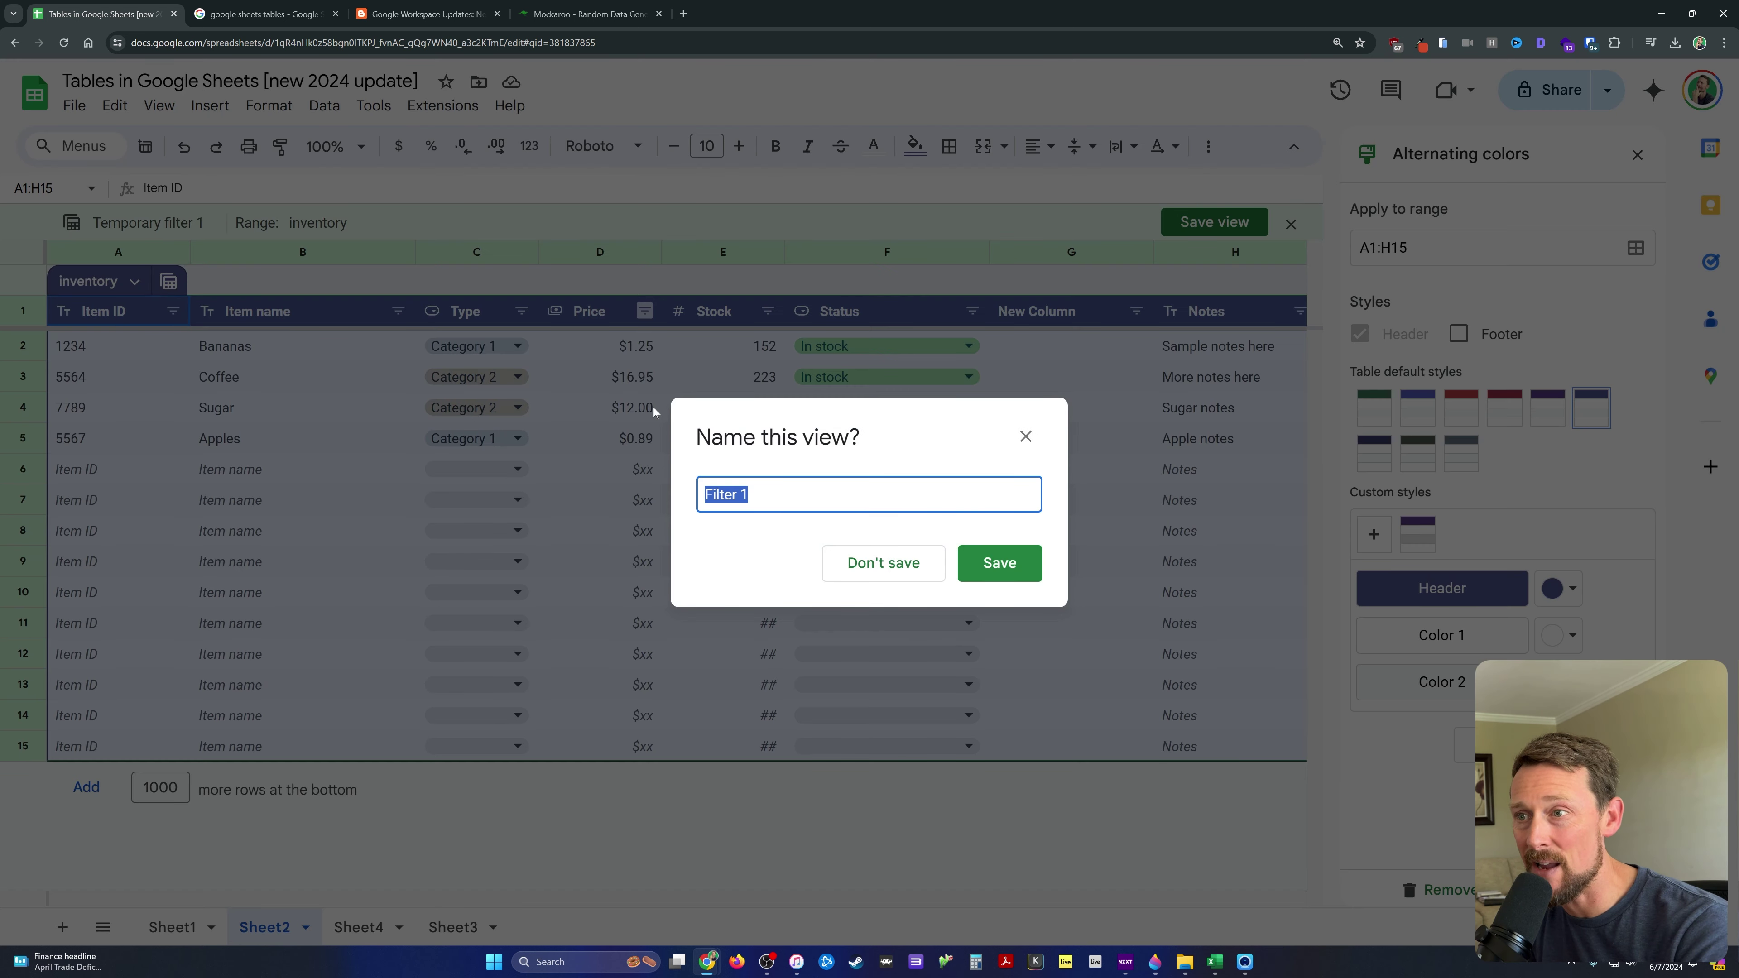
pyautogui.write('No ')
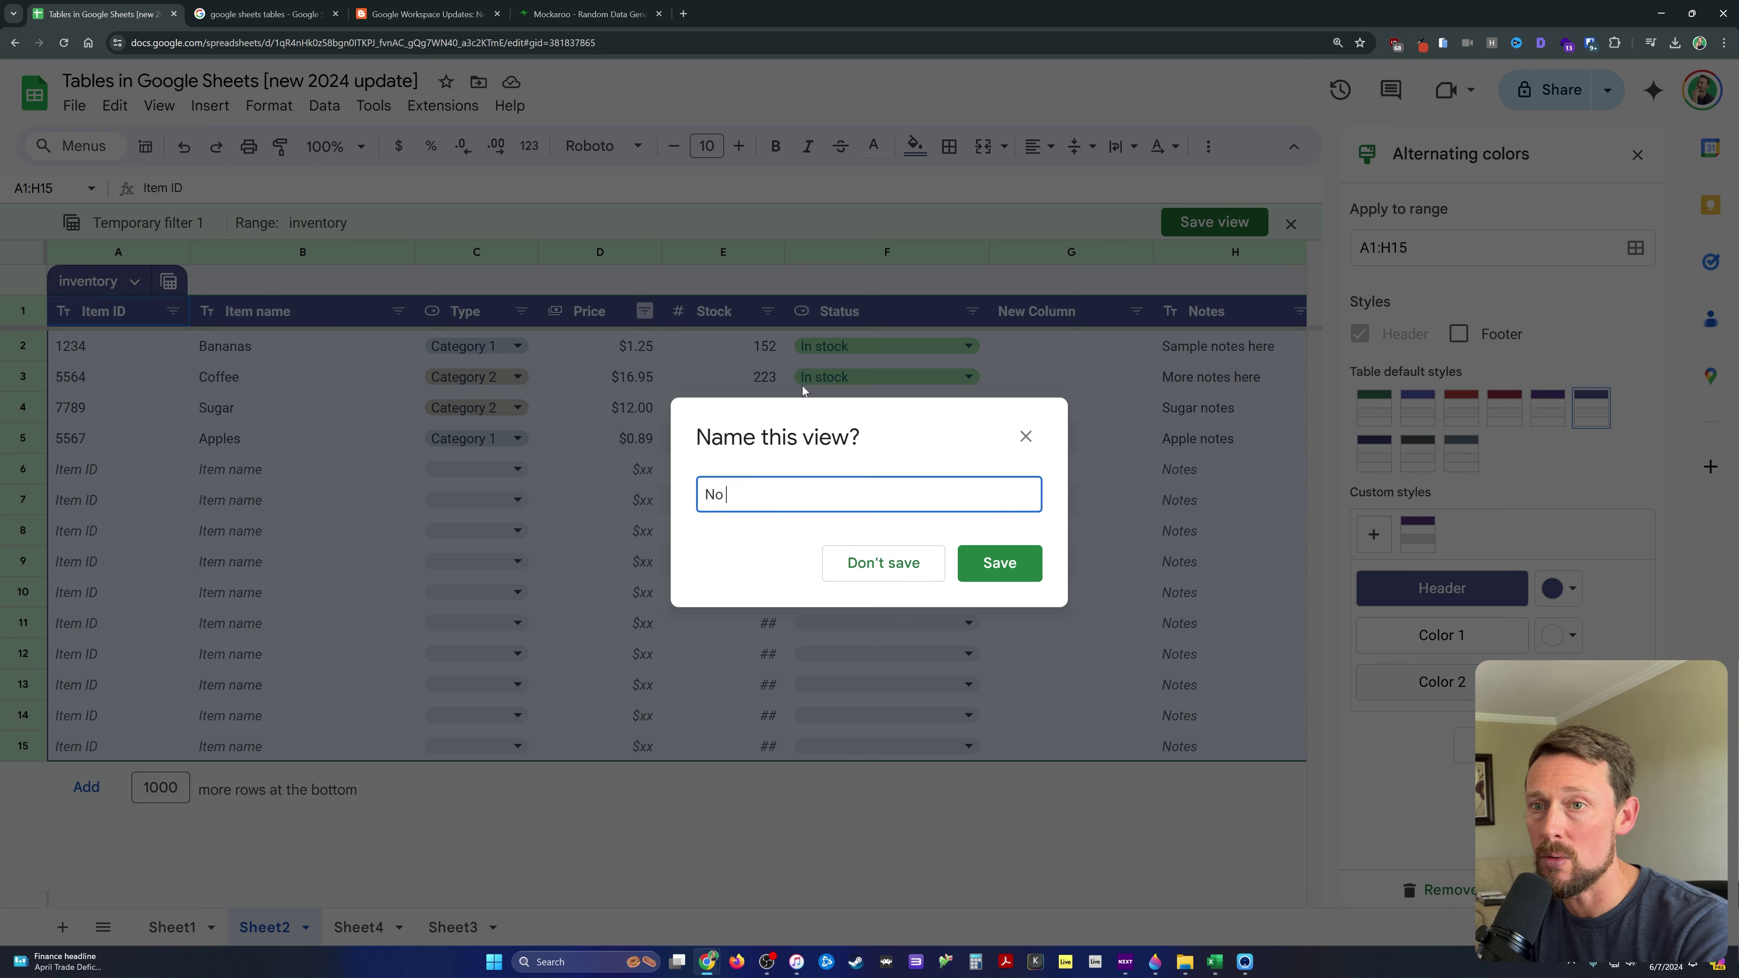
pyautogui.write('Blank Items')
pyautogui.click(1016, 563)
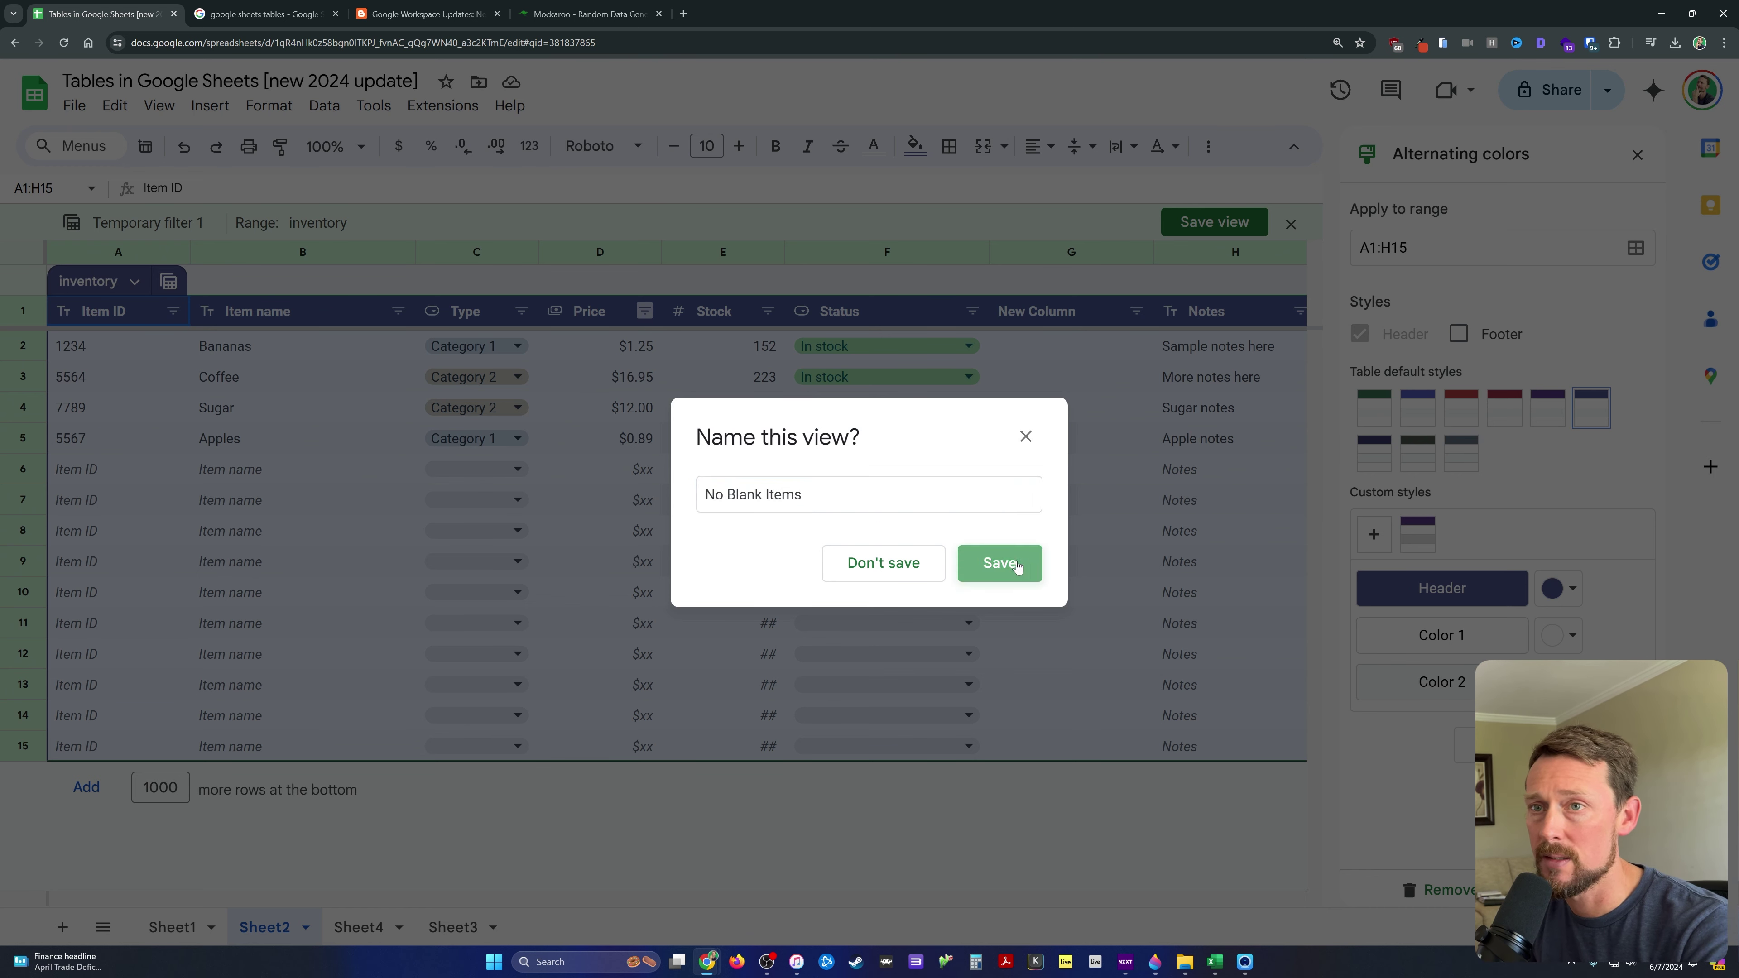
pyautogui.click(398, 311)
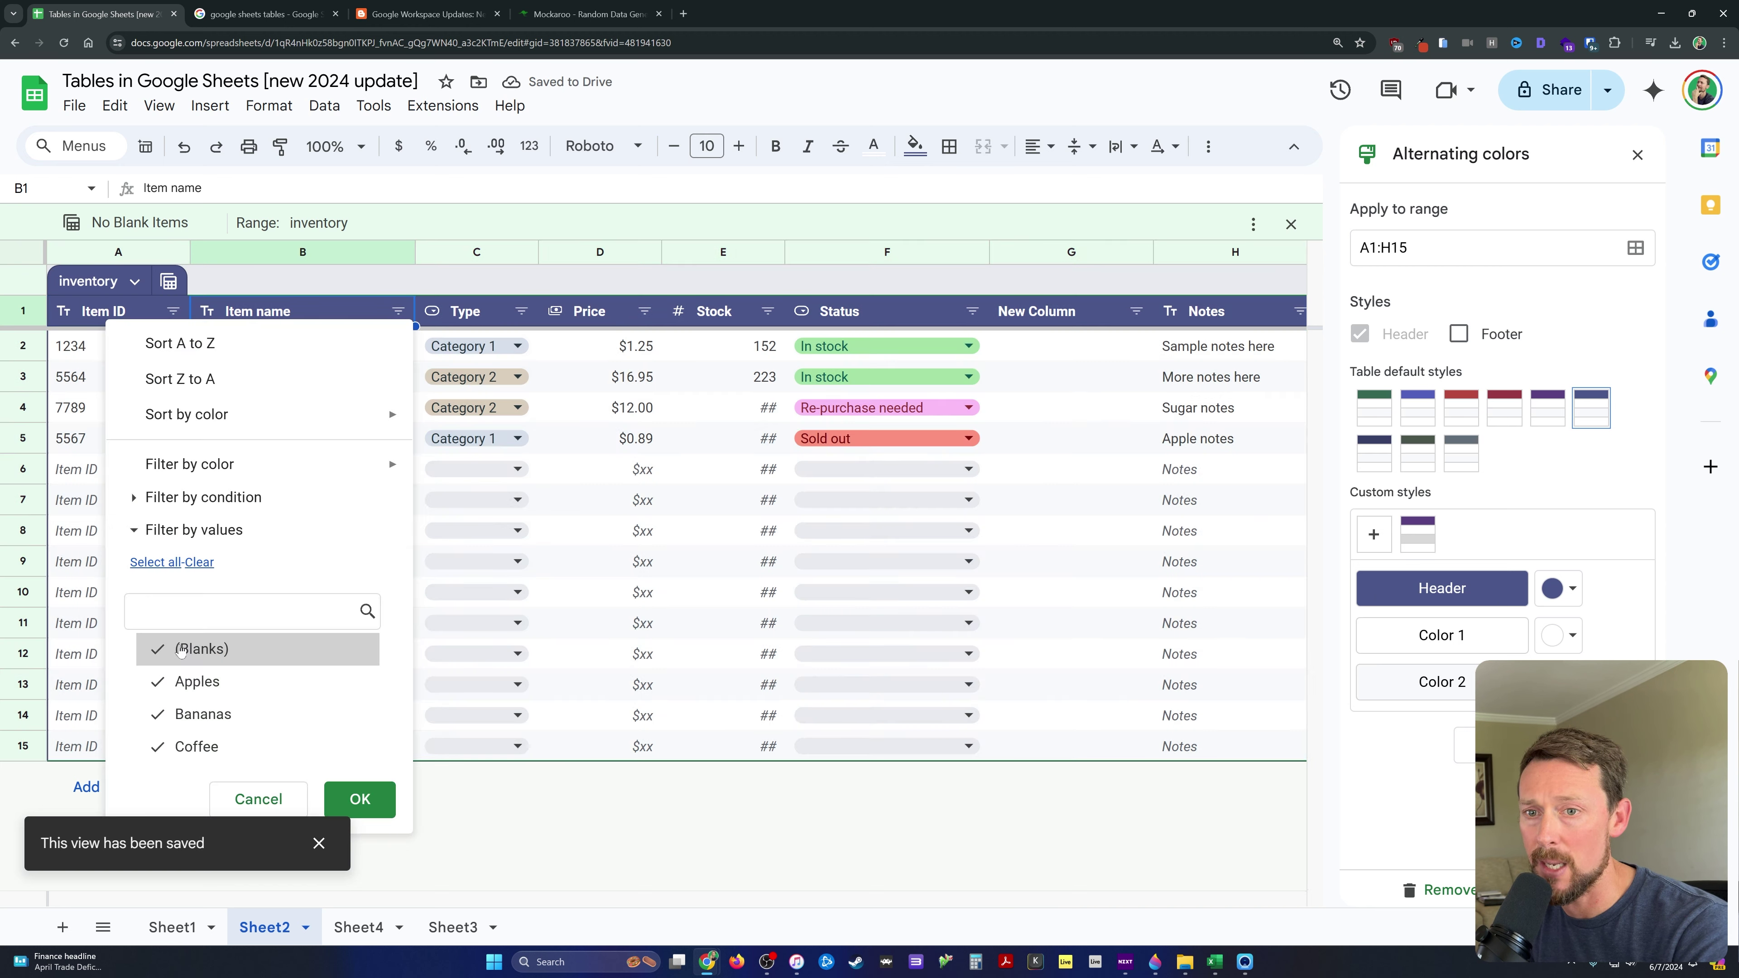
# - In the No Blank Items view, hide blank Item names, then close and reopen the view
pyautogui.click(246, 648)
pyautogui.click(360, 798)
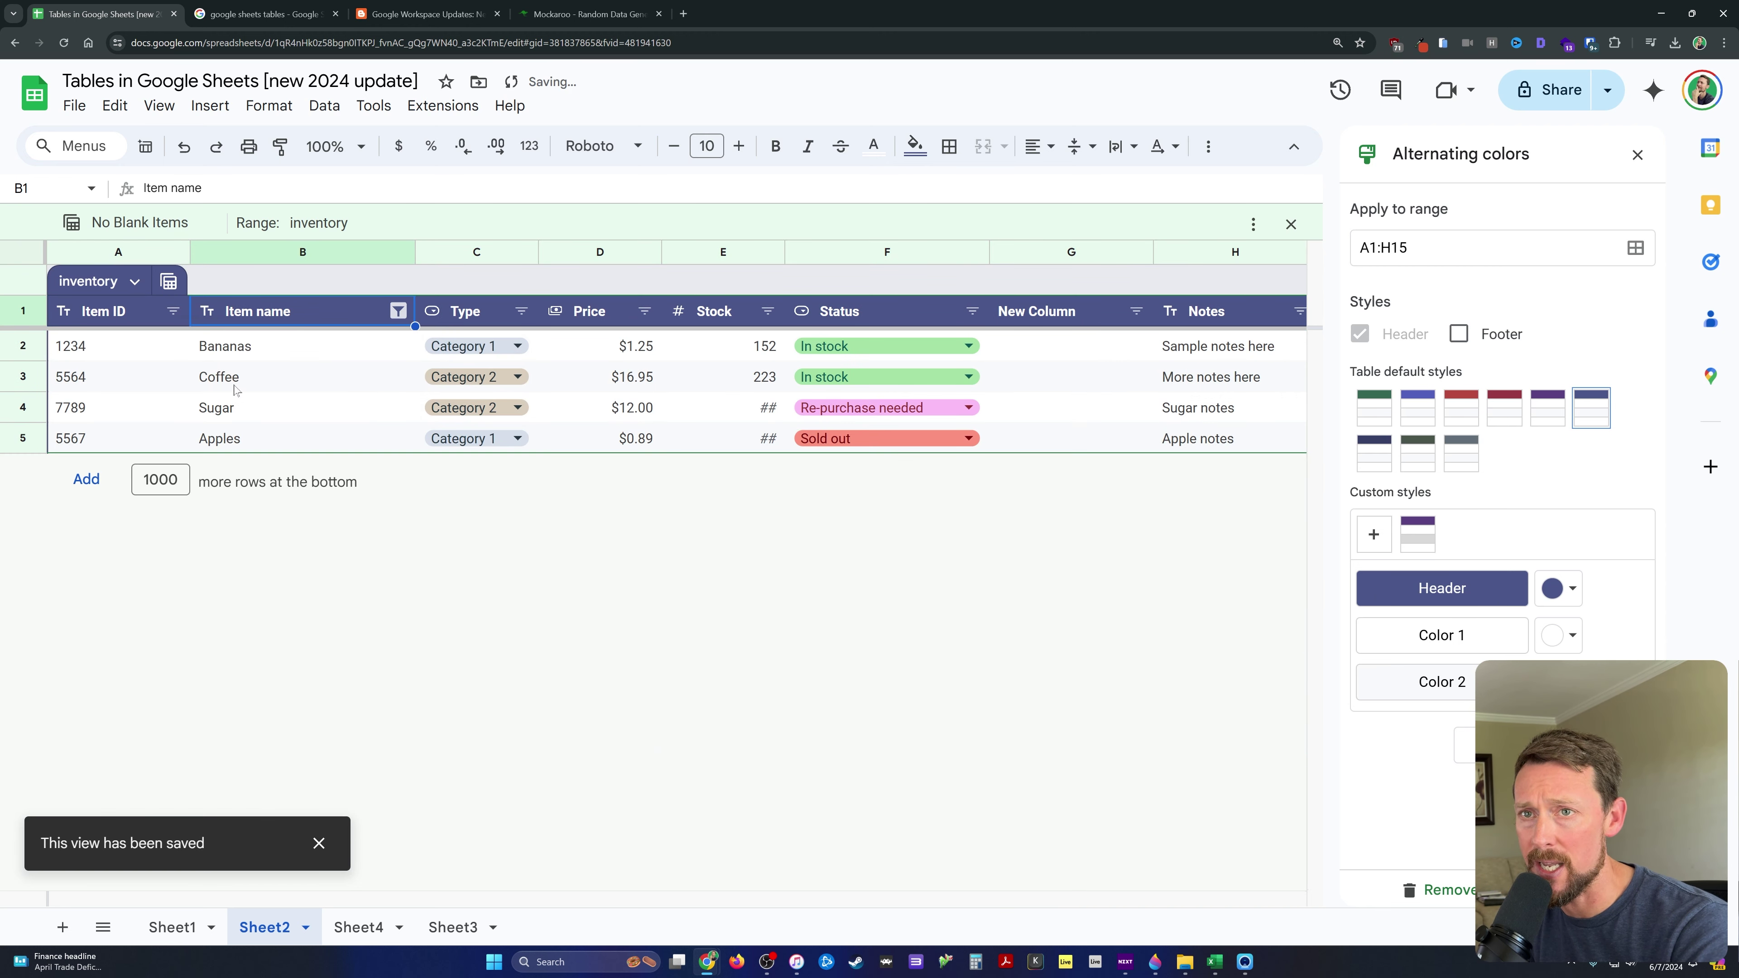
pyautogui.click(1291, 226)
pyautogui.click(167, 246)
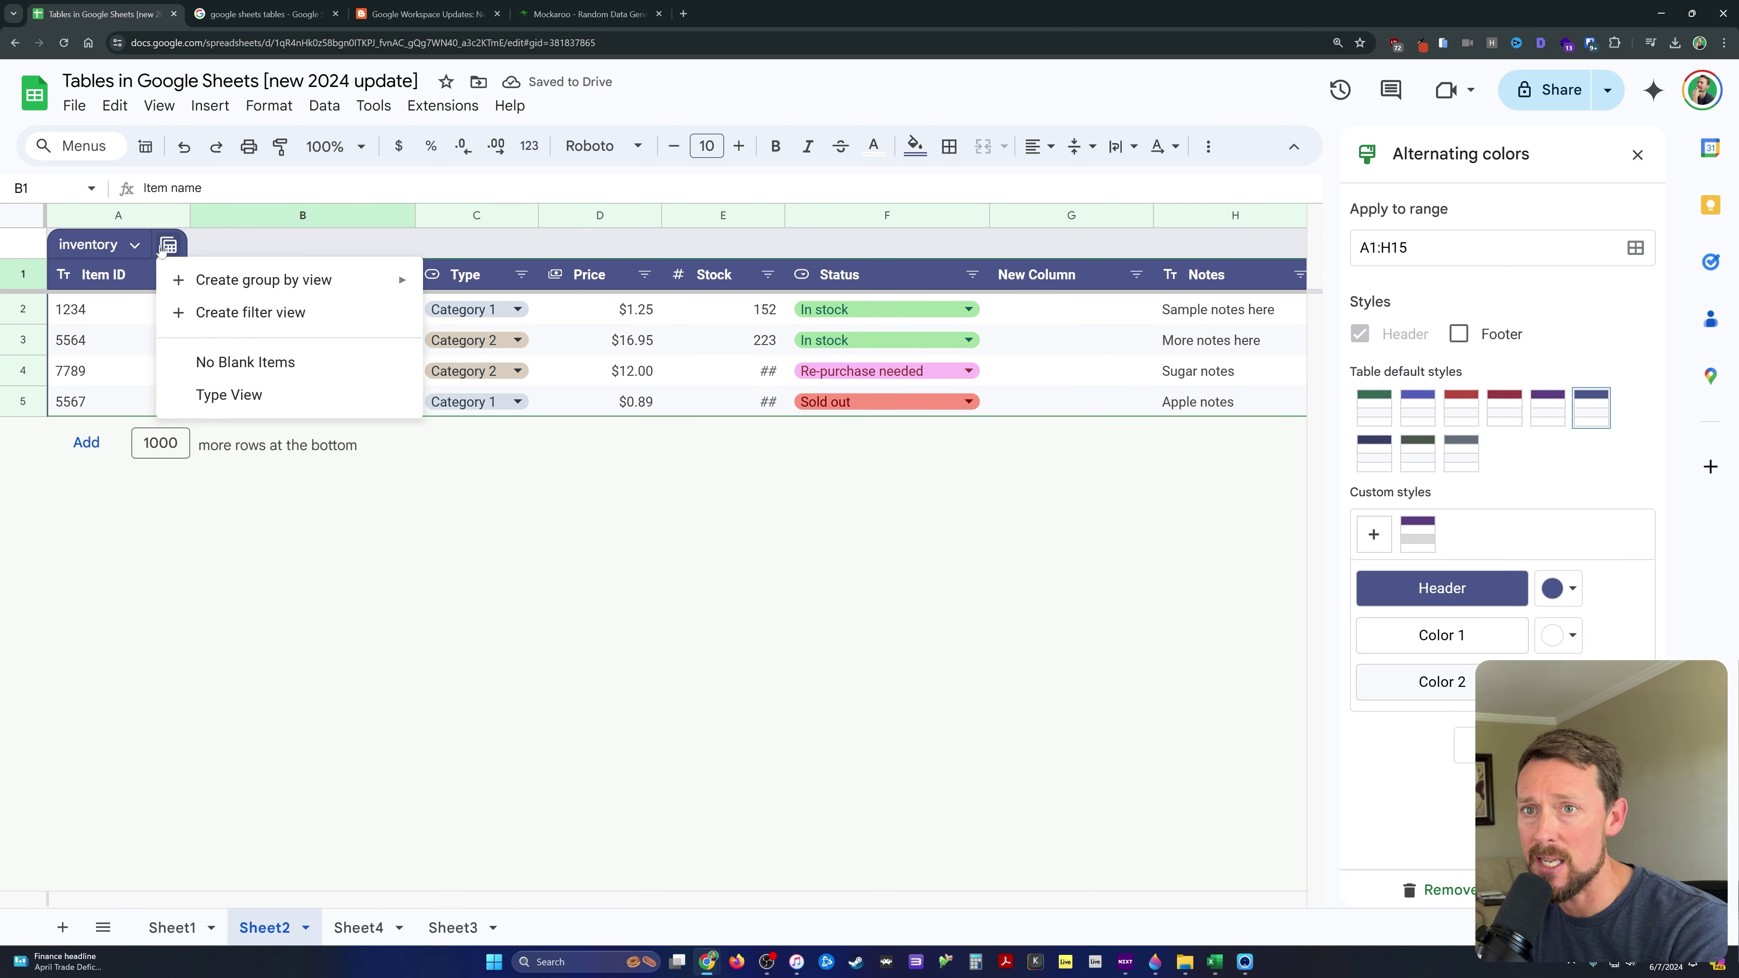
pyautogui.click(243, 364)
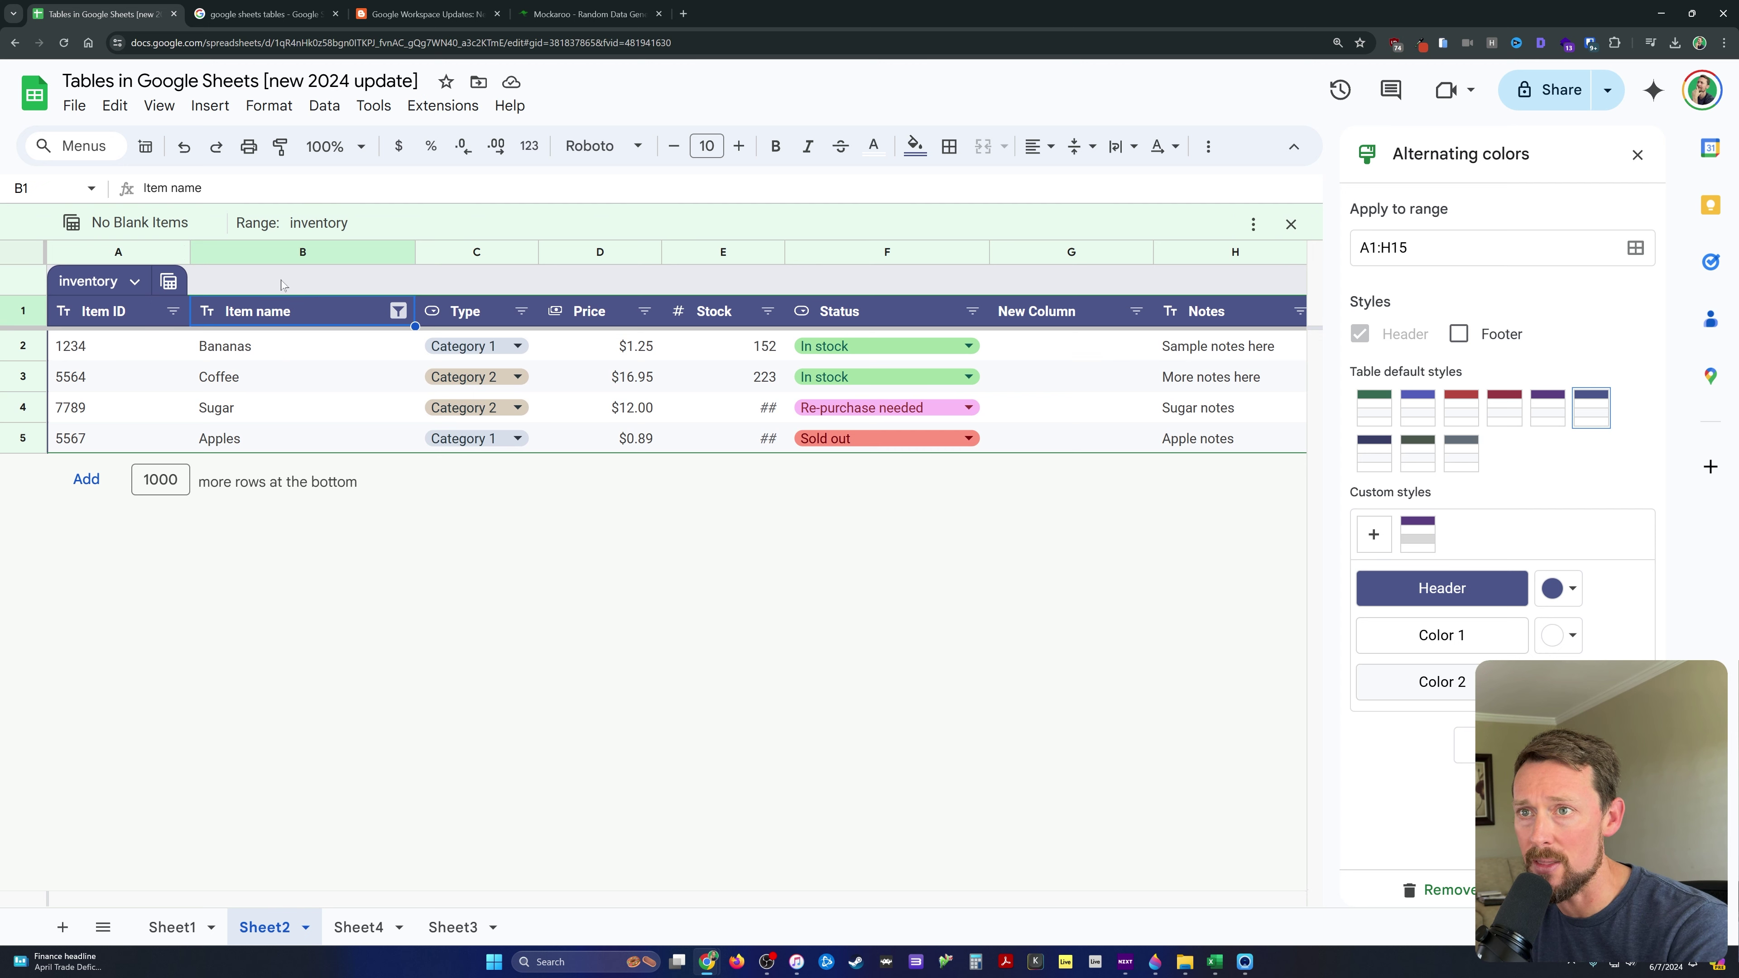
pyautogui.click(1291, 224)
# - Clear the regular Item name filter so all rows show, then check and close No Blank Items
pyautogui.click(398, 273)
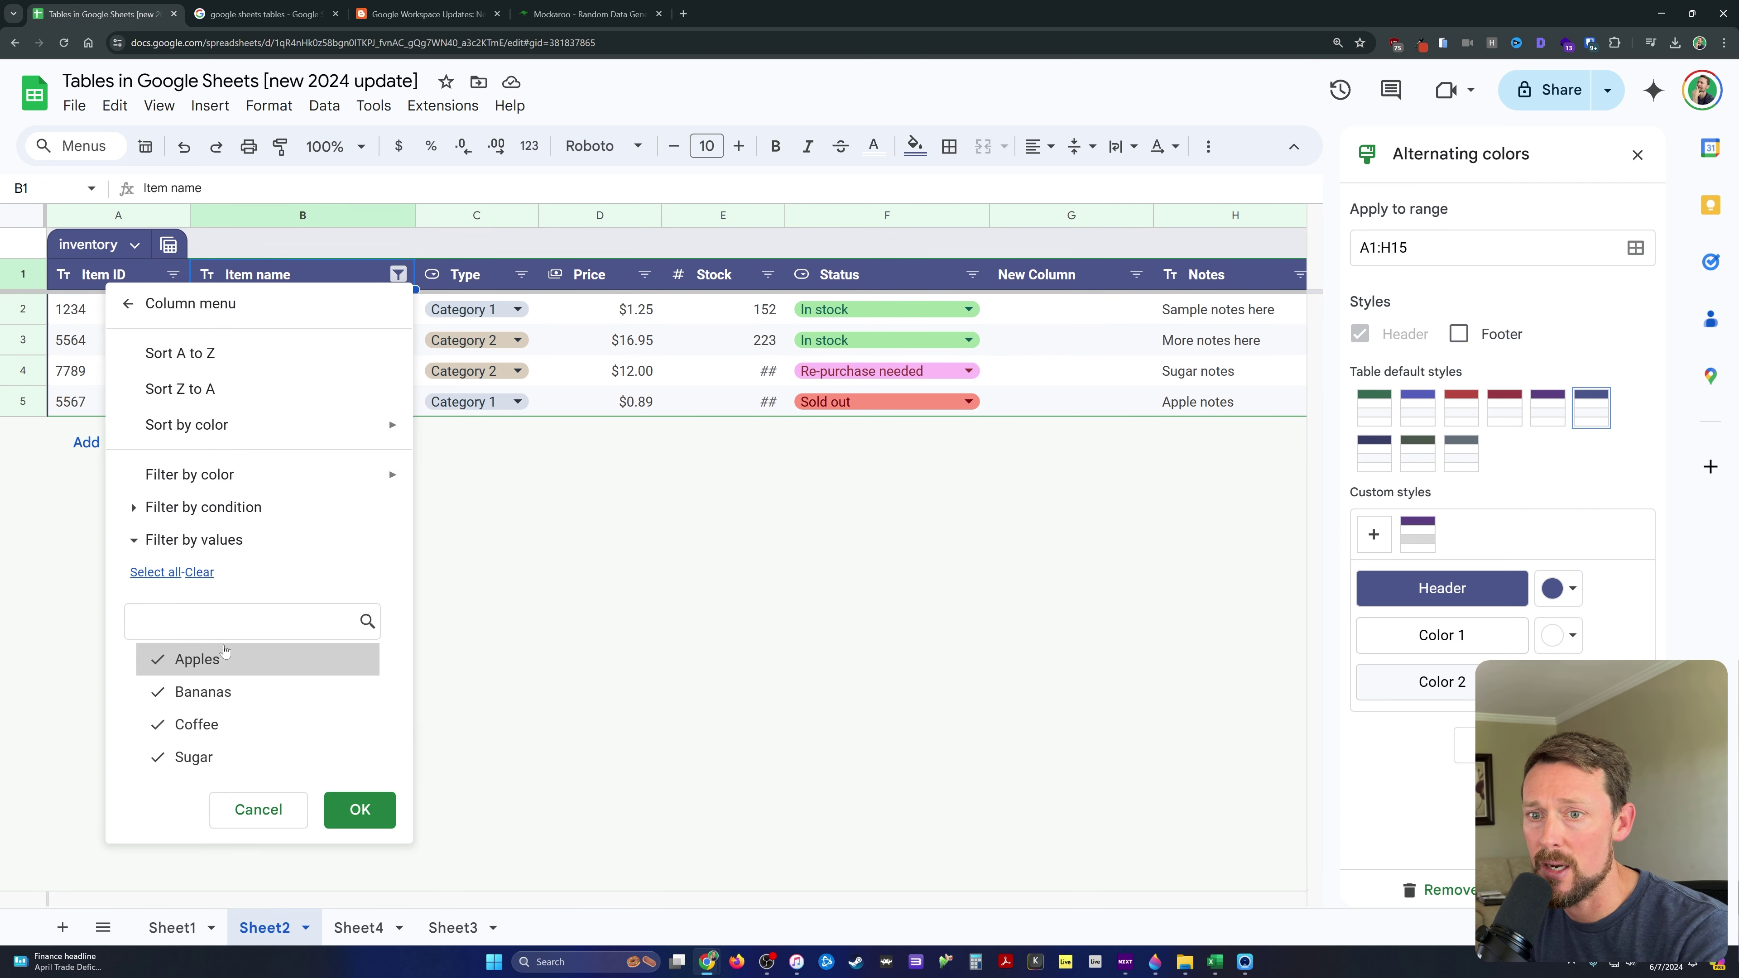
pyautogui.click(340, 796)
pyautogui.click(537, 457)
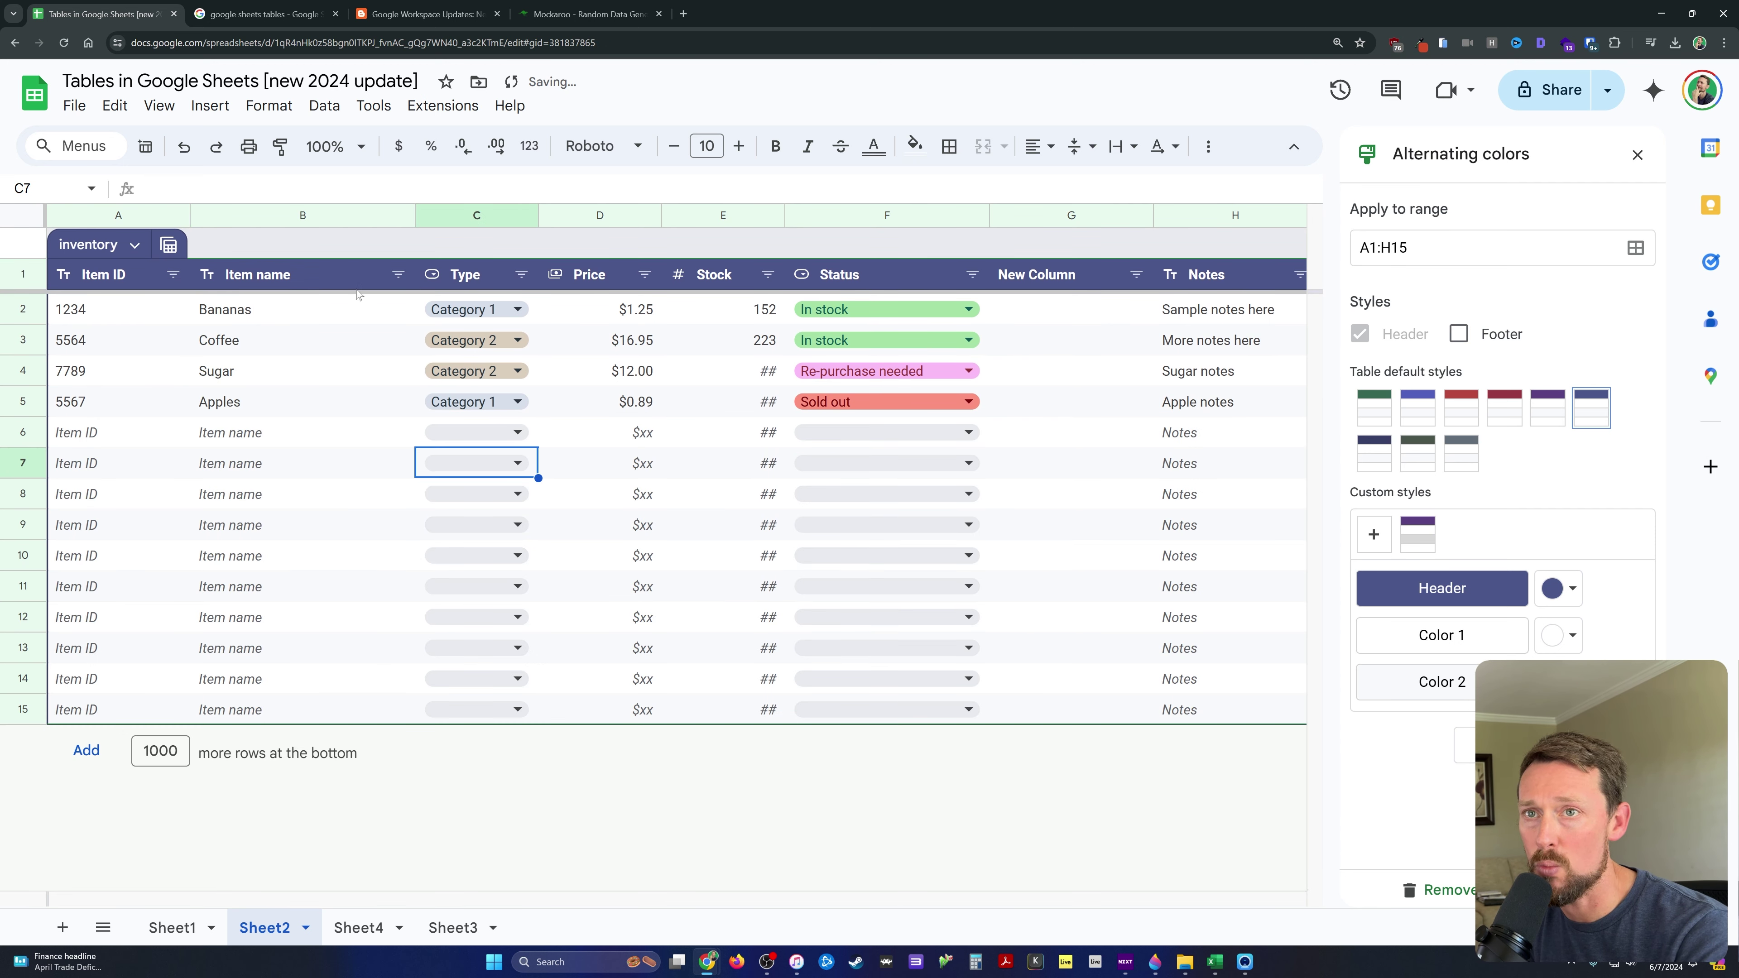
pyautogui.click(169, 244)
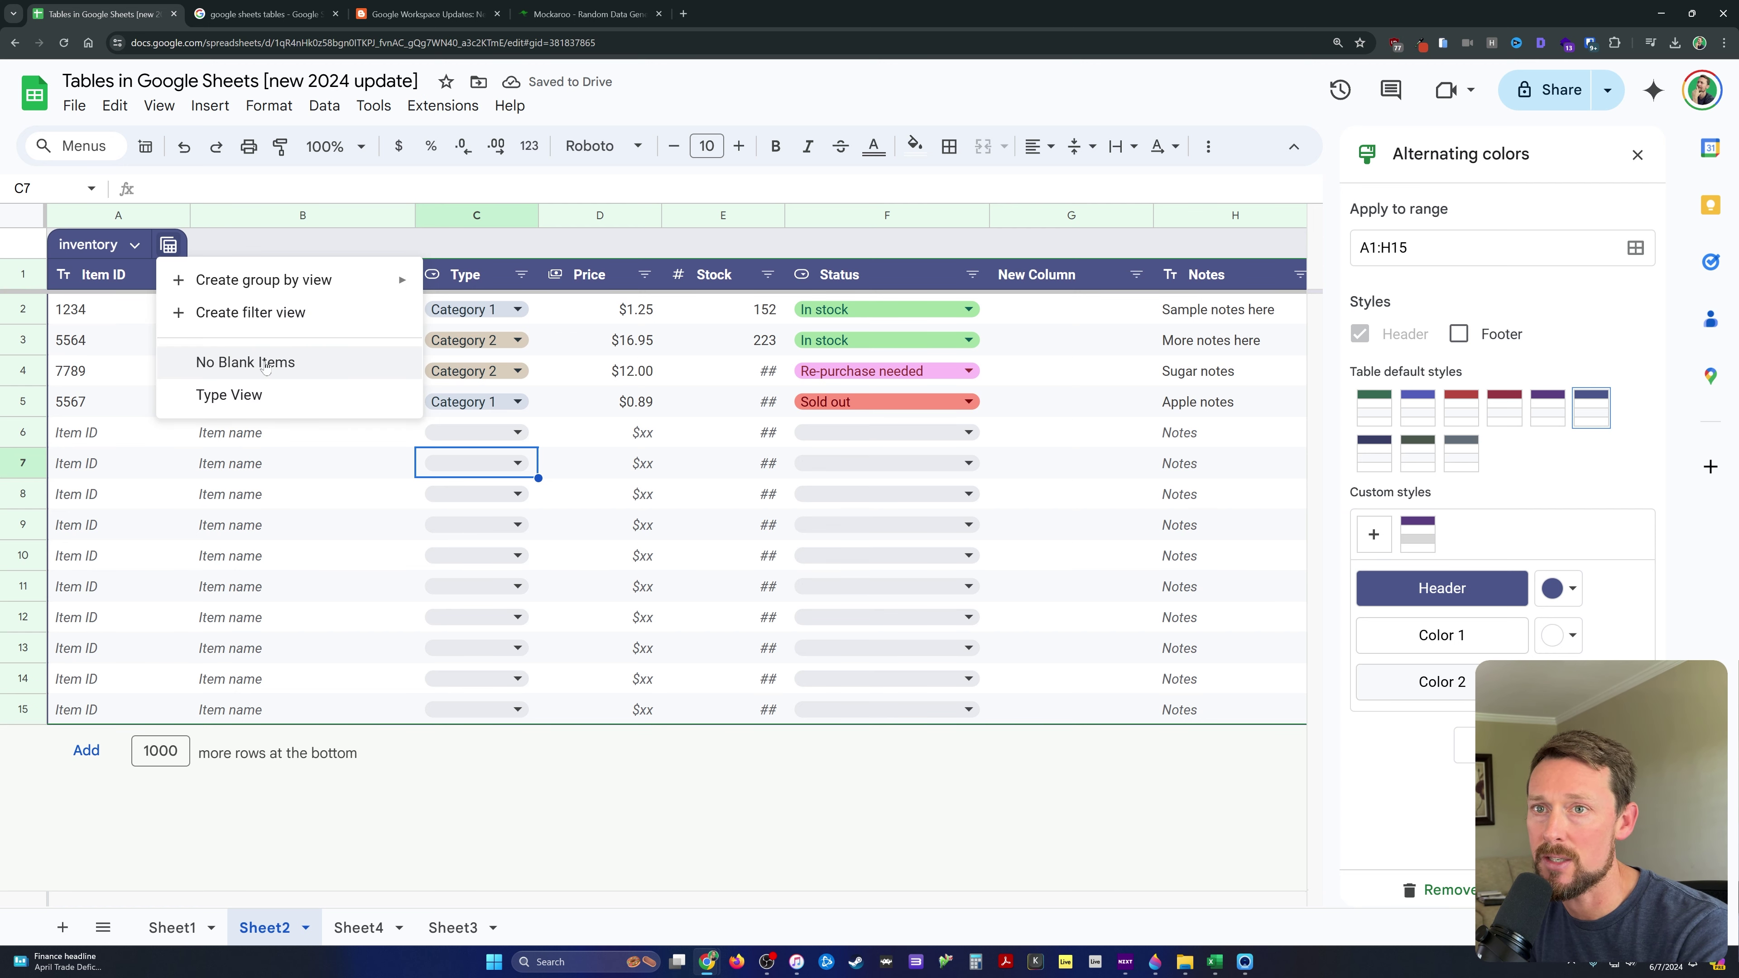
pyautogui.click(267, 363)
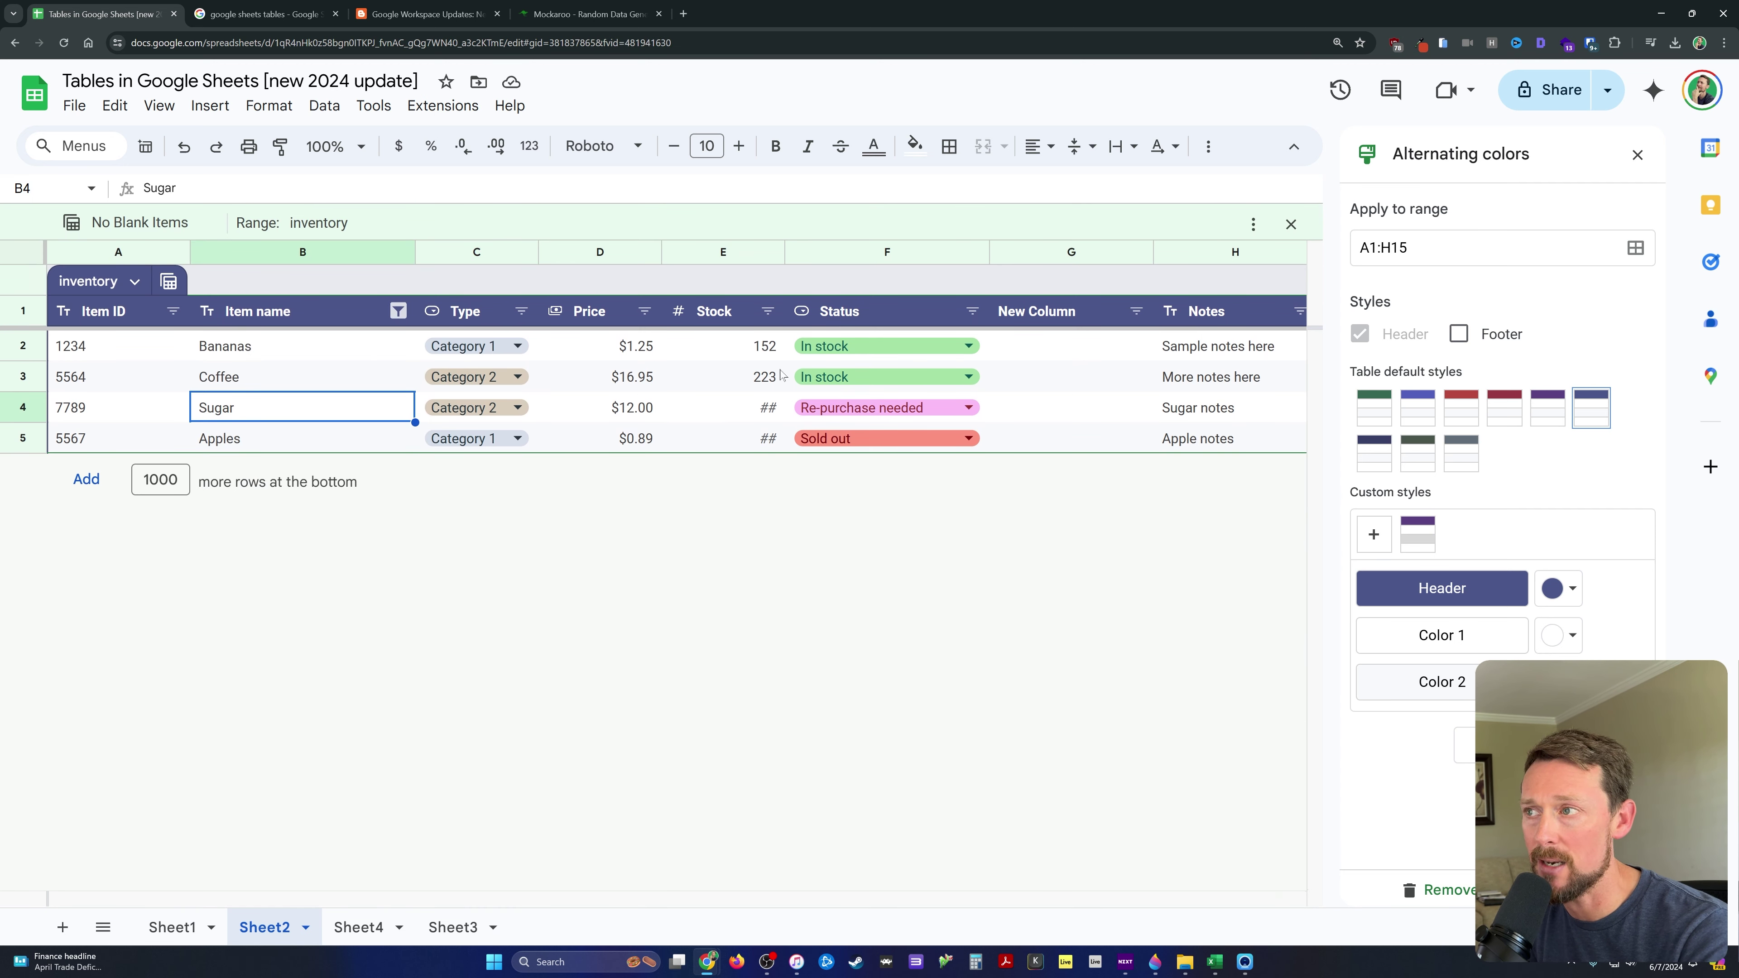
pyautogui.click(1290, 224)
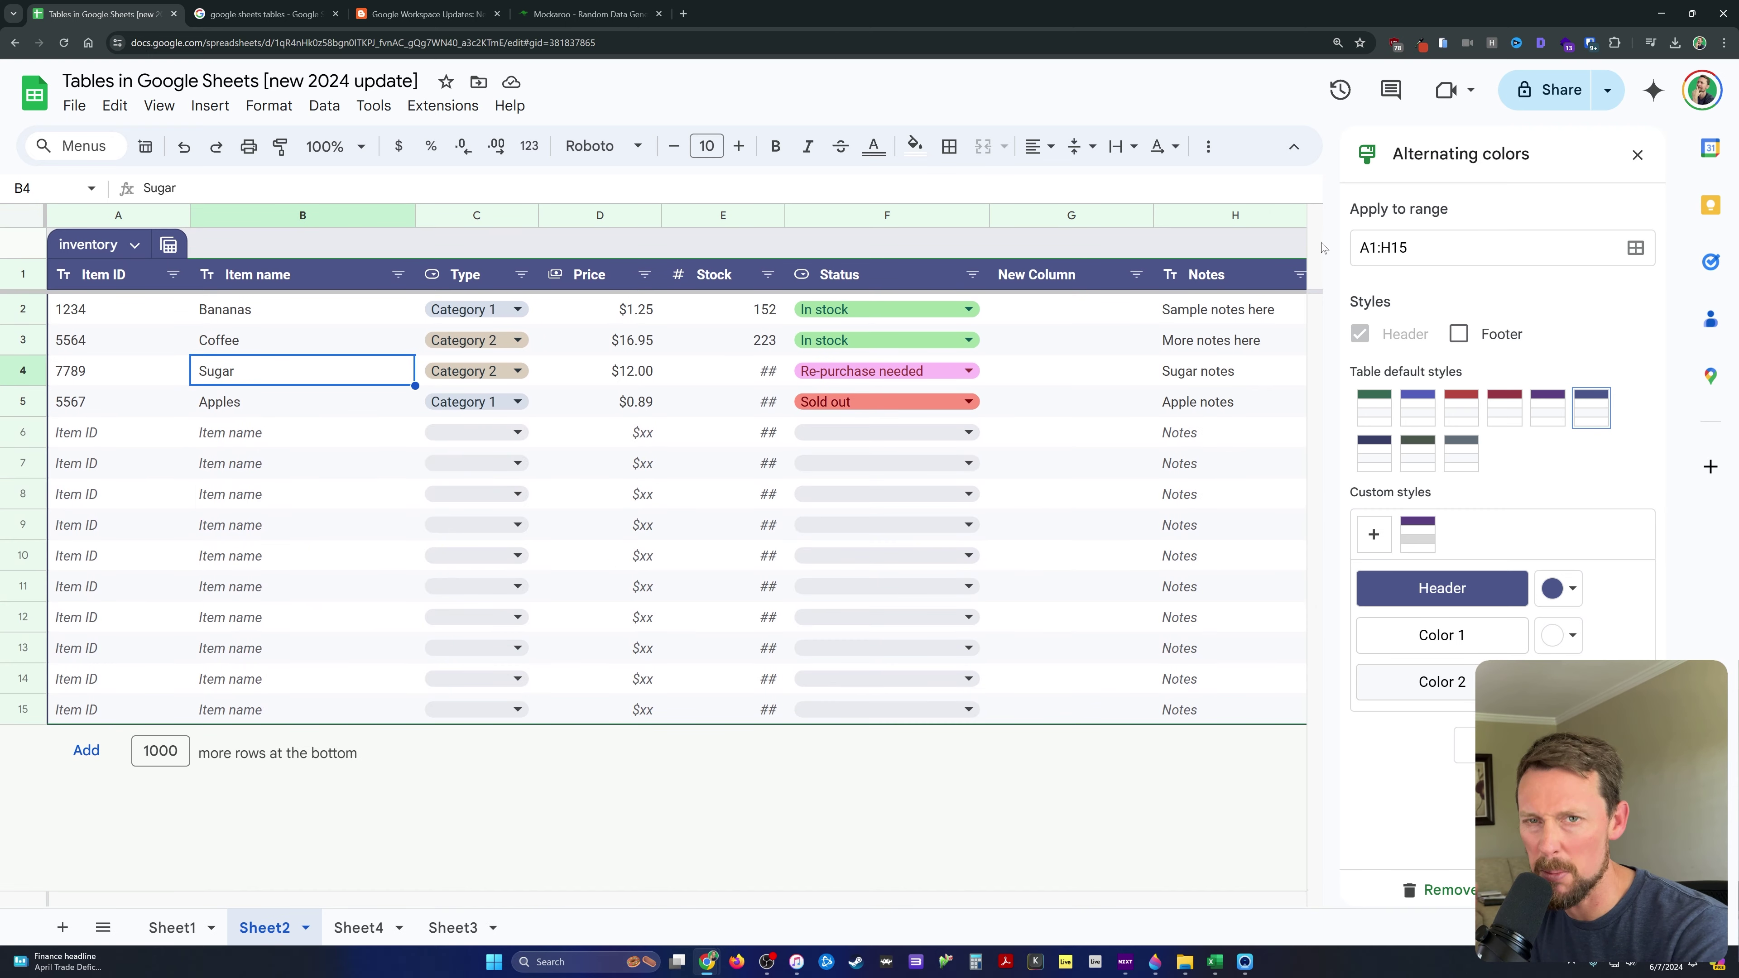
# - Inspect the Item ID column's filter options and cell menu without making changes
pyautogui.click(172, 273)
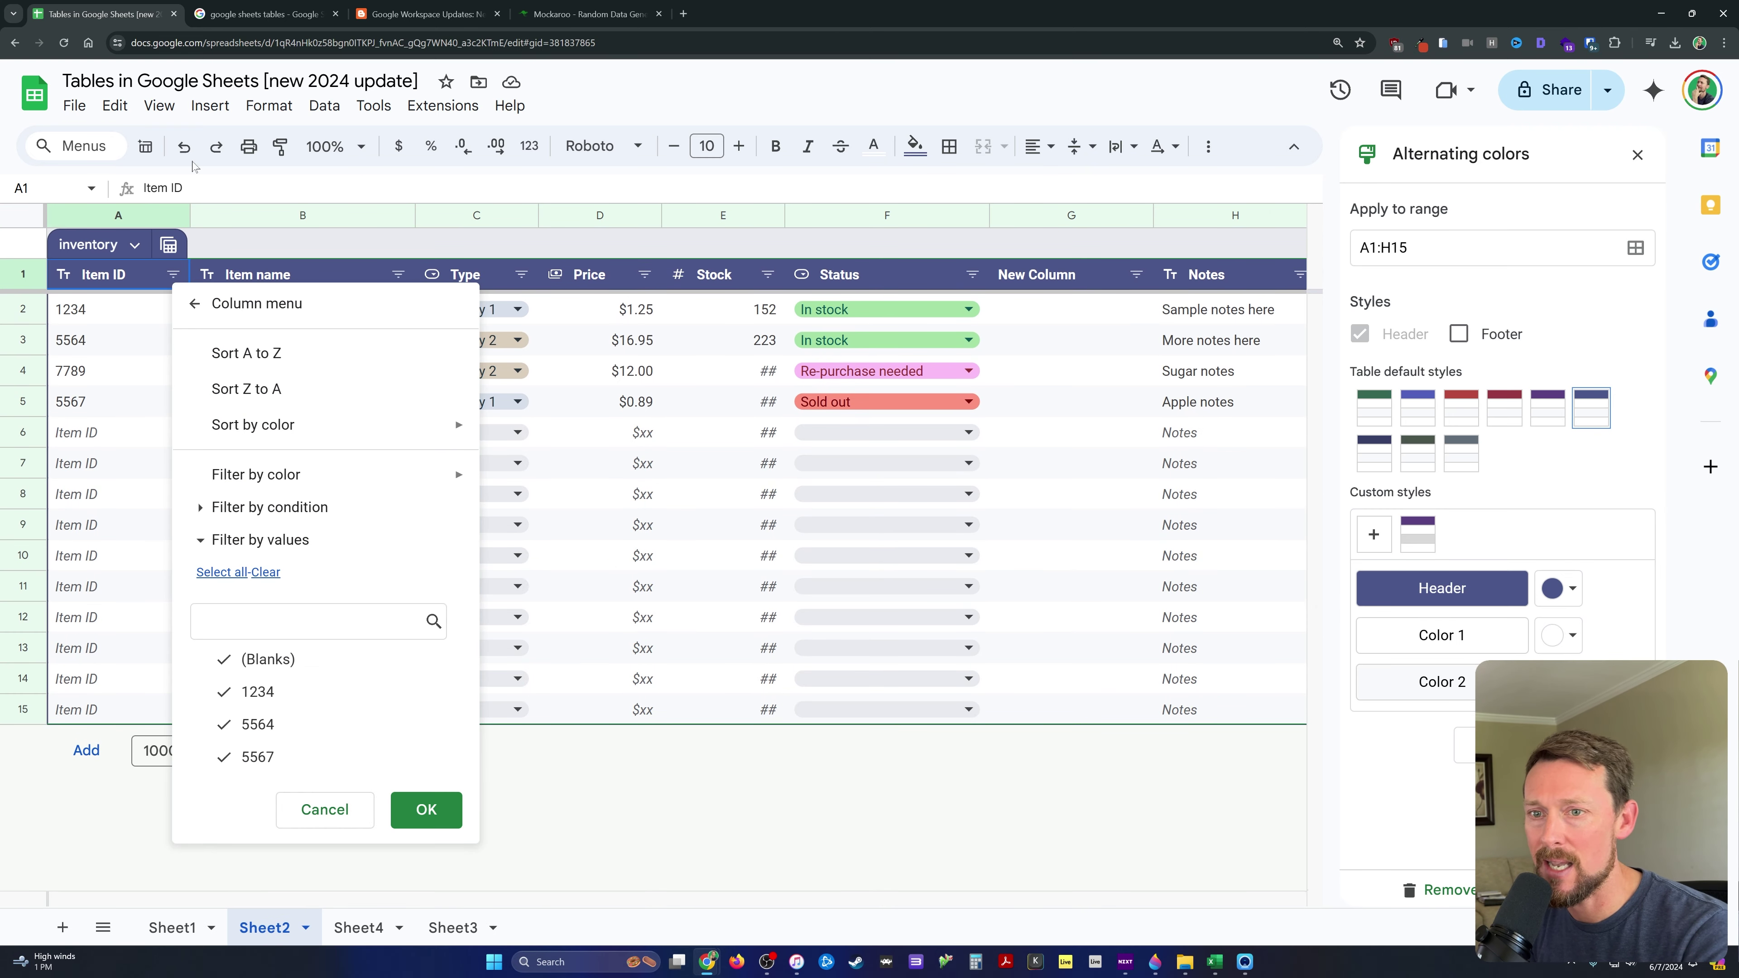
pyautogui.press('Escape')
pyautogui.hotkey('ctrl', 'space')
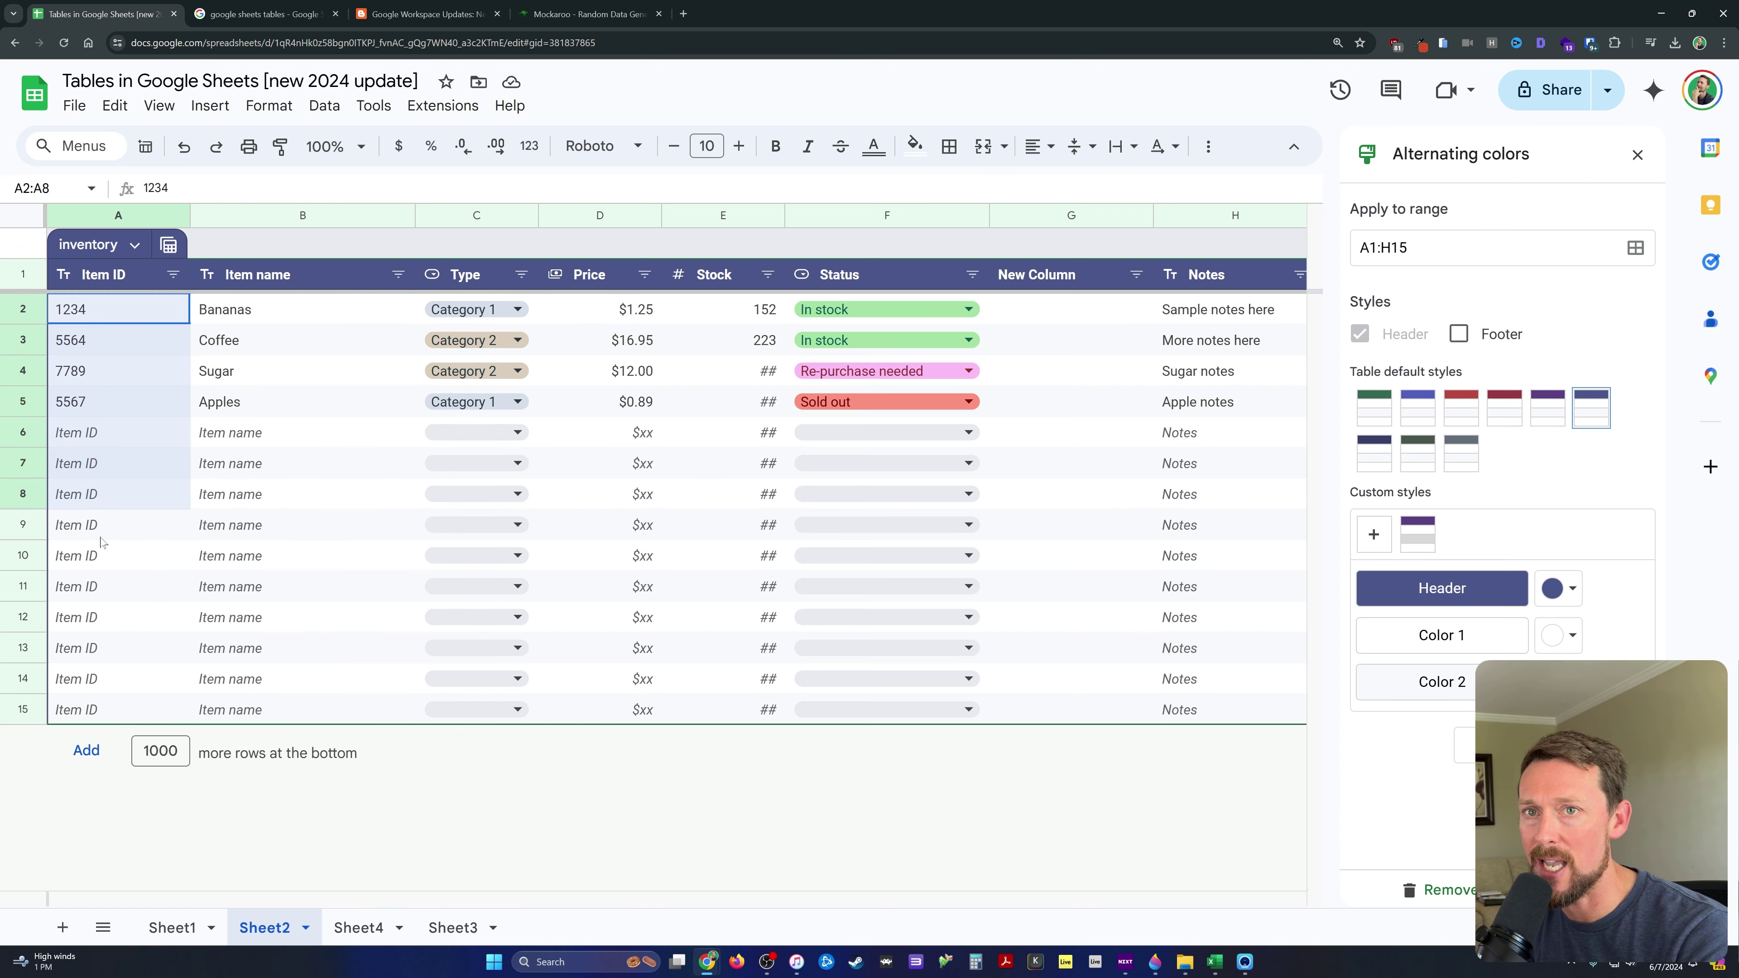
pyautogui.click(173, 274)
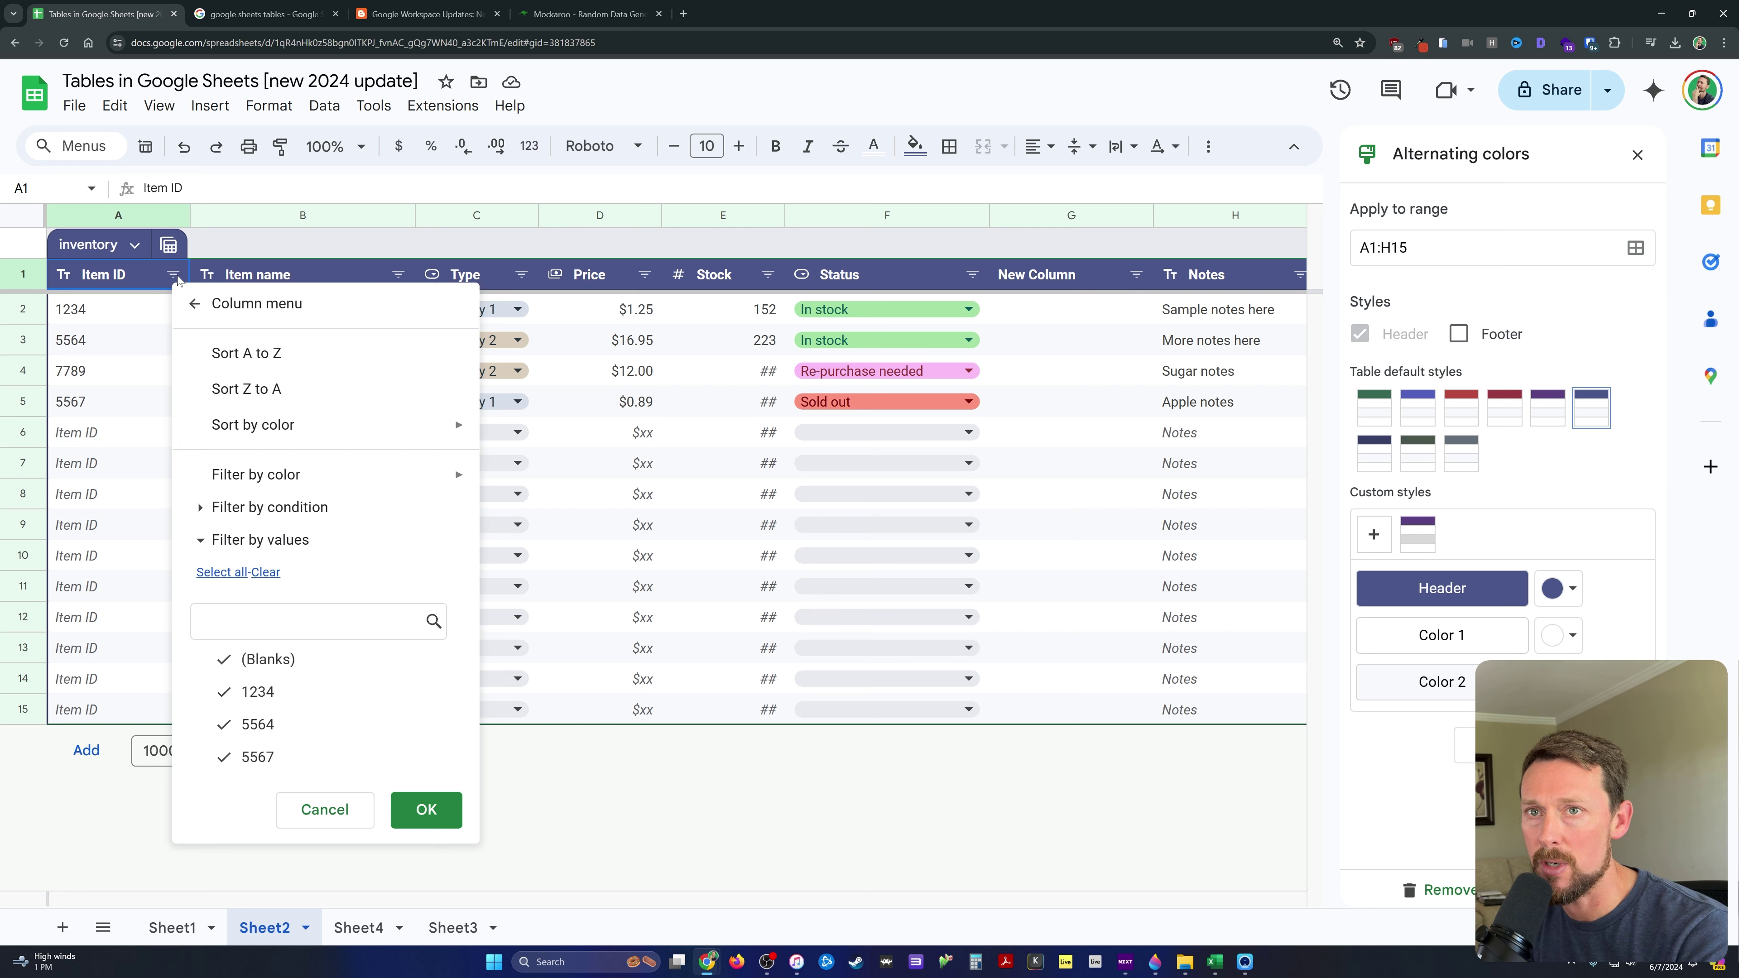
pyautogui.press('Escape')
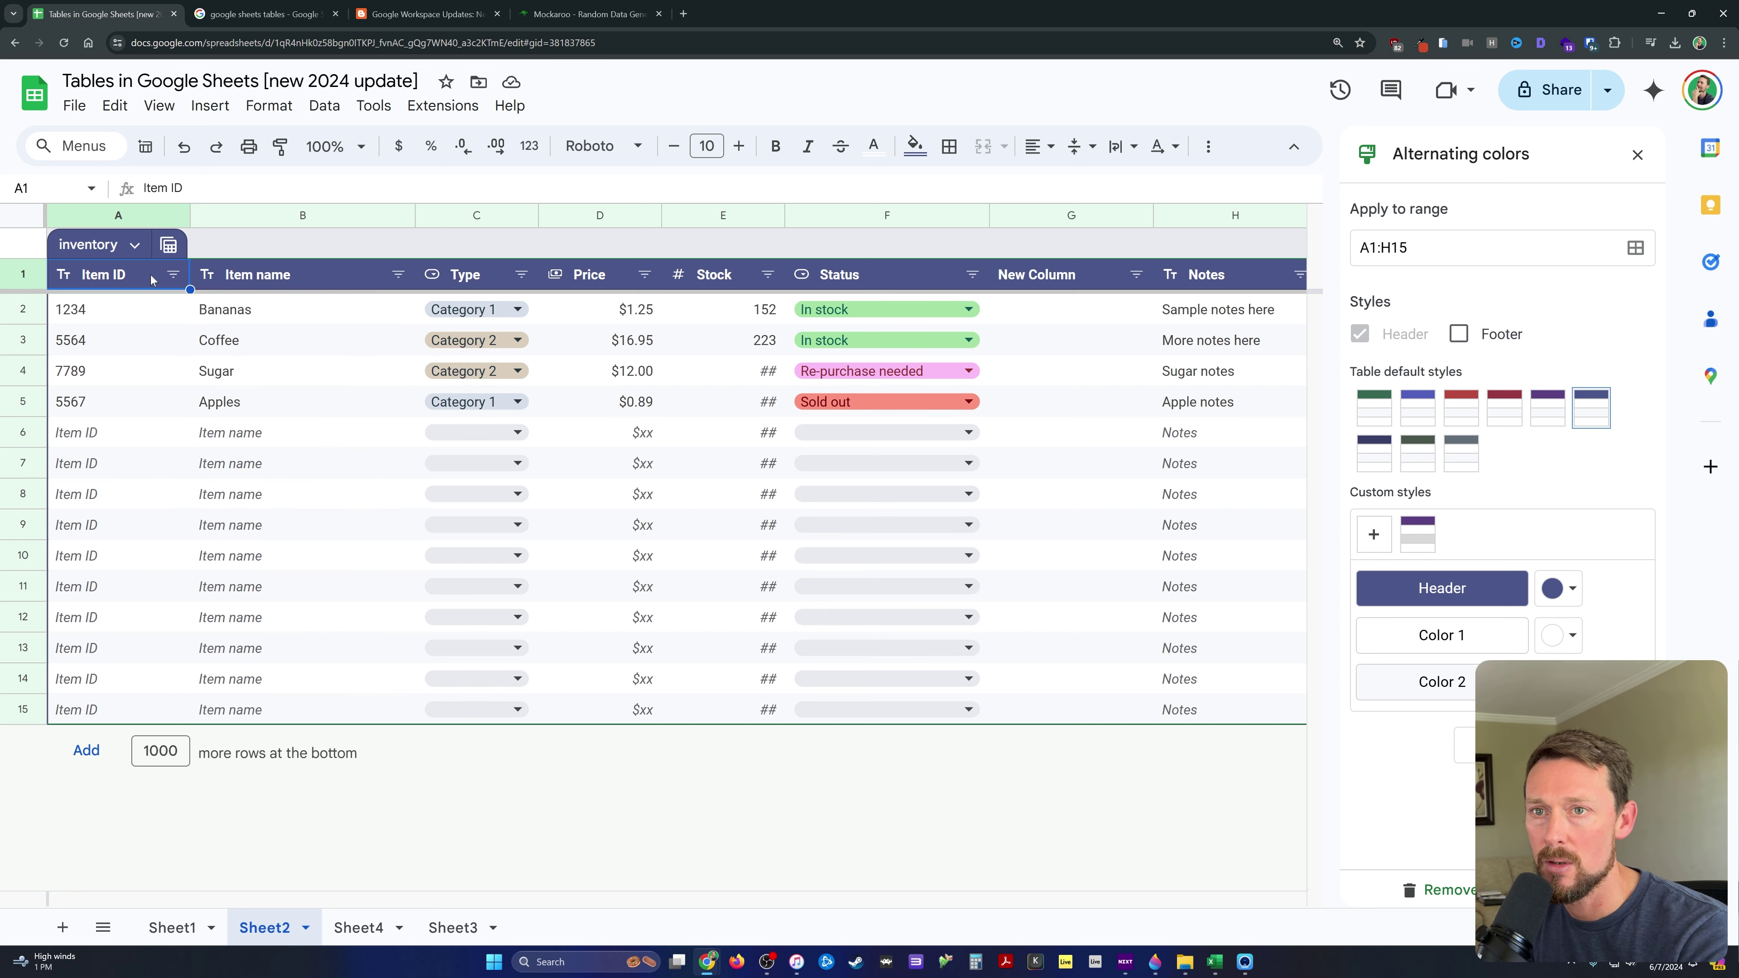
pyautogui.rightClick(104, 277)
pyautogui.press('Escape')
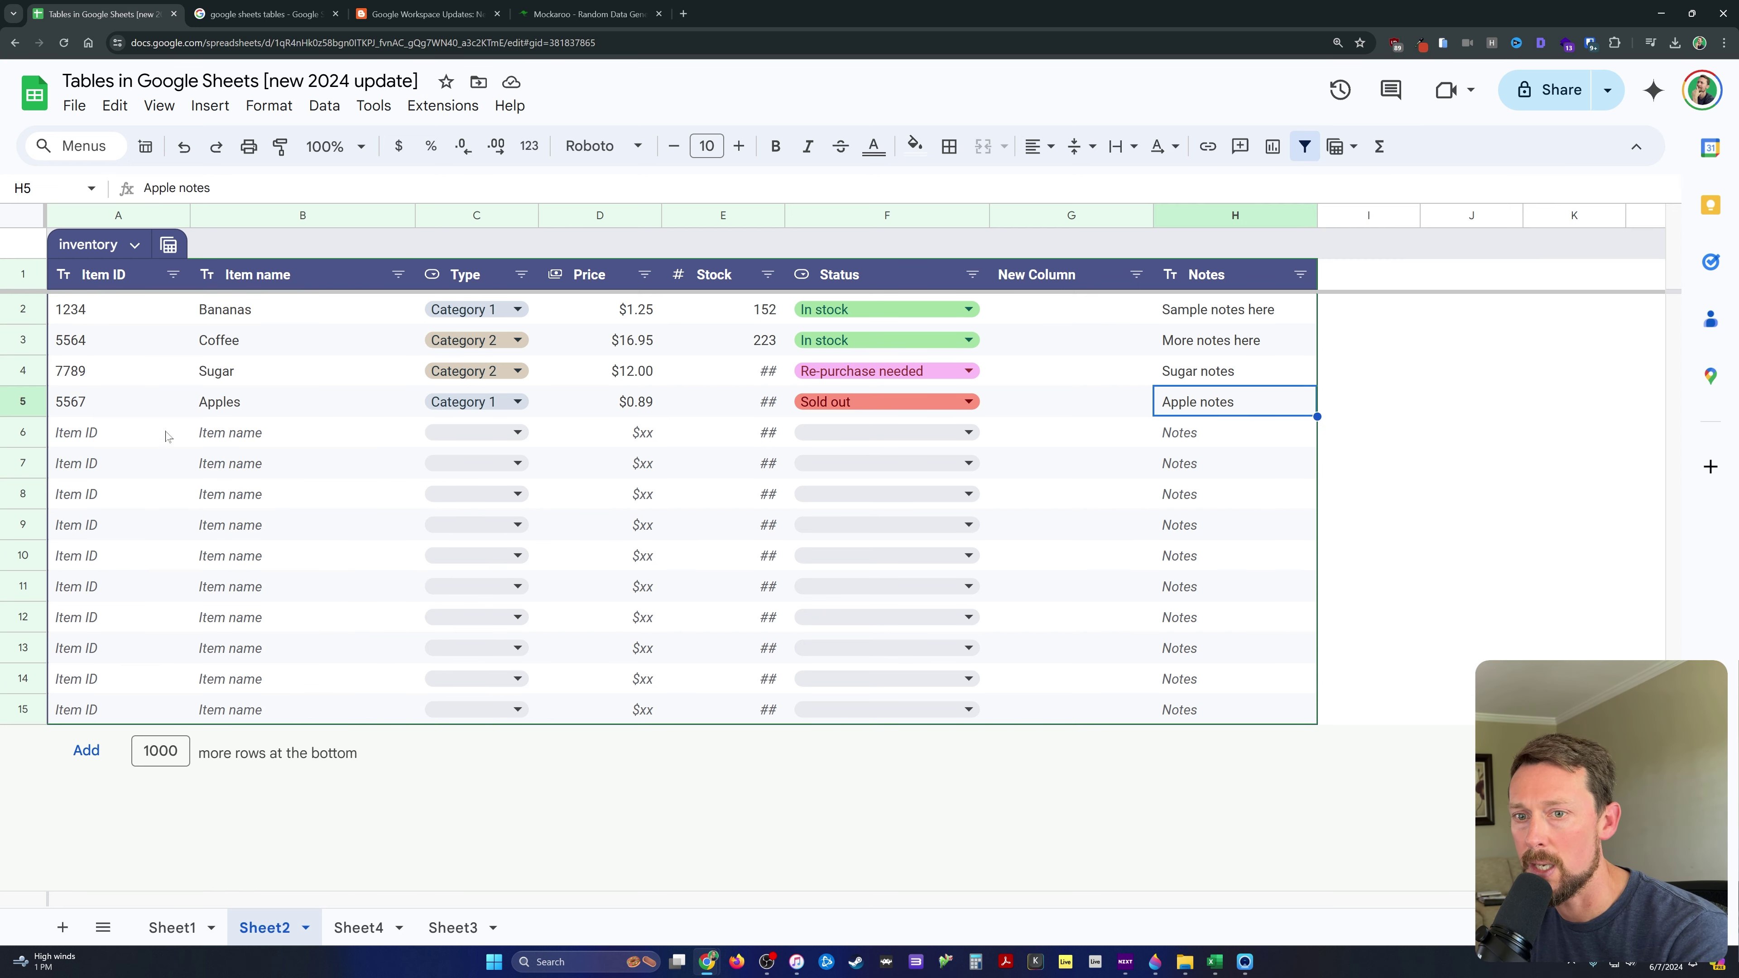
pyautogui.click(173, 275)
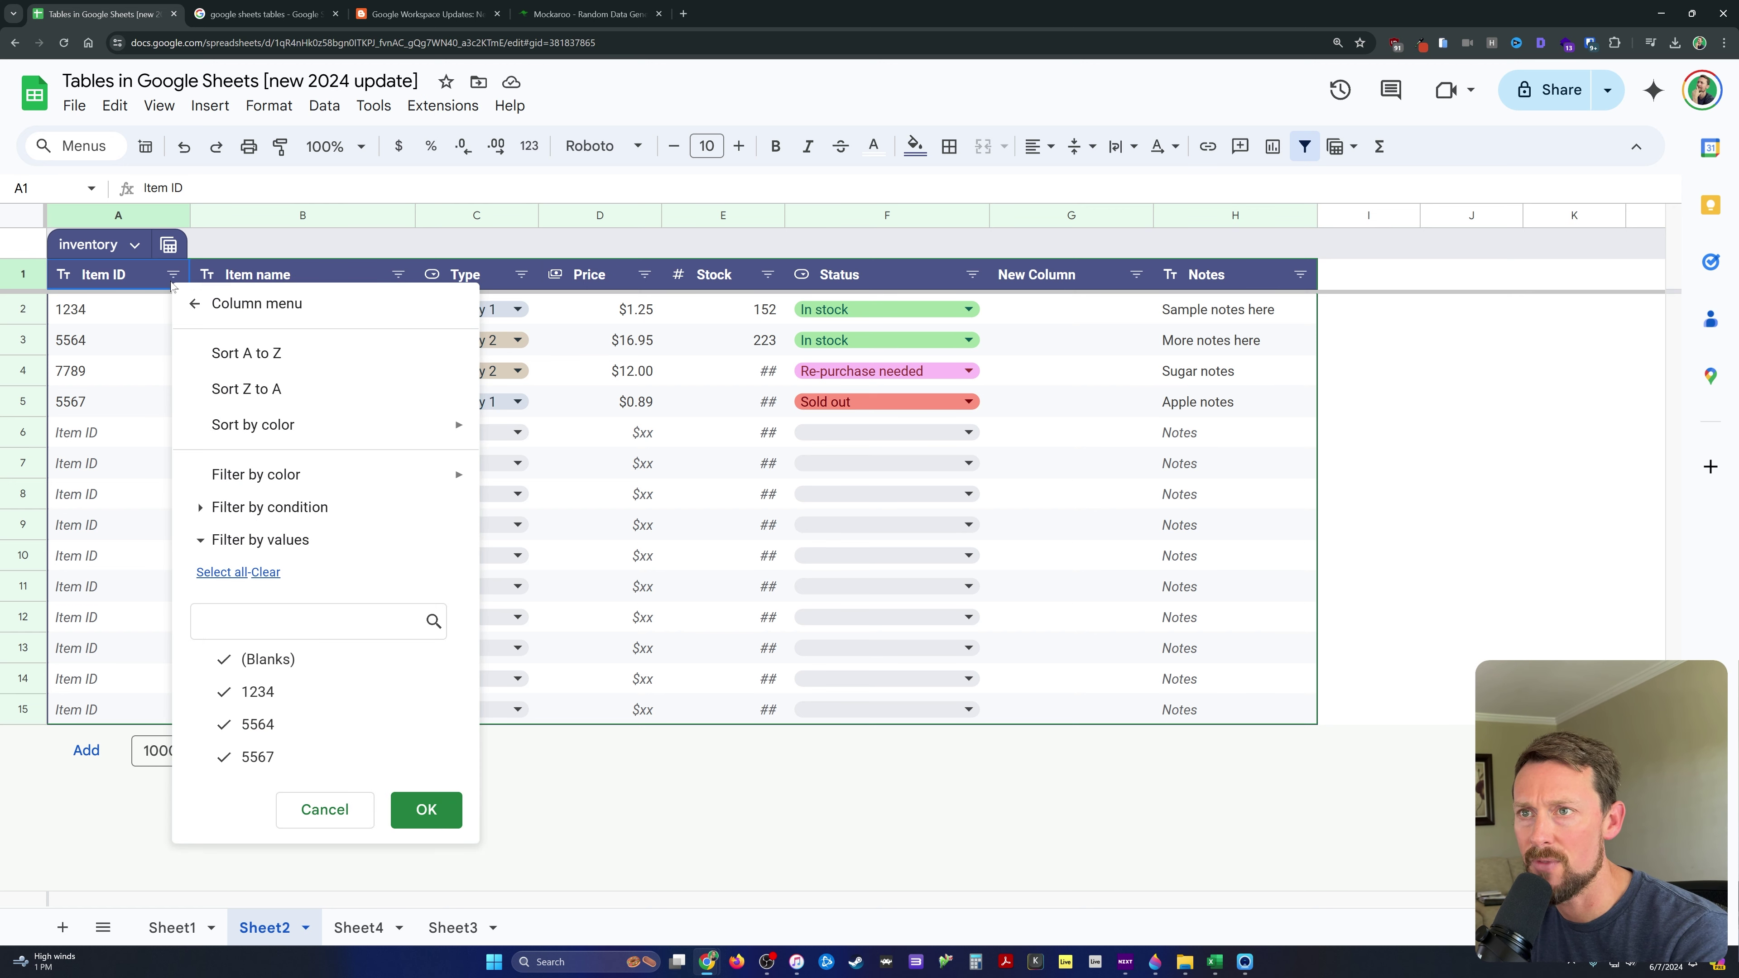
# - Review the Type and Item name filter values, then use Data > Remove filter on the table
pyautogui.click(521, 274)
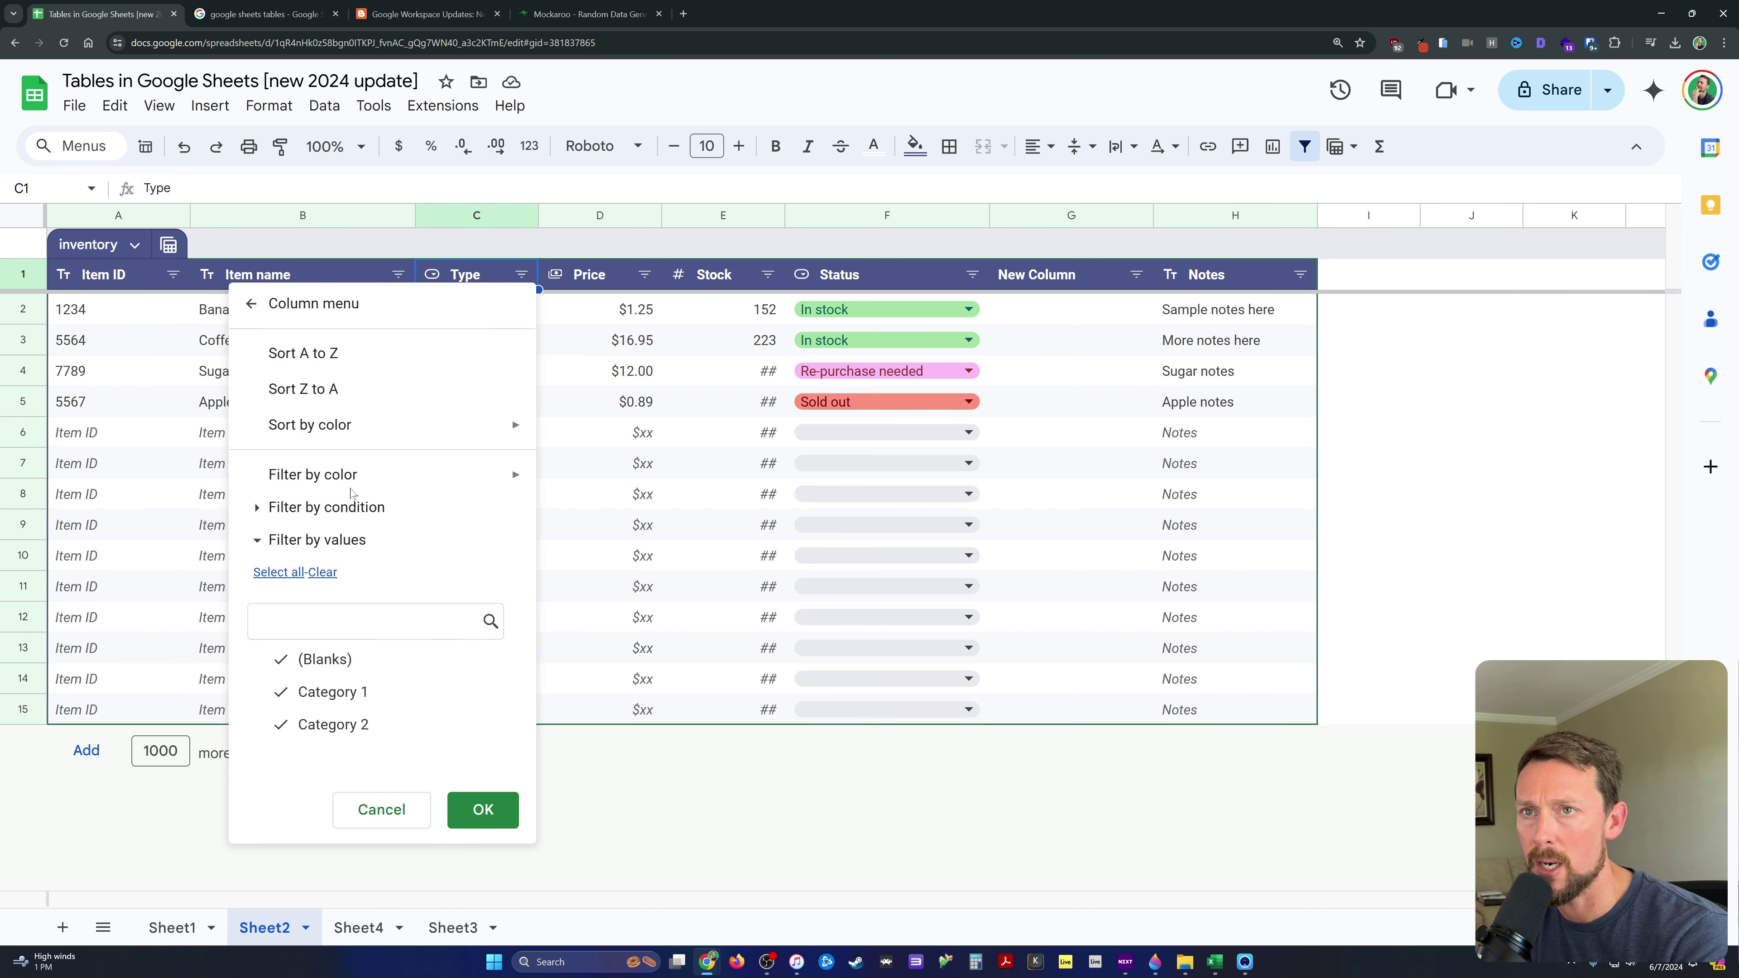
pyautogui.click(397, 275)
pyautogui.scroll(-2, 255, 684)
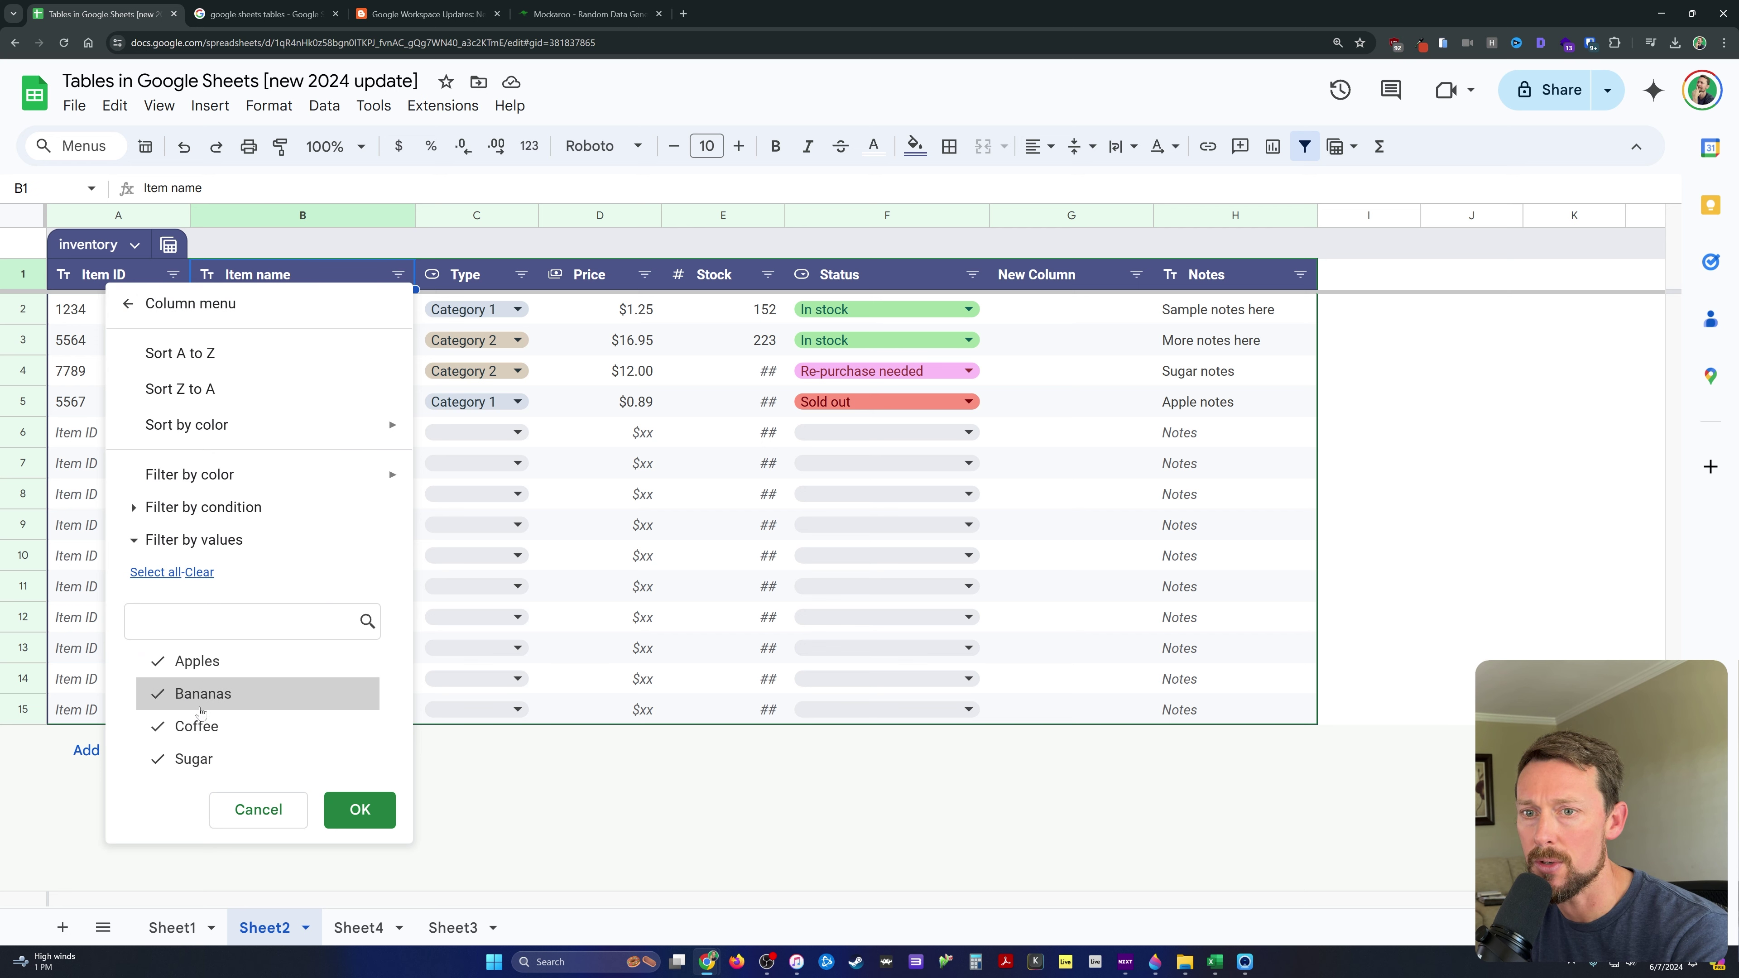
pyautogui.scroll(2, 254, 684)
pyautogui.click(359, 809)
pyautogui.click(210, 104)
pyautogui.moveTo(321, 104)
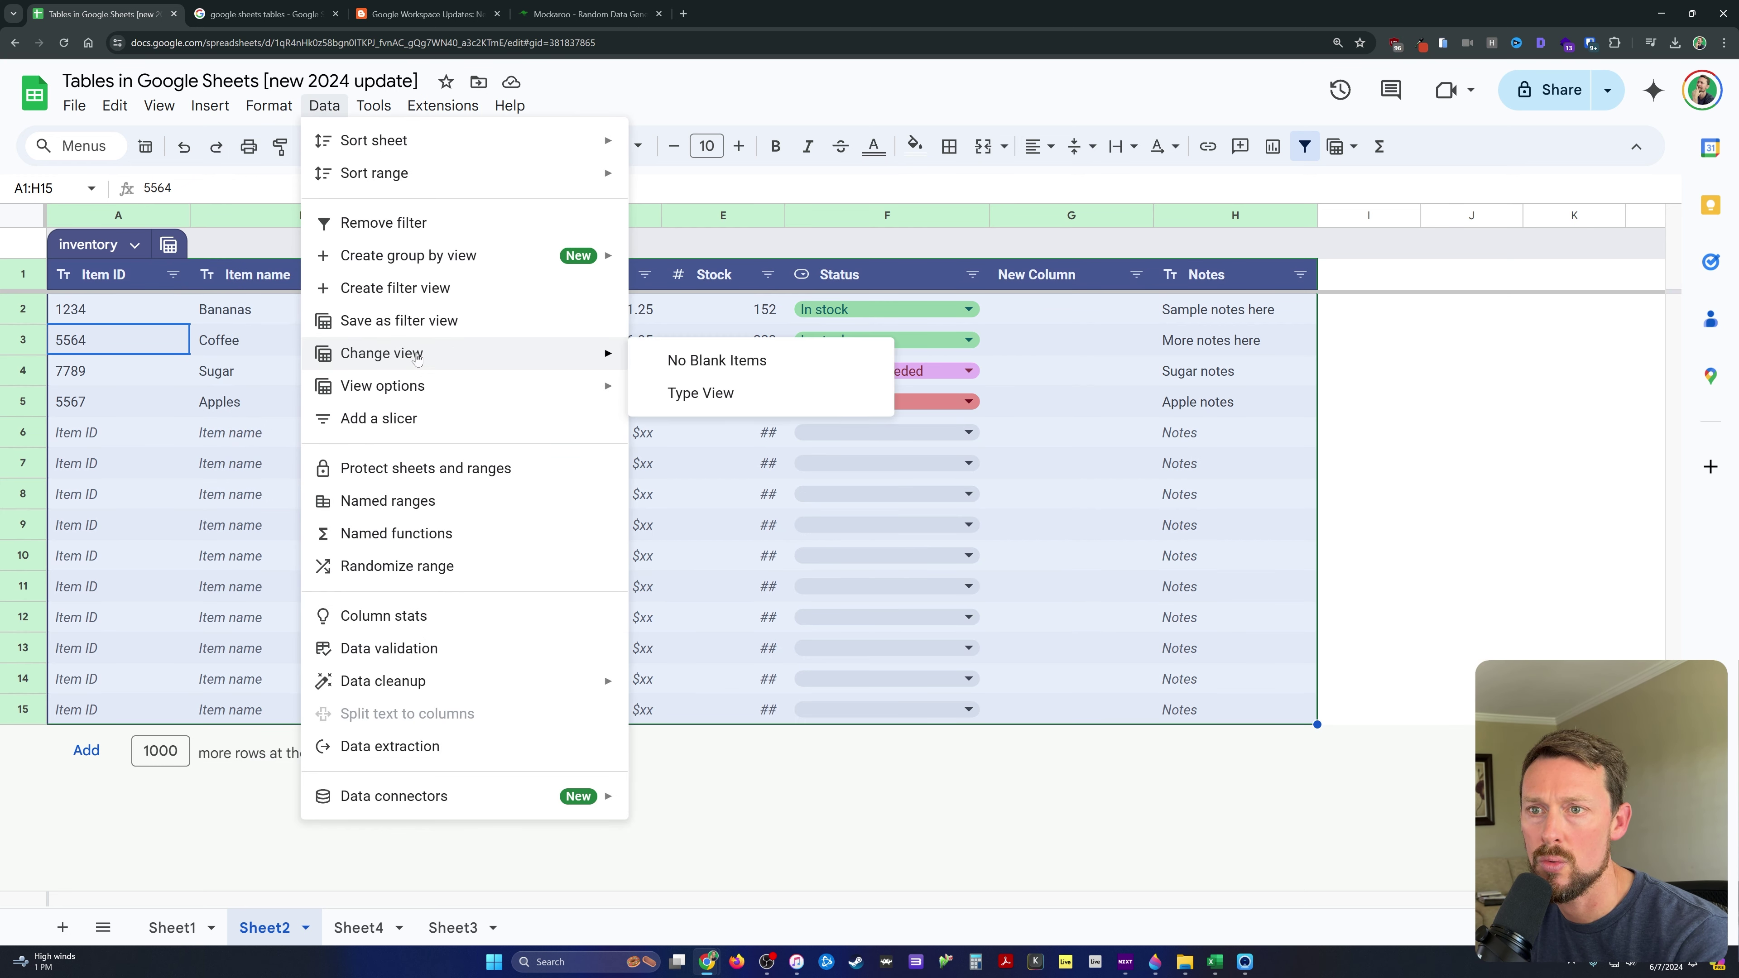
pyautogui.click(383, 223)
pyautogui.click(349, 339)
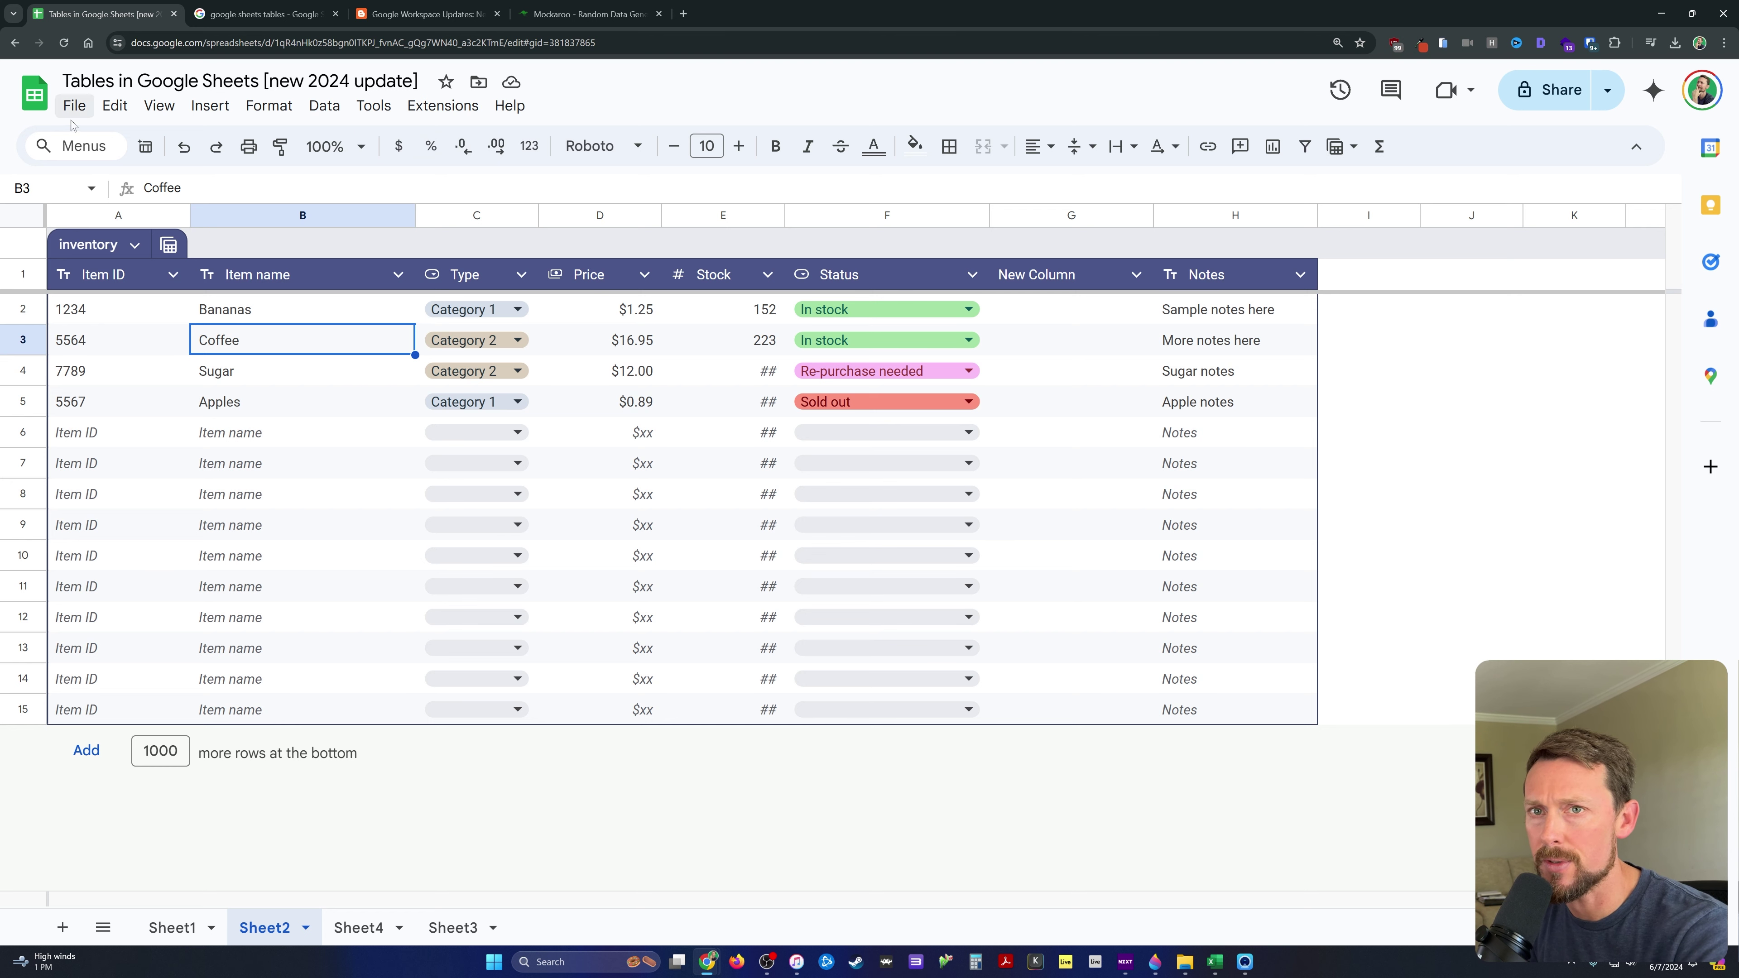
# - Change the Item ID column's type to Number so the IDs right-align
pyautogui.click(157, 323)
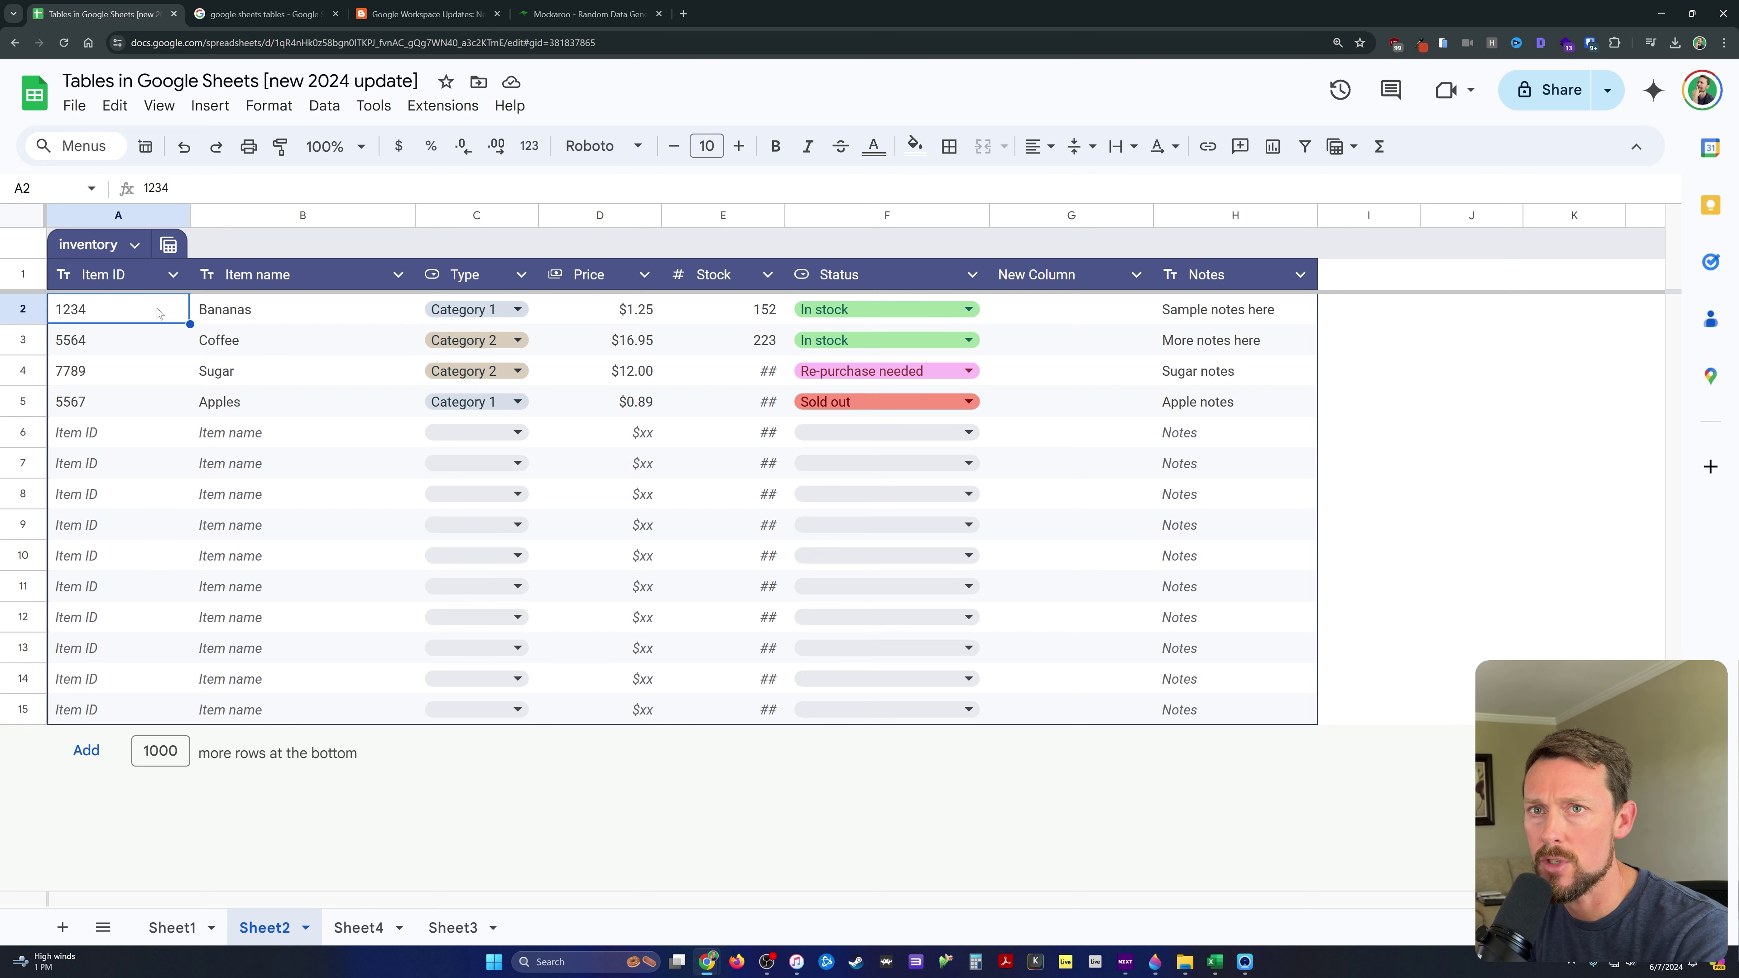
pyautogui.click(174, 277)
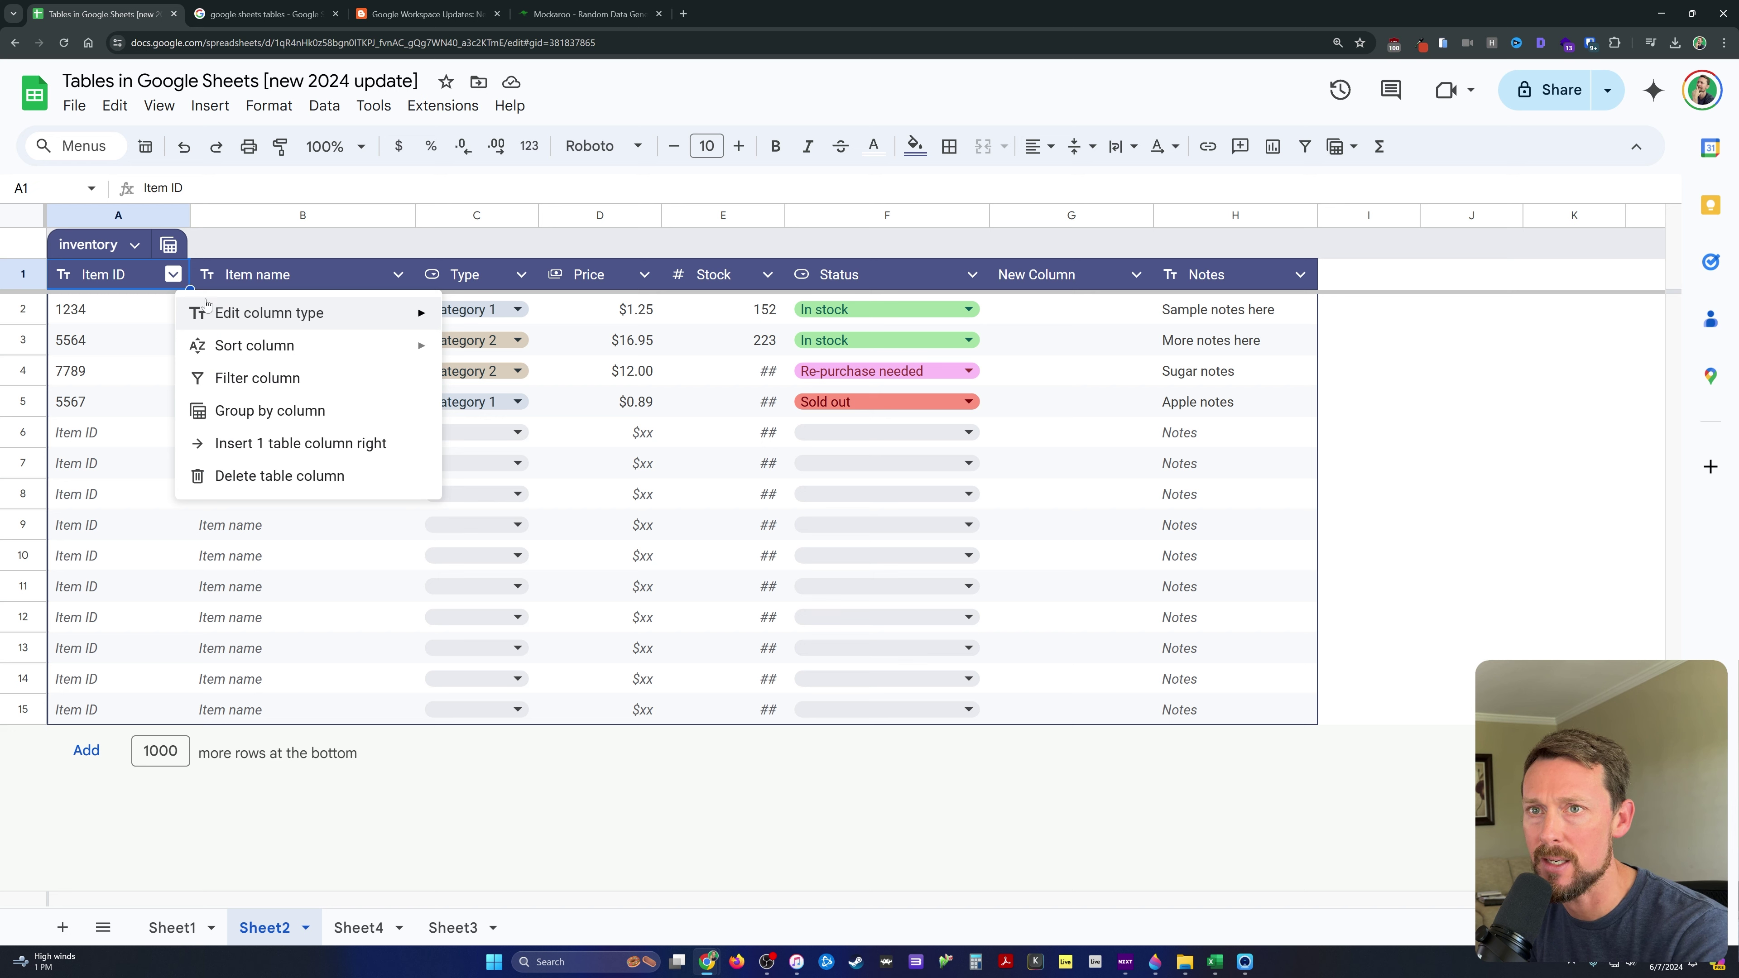
pyautogui.moveTo(250, 318)
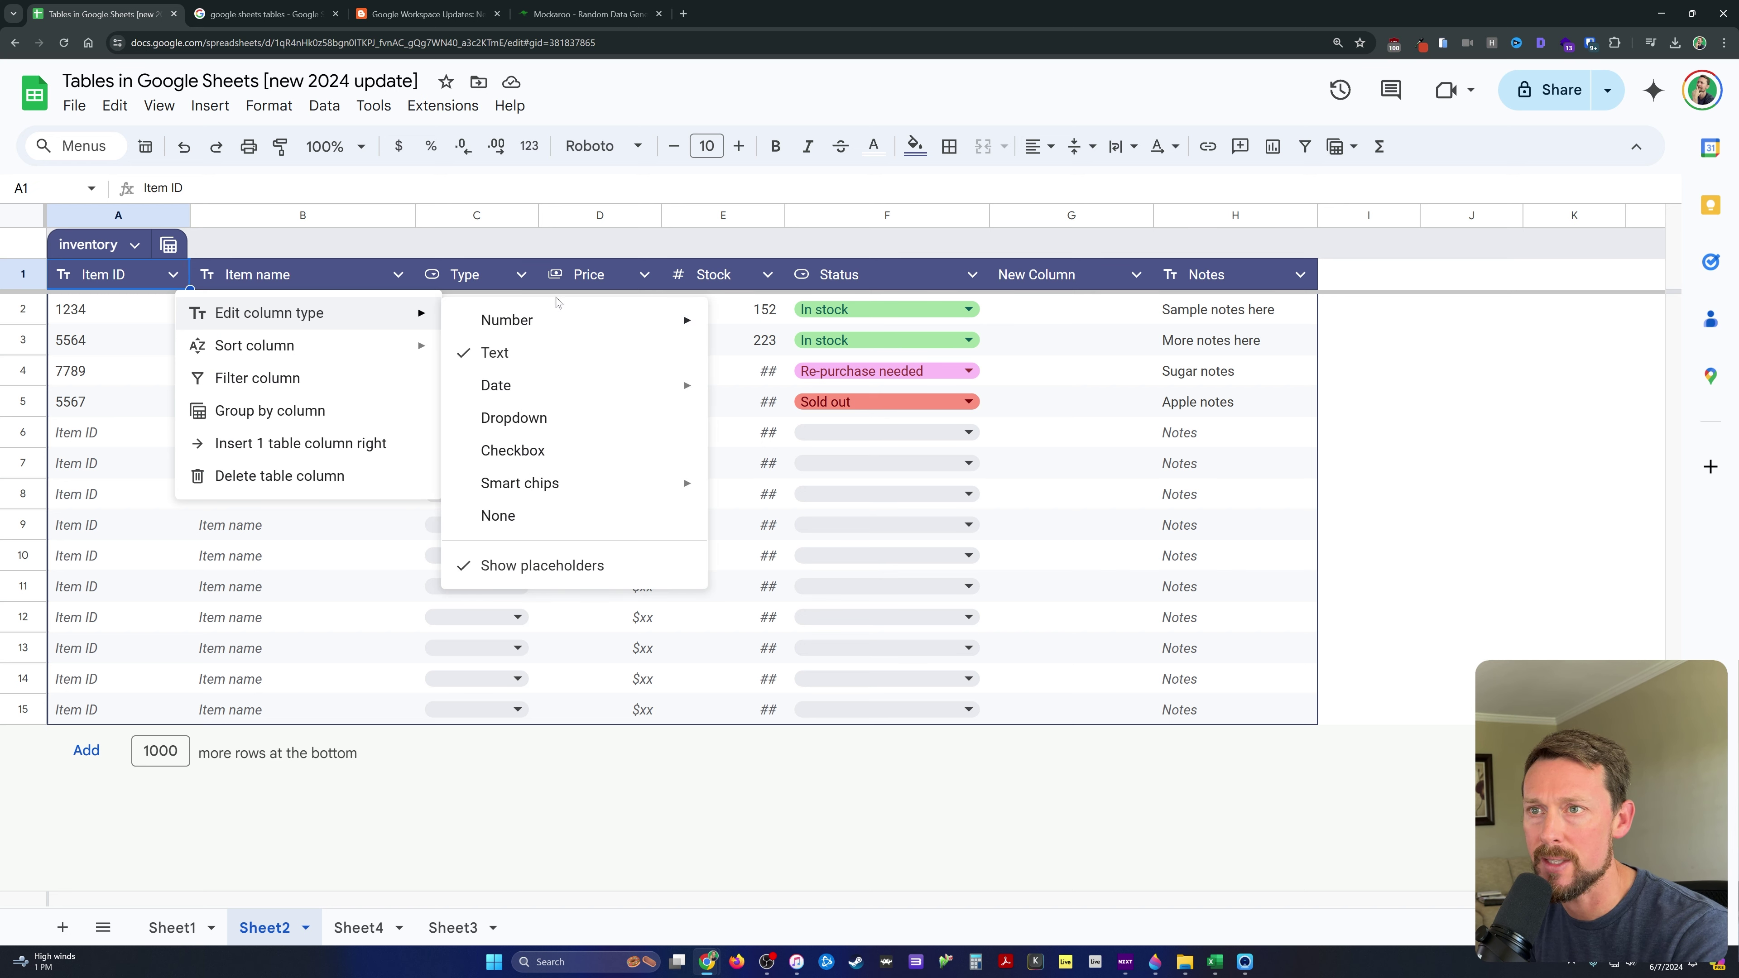
pyautogui.moveTo(557, 322)
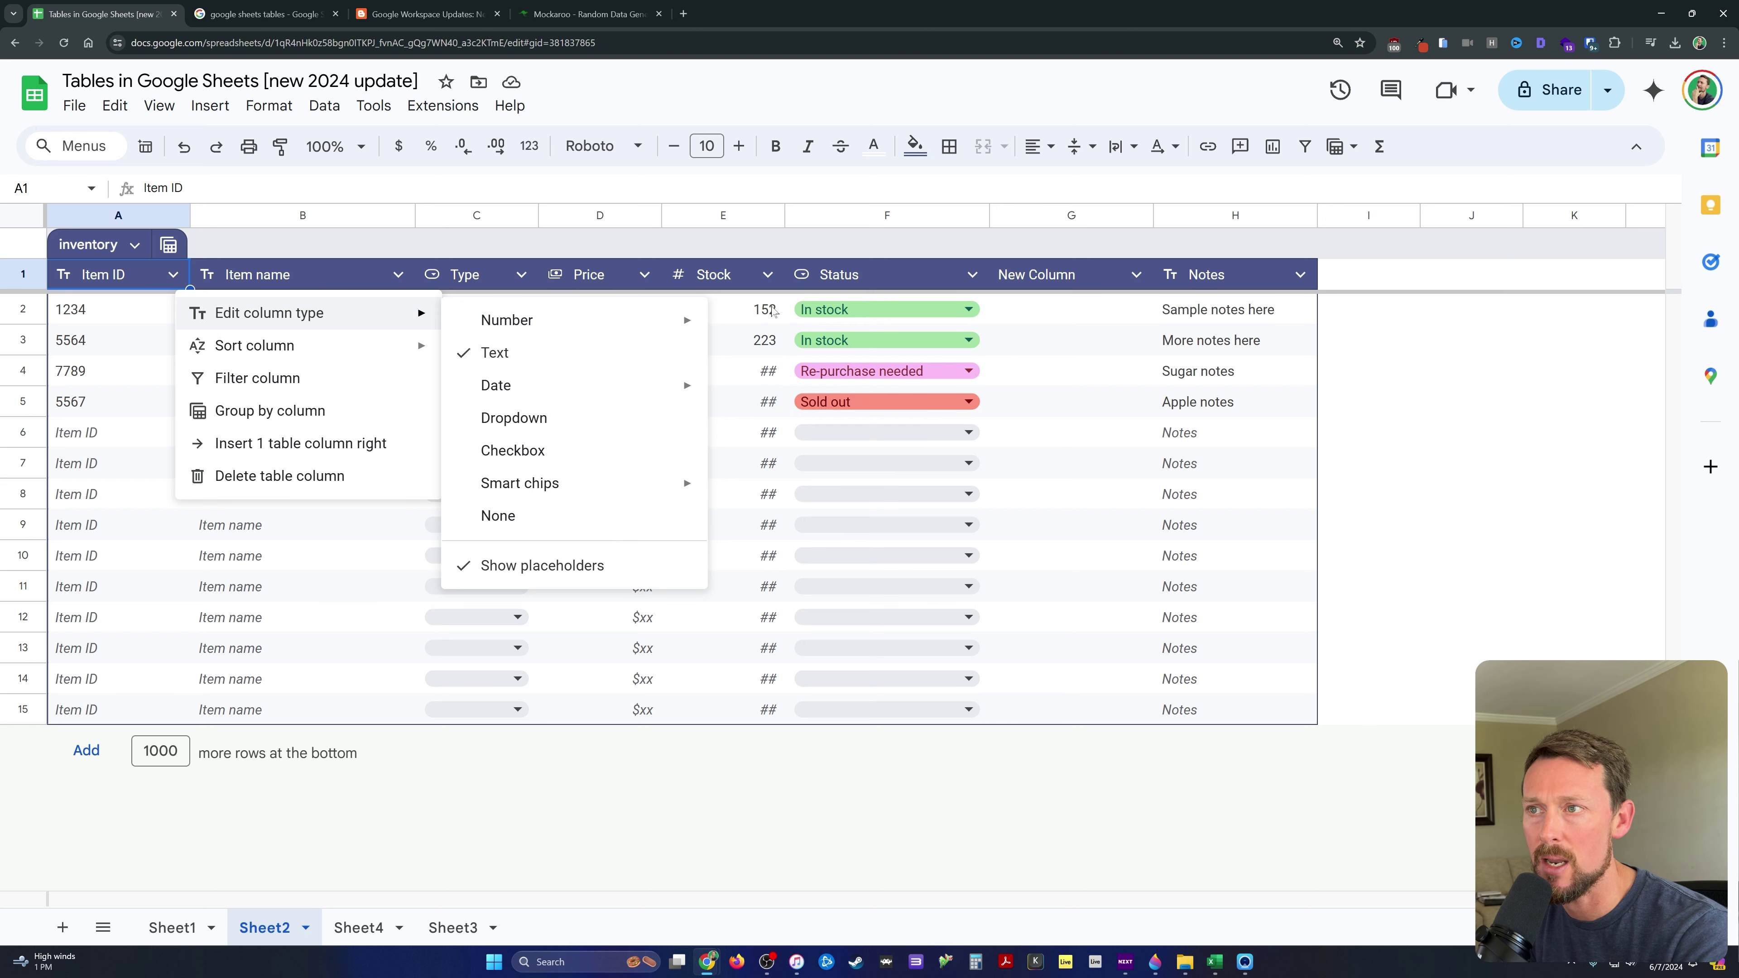
pyautogui.click(750, 325)
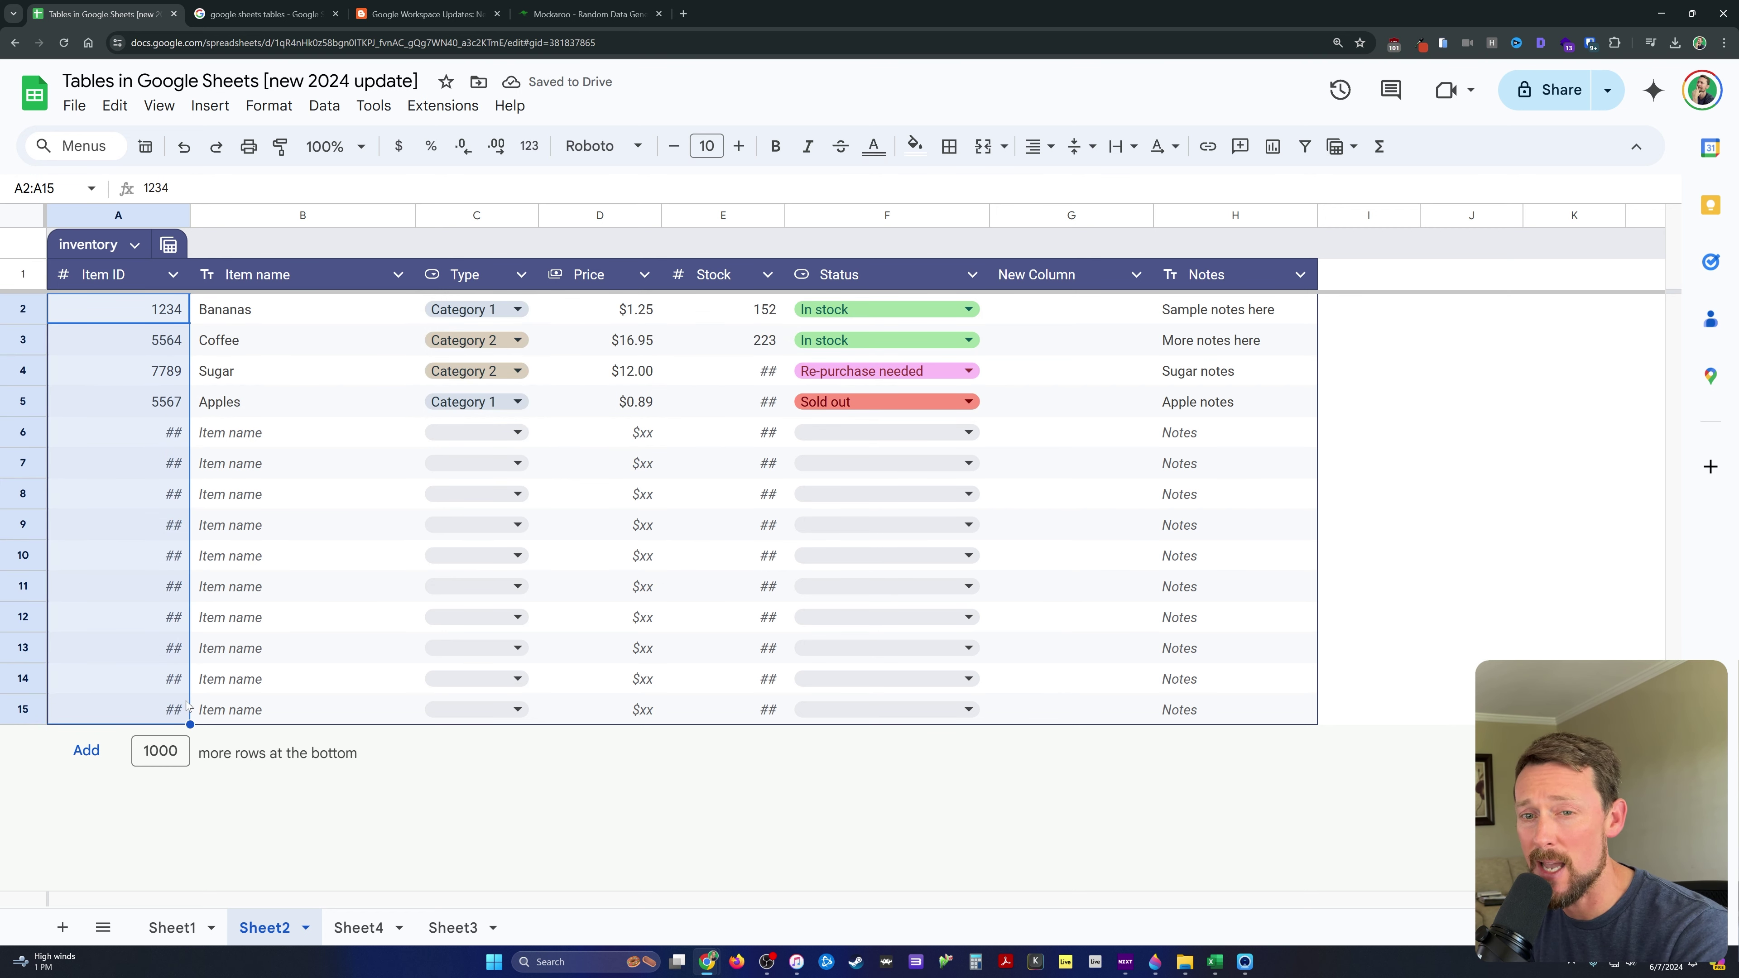
# - Review the Item name, Price and Status column type menus without changes, ending on cell J2
pyautogui.click(342, 289)
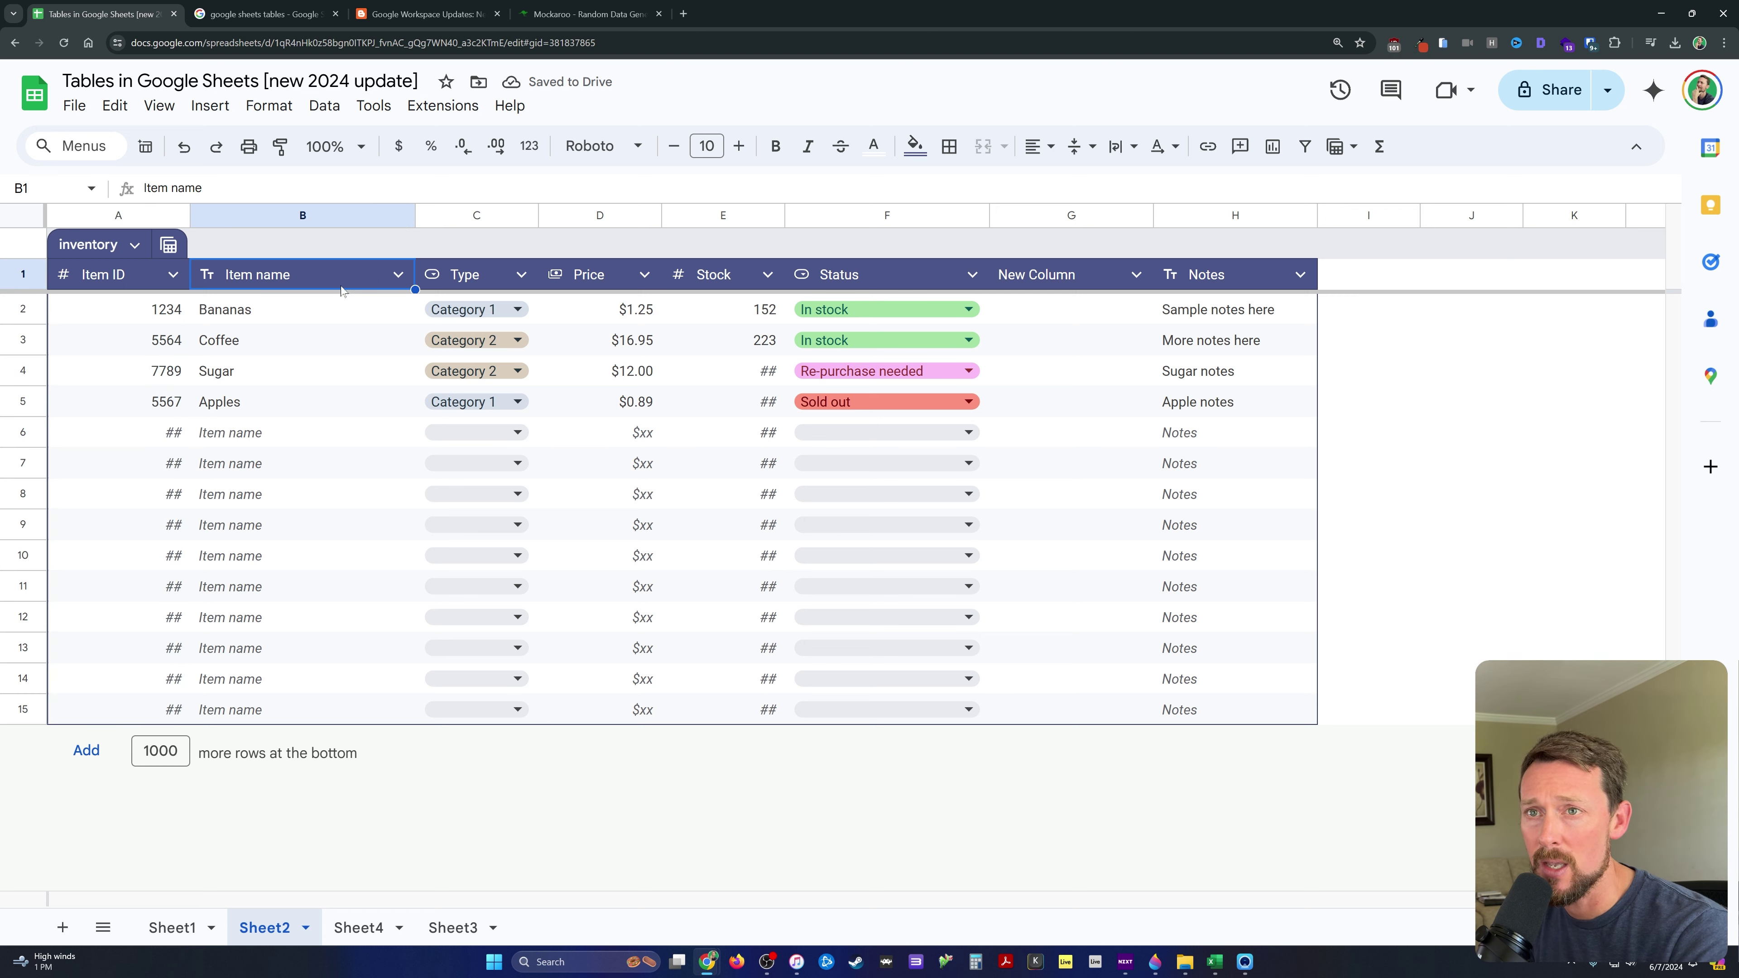
pyautogui.click(398, 275)
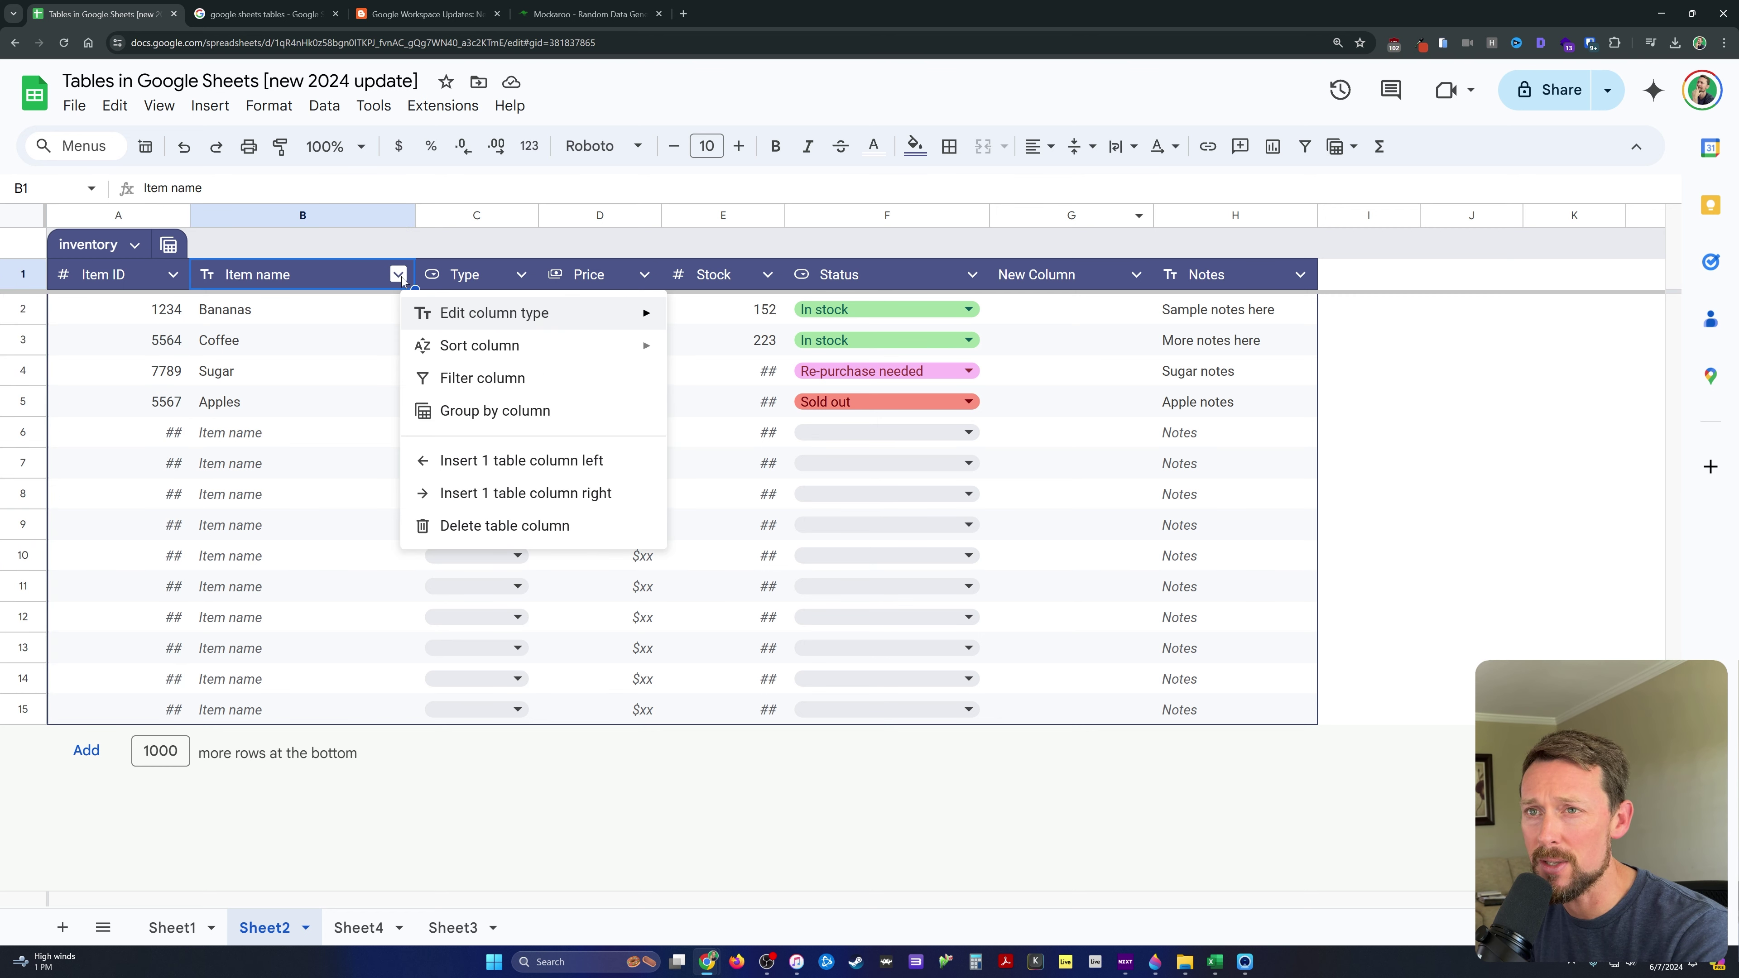
pyautogui.moveTo(463, 317)
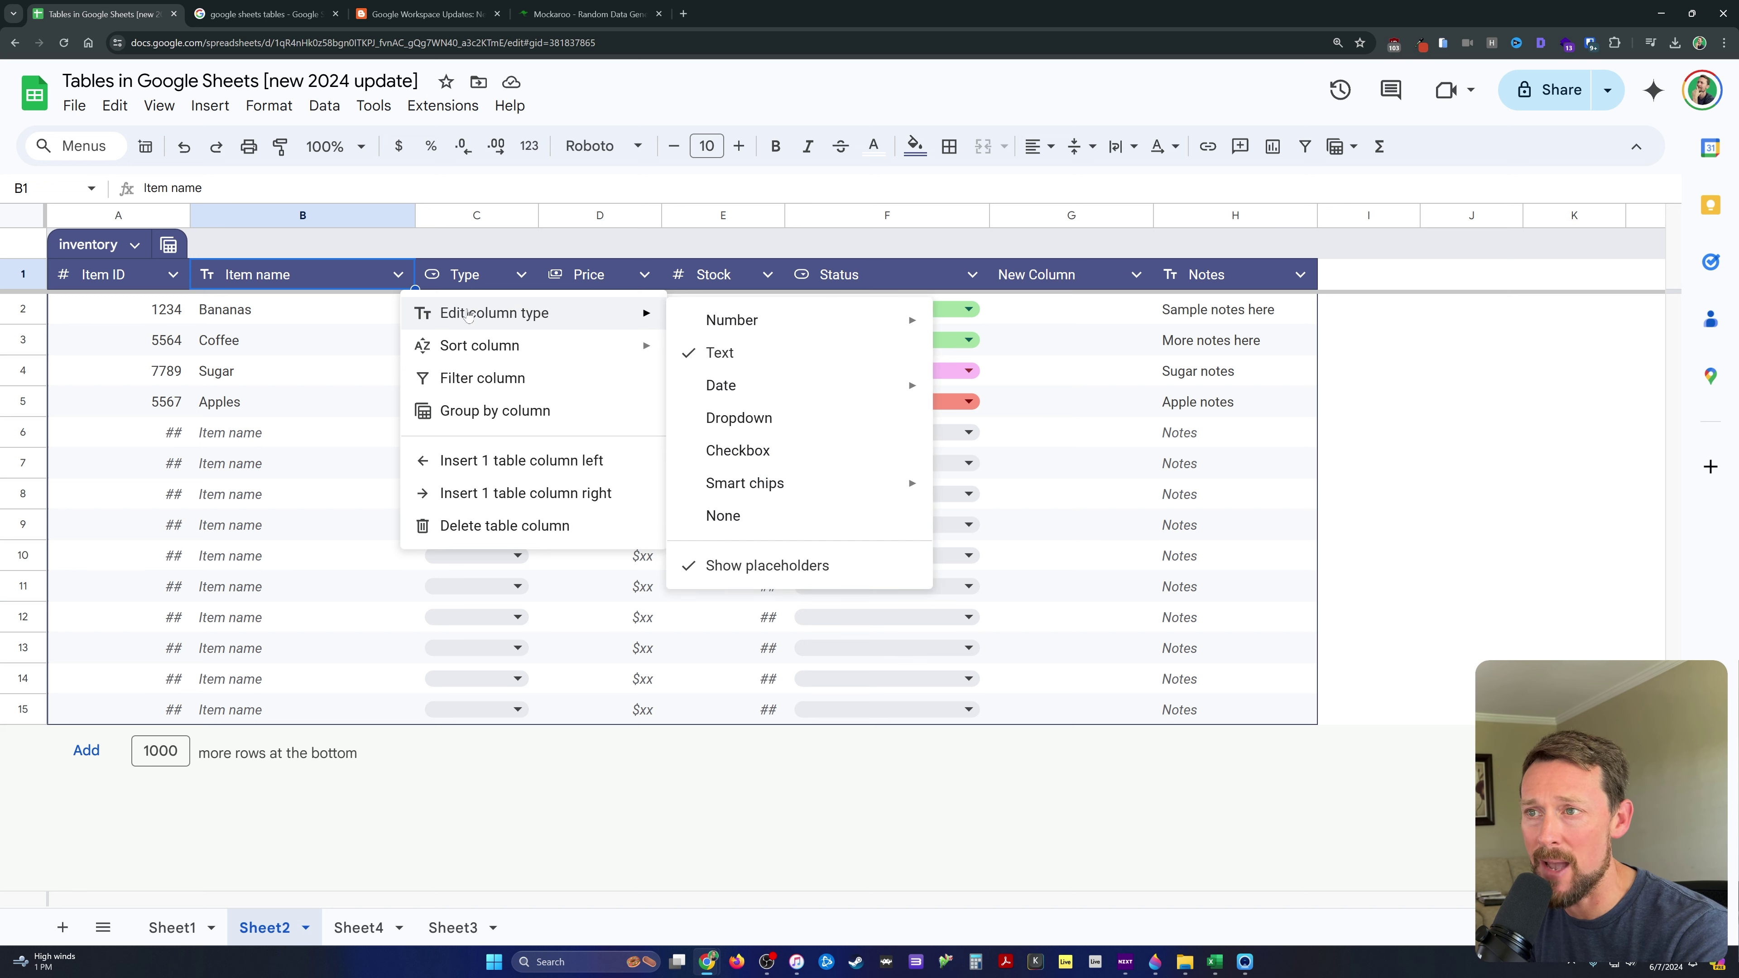
pyautogui.click(597, 276)
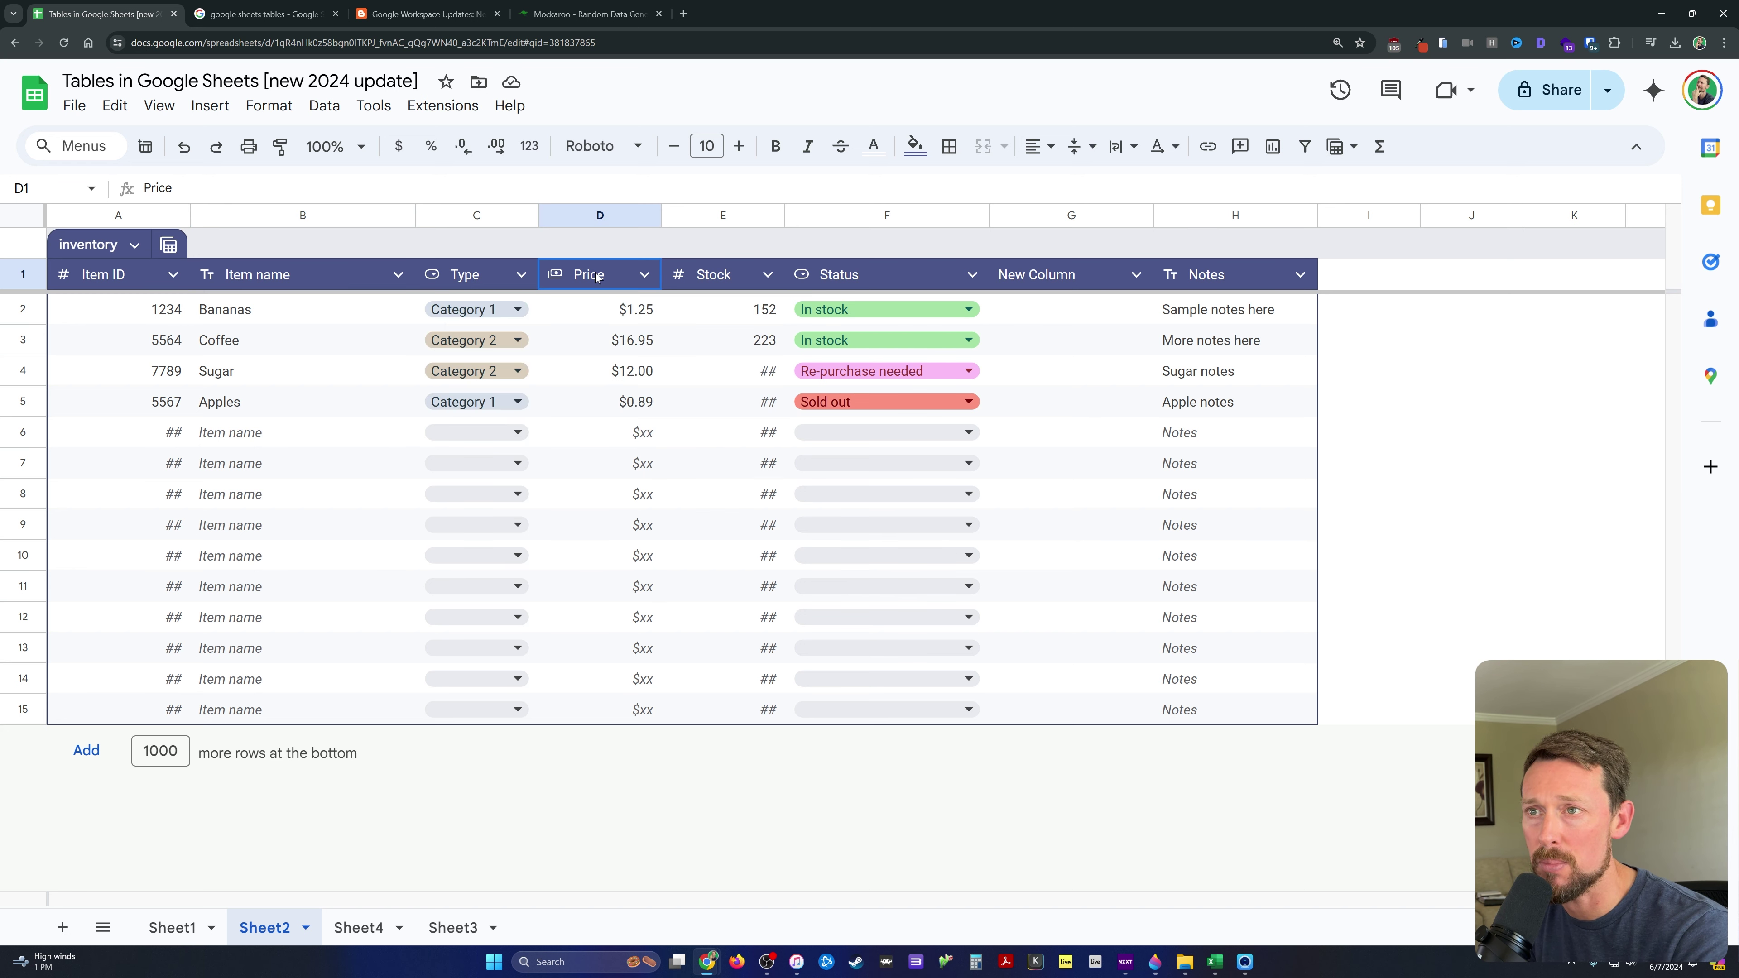
pyautogui.click(643, 275)
pyautogui.moveTo(720, 313)
pyautogui.moveTo(1025, 322)
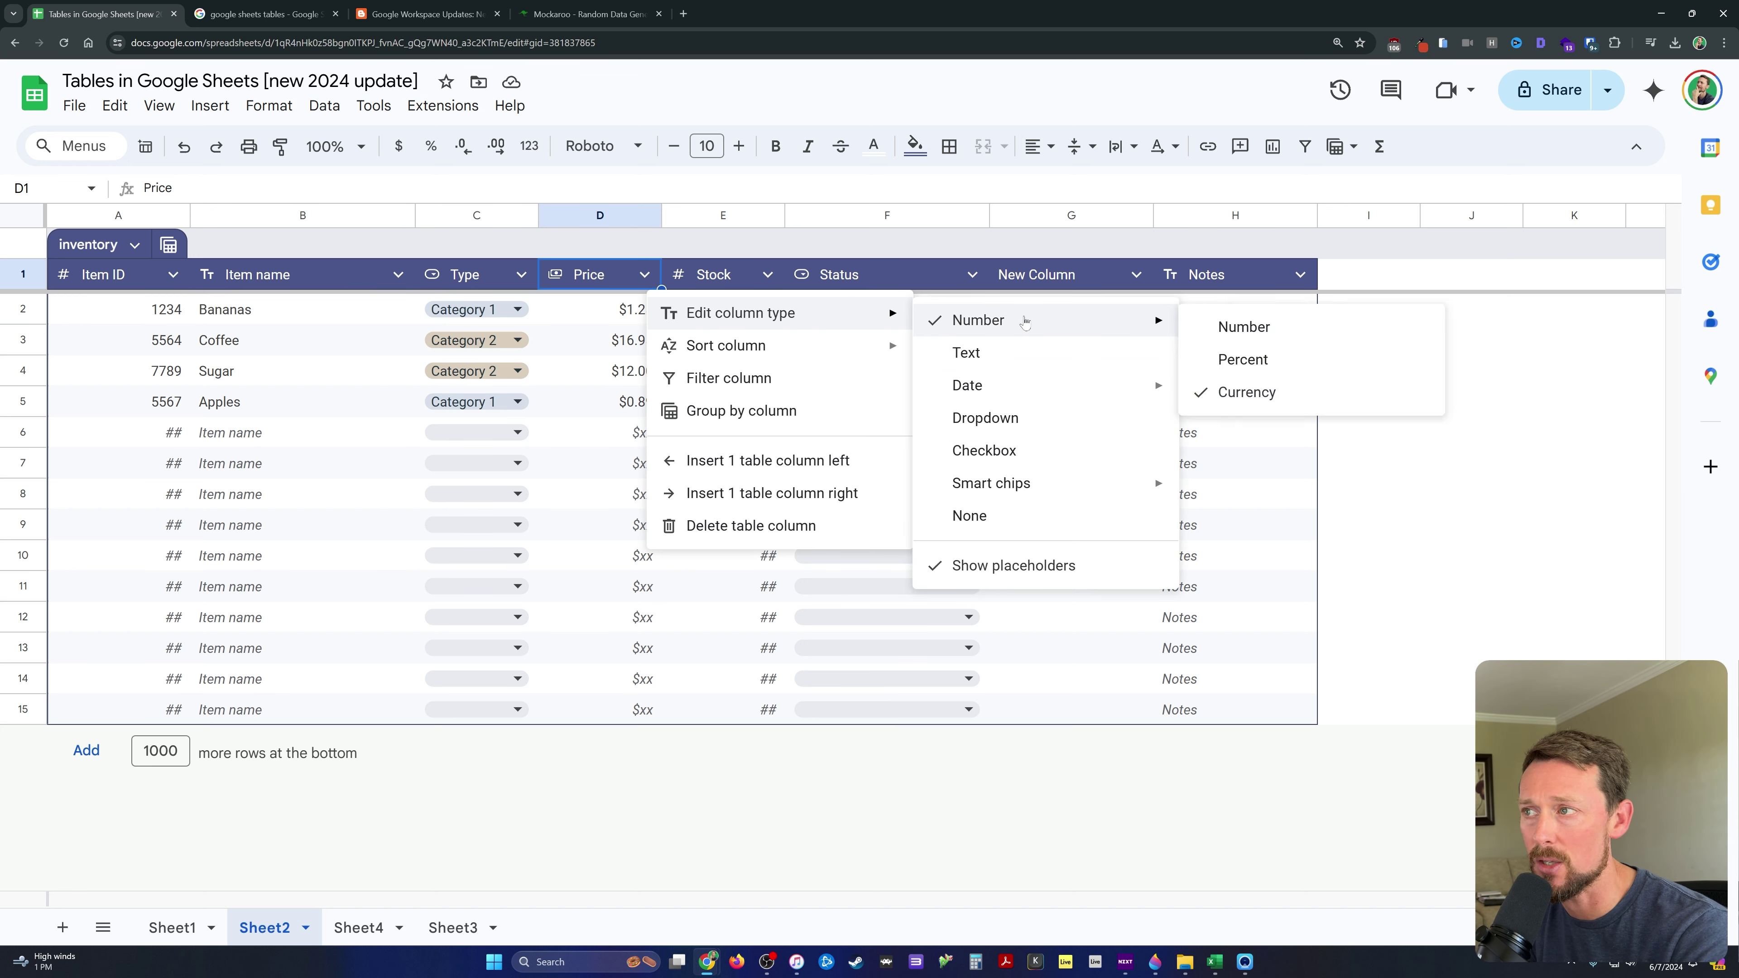
pyautogui.click(874, 274)
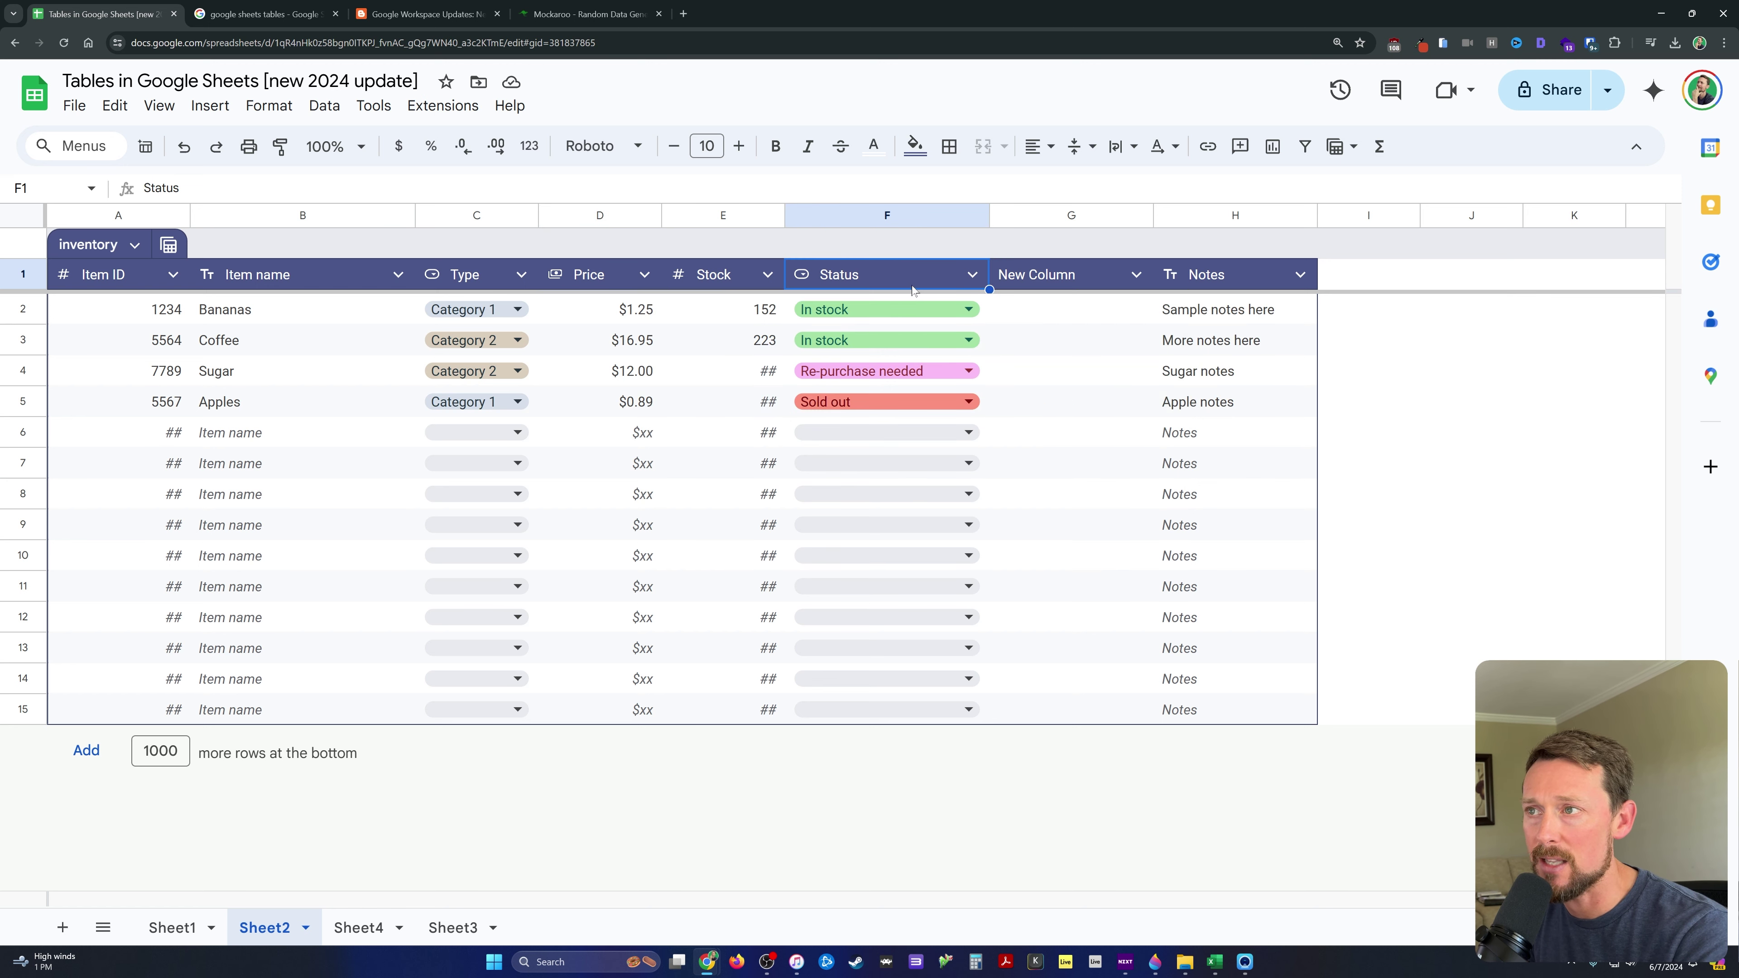
pyautogui.click(972, 275)
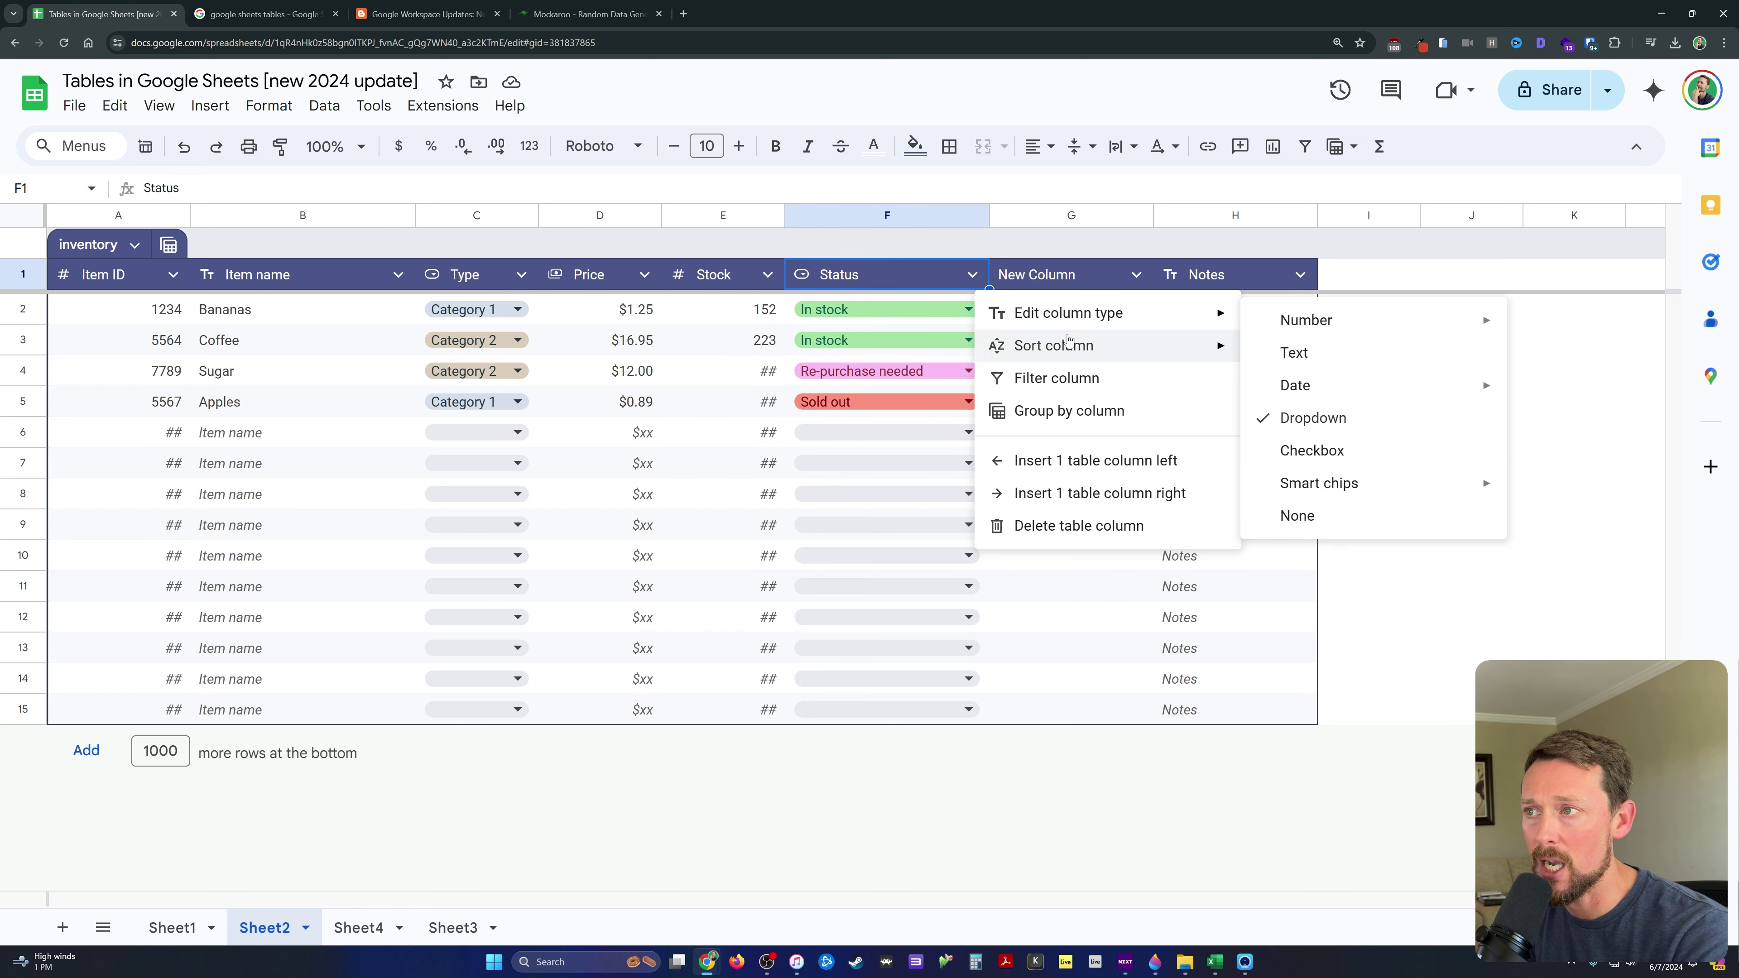
pyautogui.moveTo(1073, 348)
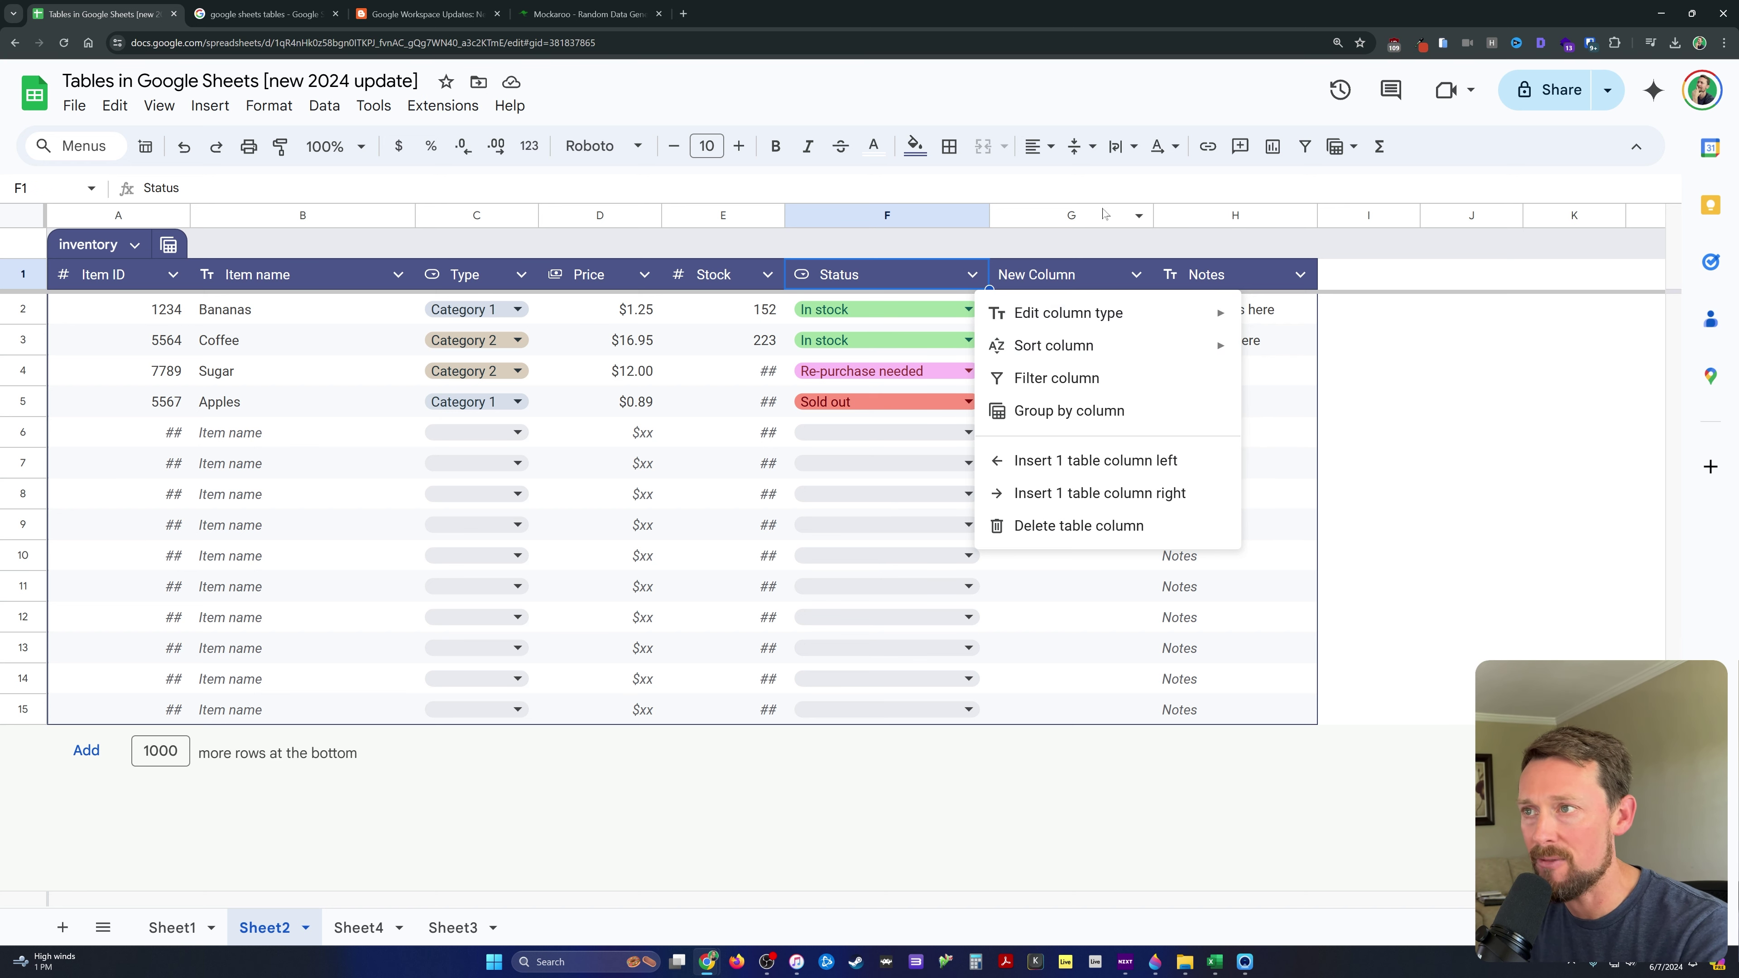
pyautogui.click(729, 401)
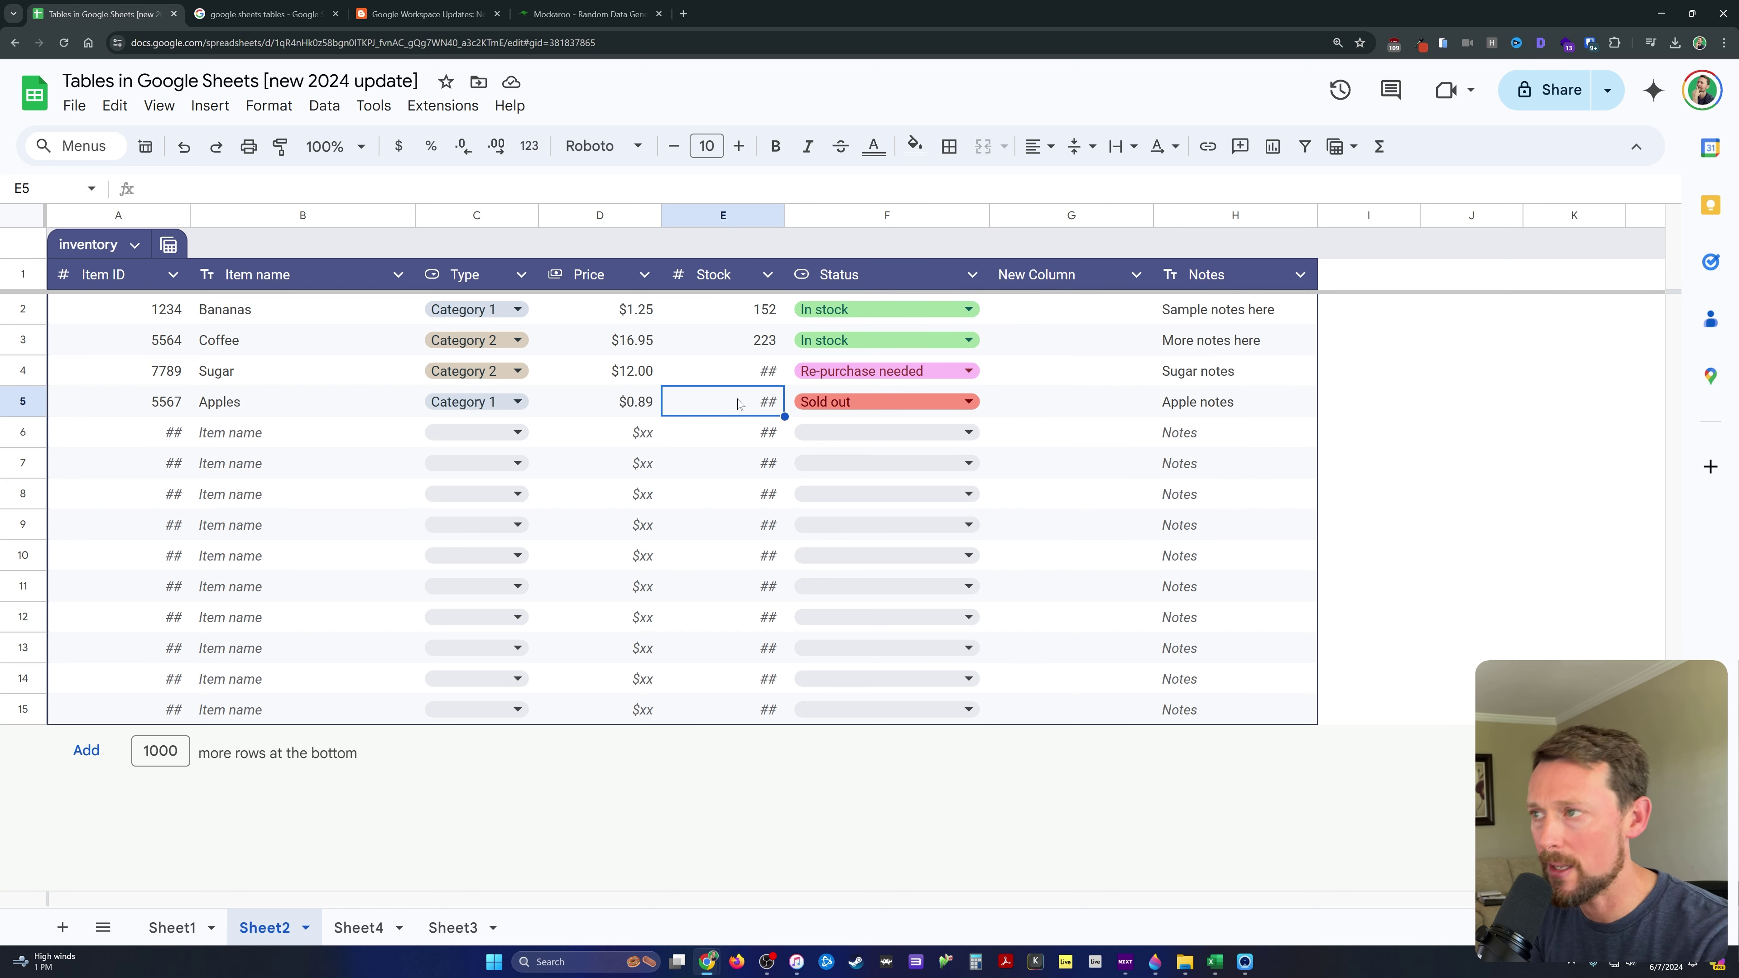
pyautogui.click(1471, 308)
# - In J2, enter =inventory, then wrap it as ={inventory} so the table data appears
pyautogui.write('=inv')
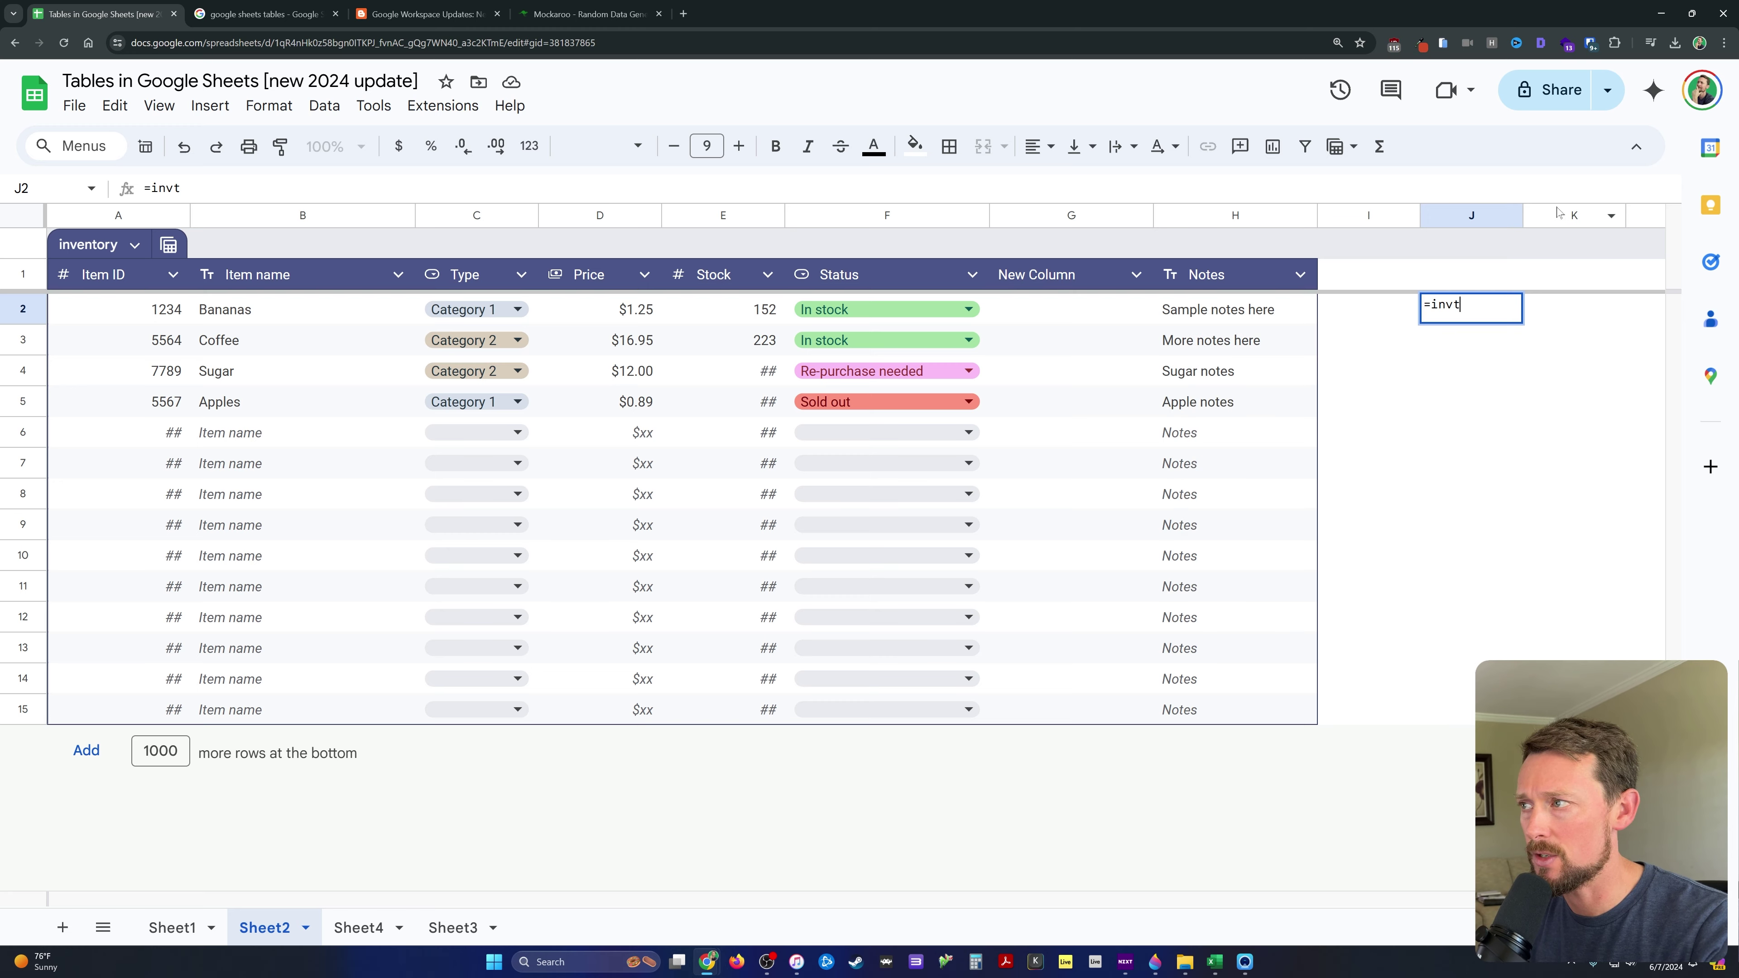
pyautogui.write('en')
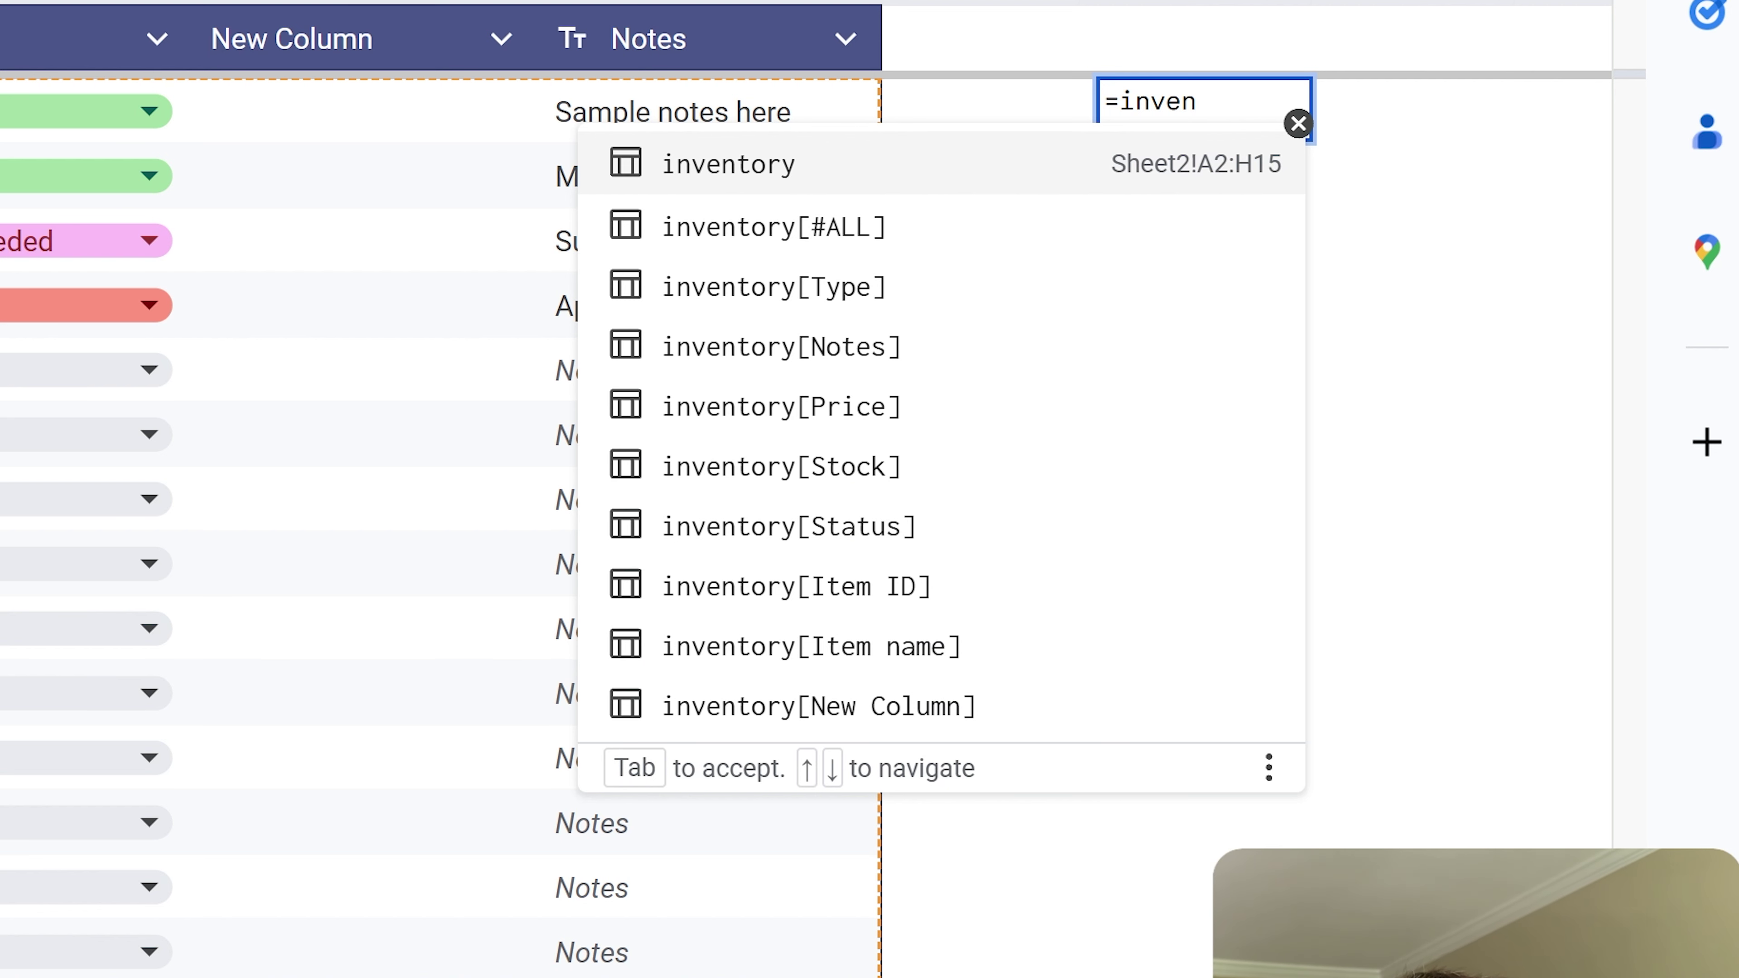
pyautogui.press('Tab')
pyautogui.press('Return')
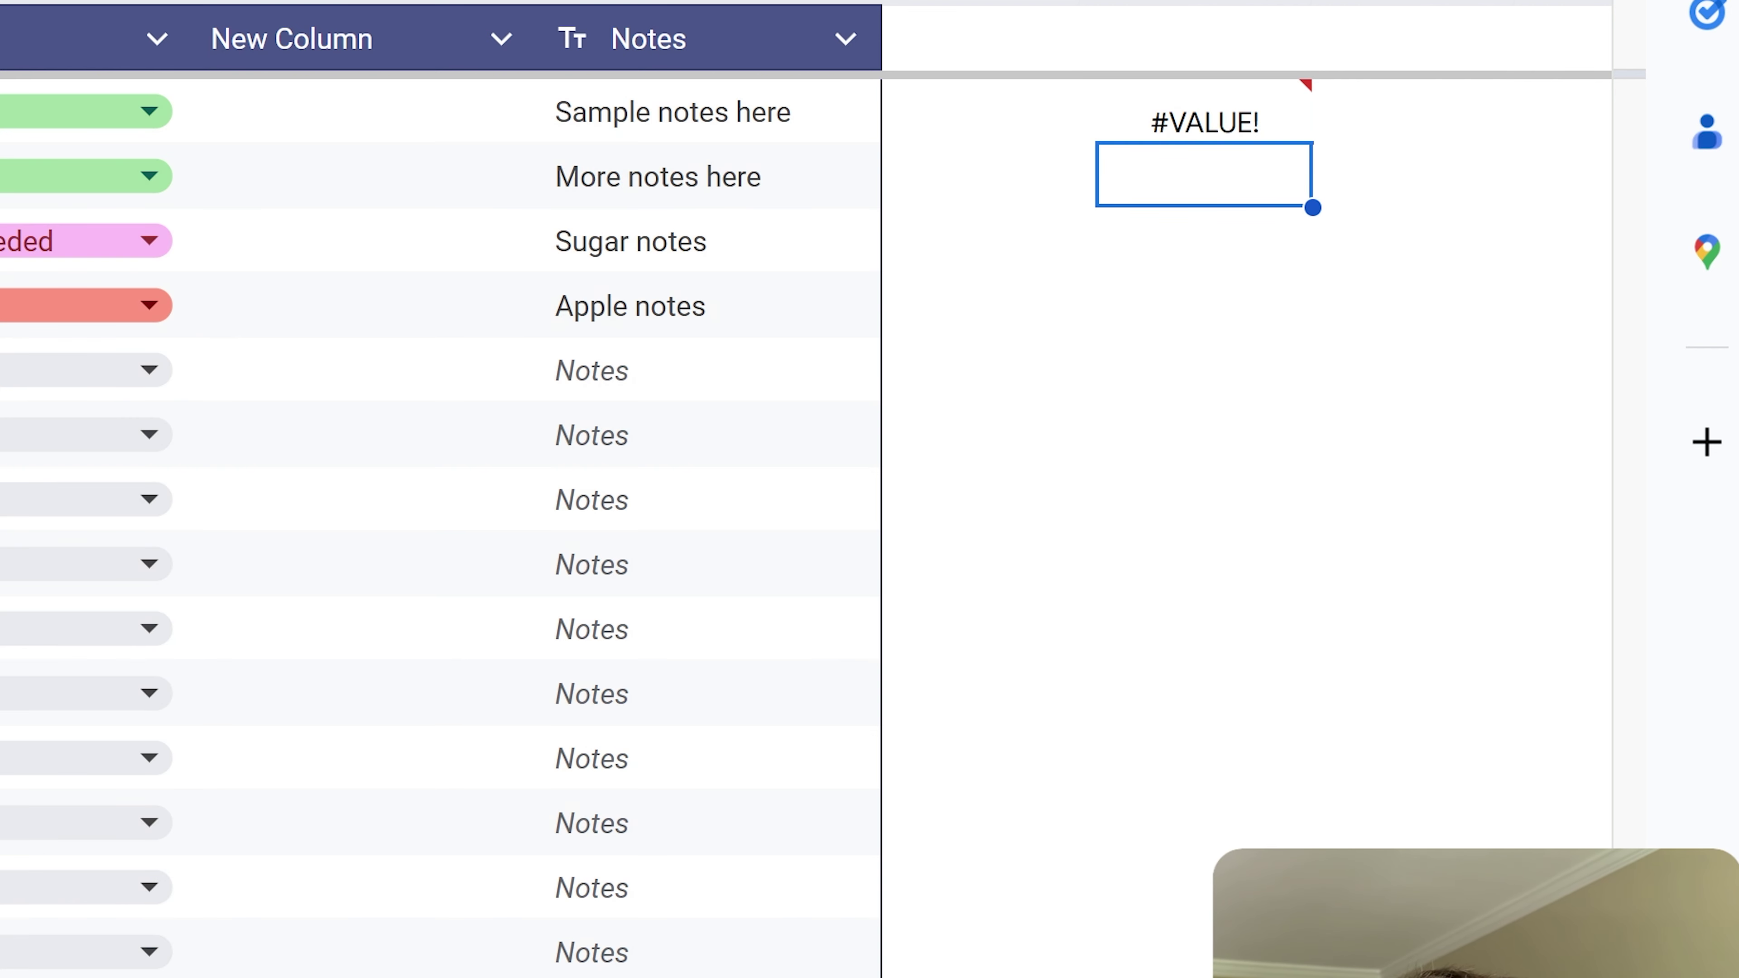
pyautogui.press('Up')
pyautogui.press('Return')
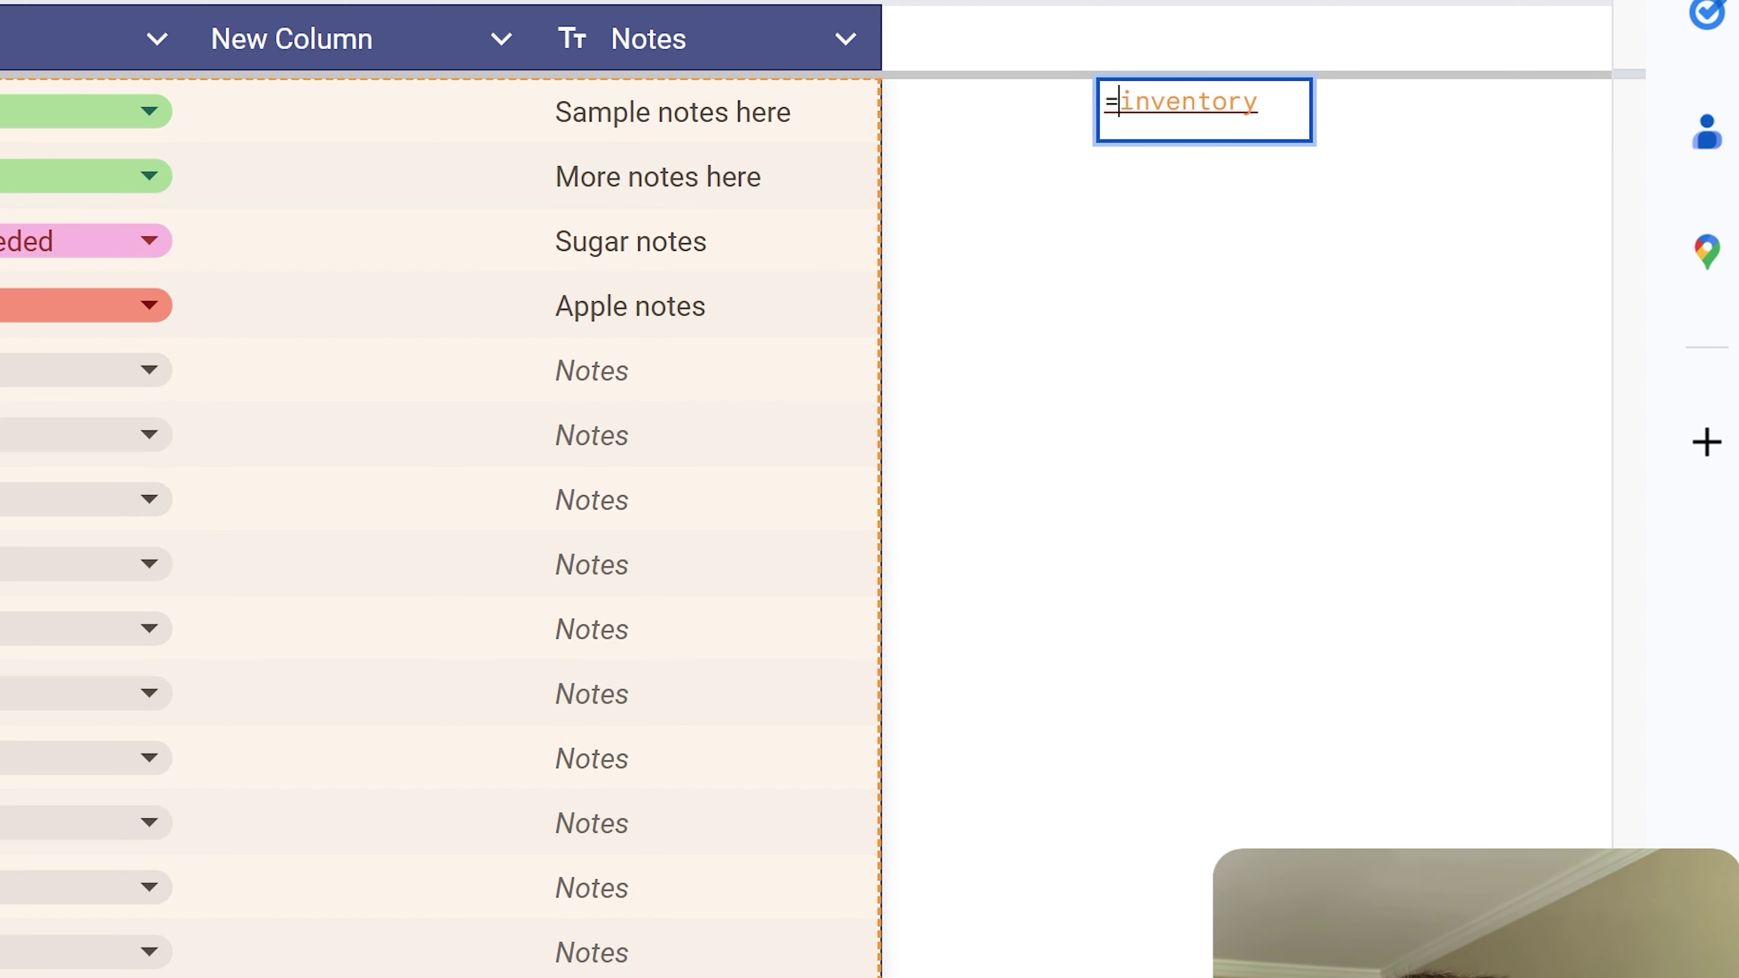
pyautogui.click(1120, 102)
pyautogui.write('{')
pyautogui.write('}')
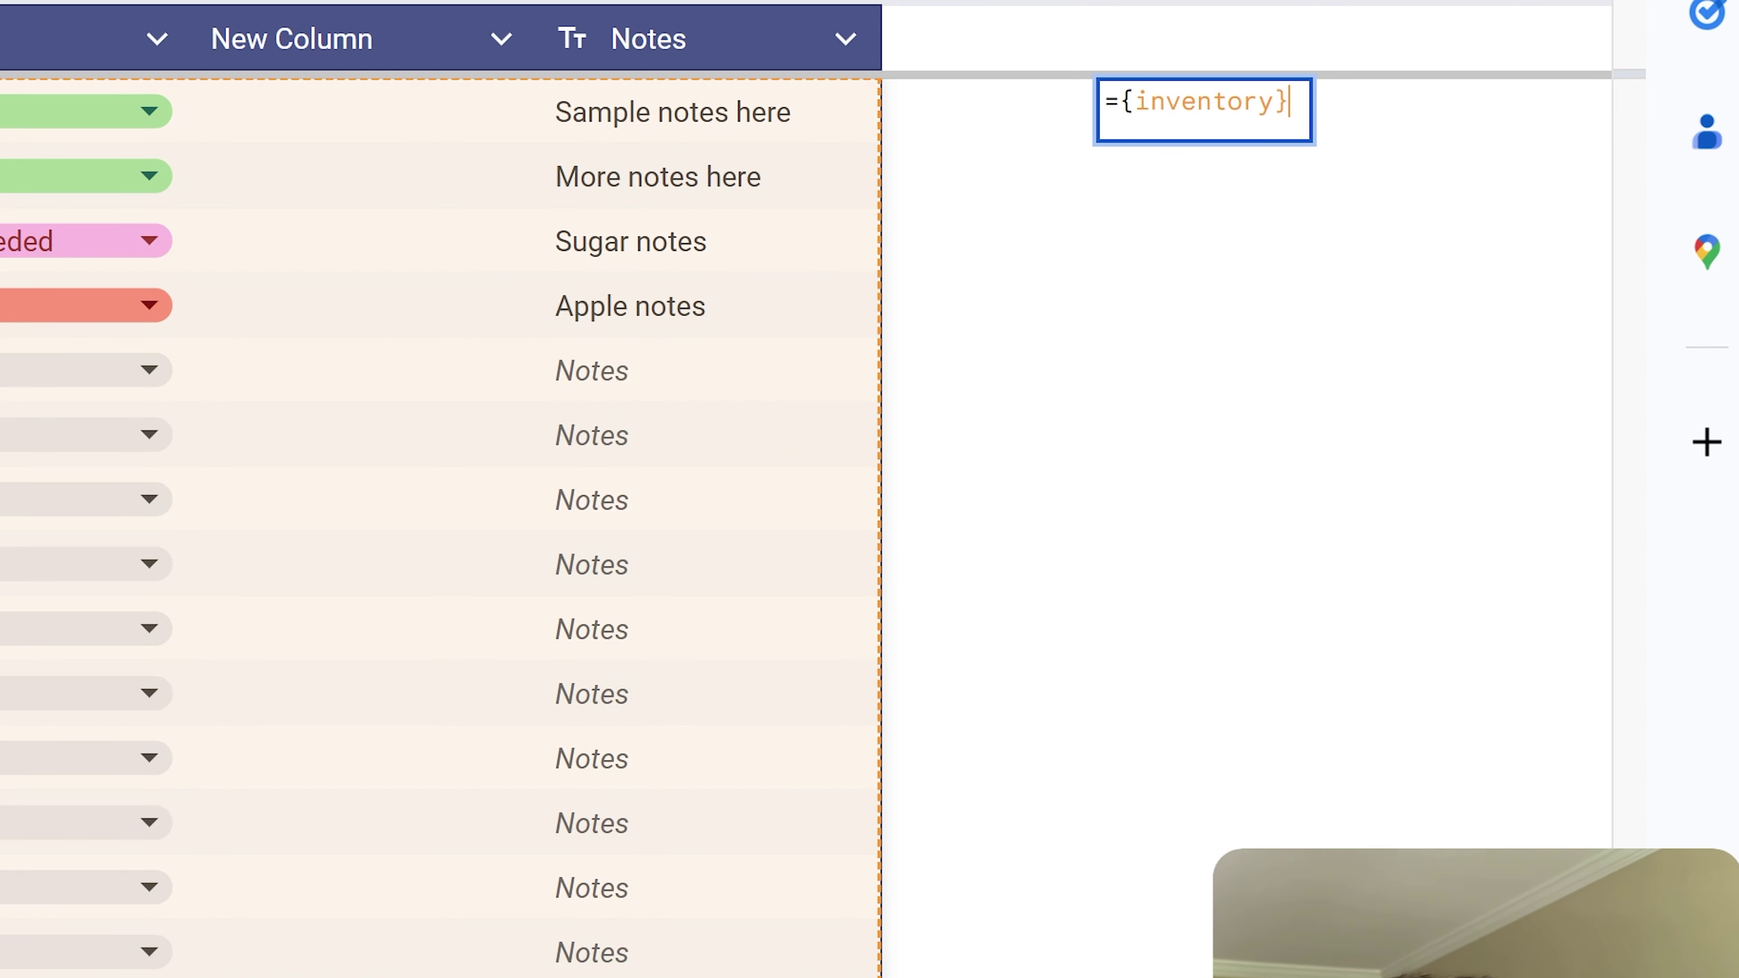
pyautogui.press('Return')
# - Rewrite J2's formula as ={inventory[Notes]} to list the Notes column
pyautogui.doubleClick(1213, 92)
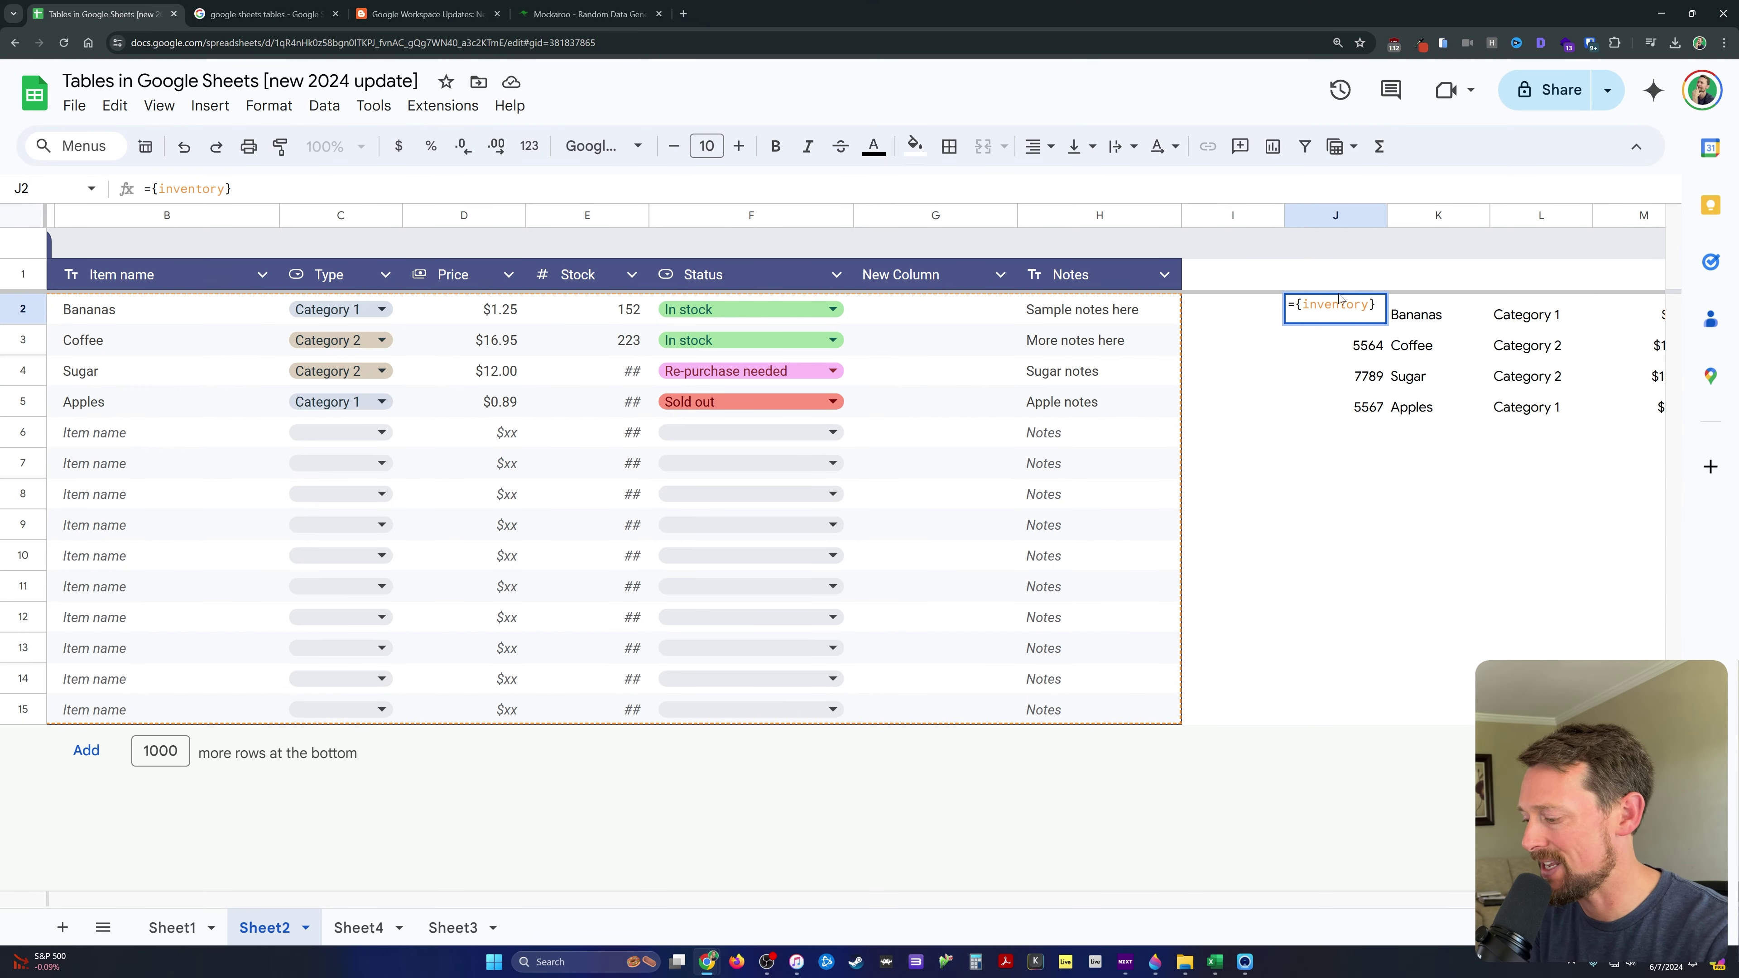
pyautogui.press('BackSpace')
pyautogui.press('BackSpace')
pyautogui.press('BackSpace')
pyautogui.press('BackSpace')
pyautogui.press('BackSpace')
pyautogui.press('BackSpace')
pyautogui.press('BackSpace')
pyautogui.press('BackSpace')
pyautogui.press('BackSpace')
pyautogui.press('BackSpace')
pyautogui.press('BackSpace')
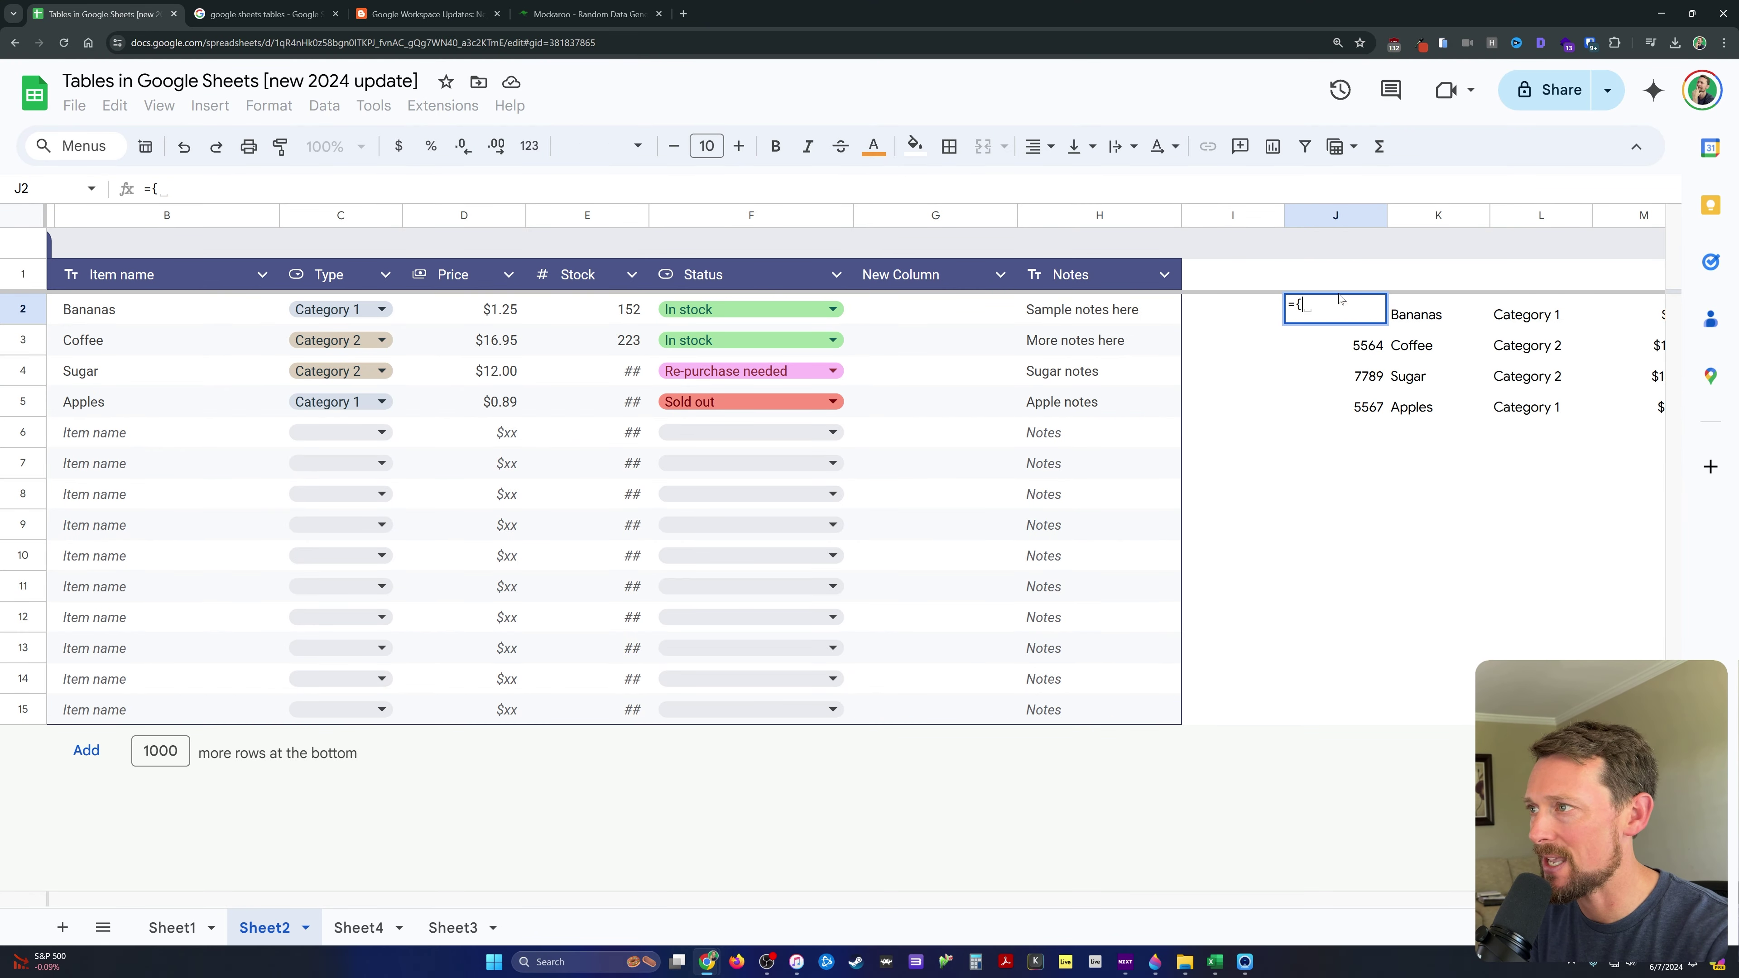
pyautogui.write('inve')
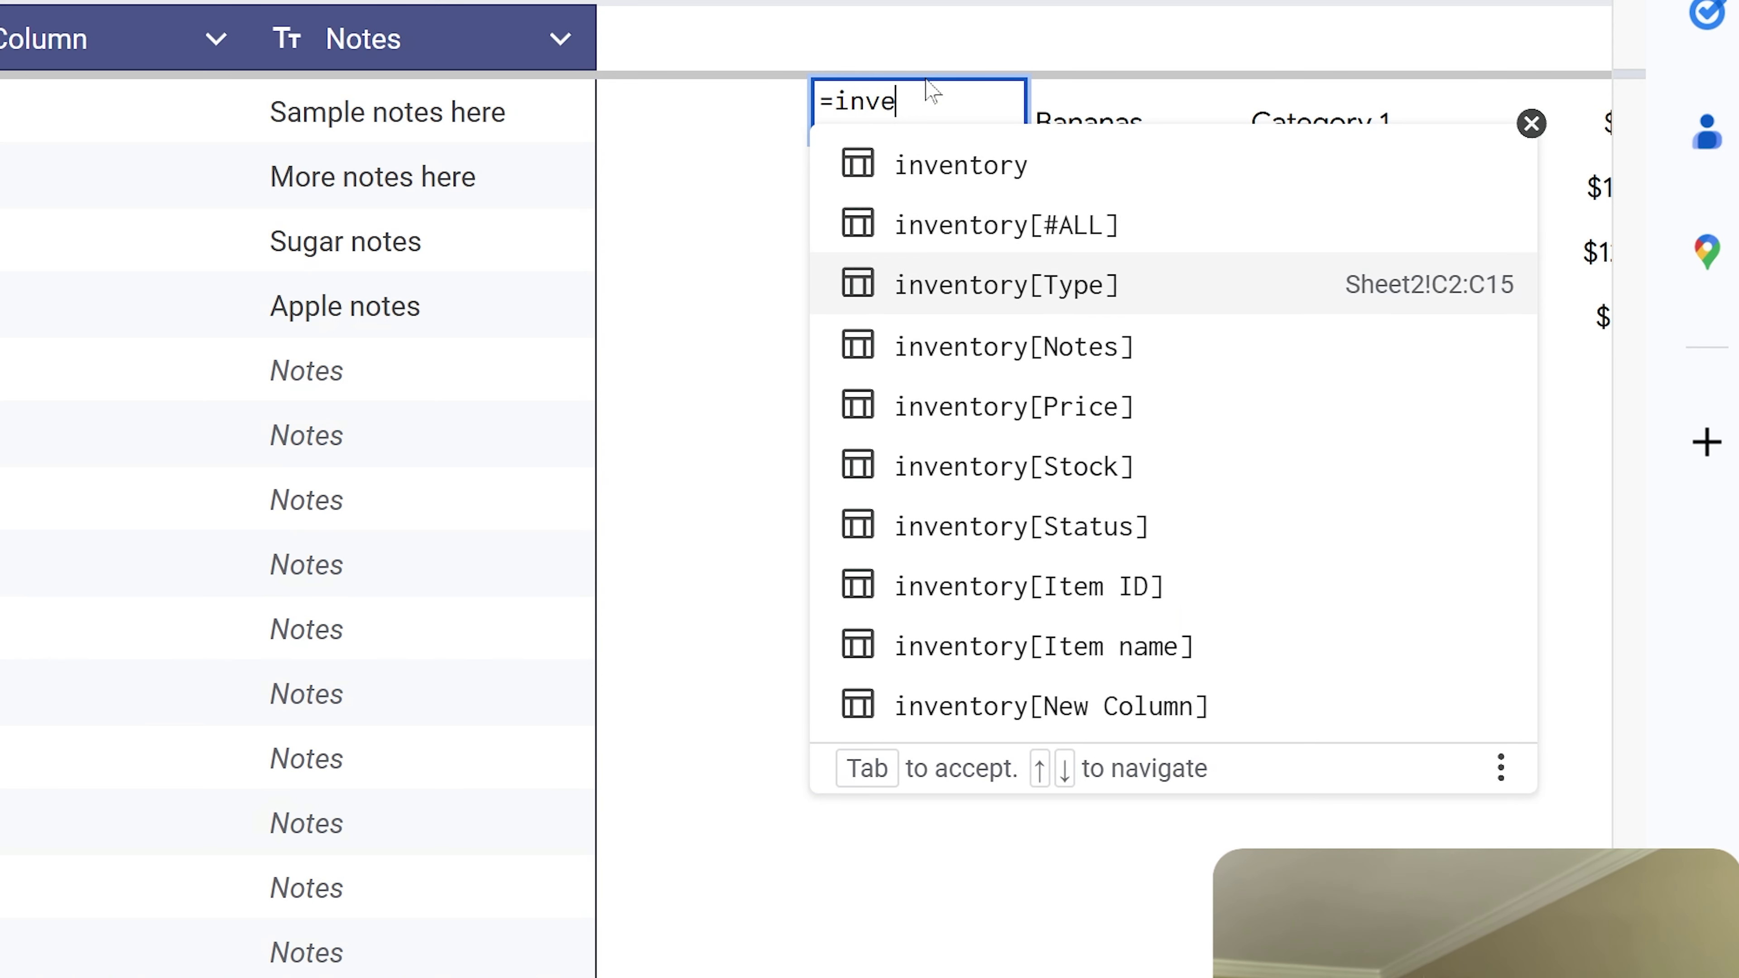
pyautogui.press('Down')
pyautogui.press('Down')
pyautogui.press('Down')
pyautogui.press('Down')
pyautogui.press('Down')
pyautogui.press('Down')
pyautogui.press('Down')
pyautogui.press('Up')
pyautogui.press('Up')
pyautogui.press('Up')
pyautogui.press('Up')
pyautogui.press('Up')
pyautogui.press('Up')
pyautogui.press('Tab')
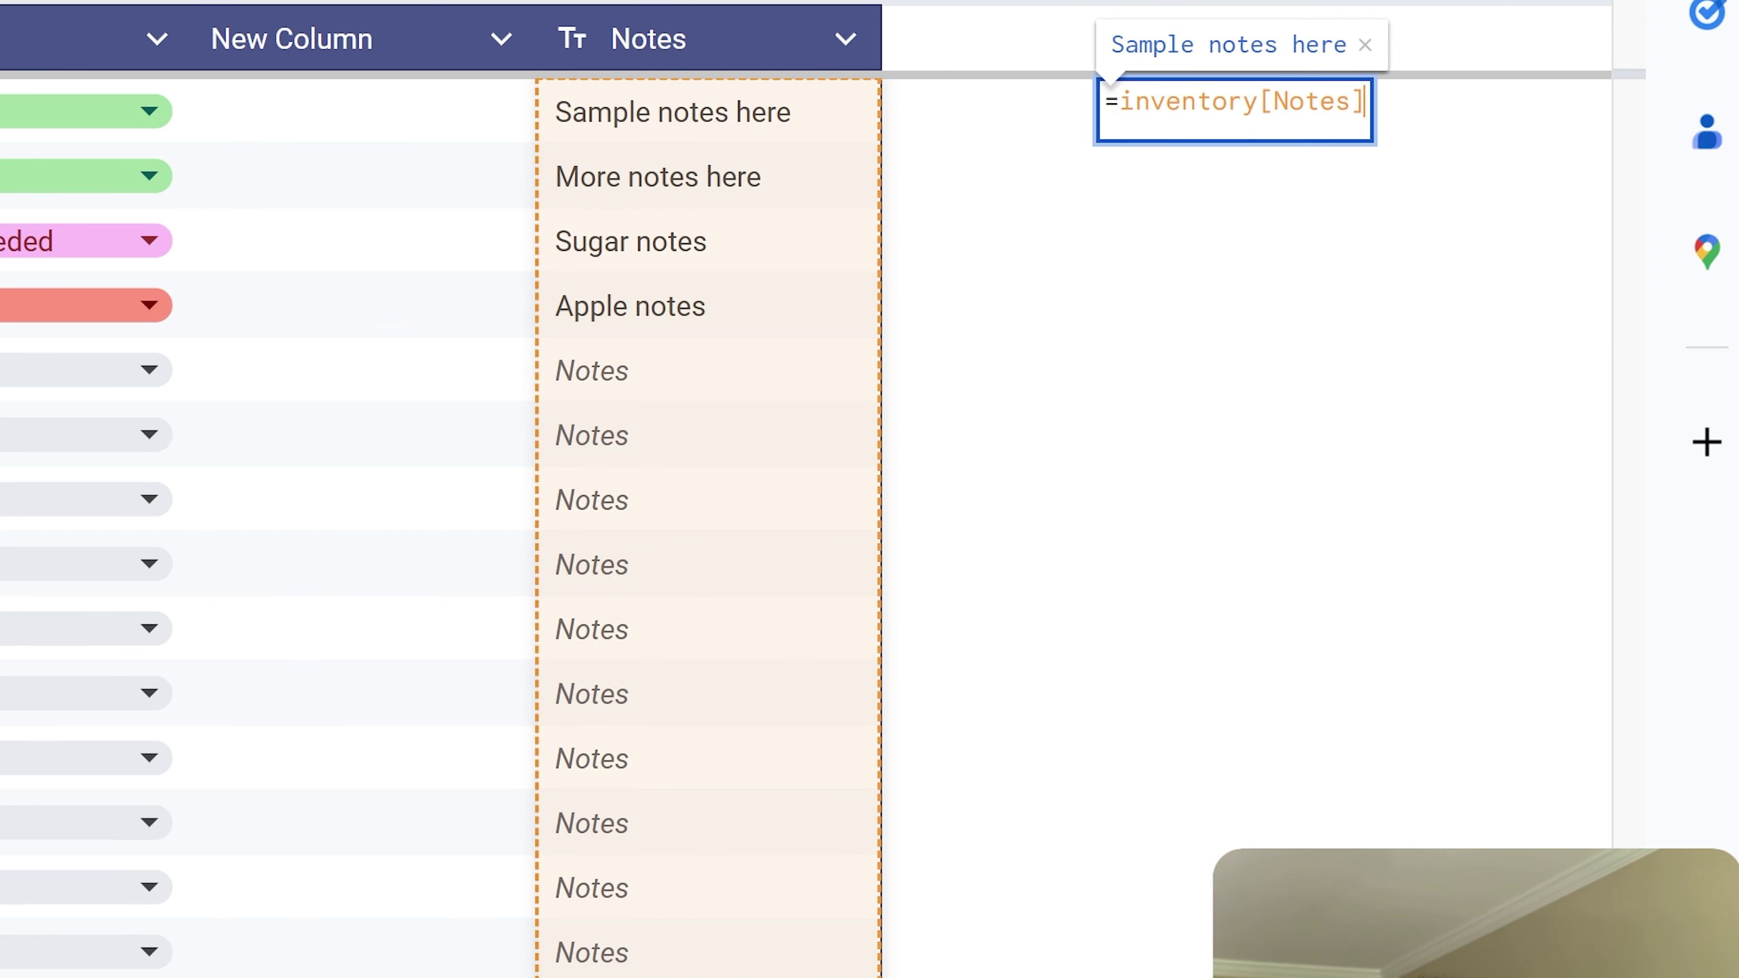
pyautogui.hotkey('ctrl', 'shift', 'Left')
pyautogui.hotkey('ctrl', 'shift', 'Left')
pyautogui.hotkey('ctrl', 'c')
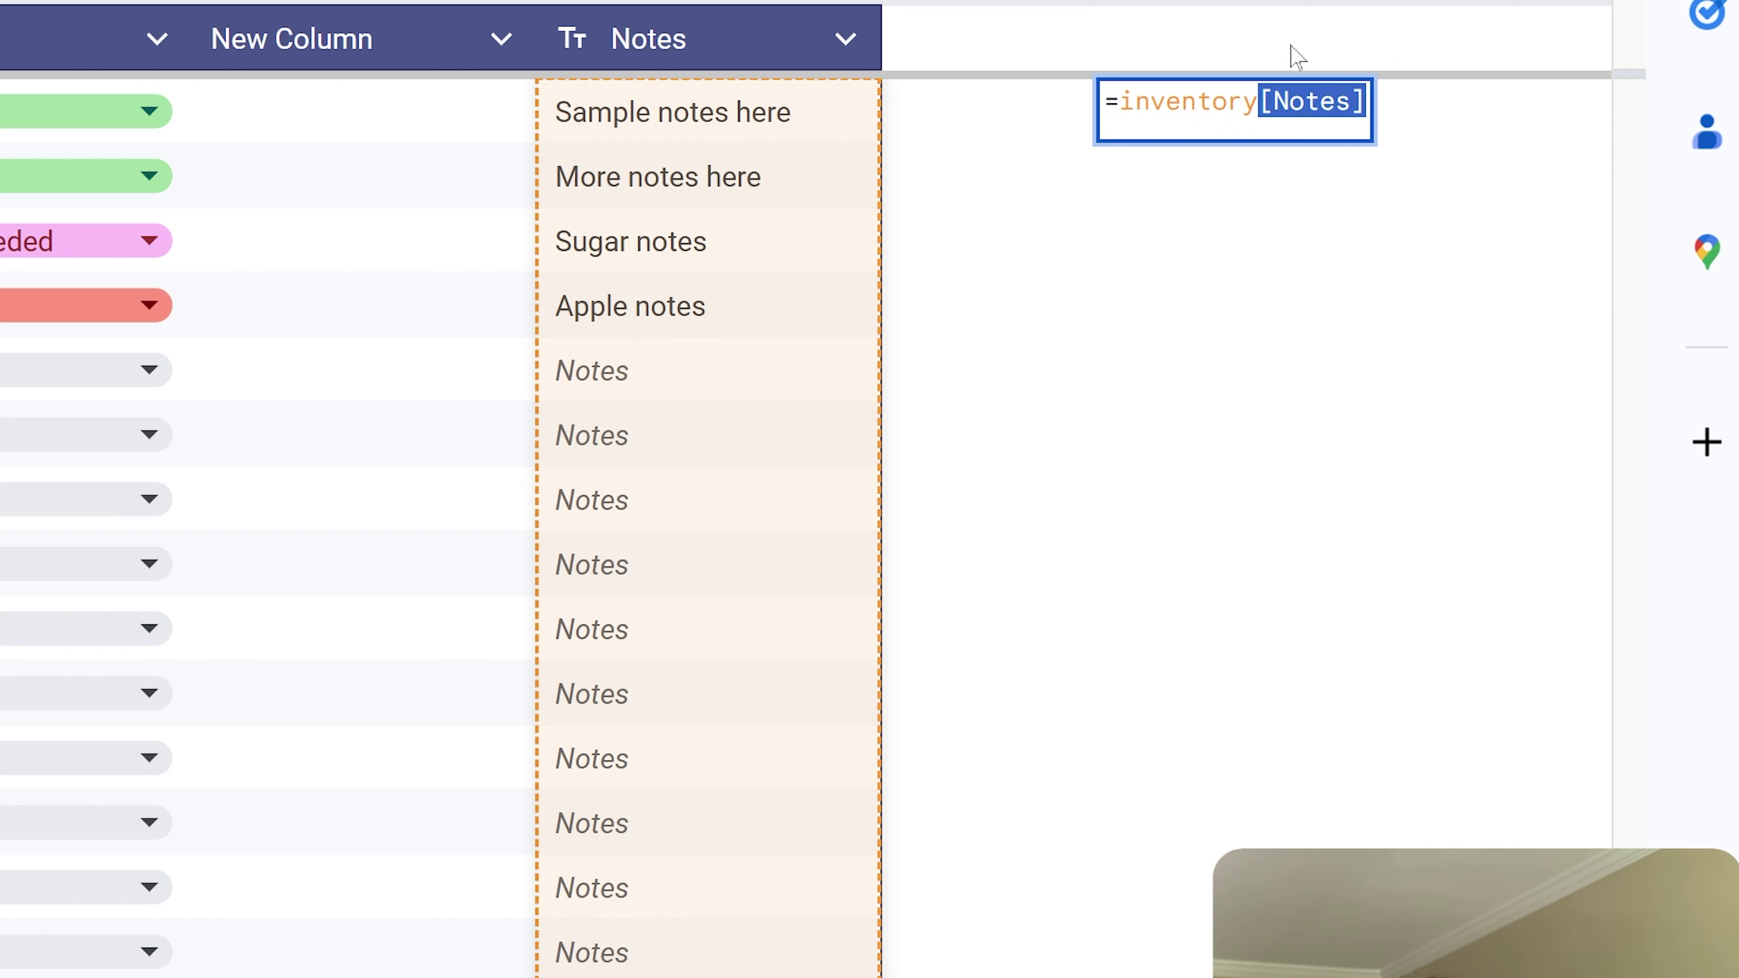
pyautogui.press('BackSpace')
pyautogui.write('{')
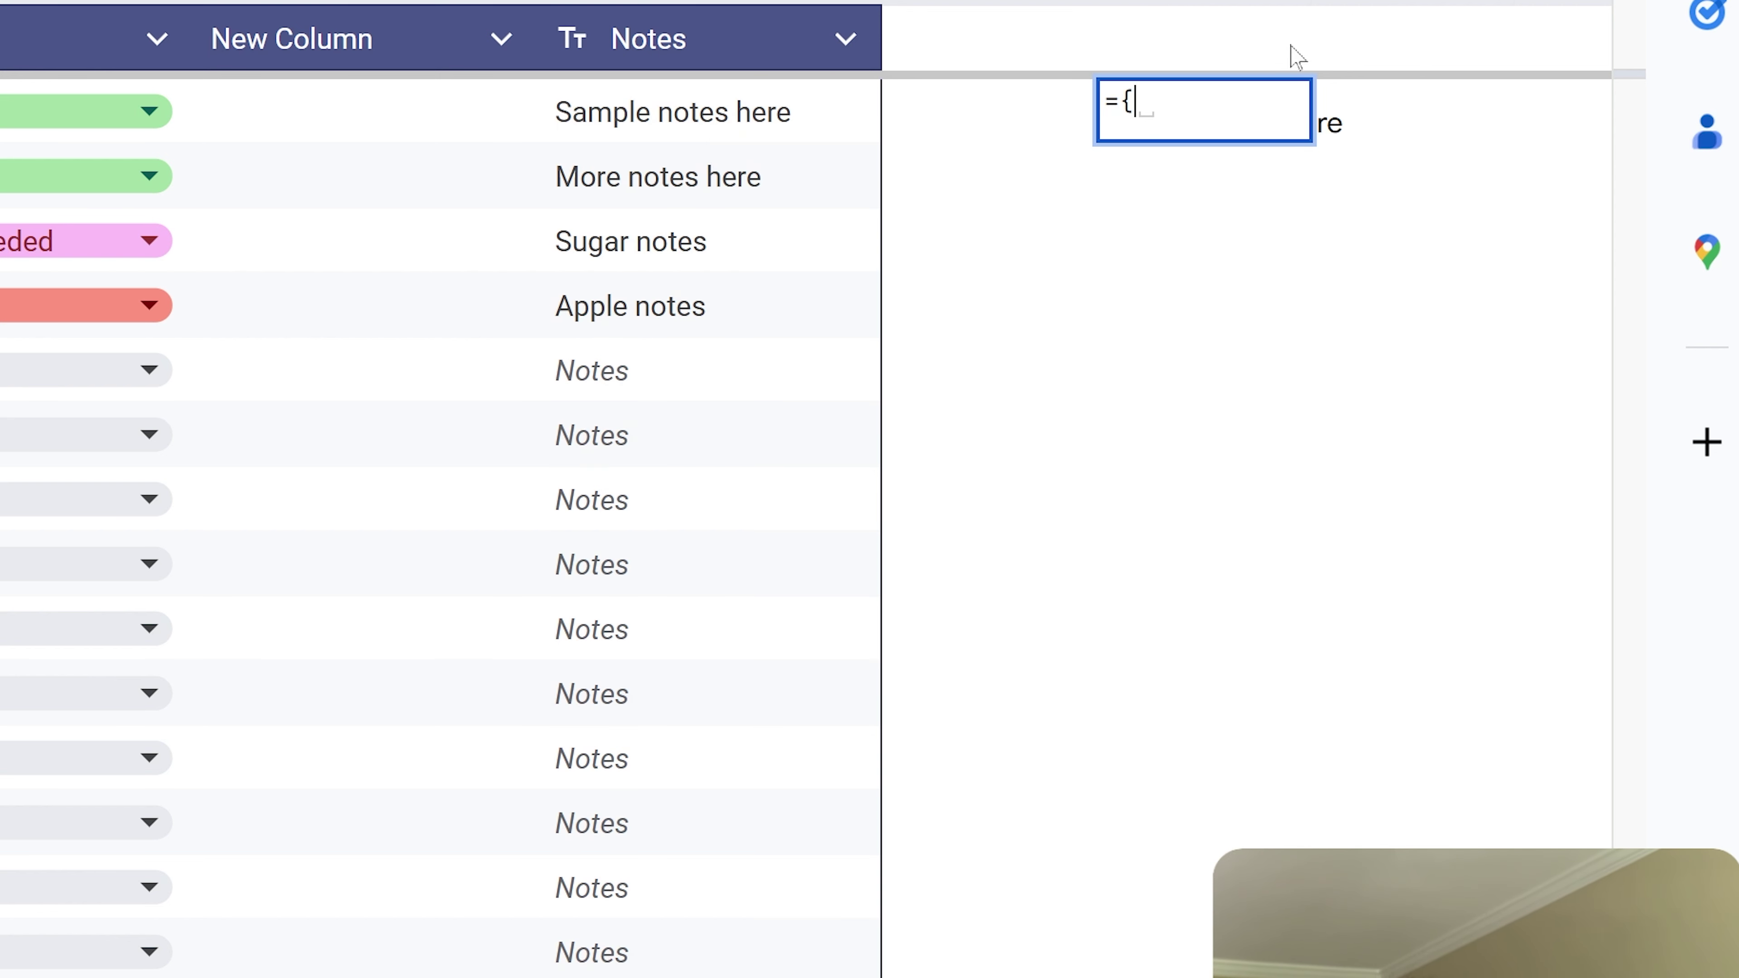
pyautogui.hotkey('ctrl', 'v')
pyautogui.write('}')
pyautogui.press('Return')
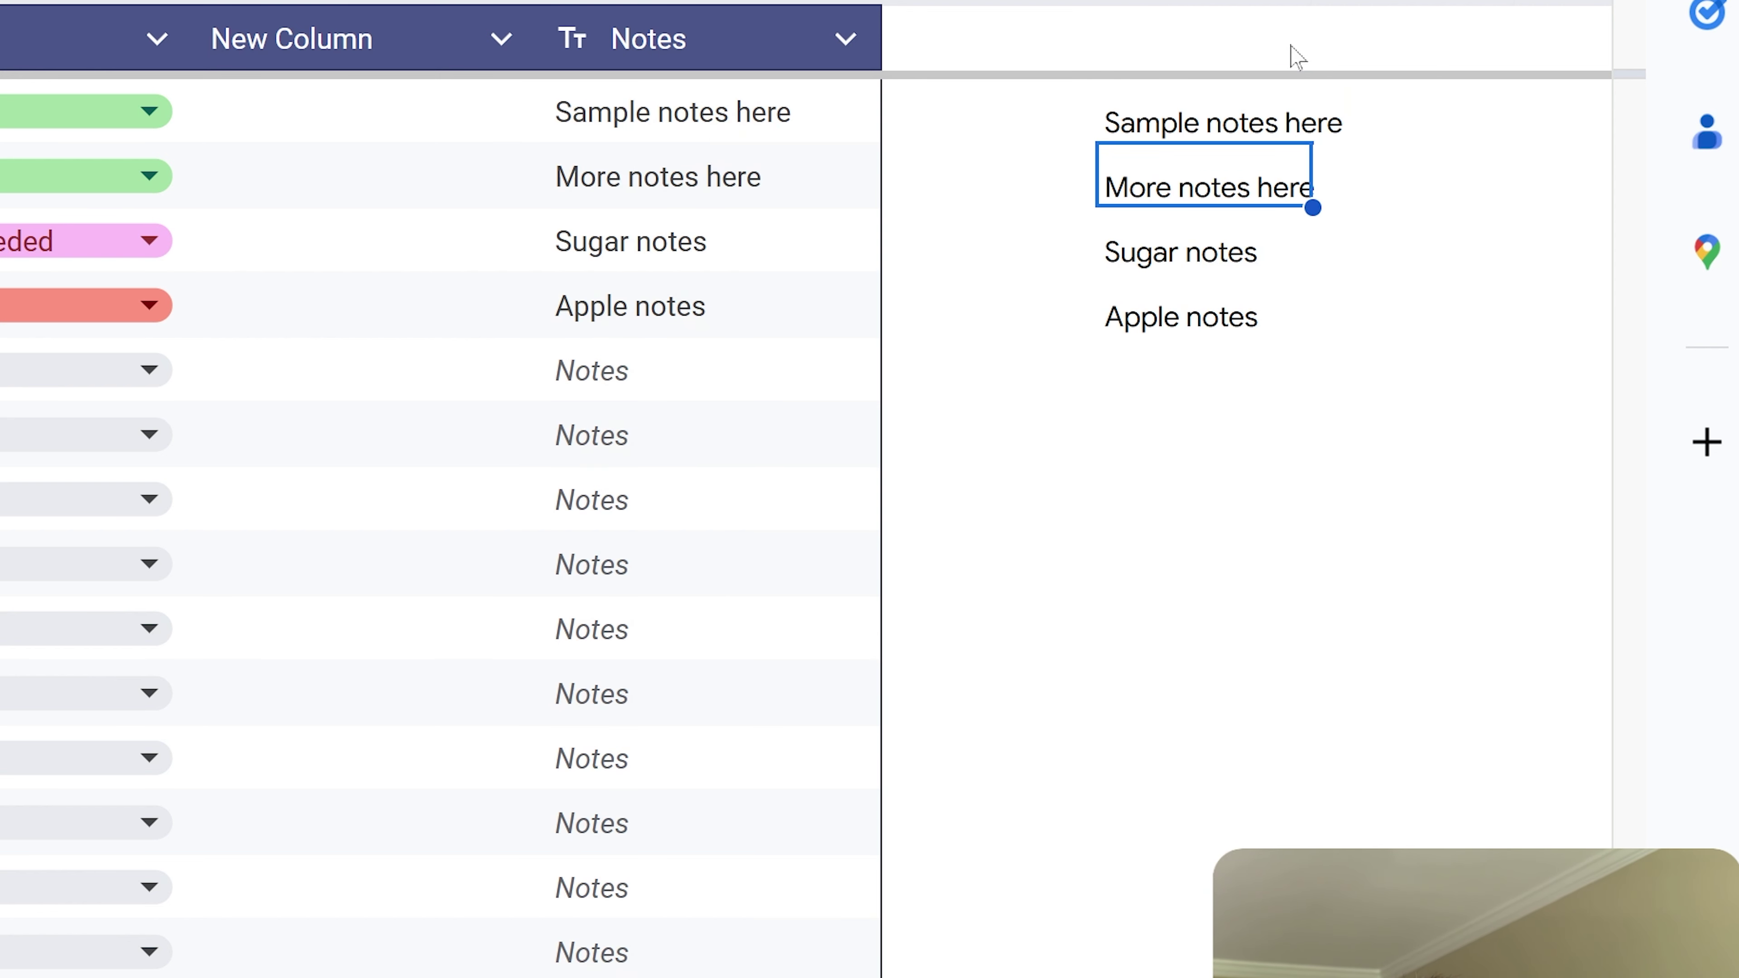
# - Enter 'Notes Down Here' in the inventory table's last Notes cell and check its copy in column J
pyautogui.scroll(-6, 776, 633)
pyautogui.click(766, 541)
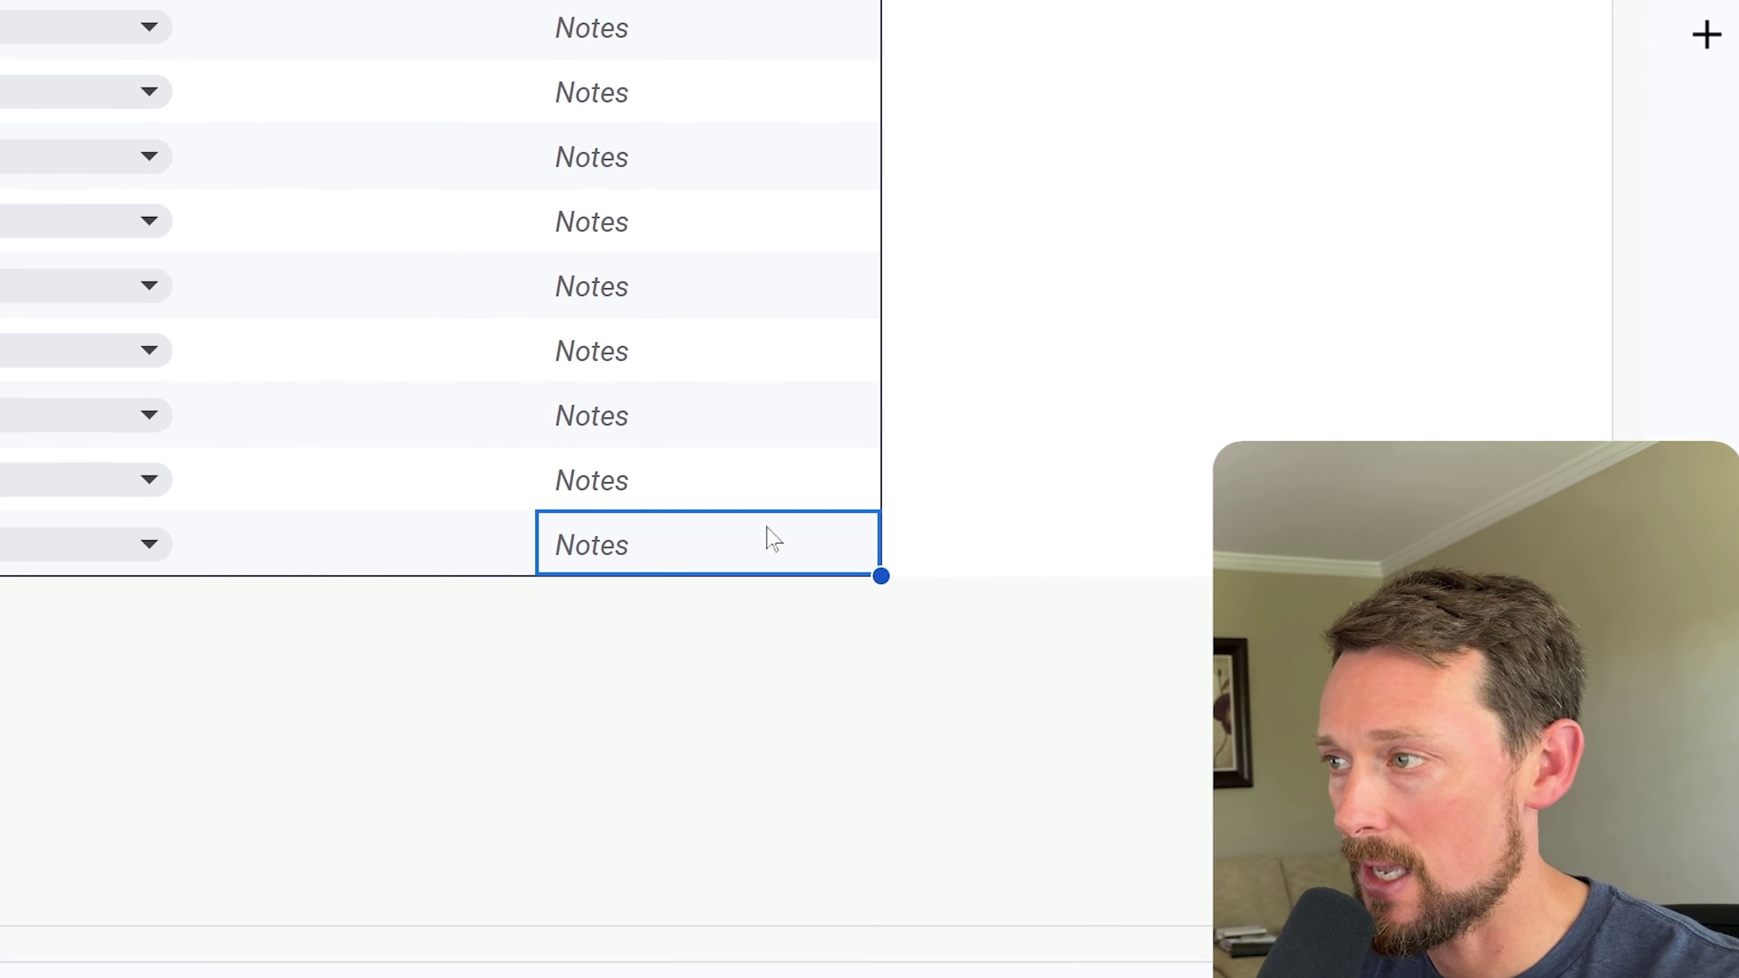
pyautogui.press('Return')
pyautogui.write('Down Here')
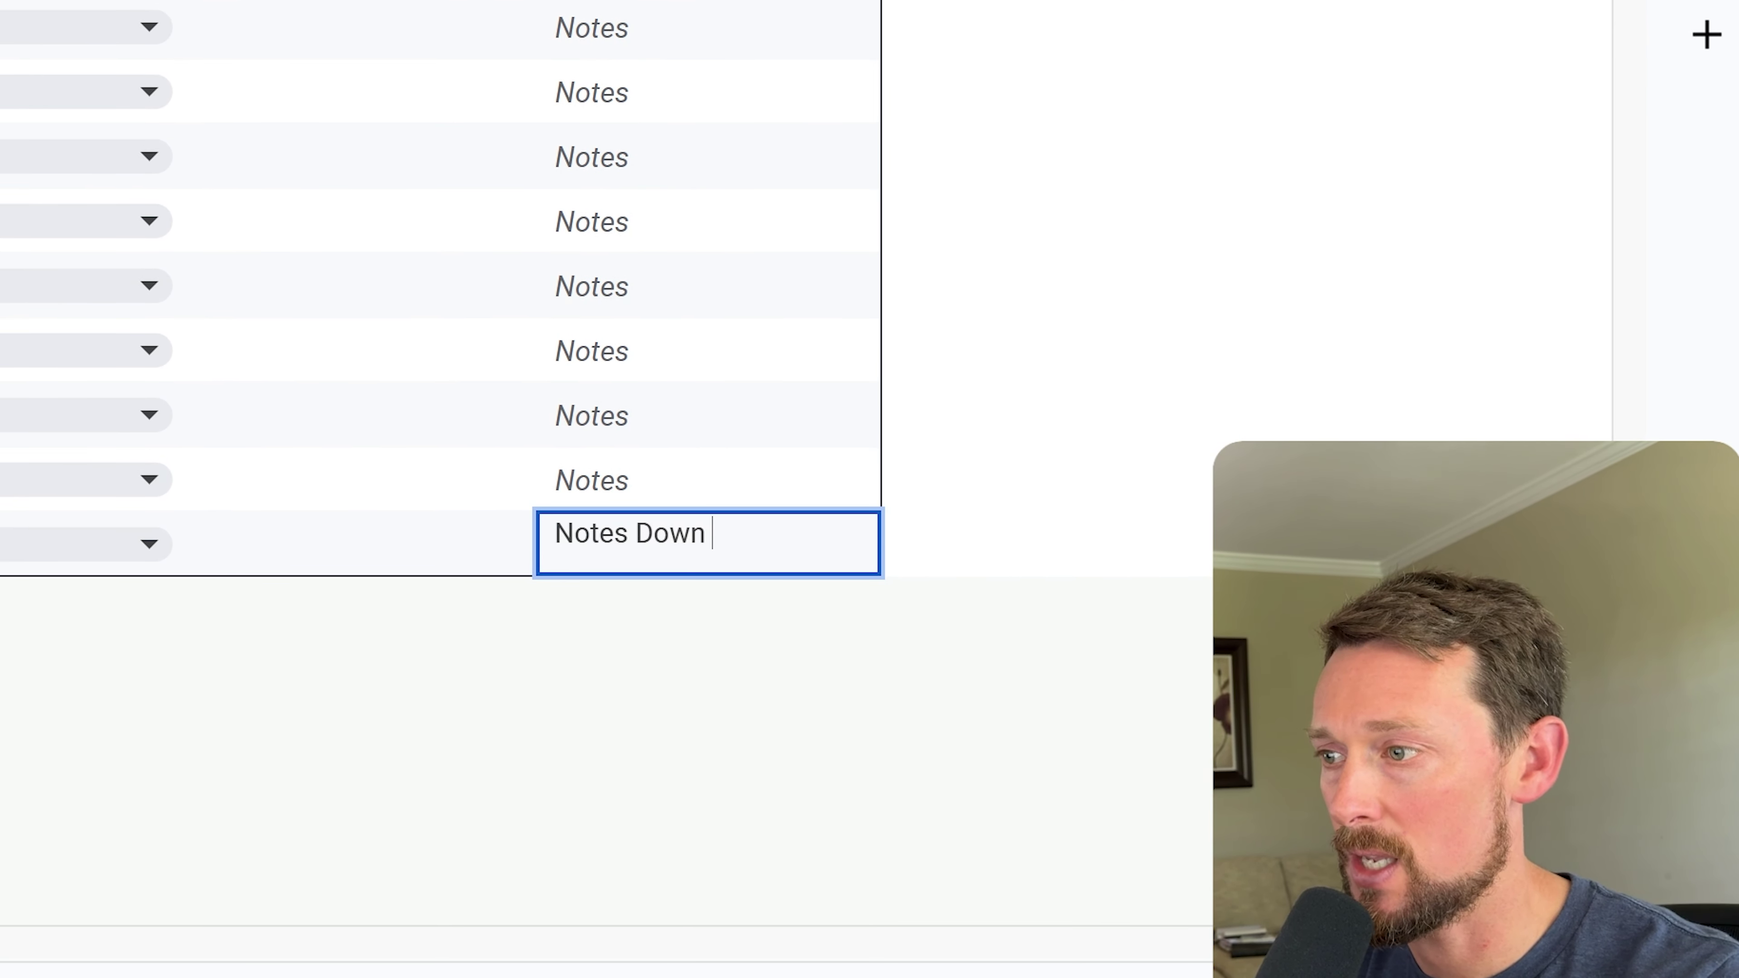
pyautogui.press('Return')
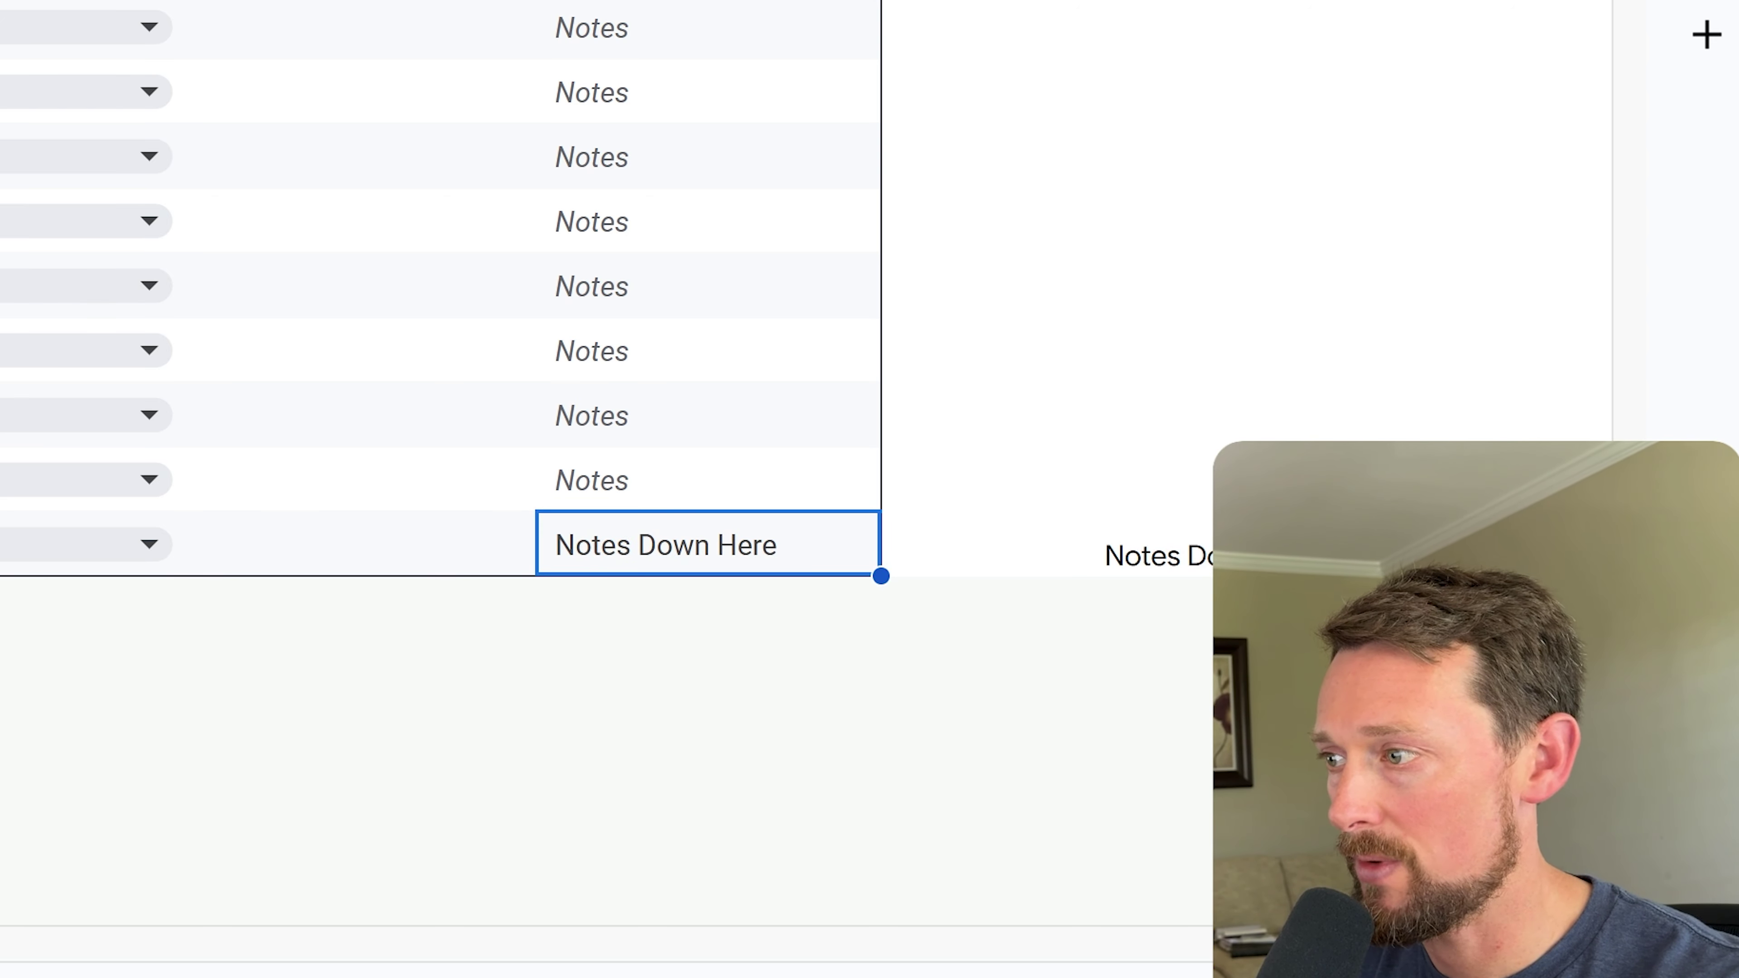
pyautogui.press('Right')
pyautogui.press('Right')
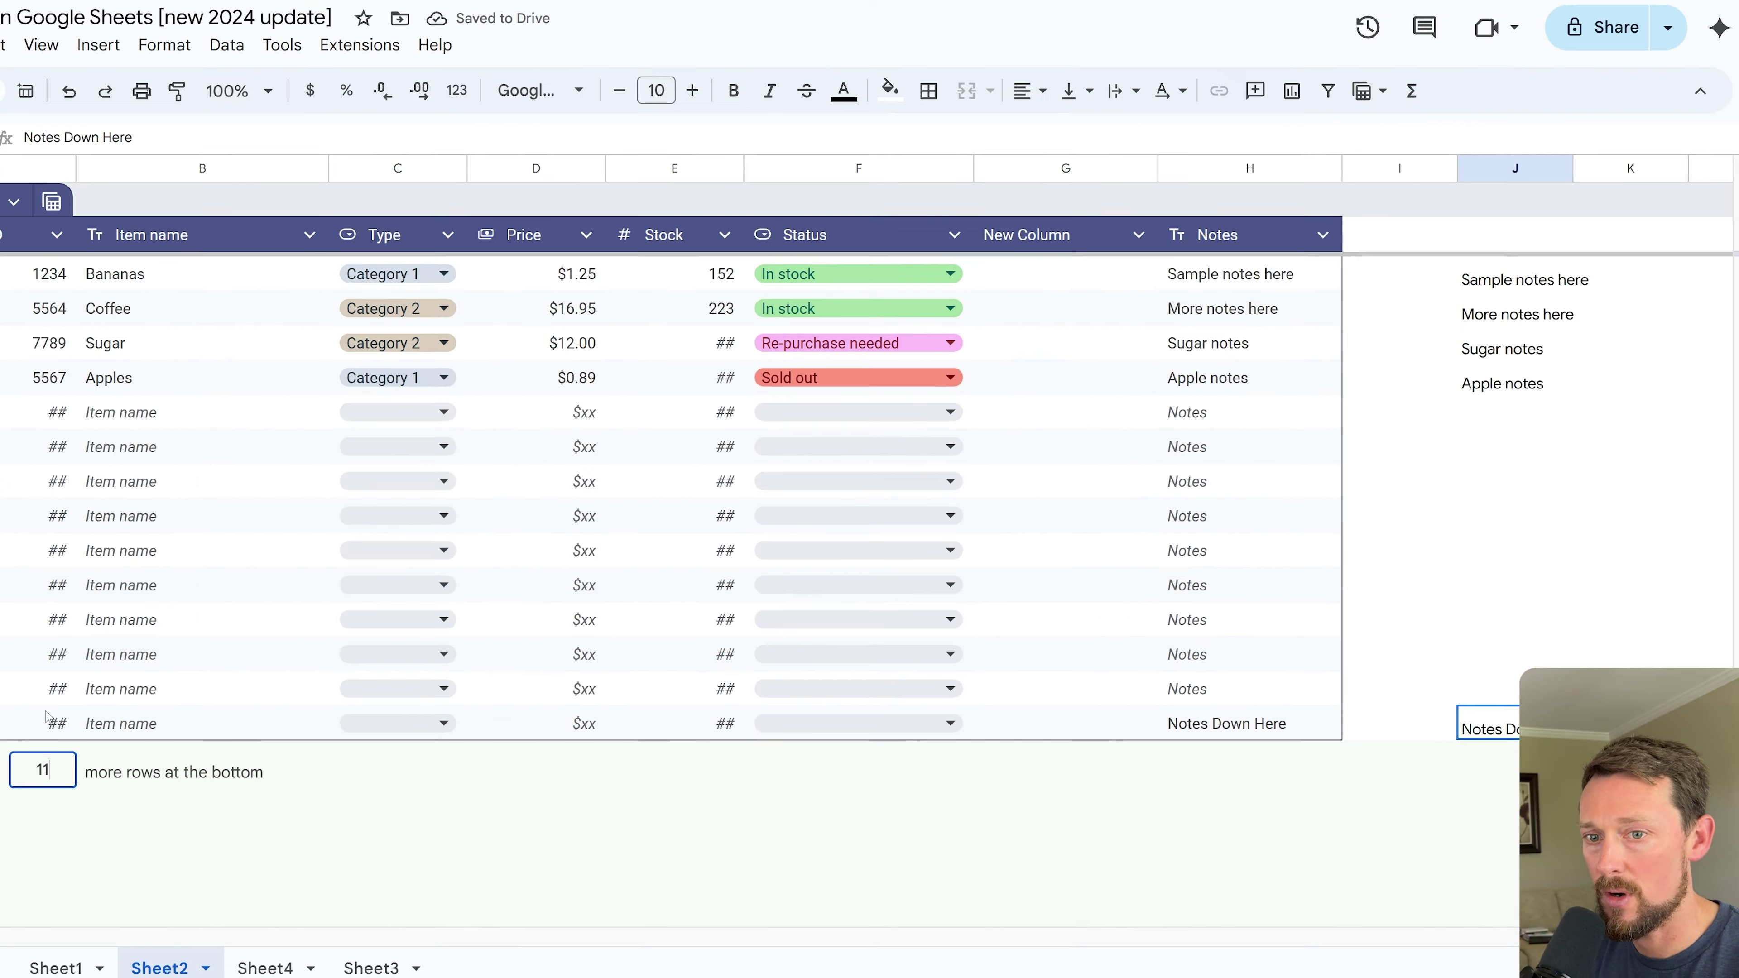
# - Add 11 rows to the table and fill a new row with 123, item123 and 'Yet more notes'
pyautogui.click(12, 769)
pyautogui.scroll(-5, 99, 723)
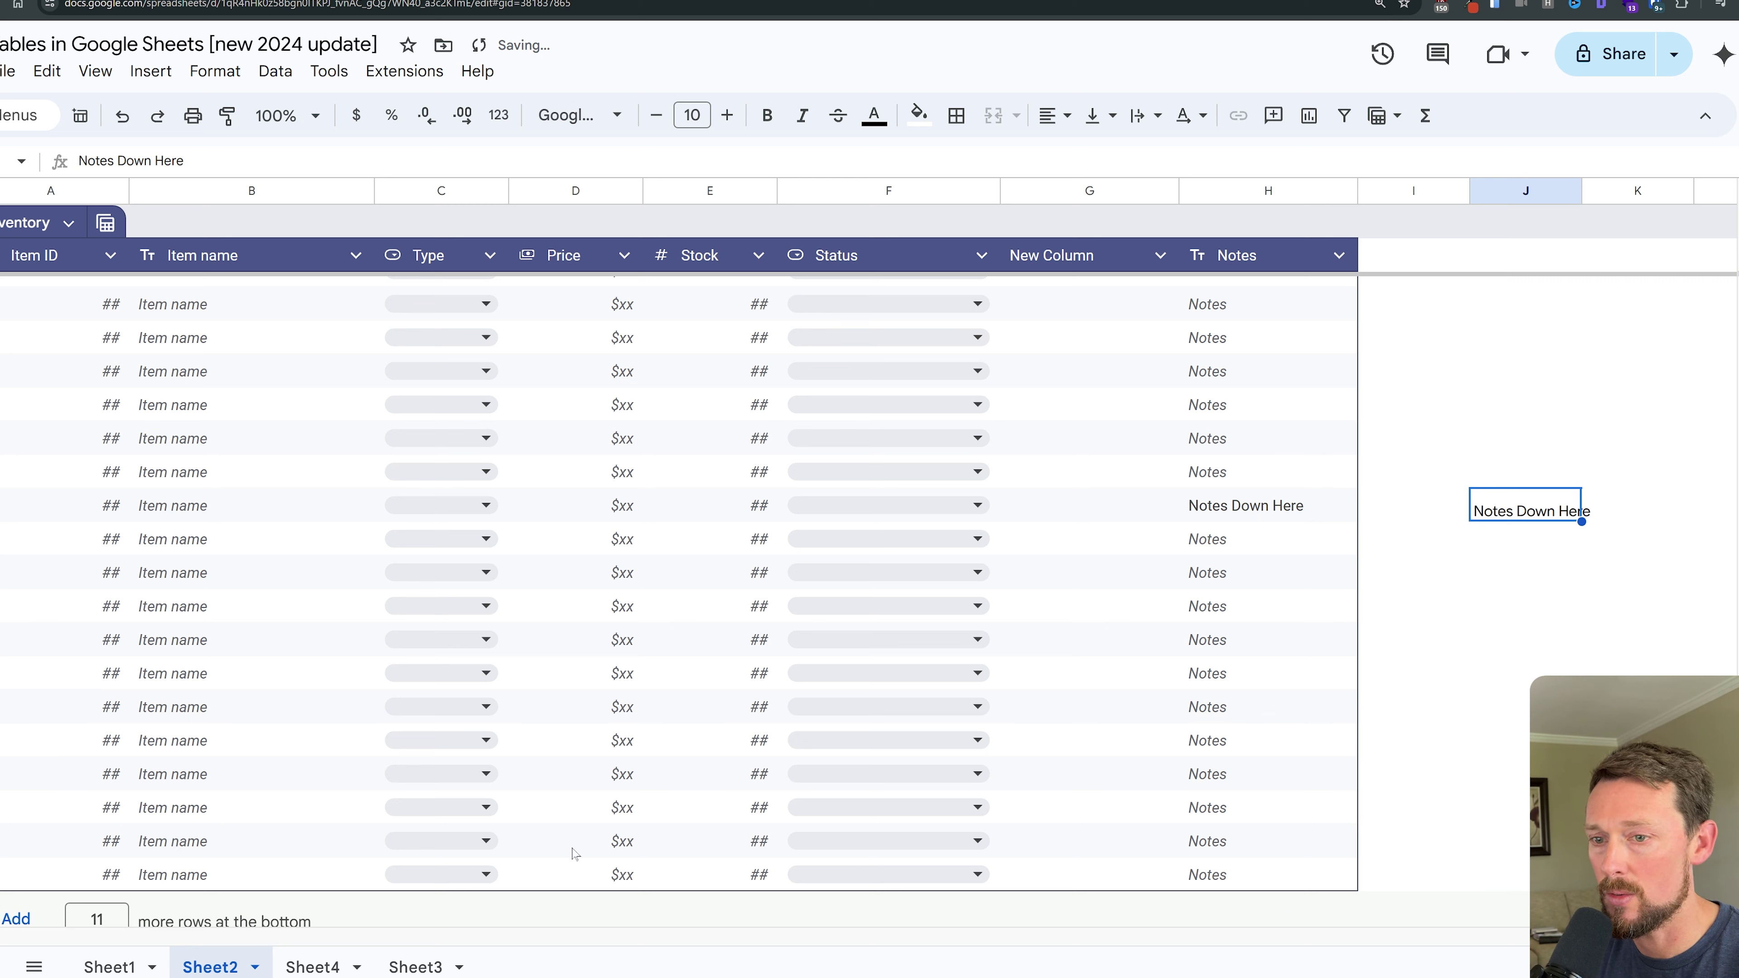
pyautogui.click(116, 843)
pyautogui.write('123')
pyautogui.press('Tab')
pyautogui.write('item123')
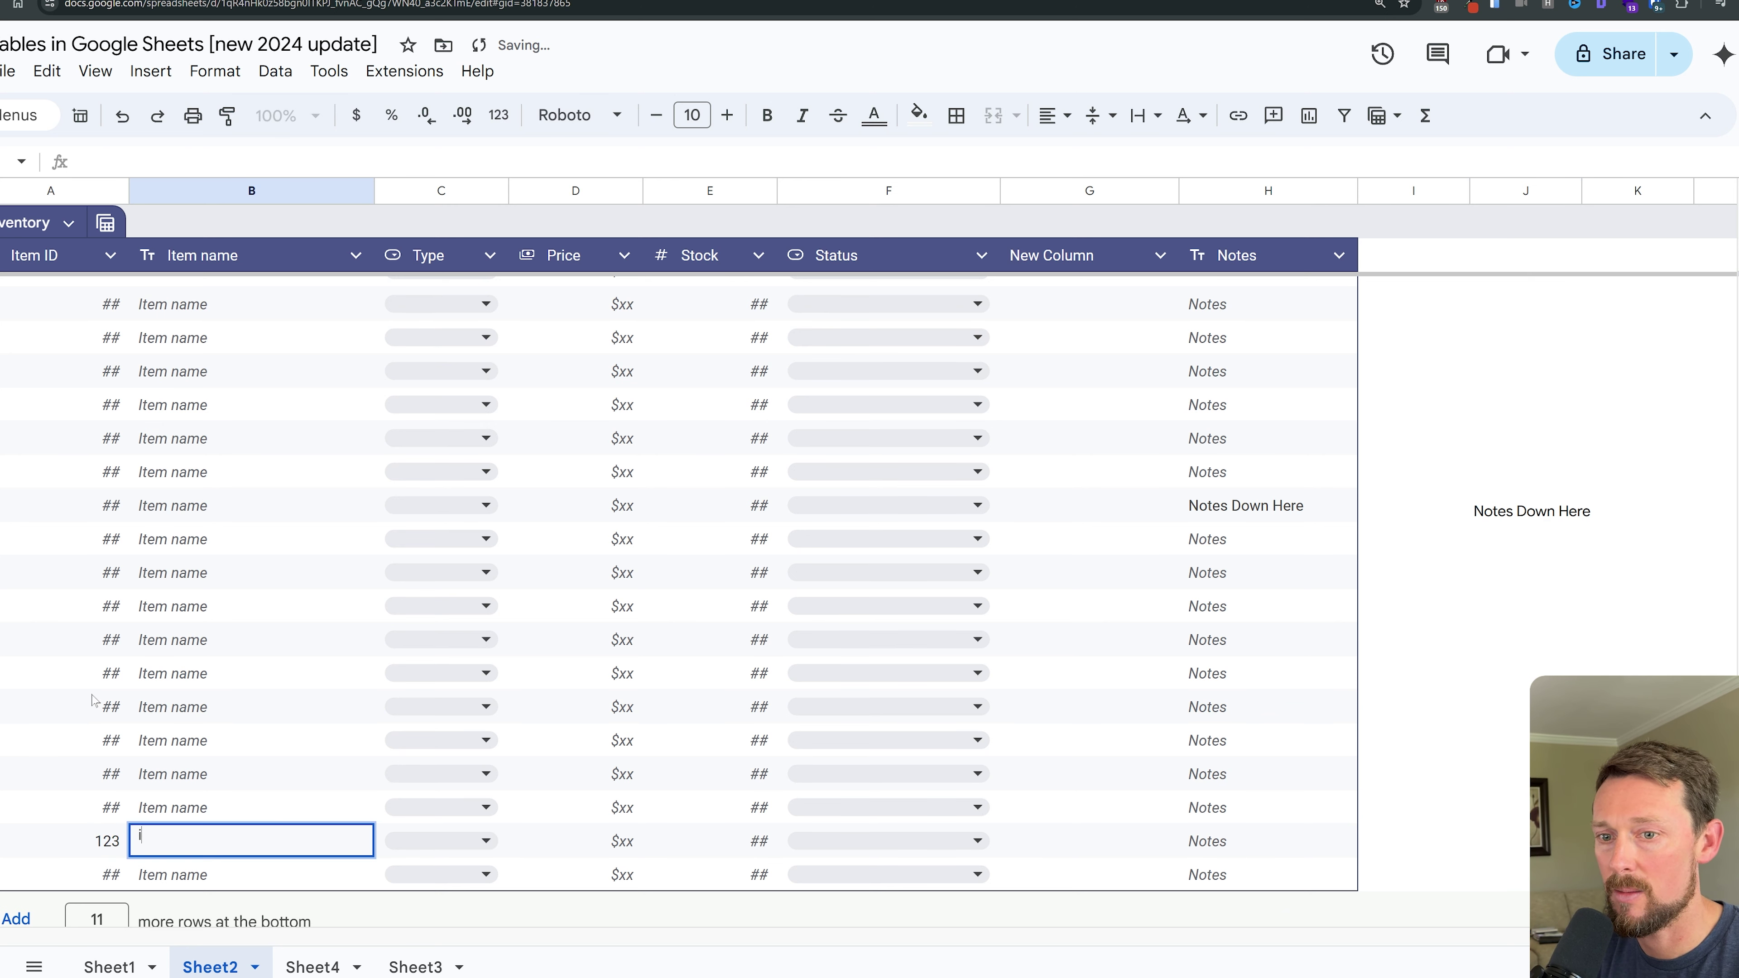
pyautogui.press('Tab')
pyautogui.press('Tab')
pyautogui.press('Tab')
pyautogui.press('Tab')
pyautogui.press('Tab')
pyautogui.press('Tab')
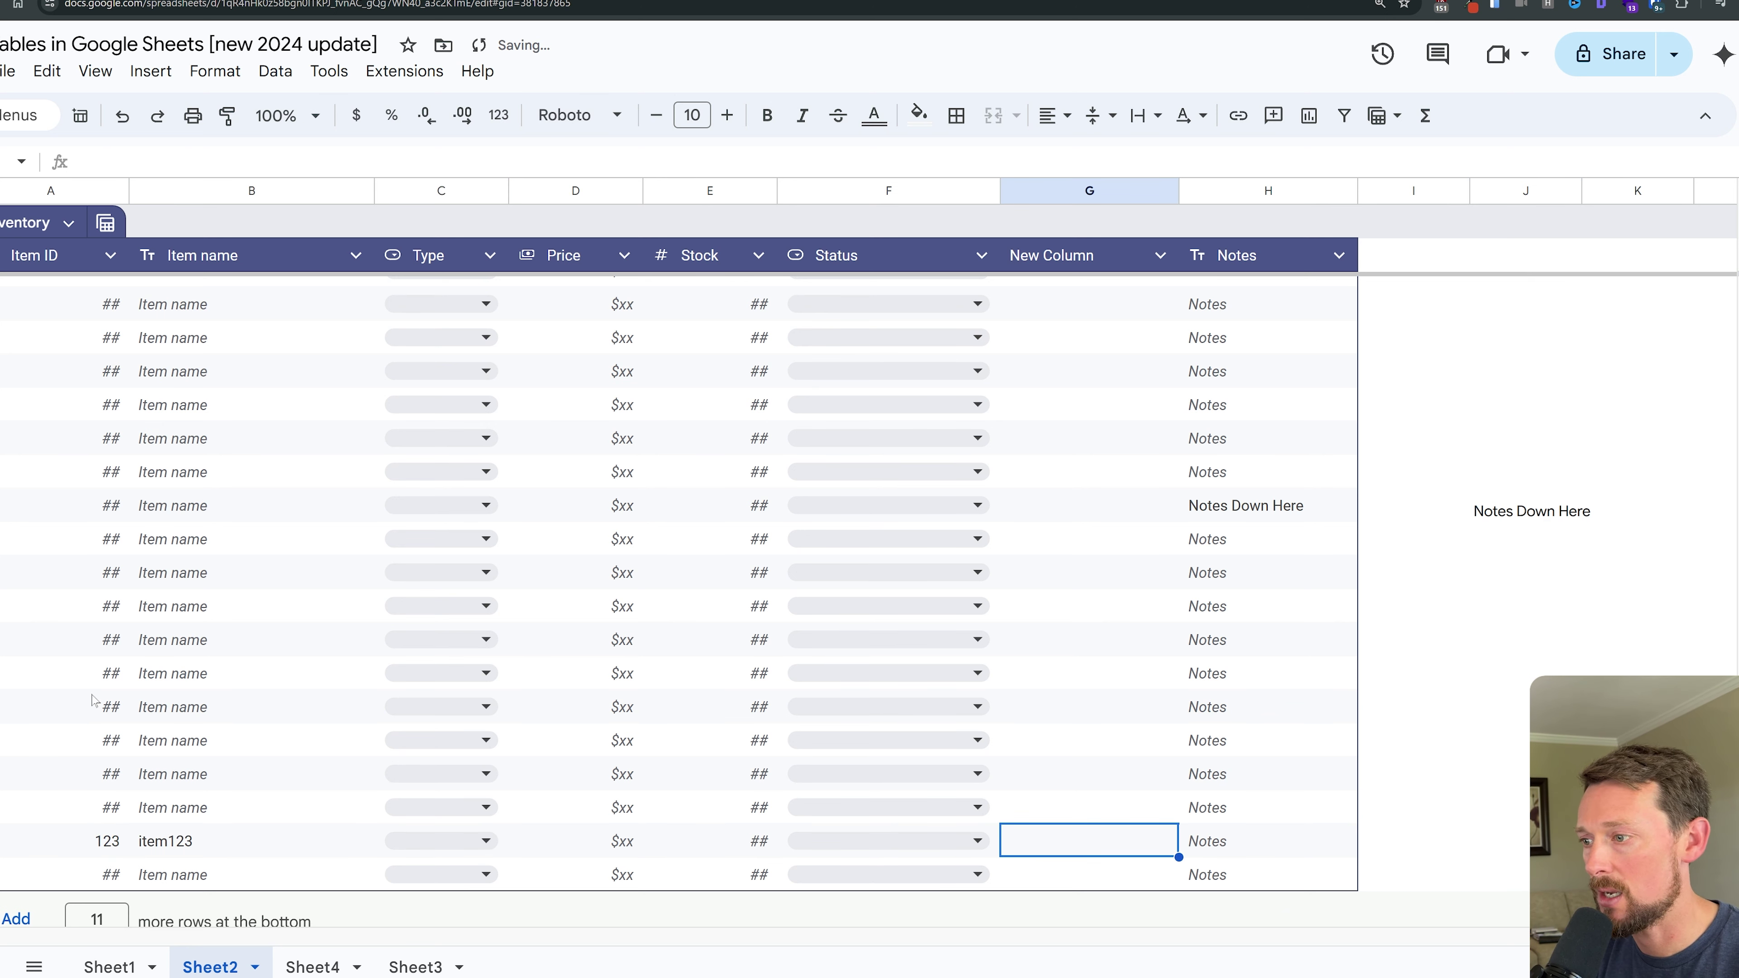
pyautogui.write('Yet mo')
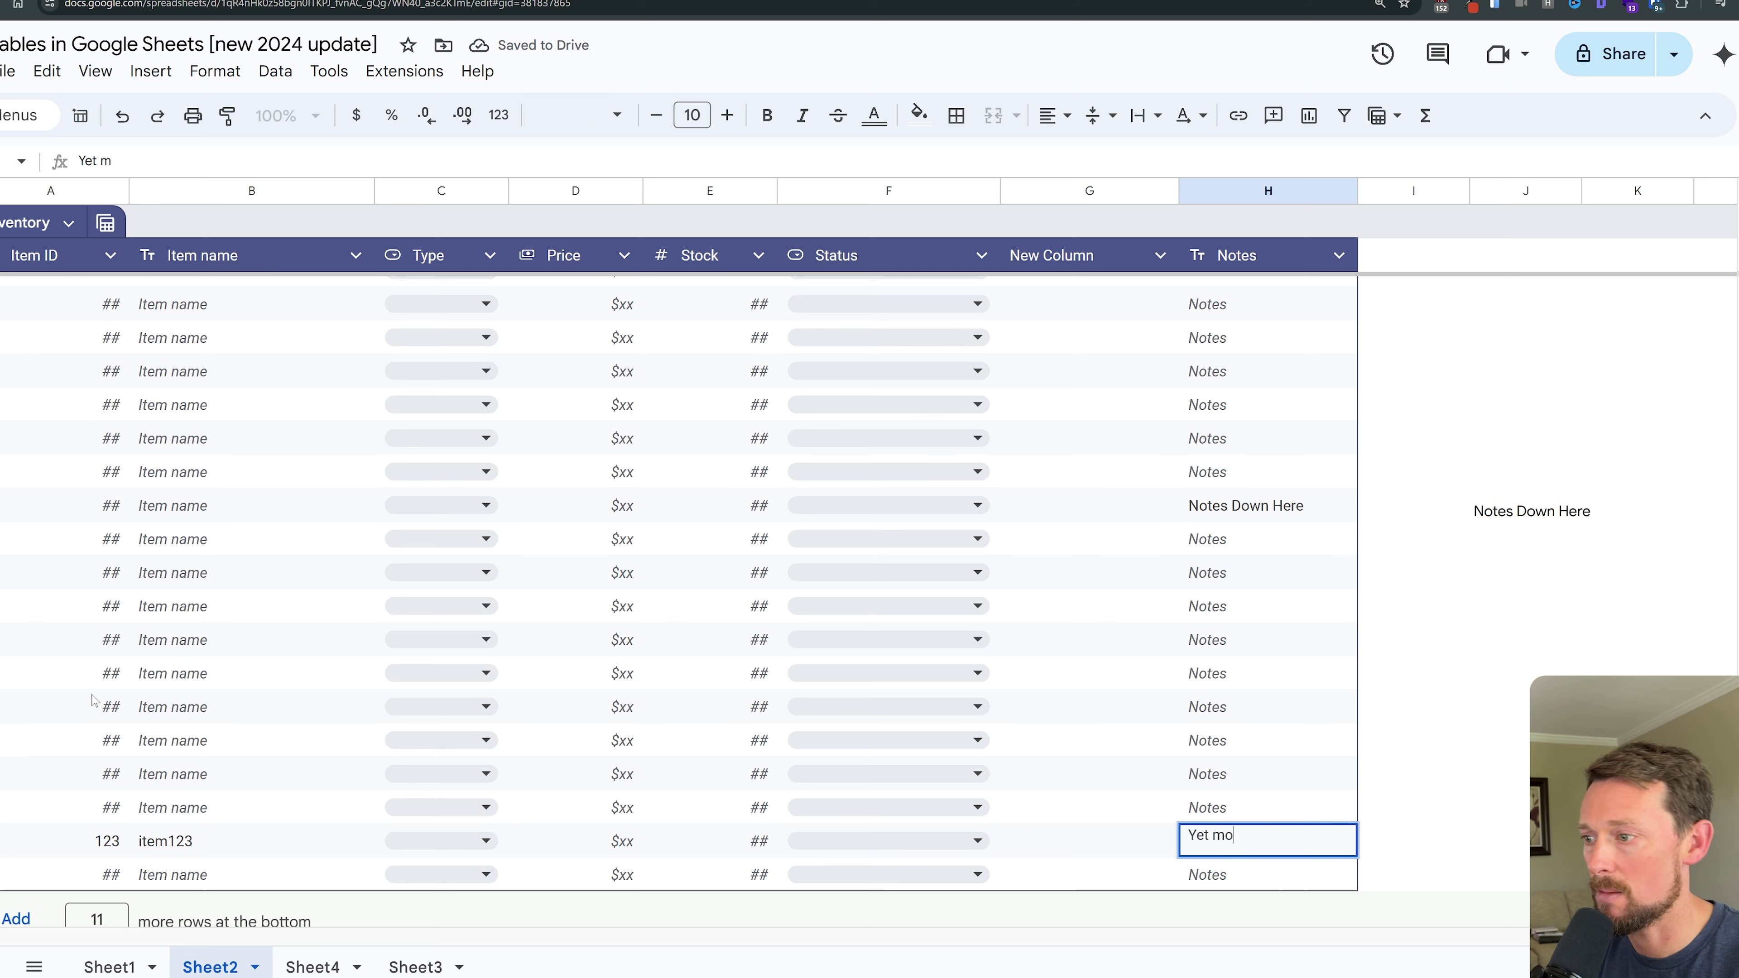
pyautogui.write('re notes')
pyautogui.press('Return')
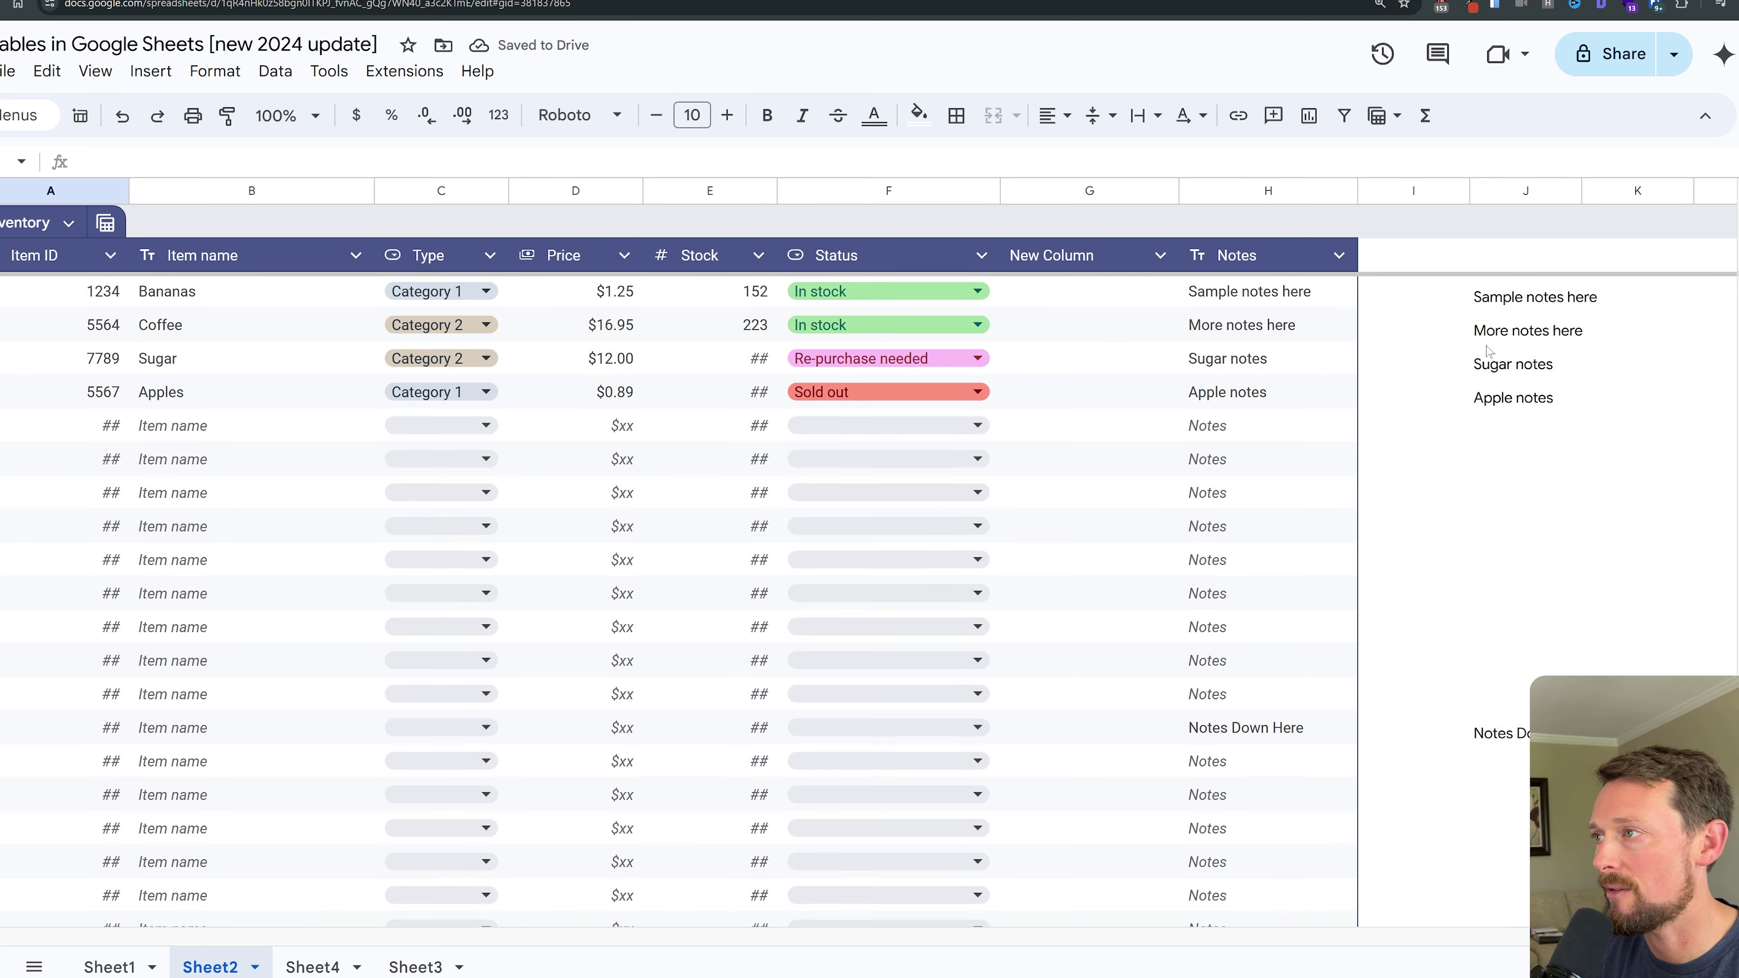
# - Confirm 'Yet more notes' appears in column J and view J2's ={inventory[Notes]} formula unchanged
pyautogui.scroll(3, 1444, 356)
pyautogui.scroll(-1, 1499, 391)
pyautogui.scroll(-3, 1486, 445)
pyautogui.scroll(1, 1482, 507)
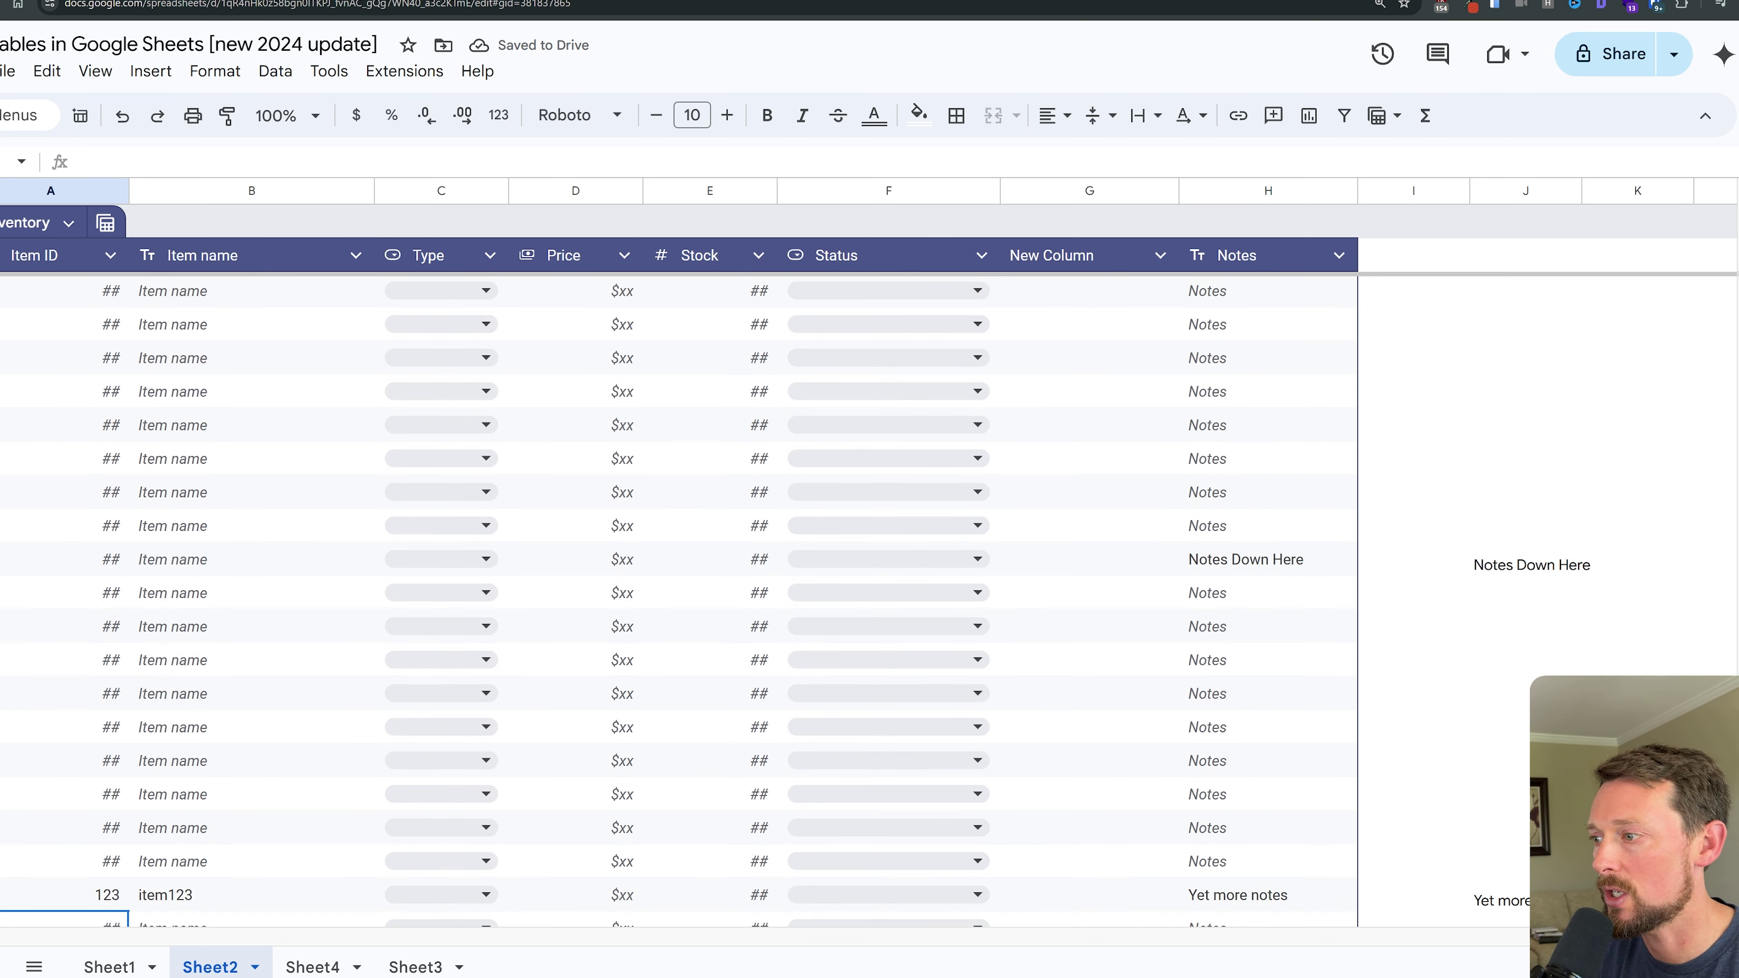
pyautogui.click(1499, 892)
pyautogui.scroll(3, 1508, 562)
pyautogui.click(1524, 302)
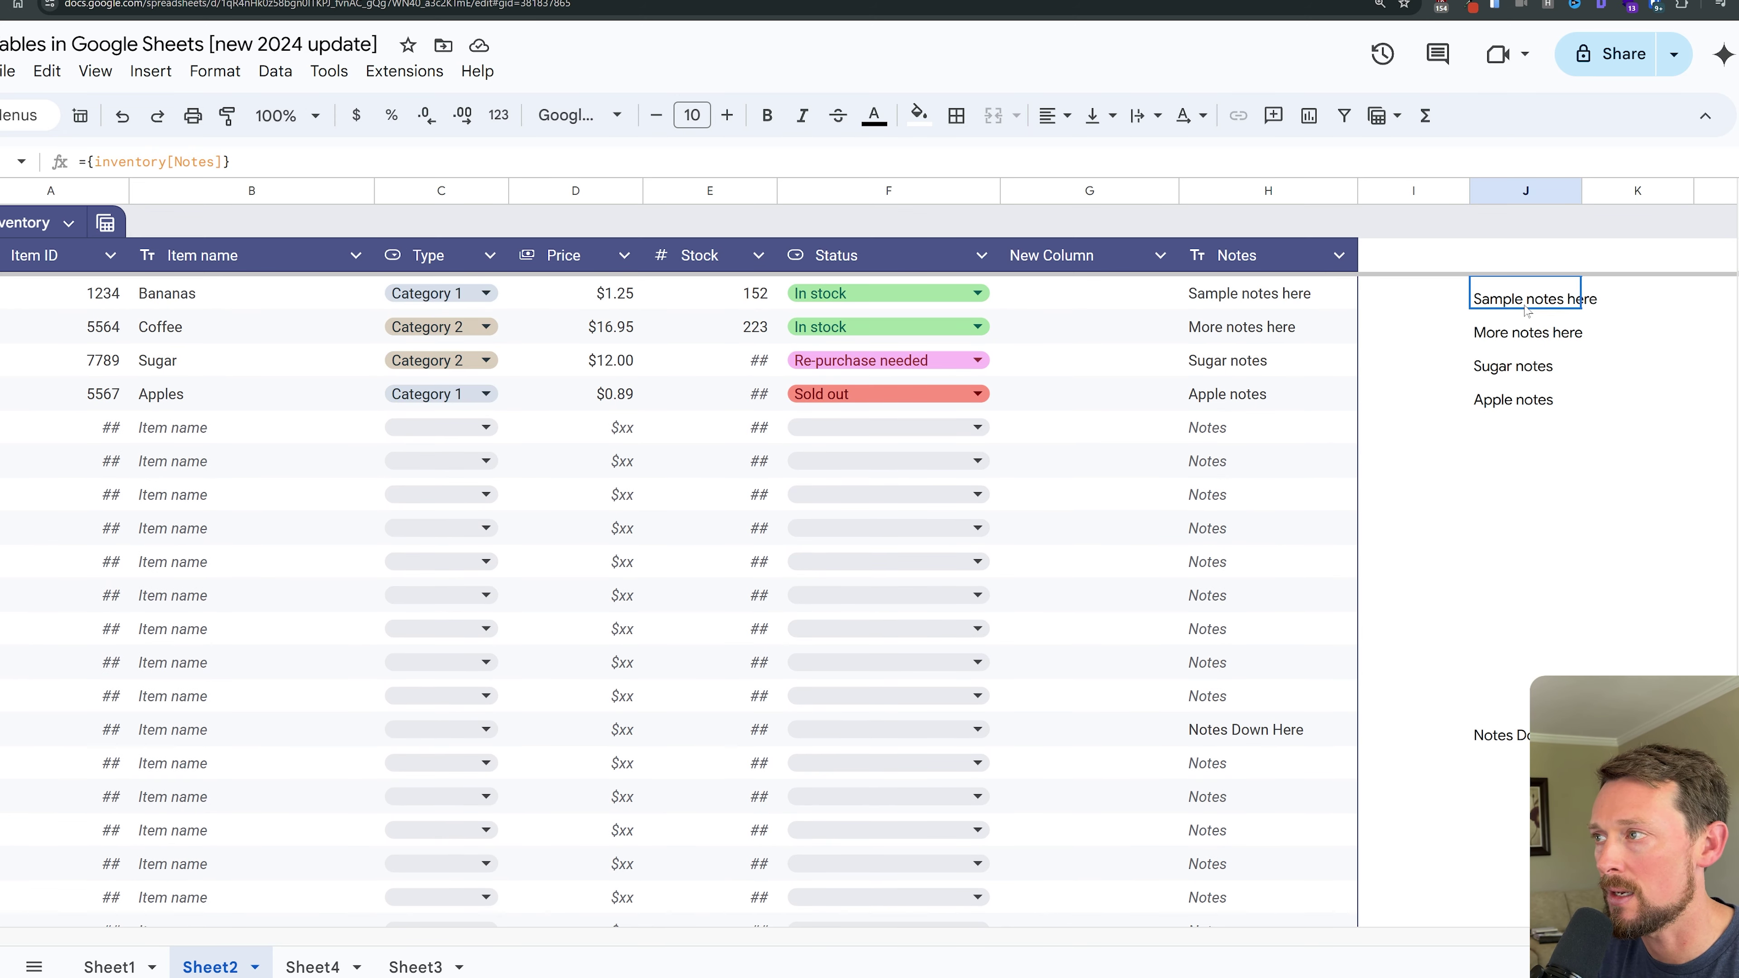
pyautogui.press('Return')
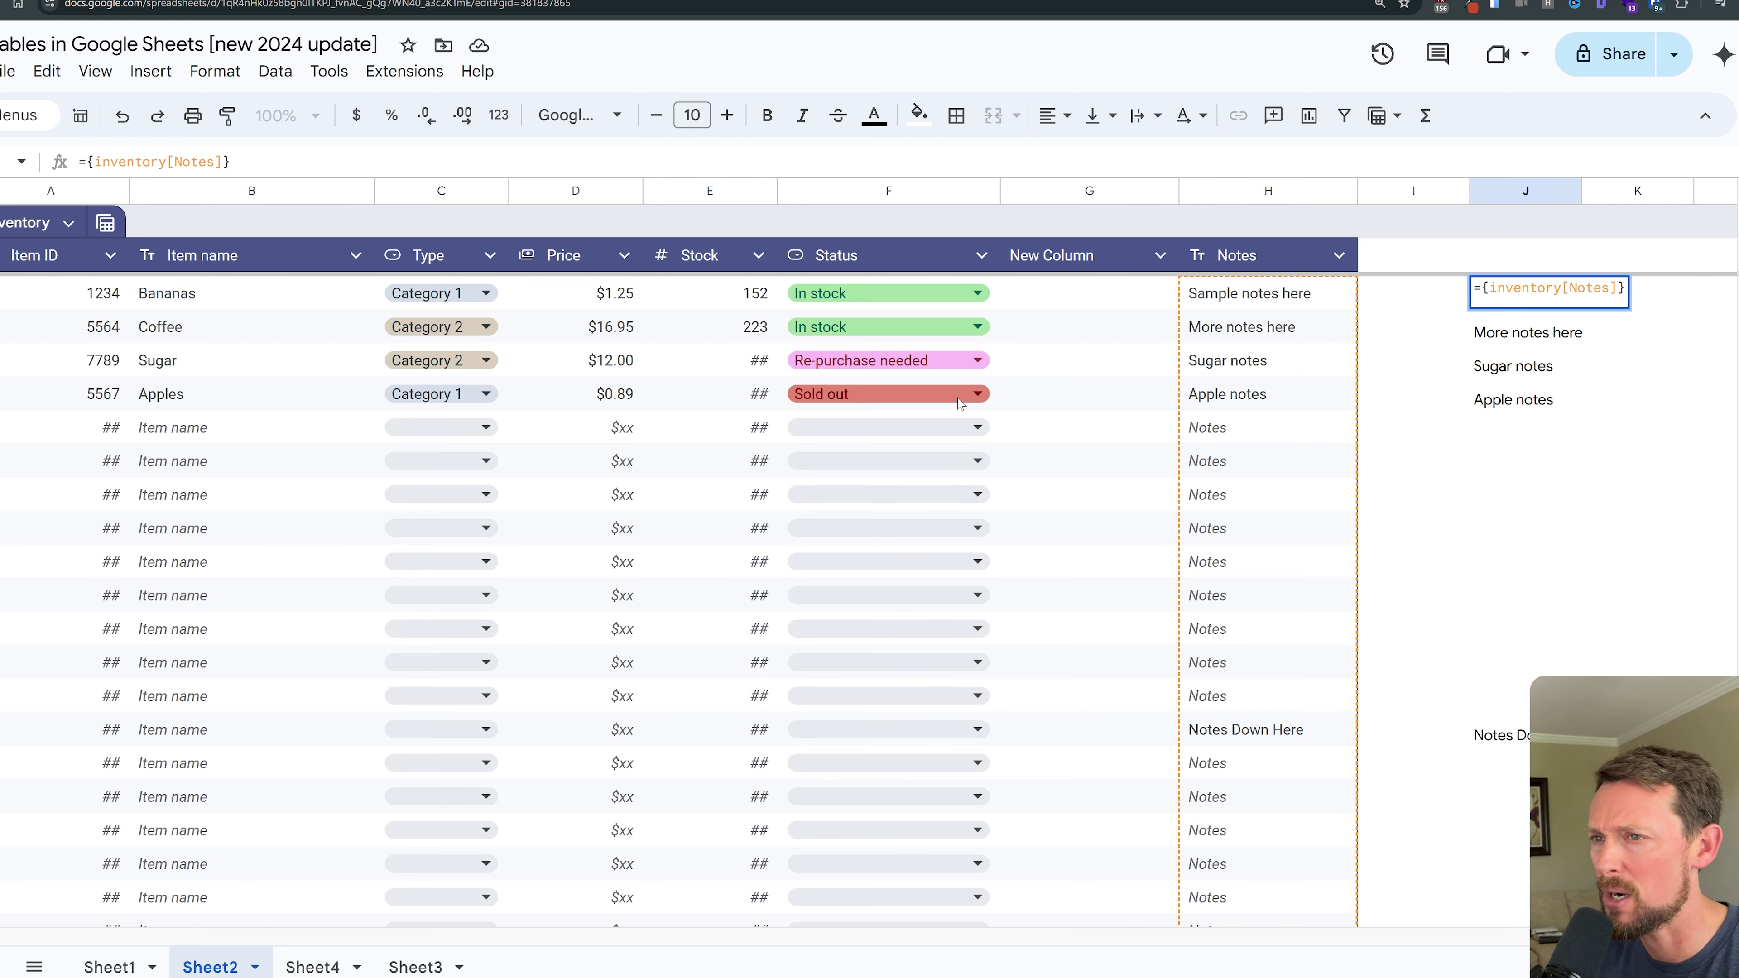
pyautogui.press('Return')
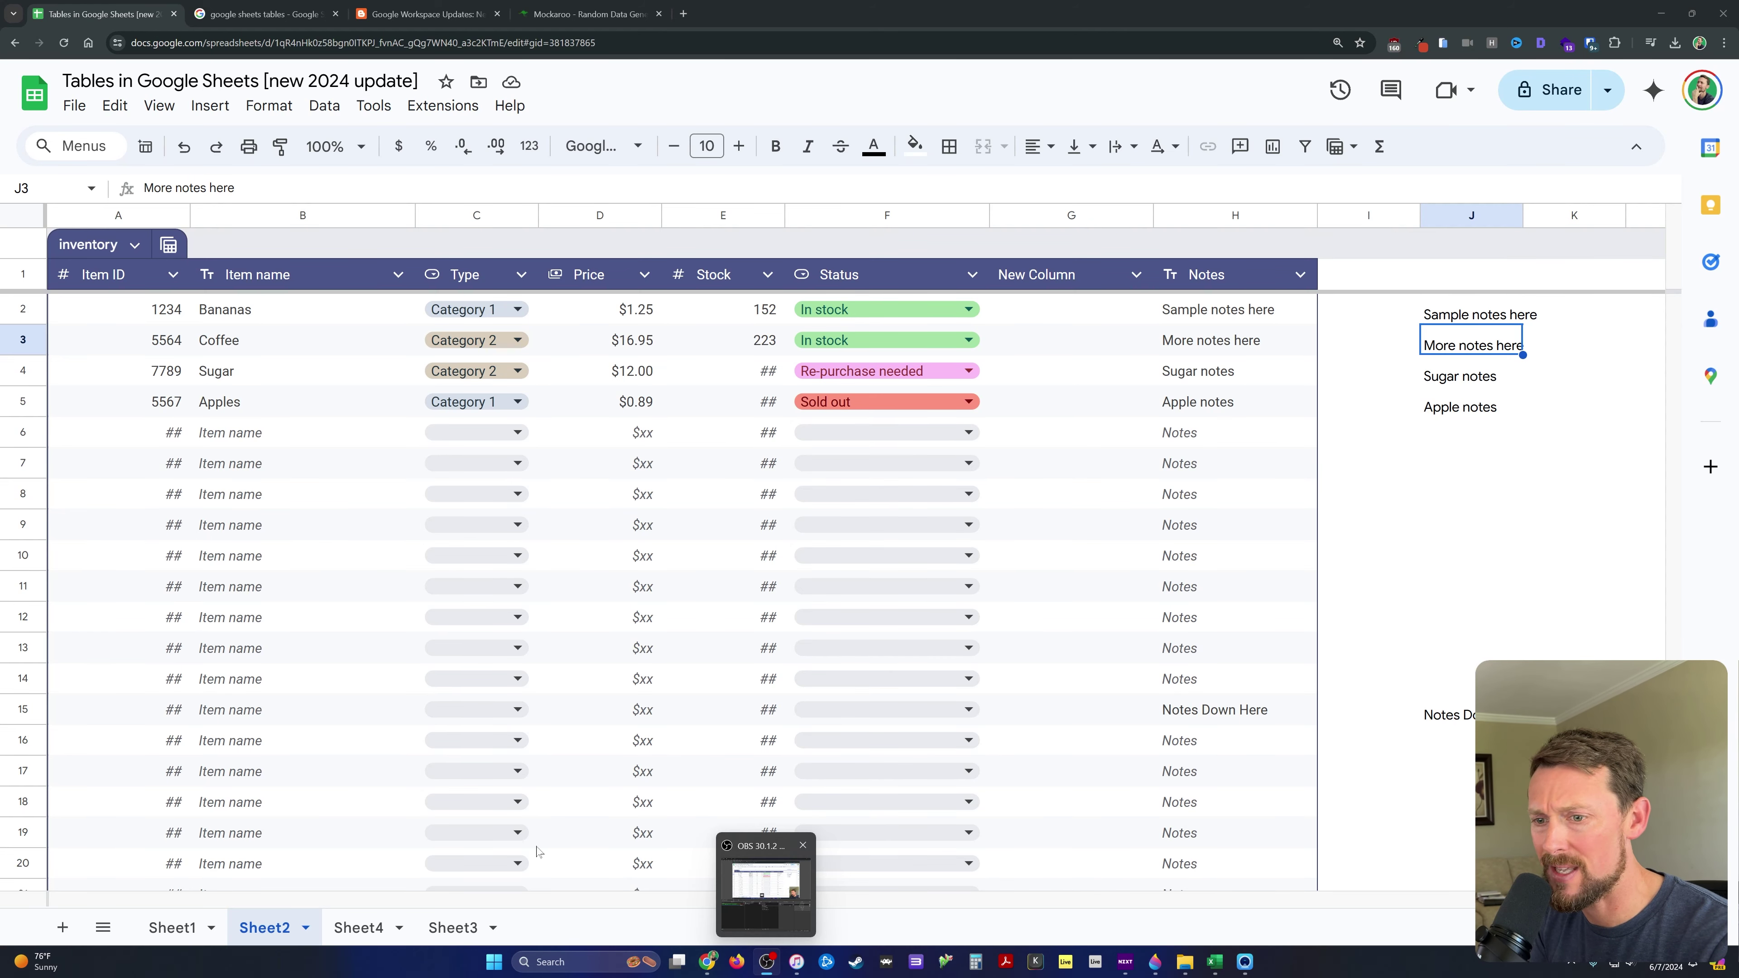
# - Convert Sheet3's contact data range A1:E51 into a table
pyautogui.click(359, 927)
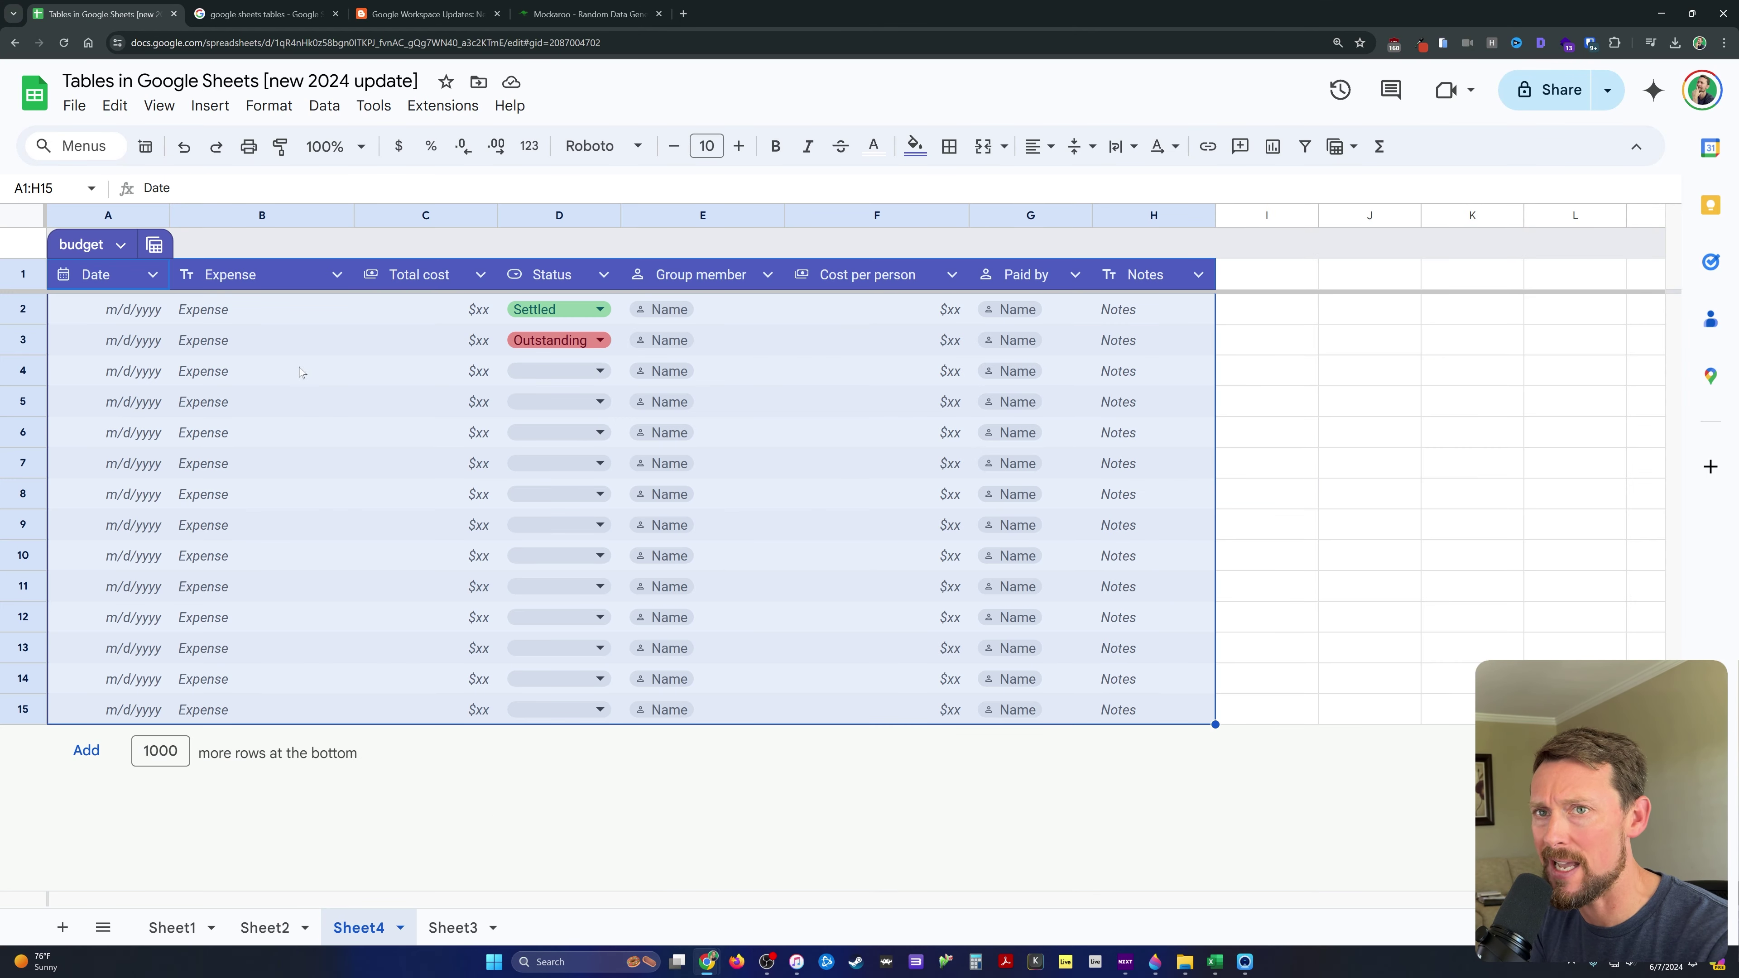
pyautogui.click(450, 455)
pyautogui.click(454, 927)
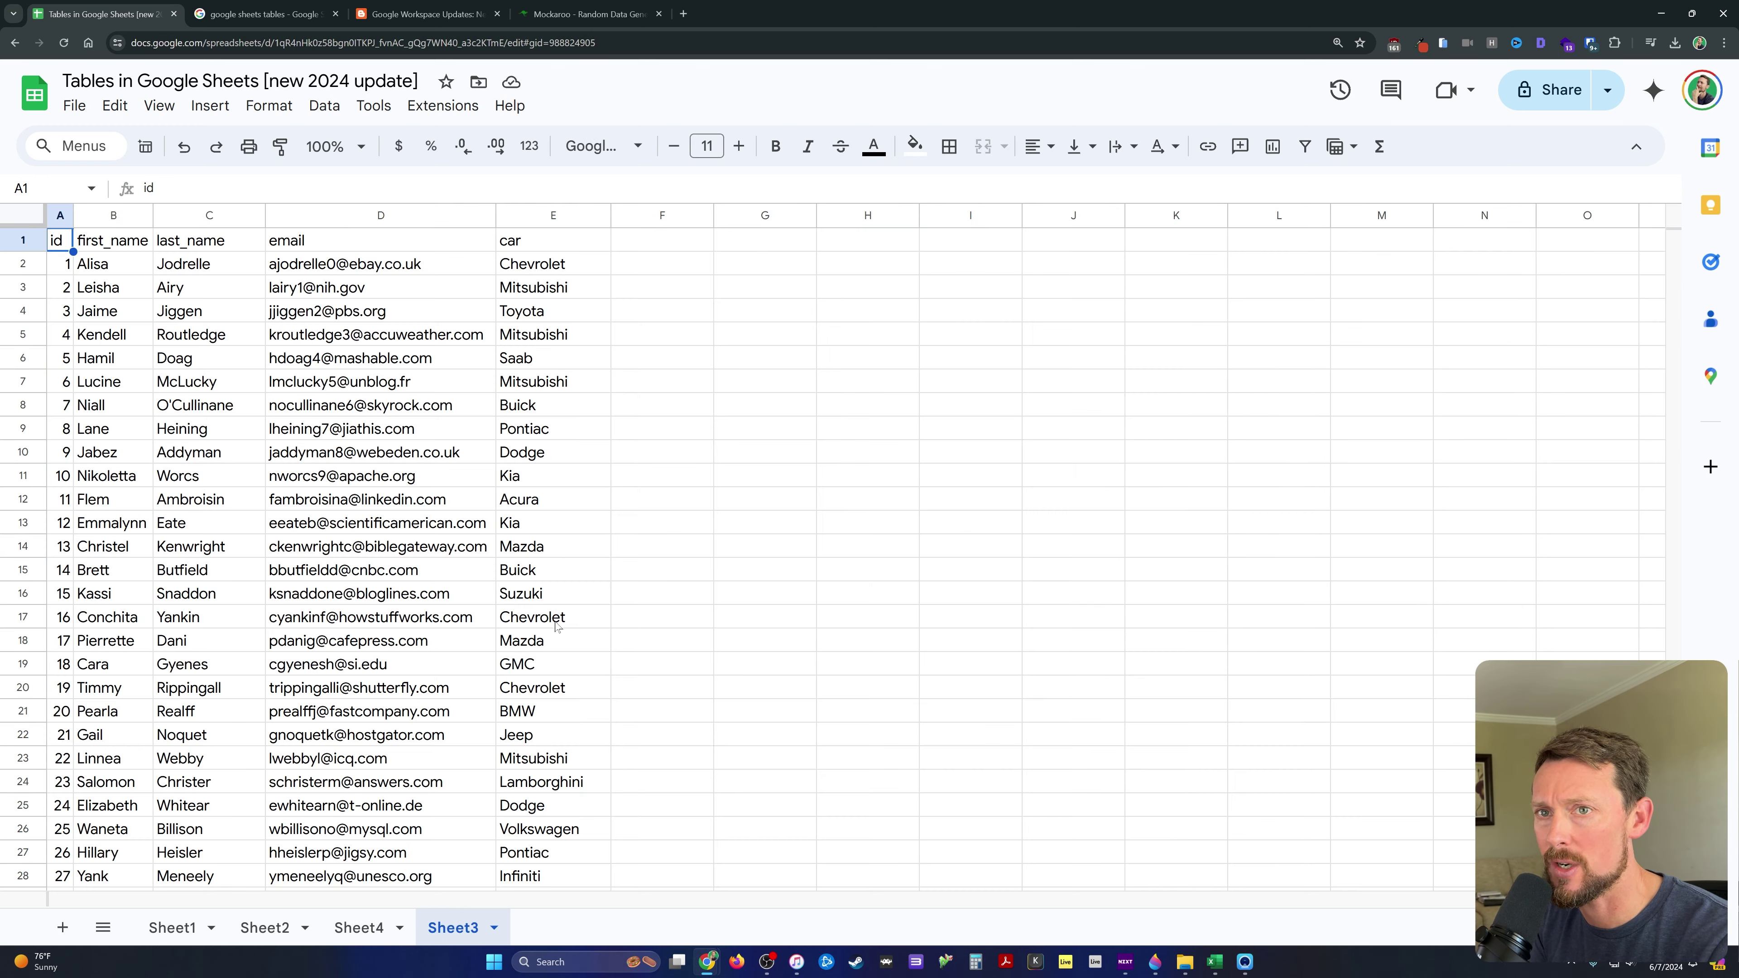
pyautogui.click(385, 366)
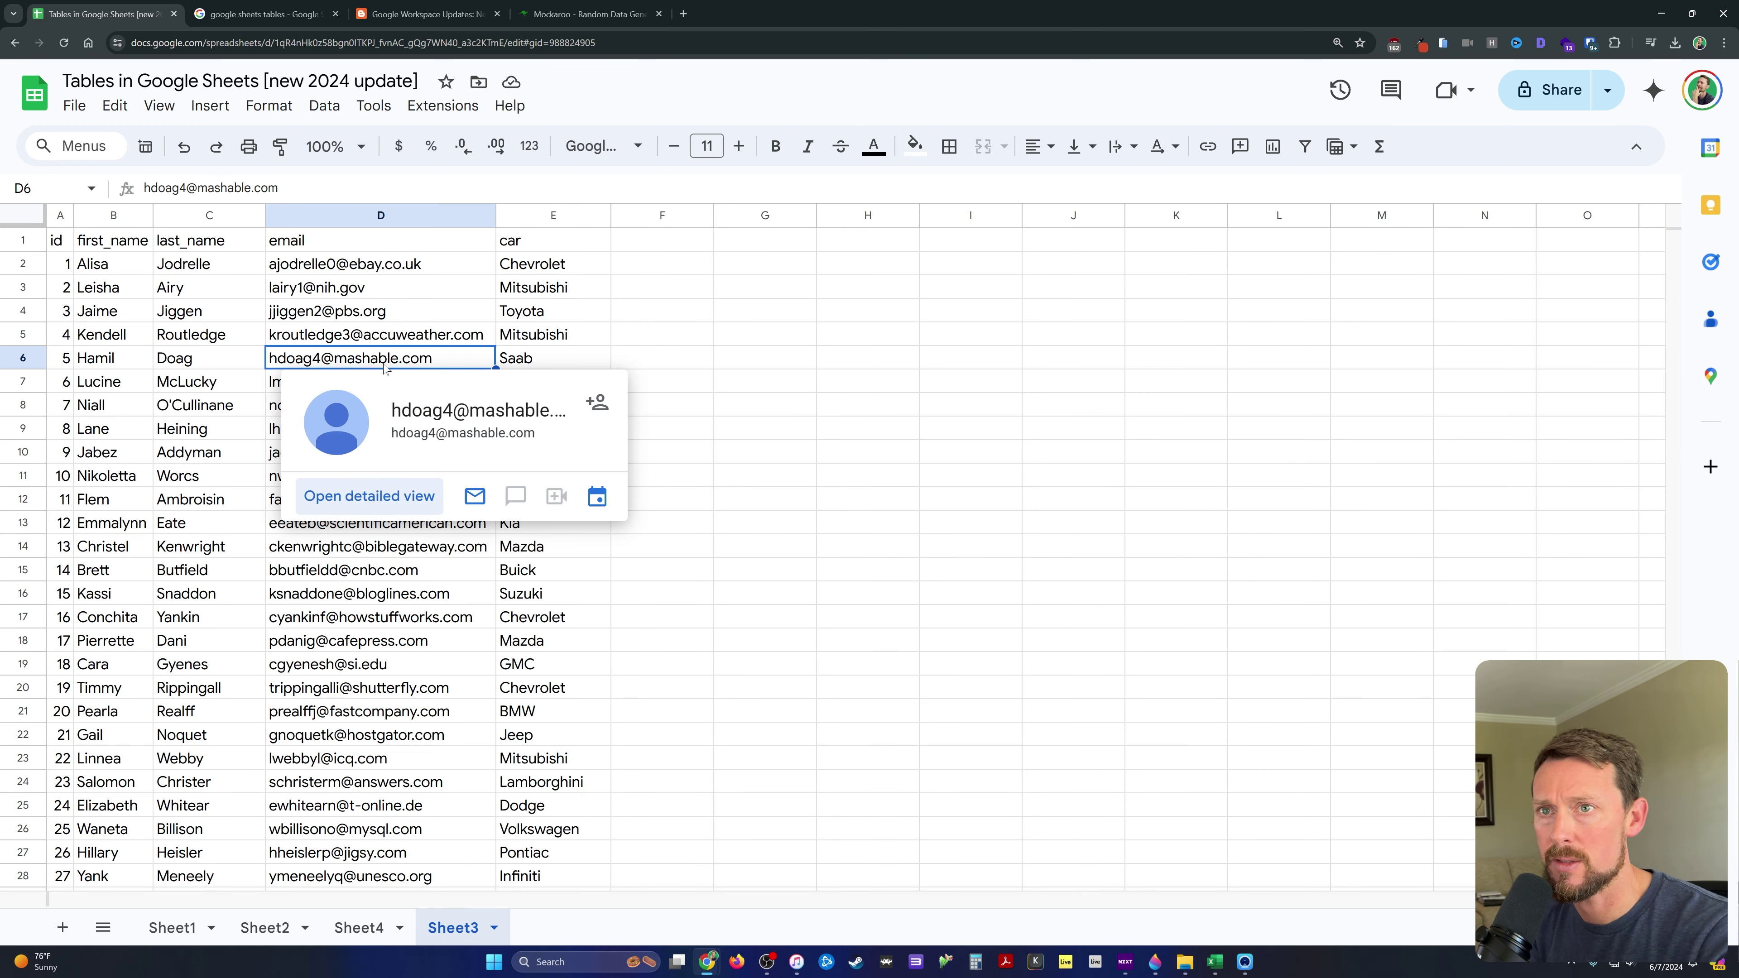
pyautogui.hotkey('ctrl', 'a')
pyautogui.rightClick(365, 294)
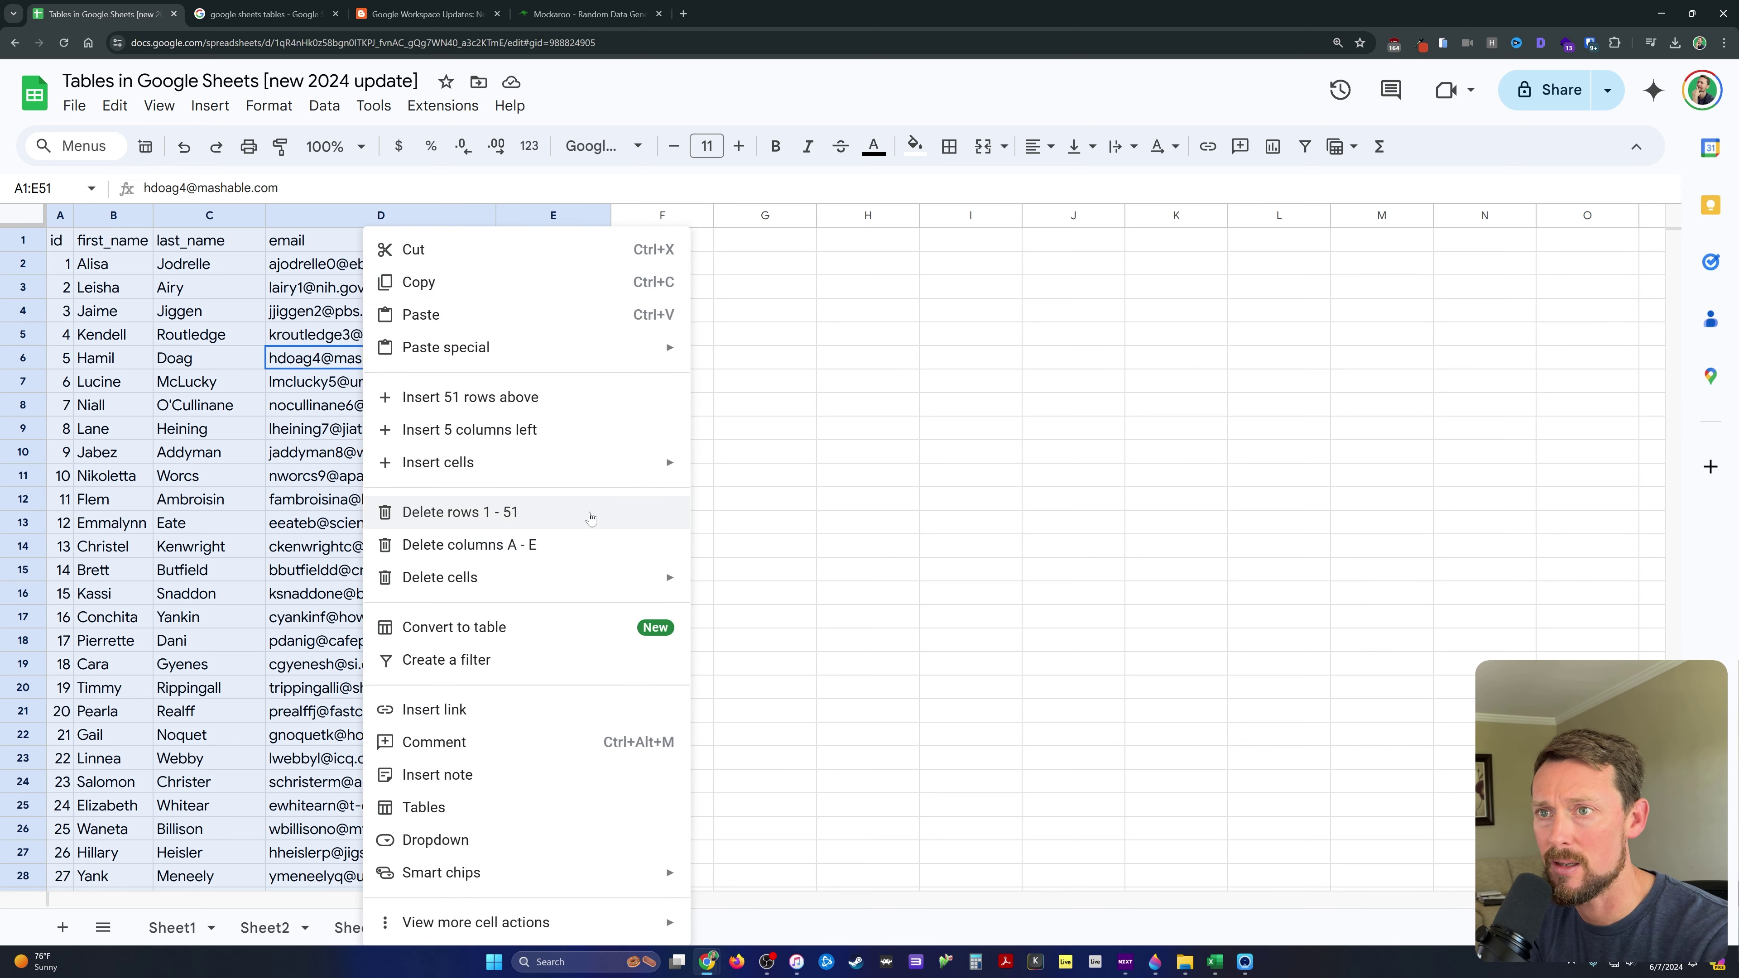
pyautogui.click(547, 641)
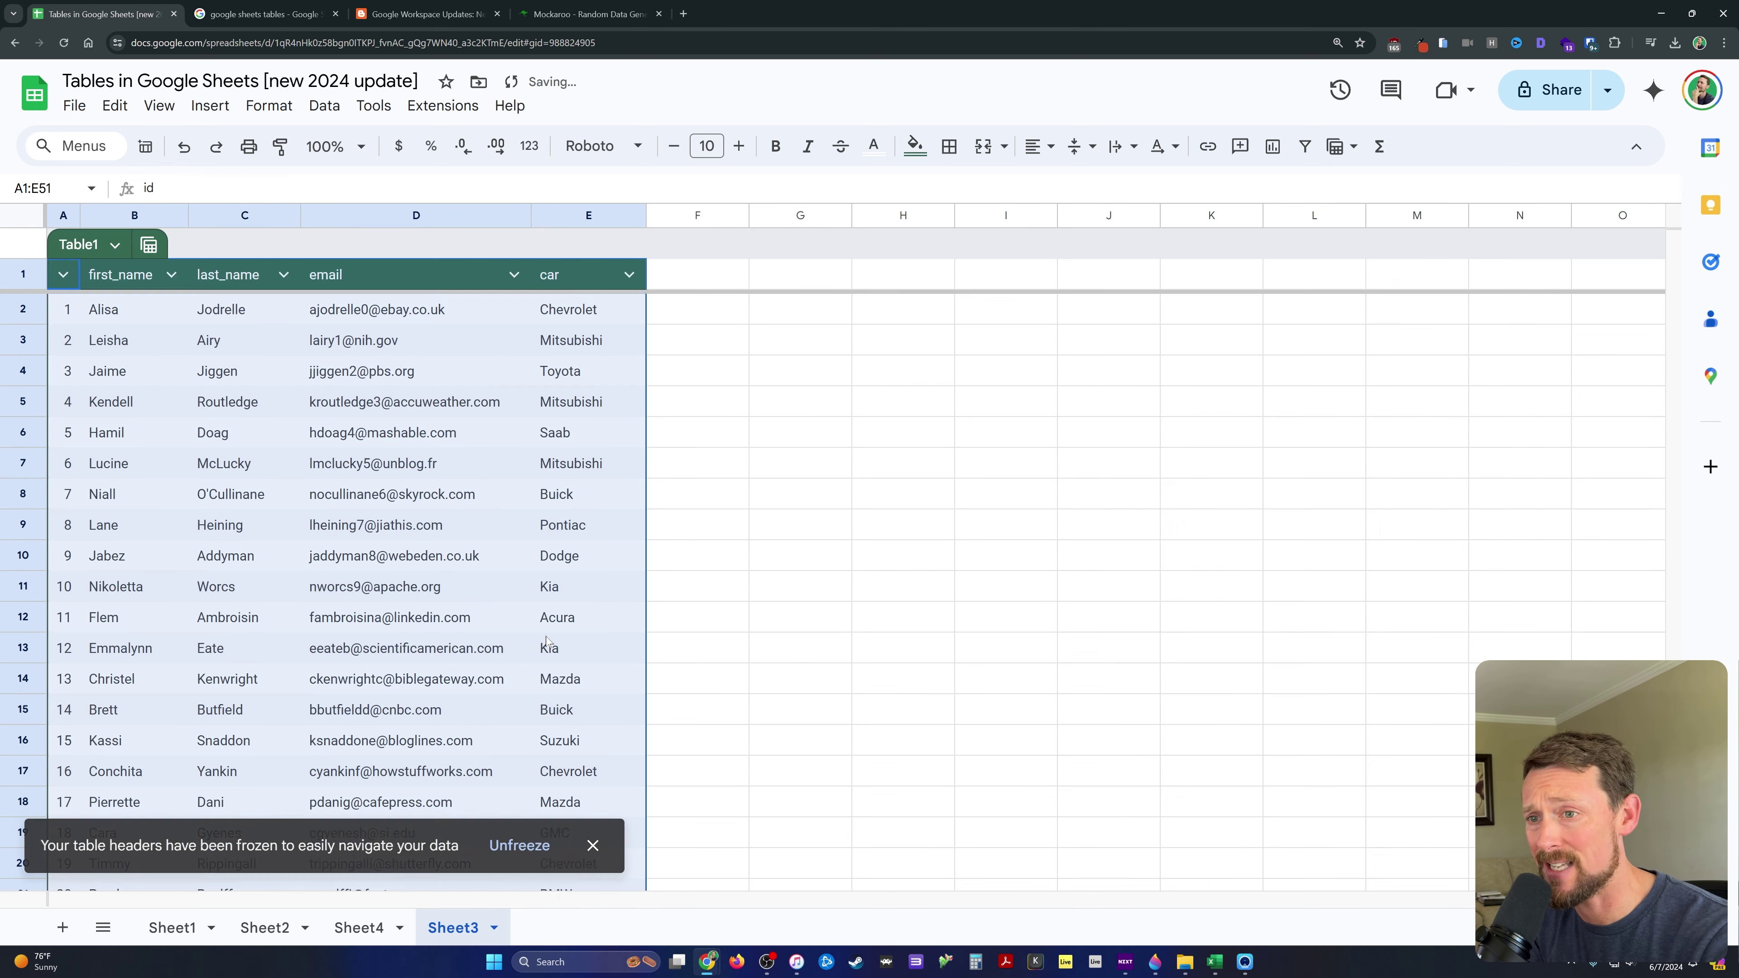
# - Inspect the new Table1, browsing the formatting options and scrolling through the contact list
pyautogui.click(493, 463)
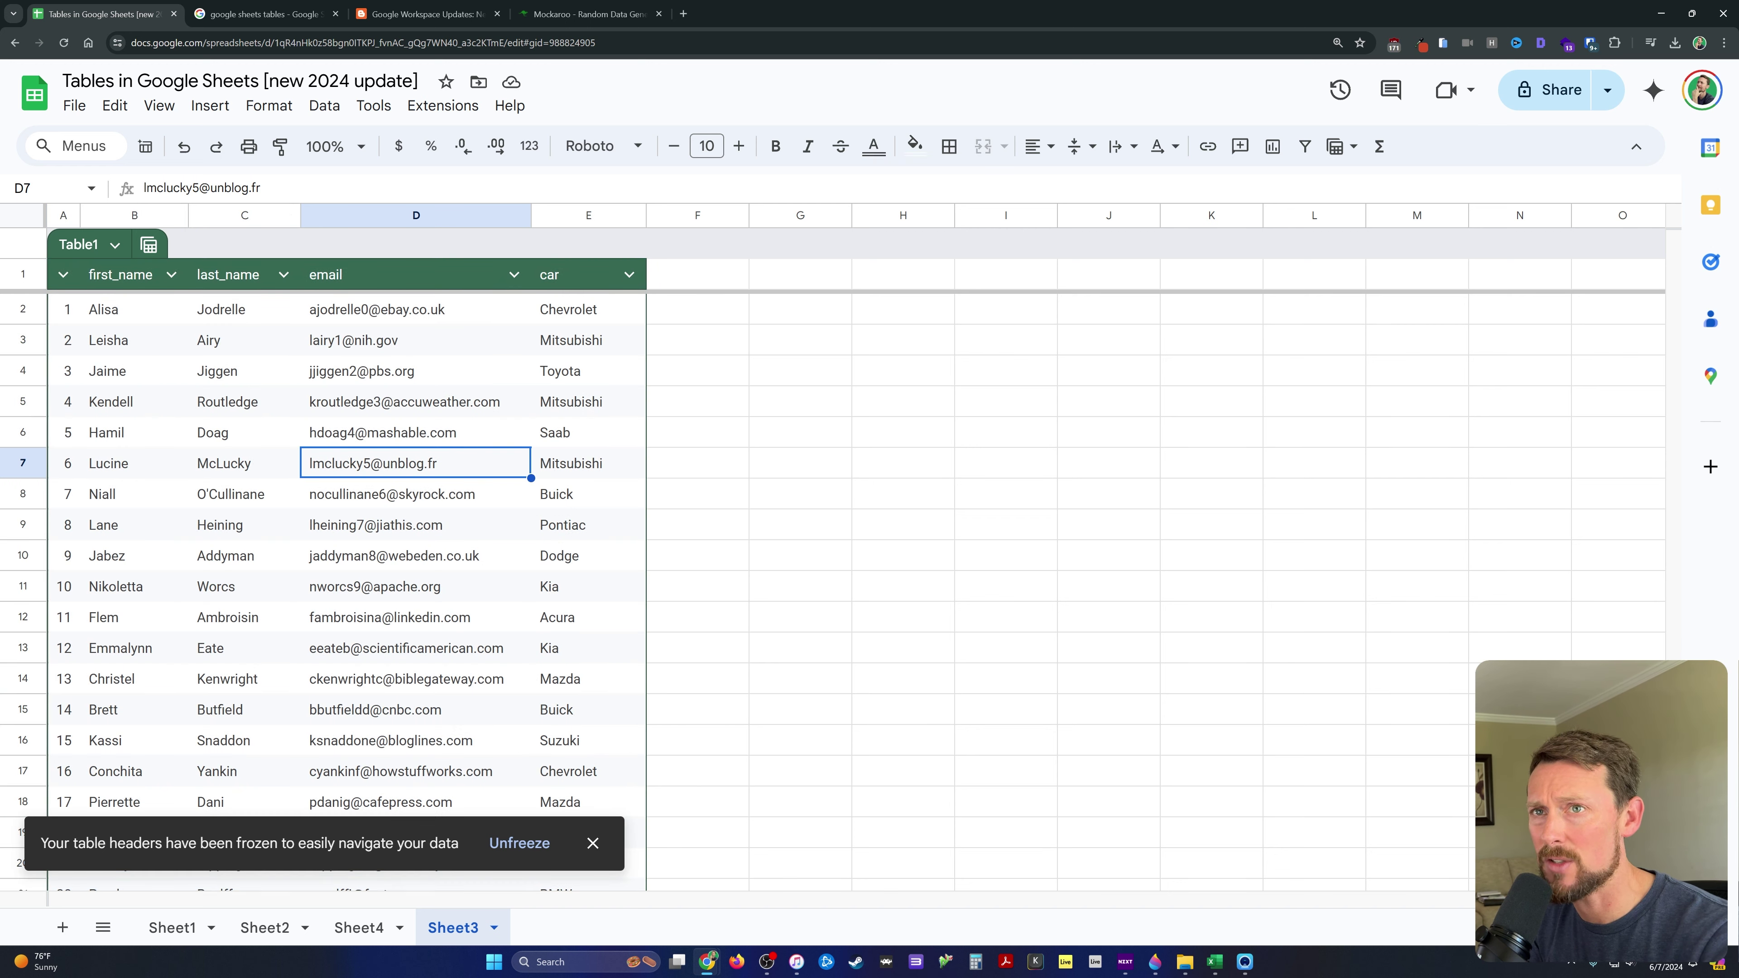
pyautogui.click(291, 312)
pyautogui.click(269, 106)
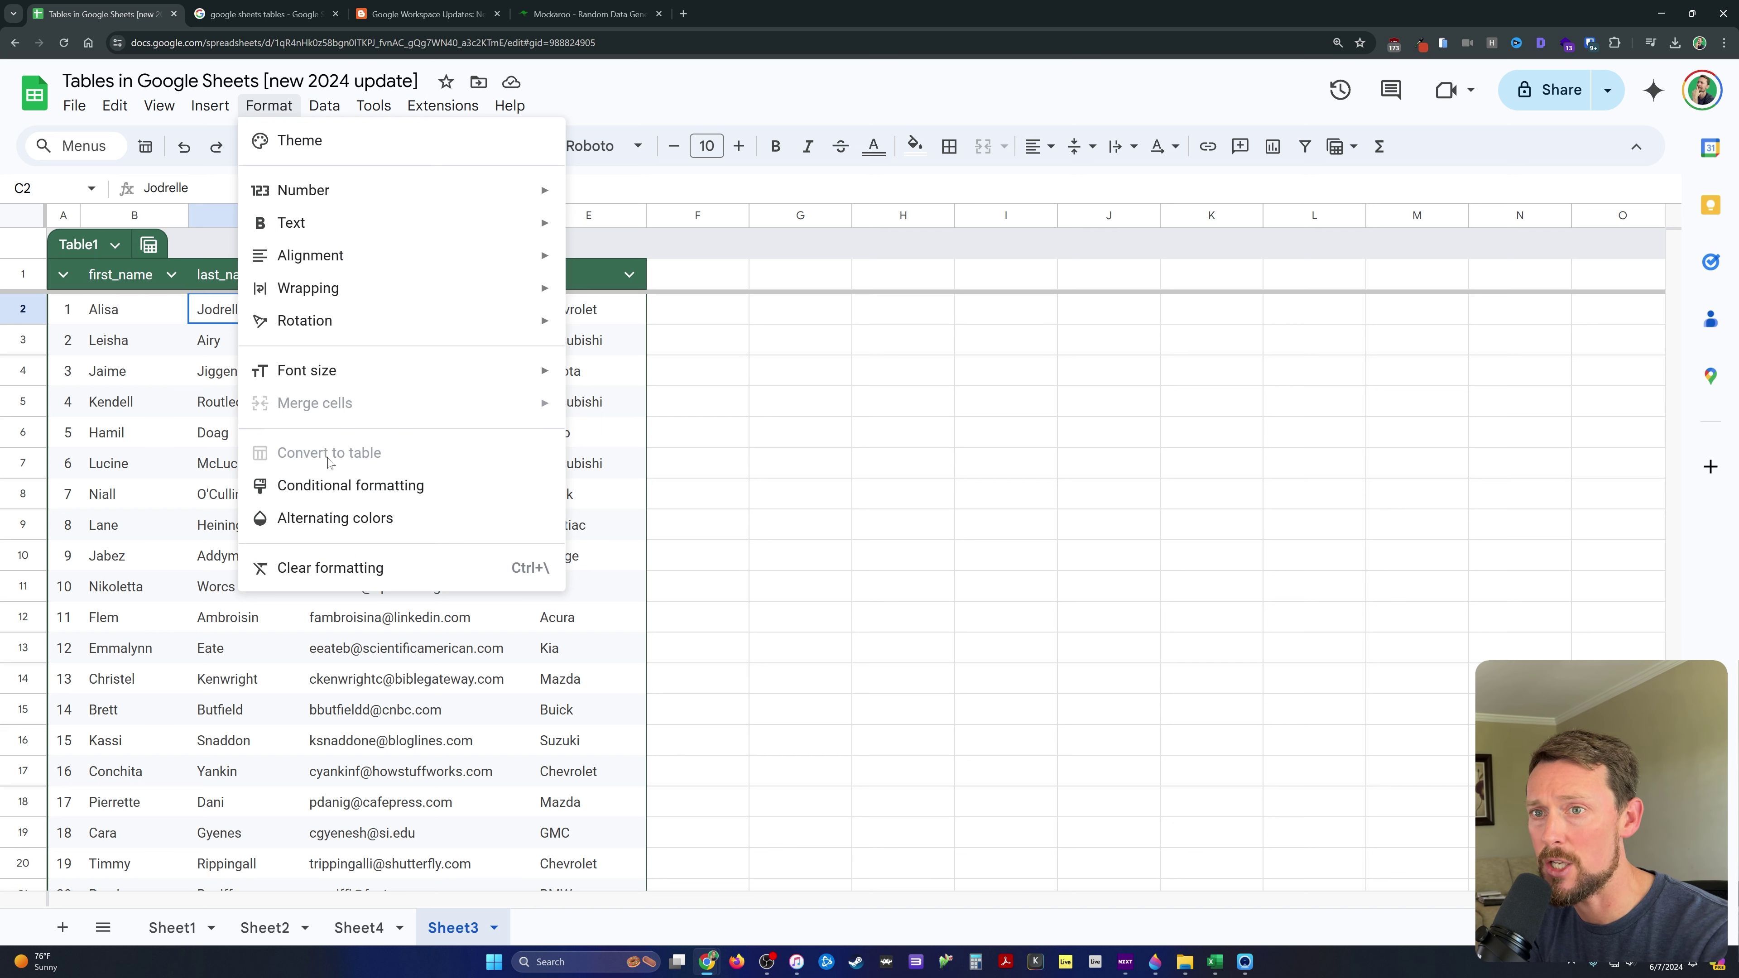
pyautogui.click(393, 674)
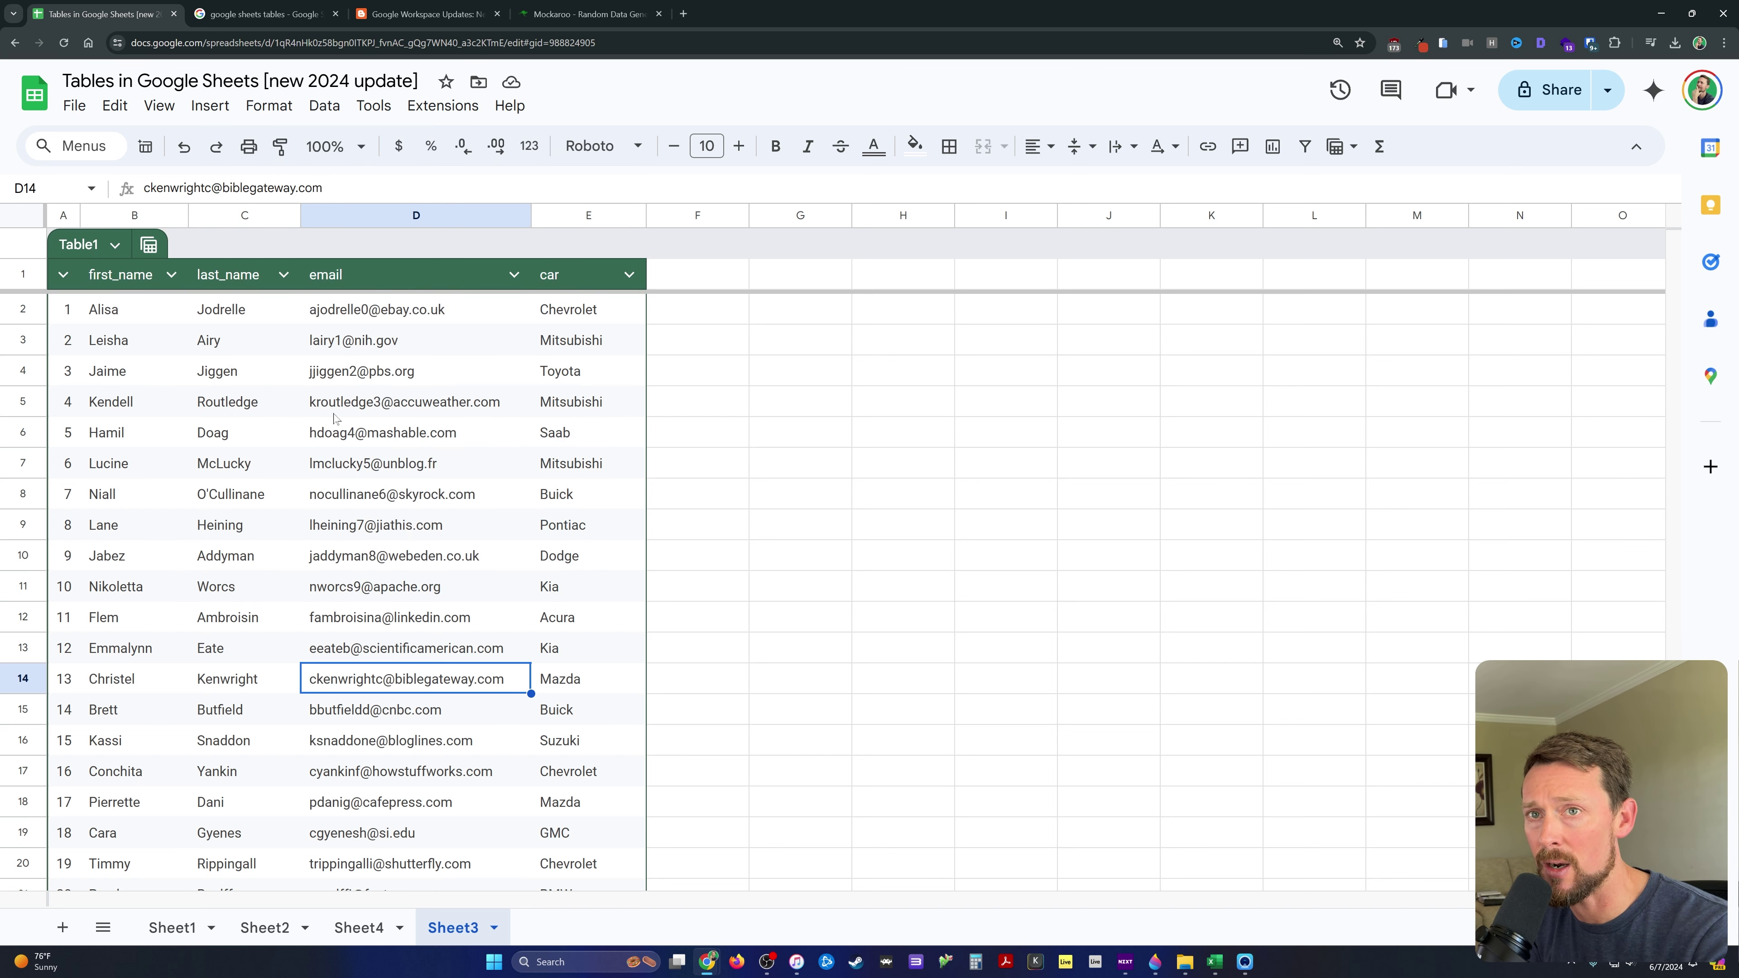
pyautogui.scroll(-1, 335, 417)
pyautogui.moveTo(411, 366)
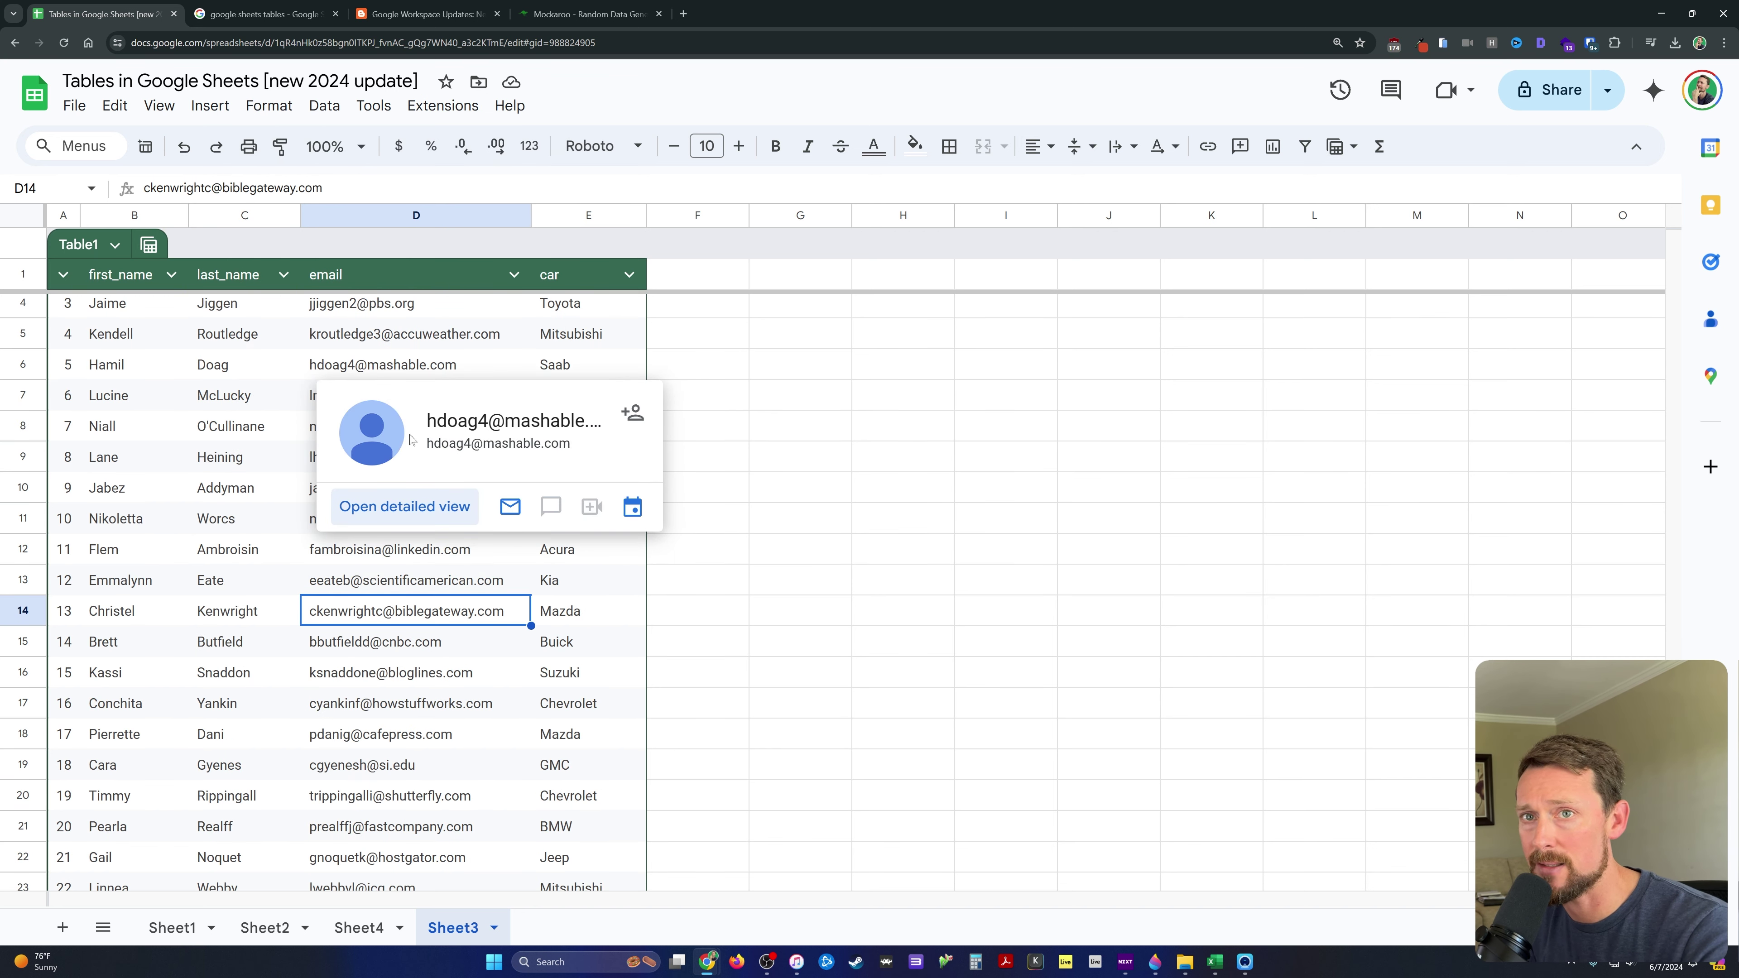
pyautogui.scroll(-4, 121, 302)
pyautogui.scroll(5, 120, 302)
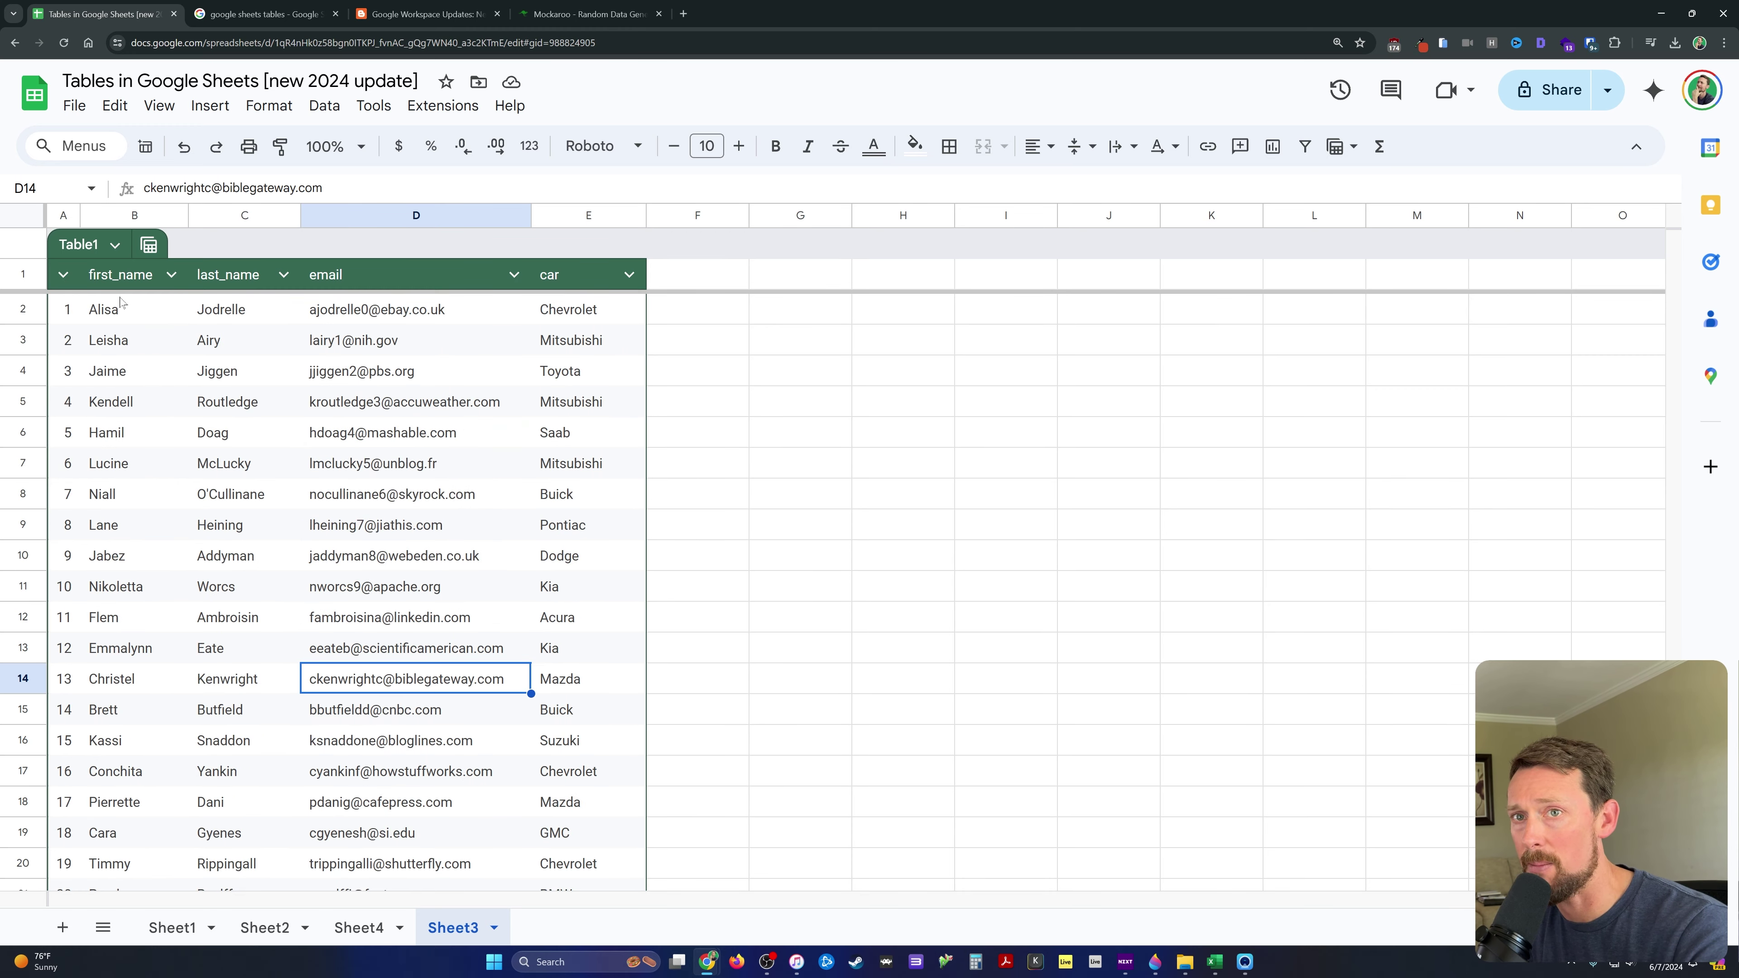
pyautogui.click(24, 291)
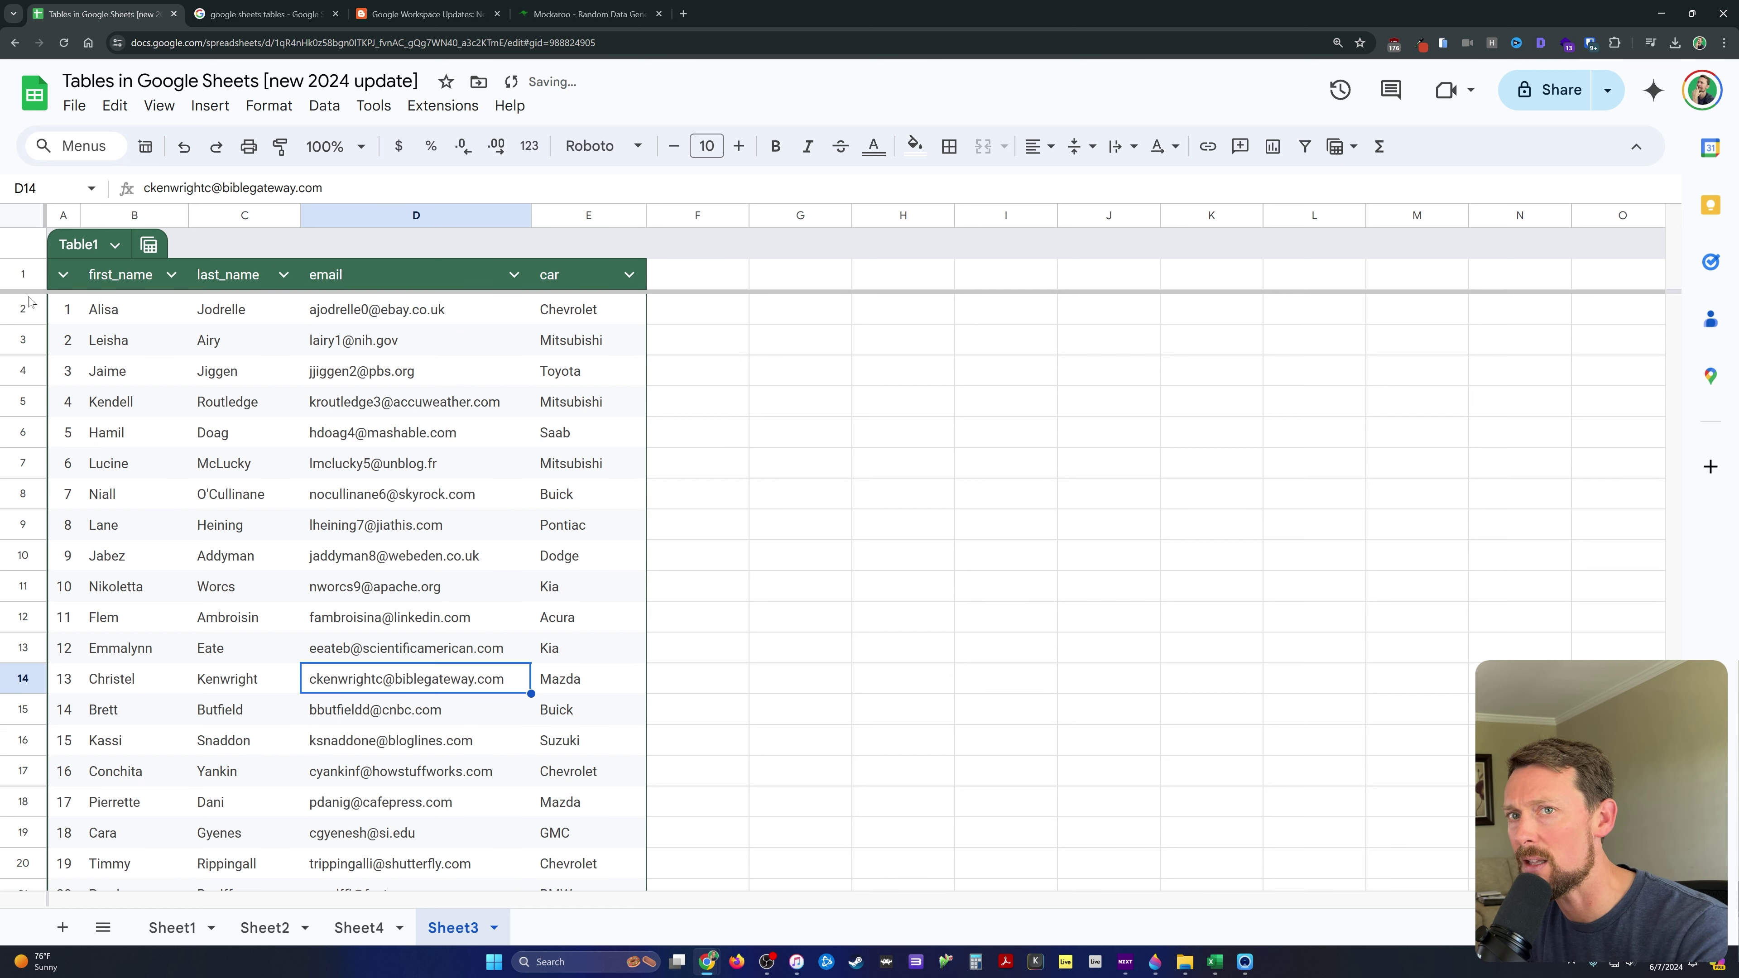
# - Unfreeze Table1's header row by dragging the divider, then undo so it stays frozen
pyautogui.moveTo(29, 302); pyautogui.dragTo(24, 219)
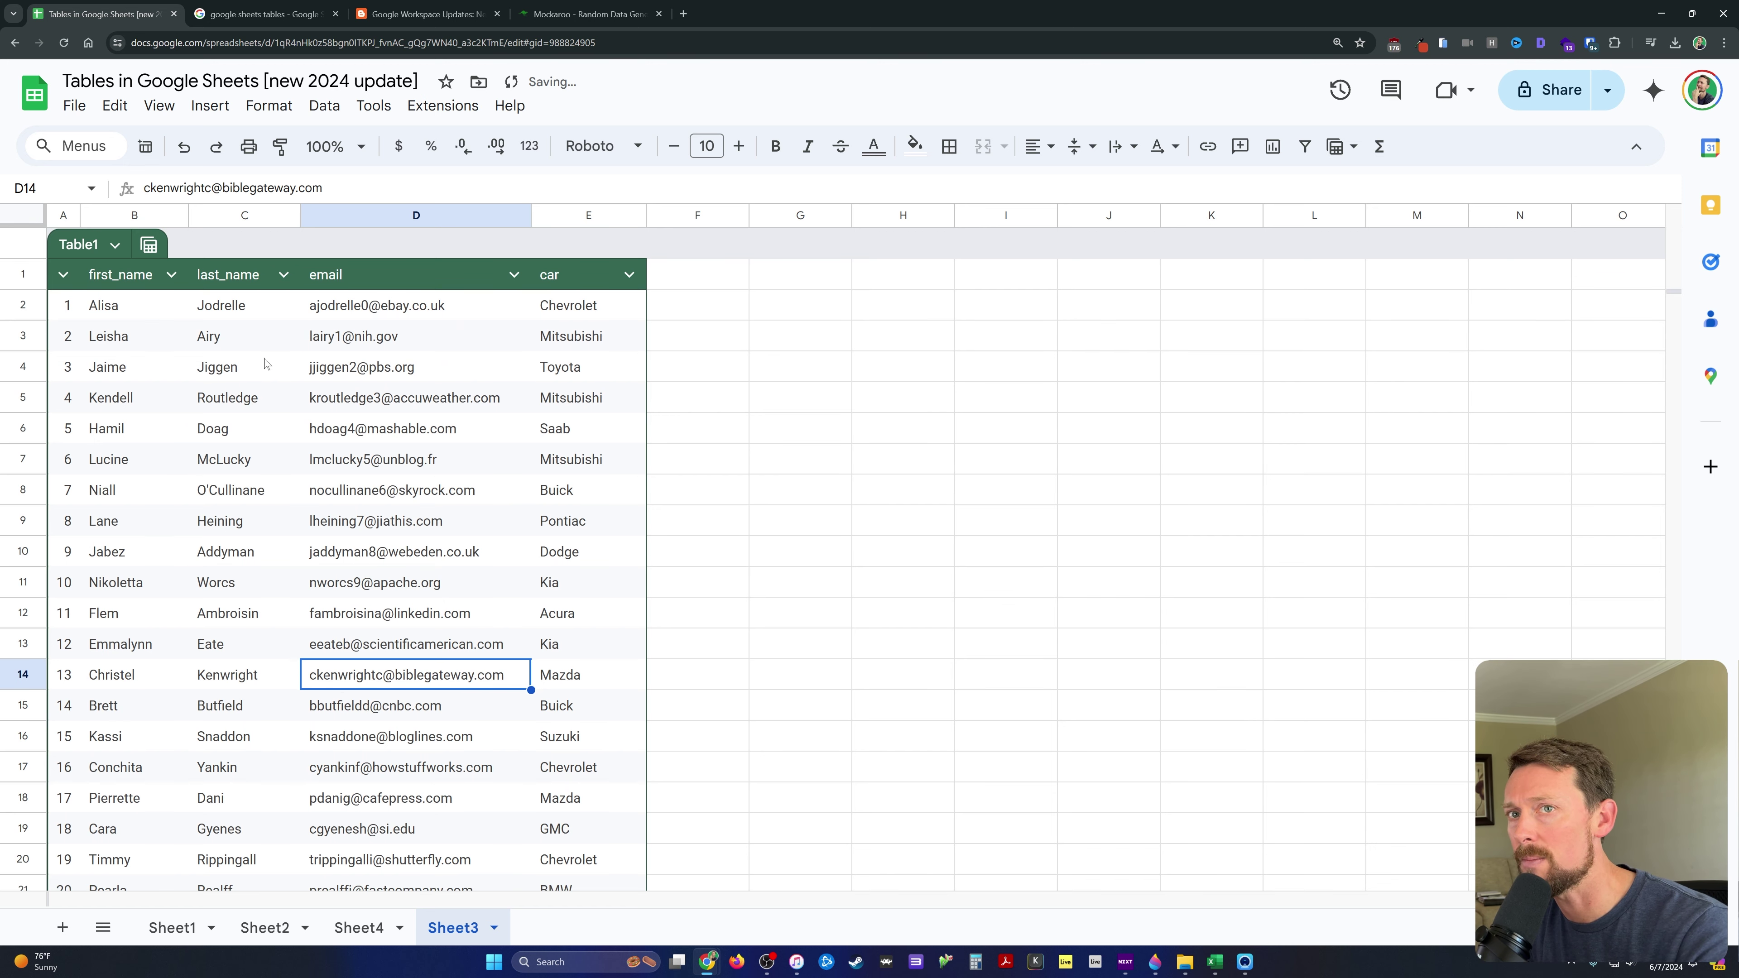
pyautogui.click(267, 363)
pyautogui.scroll(-3, 274, 356)
pyautogui.scroll(3, 294, 338)
pyautogui.hotkey('ctrl', 'z')
pyautogui.scroll(-4, 366, 380)
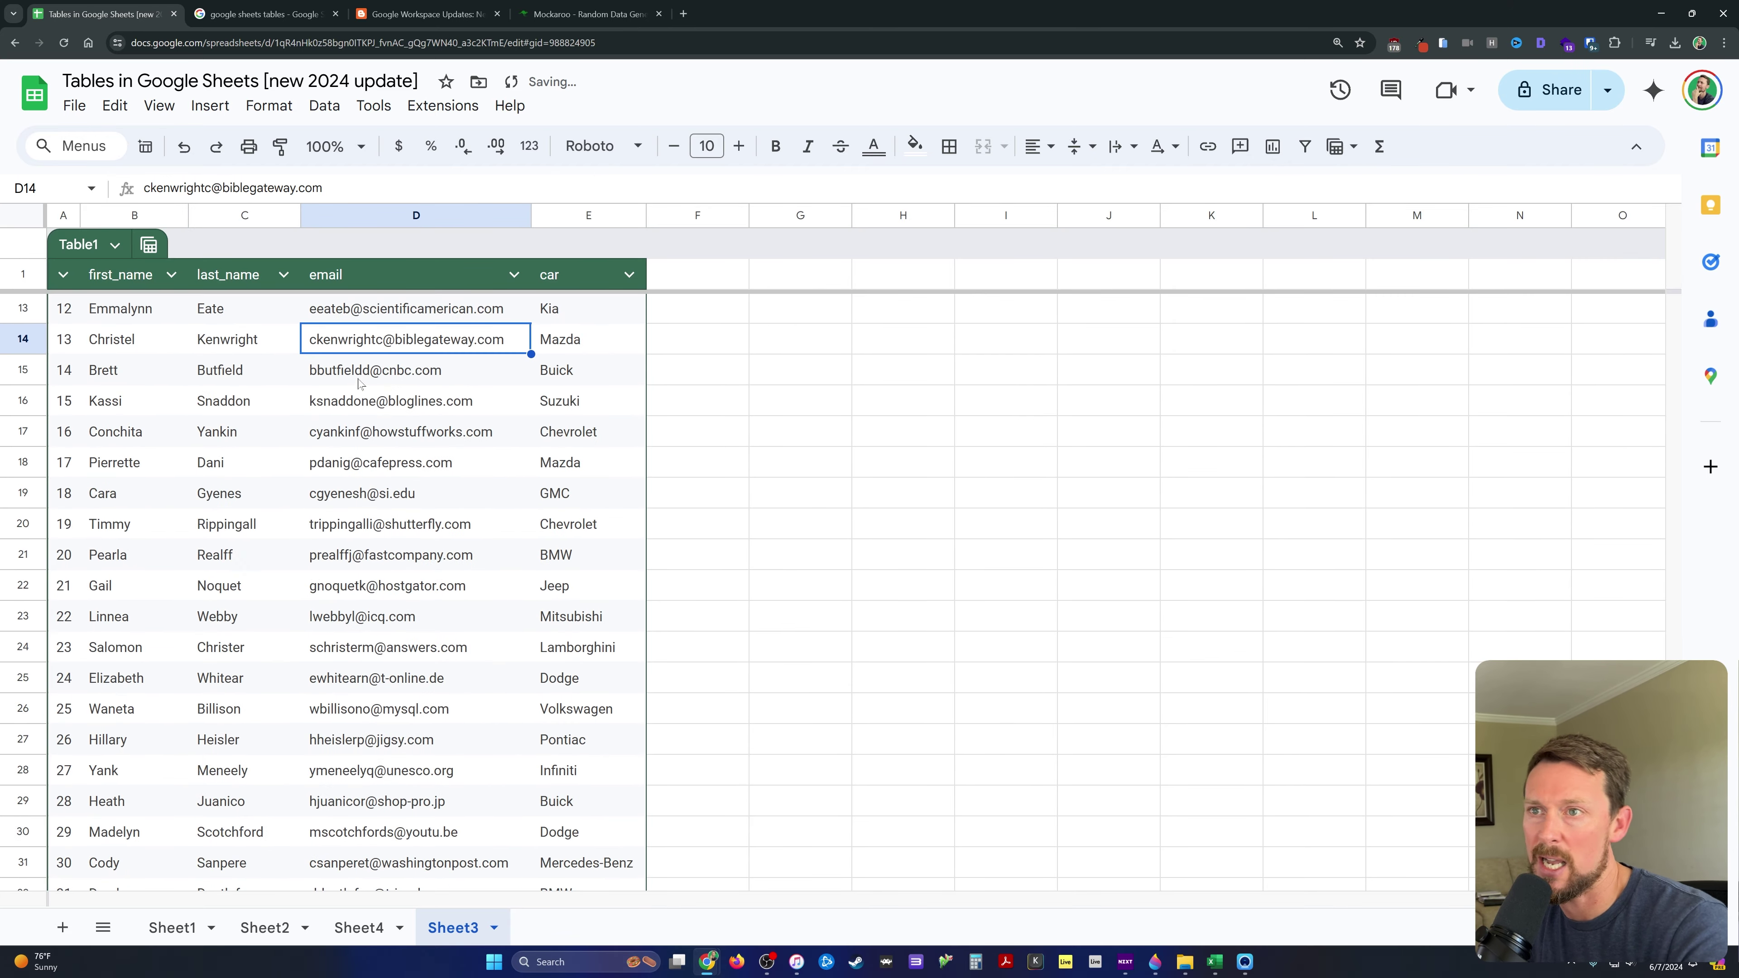
pyautogui.scroll(-4, 361, 382)
pyautogui.scroll(8, 417, 397)
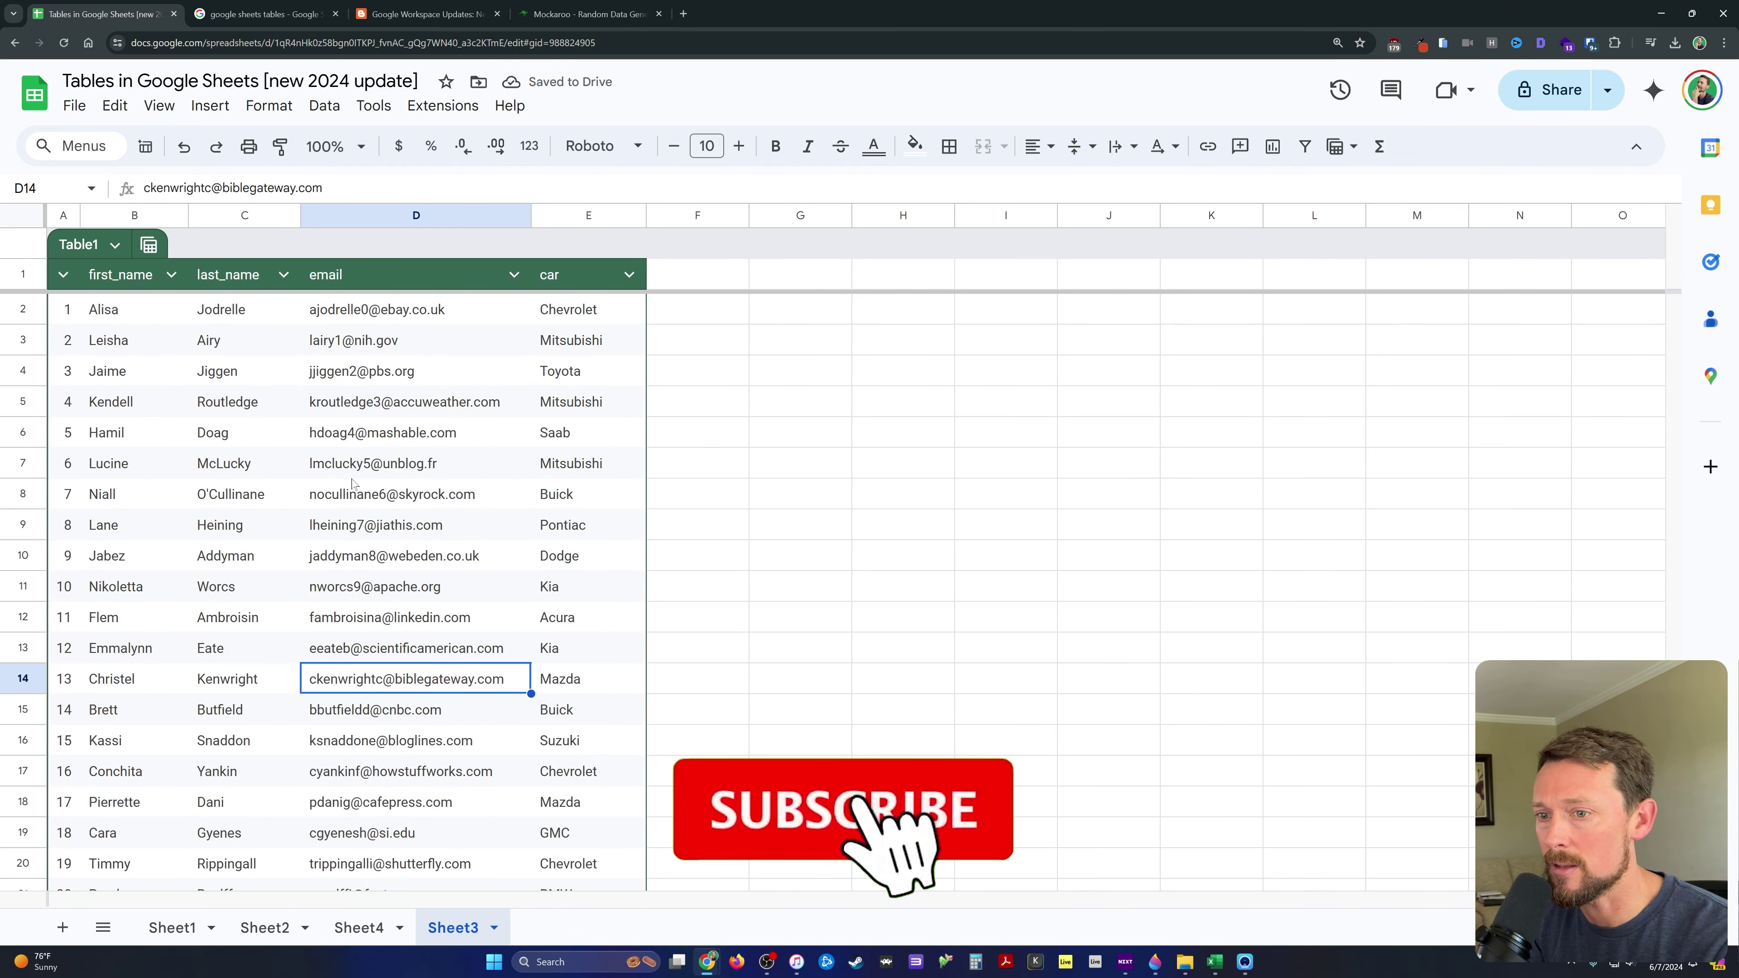